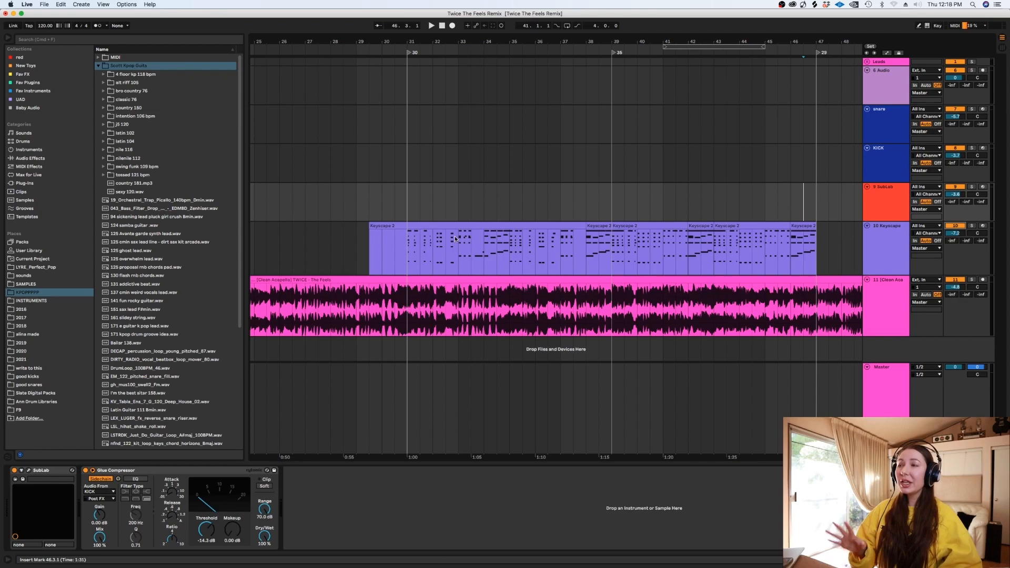
Step: Play the arrangement from bar 31 and raise the Keyscape track's volume to -3.1 dB
{"action": "left_click", "coordinate": [408, 254]}
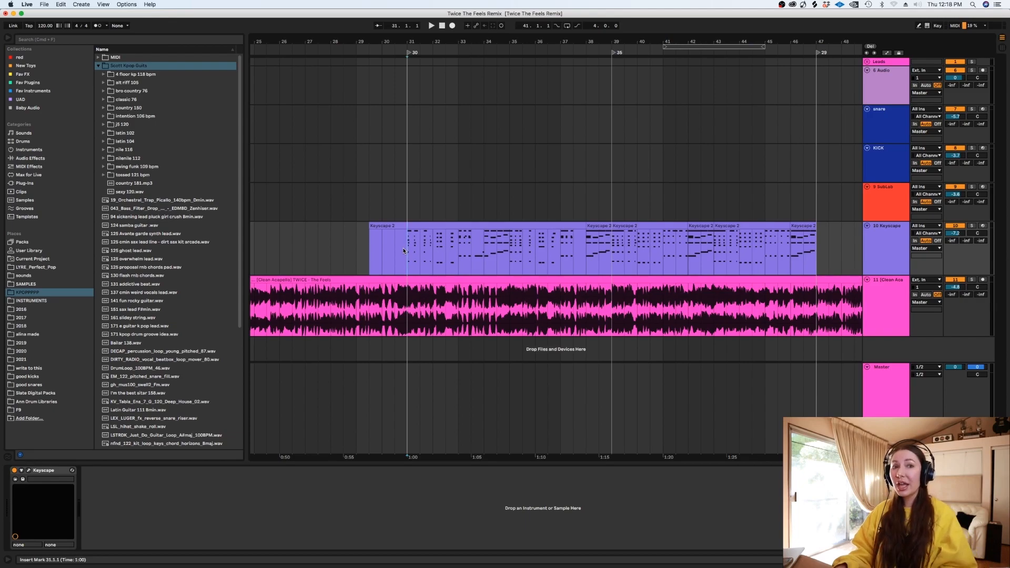
{"action": "key", "text": "space"}
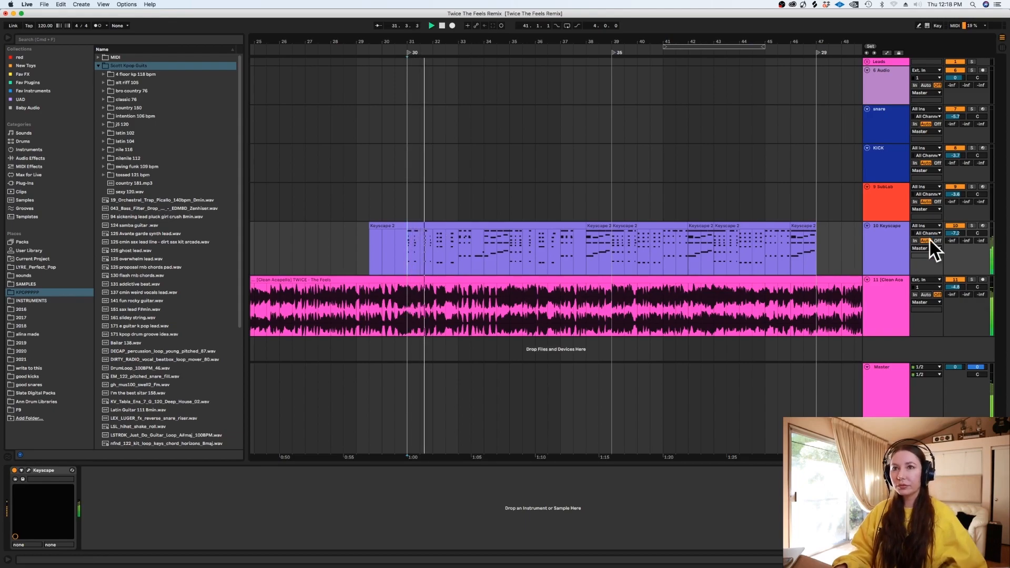
{"action": "left_click_drag", "start_coordinate": [955, 233], "coordinate": [956, 211]}
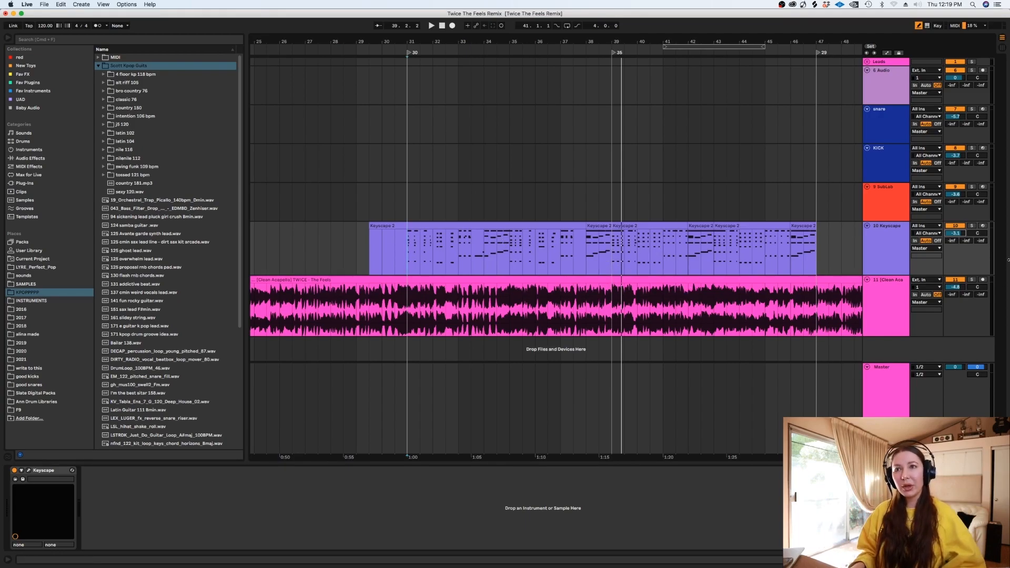
Step: Arm the KICK track and record a kick pattern over the playing chords and vocal, starting at bar 30
{"action": "left_click", "coordinate": [880, 204]}
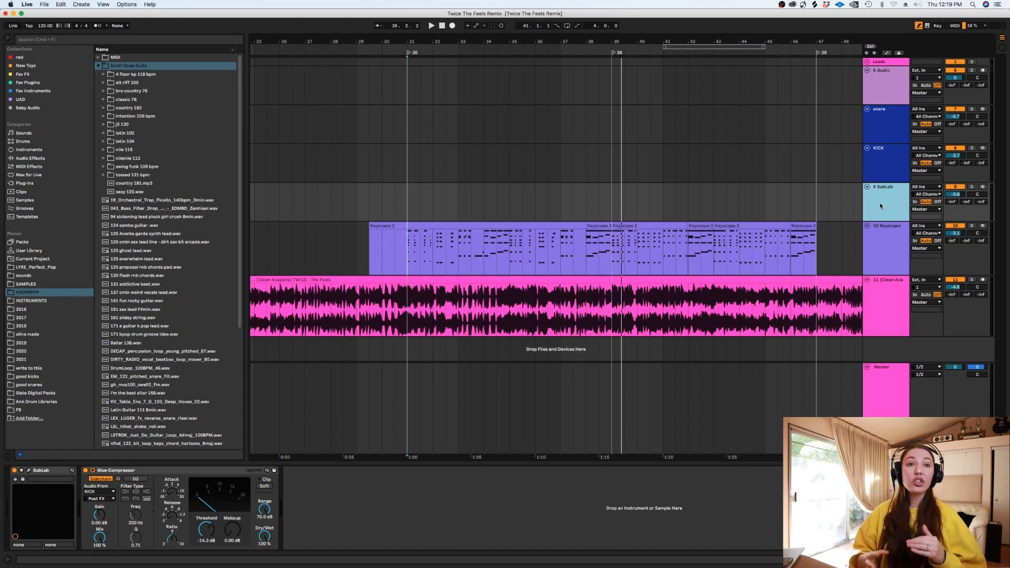
{"action": "left_click", "coordinate": [877, 170]}
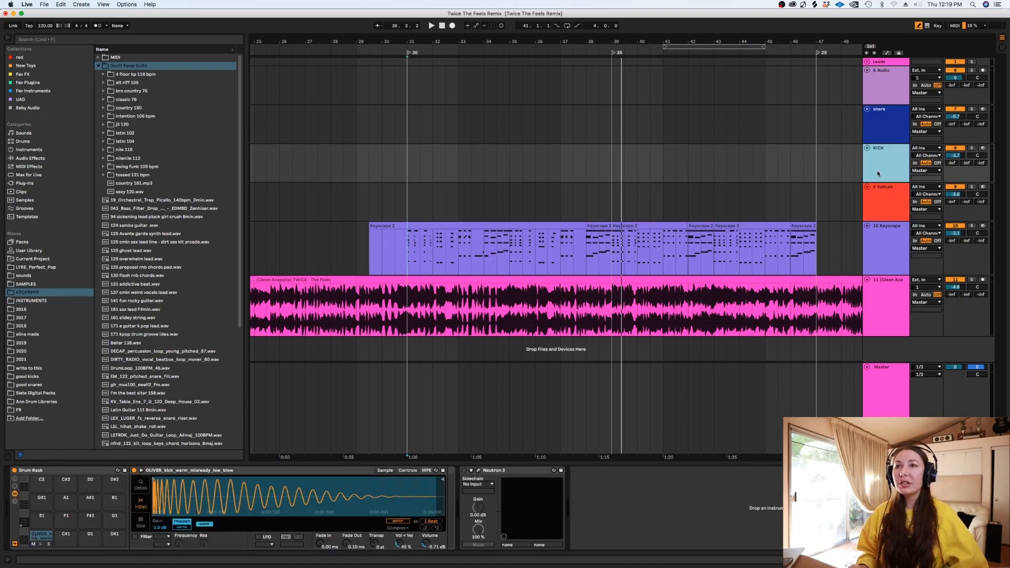
{"action": "left_click", "coordinate": [982, 149]}
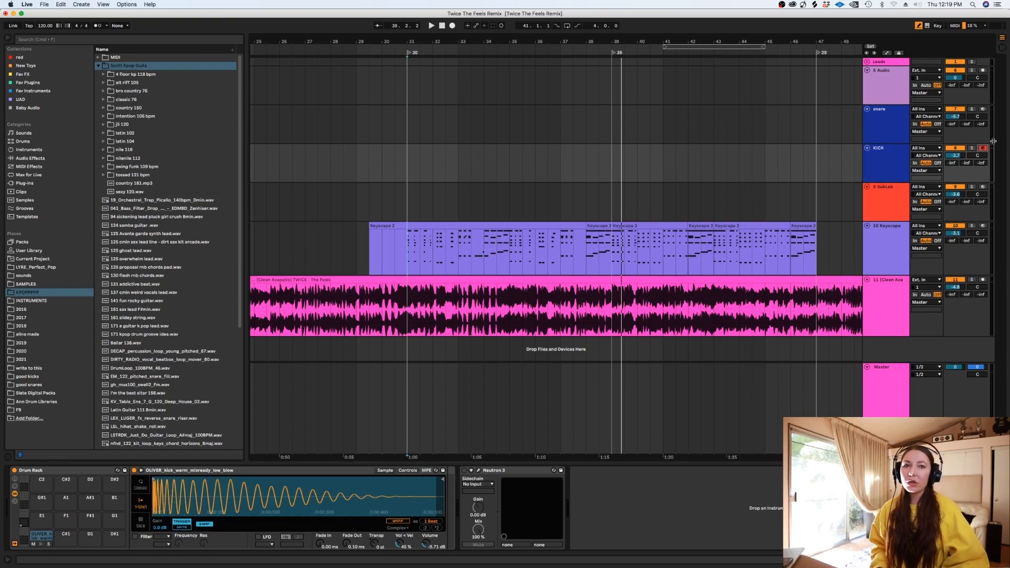
{"action": "left_click", "coordinate": [889, 155]}
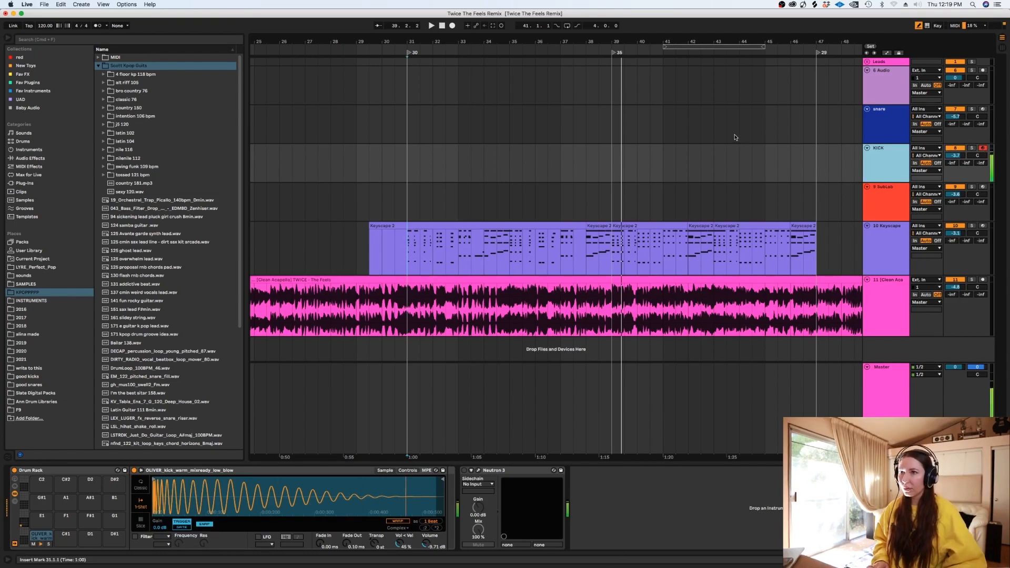
{"action": "left_click", "coordinate": [362, 165]}
{"action": "left_click", "coordinate": [453, 25]}
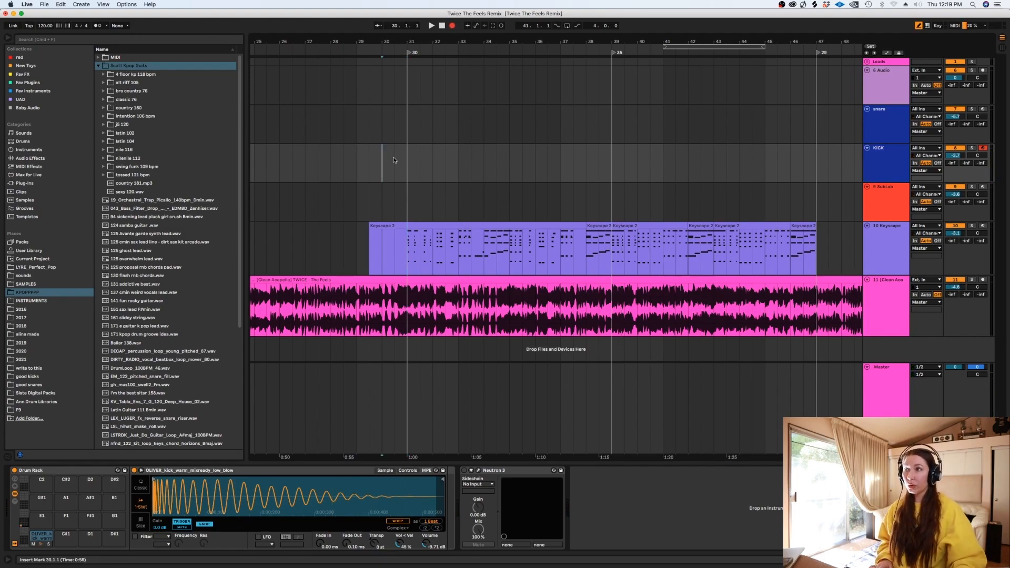
{"action": "key", "text": "space"}
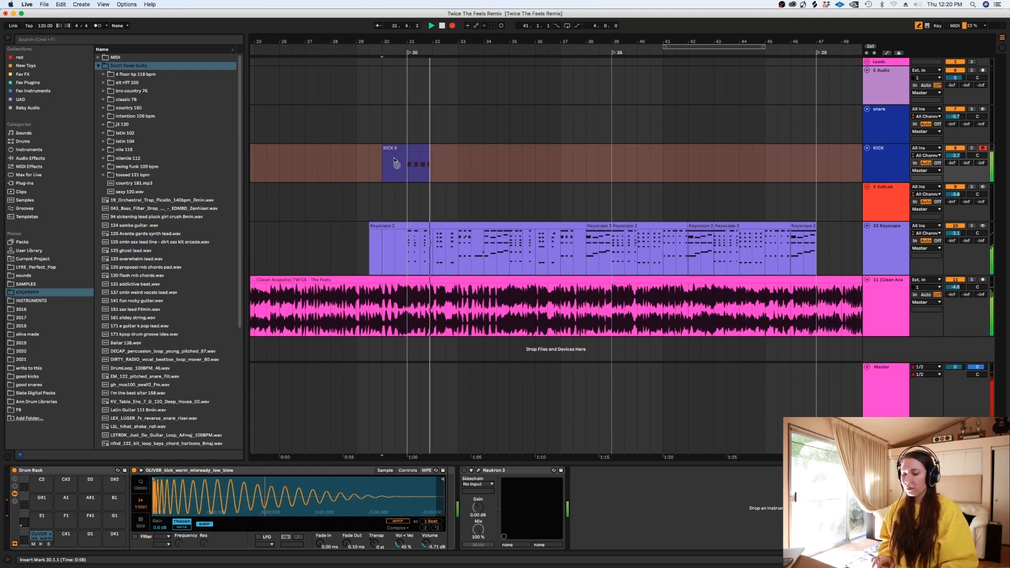
{"action": "key", "text": "space"}
Step: Repeat the one-bar kick clip at bar 31 so the KICK track is filled up to bar 47
{"action": "double_click", "coordinate": [412, 148]}
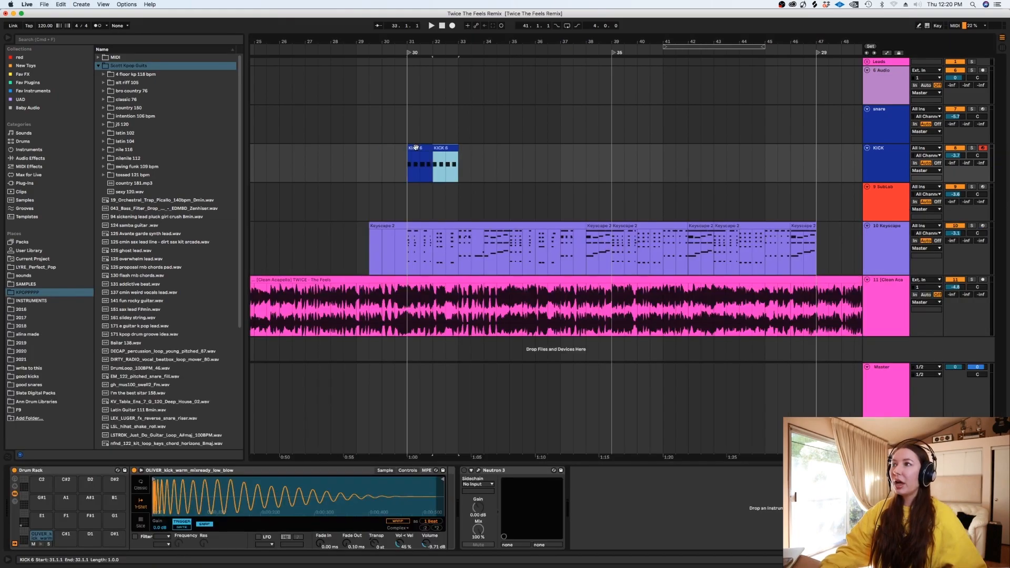
{"action": "key", "text": "super+d"}
{"action": "key", "text": "super+d"}
{"action": "key", "text": "super+d"}
{"action": "key", "text": "super+d"}
{"action": "key", "text": "super+d"}
{"action": "key", "text": "super+d"}
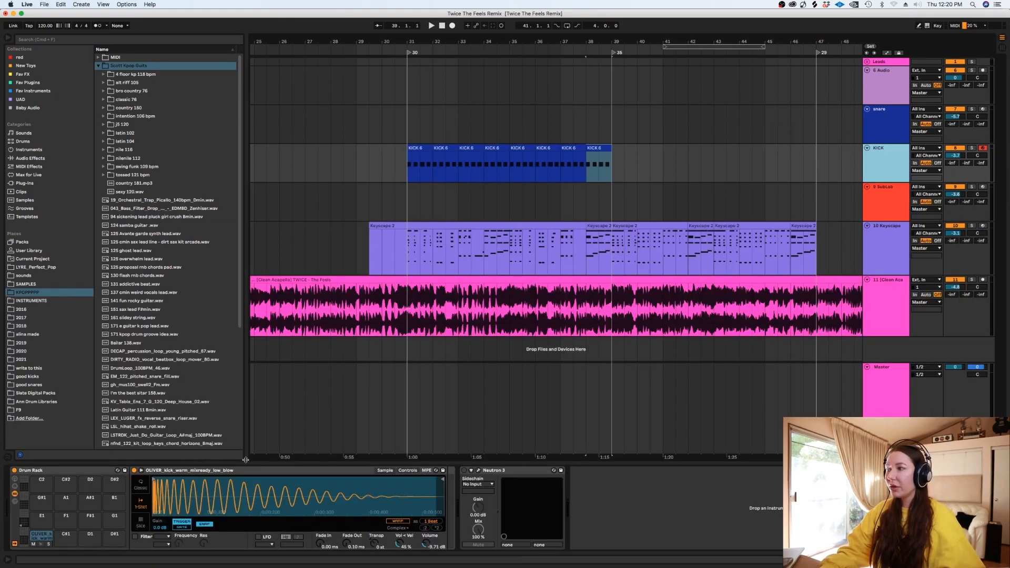
{"action": "left_click", "coordinate": [446, 154], "text": "shift"}
{"action": "key", "text": "super+d"}
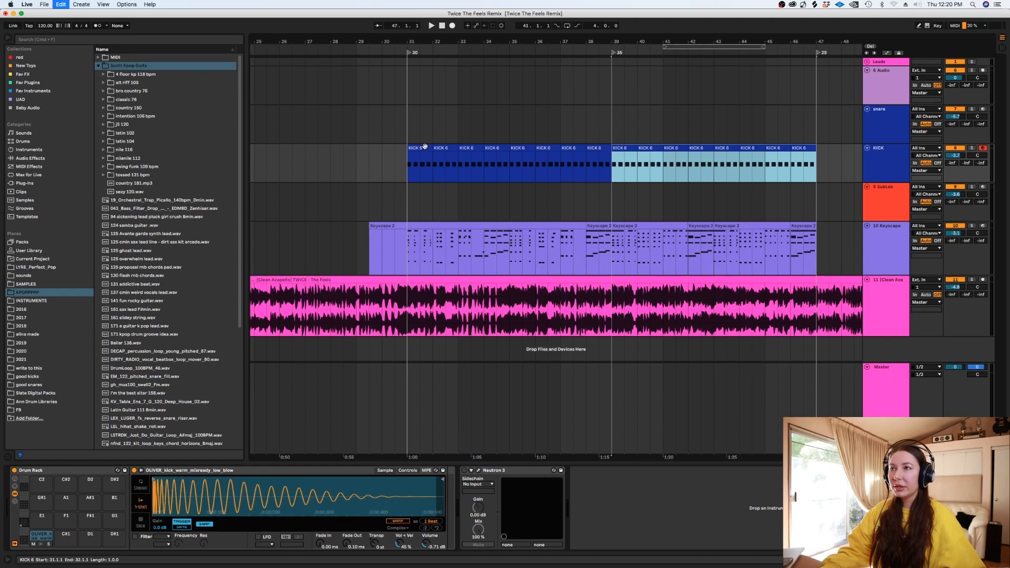
Step: Set the KICK track's volume to -2.2 dB and play the arrangement from bar 31
{"action": "left_click", "coordinate": [898, 148]}
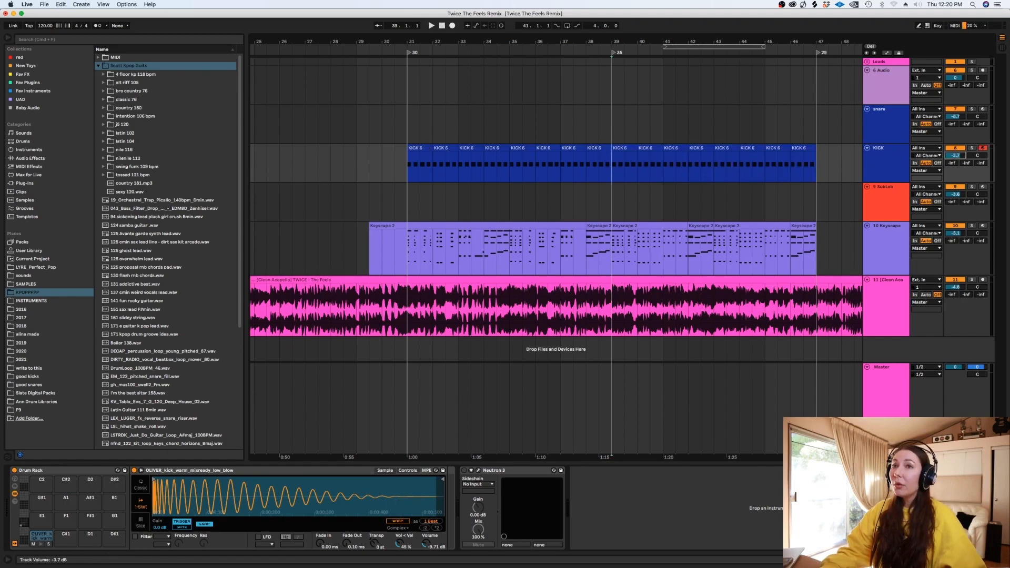
{"action": "left_click", "coordinate": [410, 169]}
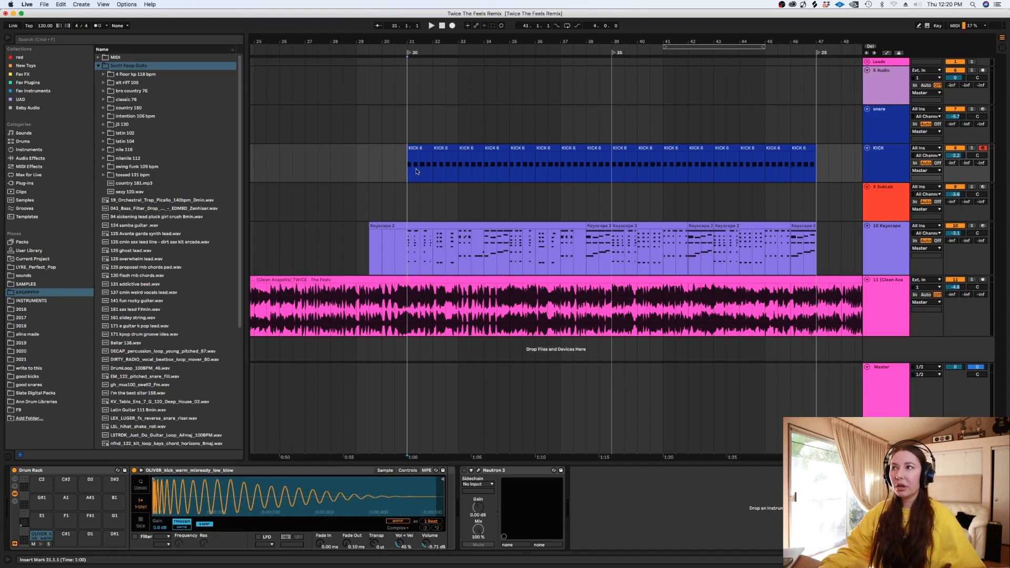
{"action": "key", "text": "space"}
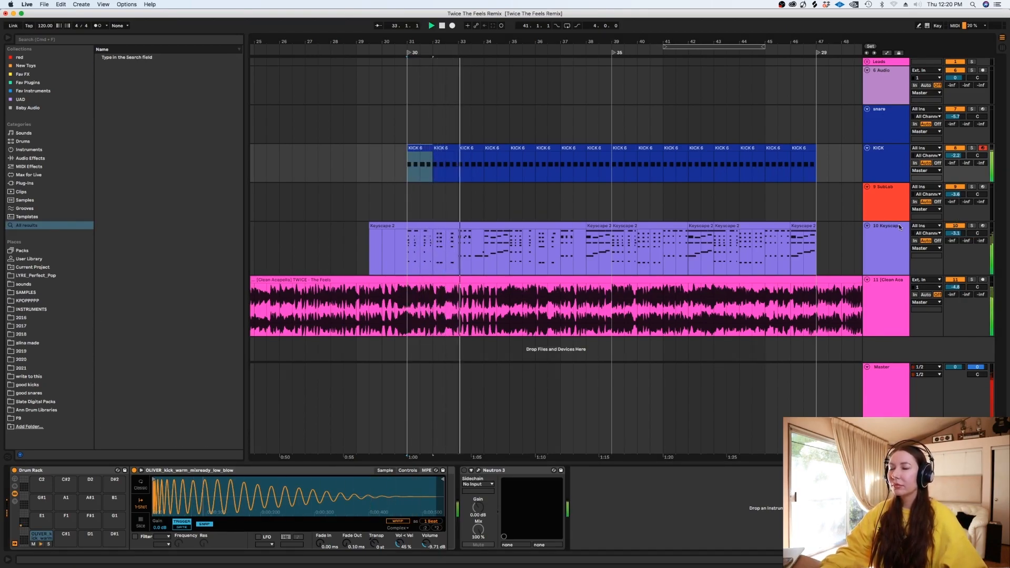
Step: Mute the Keyscape track to audition the kick with the vocal, stop playback and reactivate the track
{"action": "left_click", "coordinate": [956, 227]}
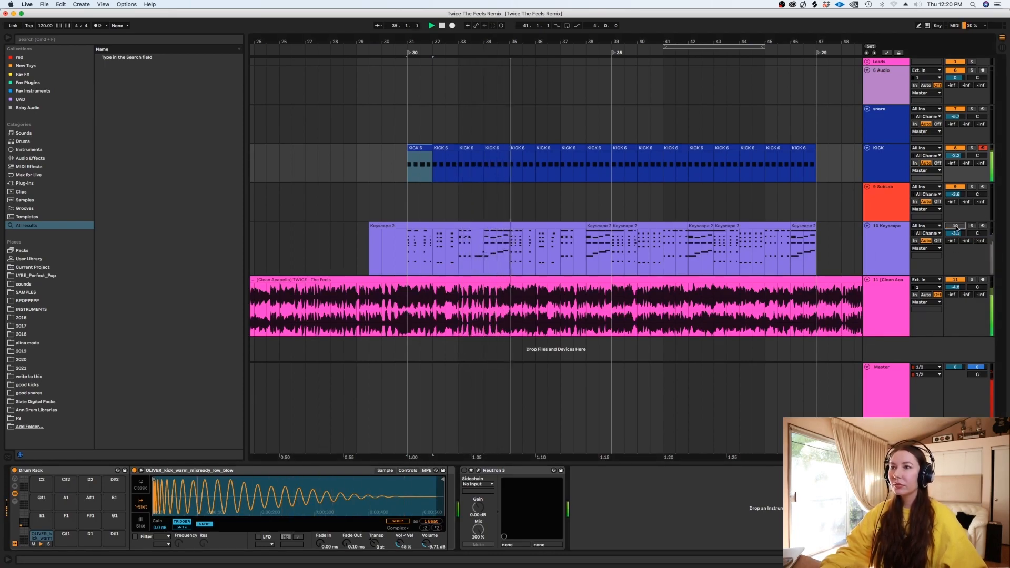
{"action": "key", "text": "space"}
{"action": "left_click", "coordinate": [957, 226]}
Step: Move the recording arm from the KICK track to the snare track and record a one-bar snare pattern at bar 31
{"action": "left_click", "coordinate": [404, 260]}
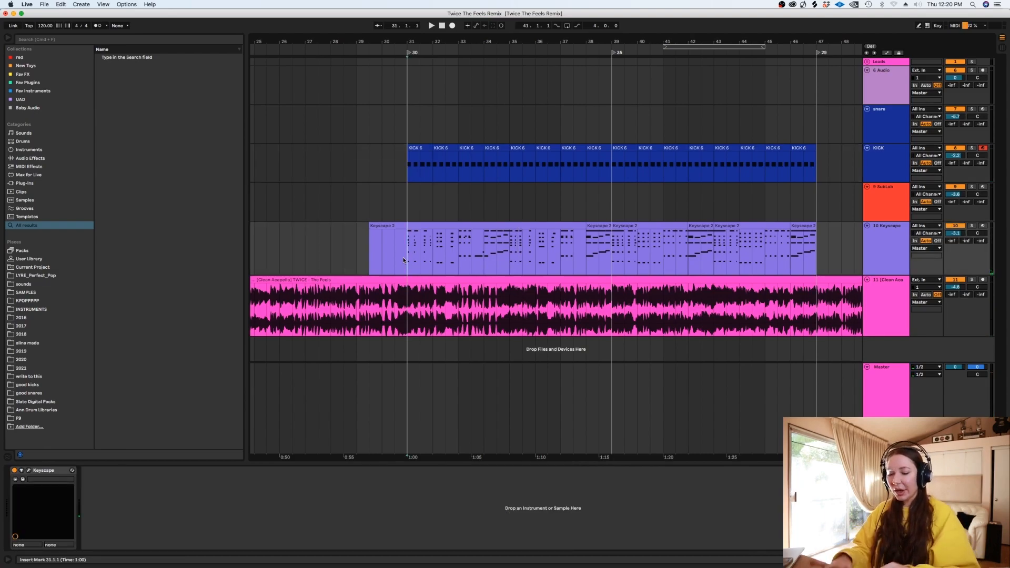
{"action": "key", "text": "plus"}
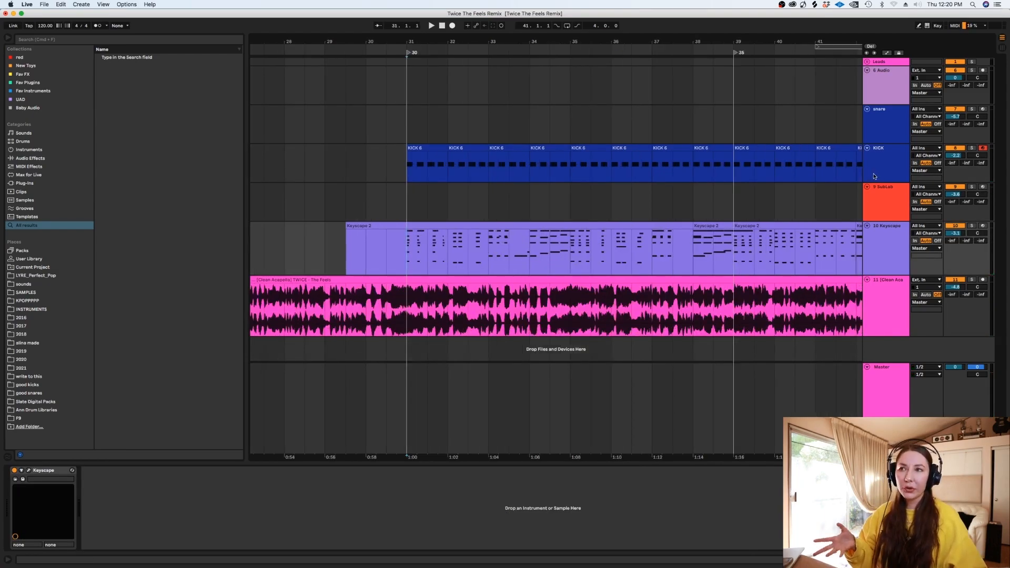
{"action": "left_click", "coordinate": [880, 165]}
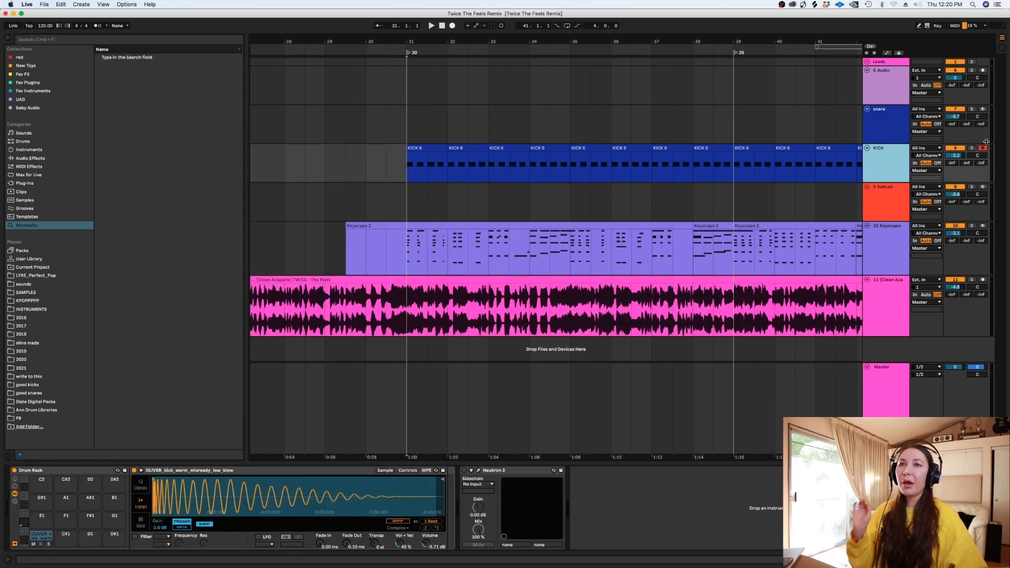
{"action": "left_click", "coordinate": [983, 149]}
{"action": "left_click", "coordinate": [984, 109]}
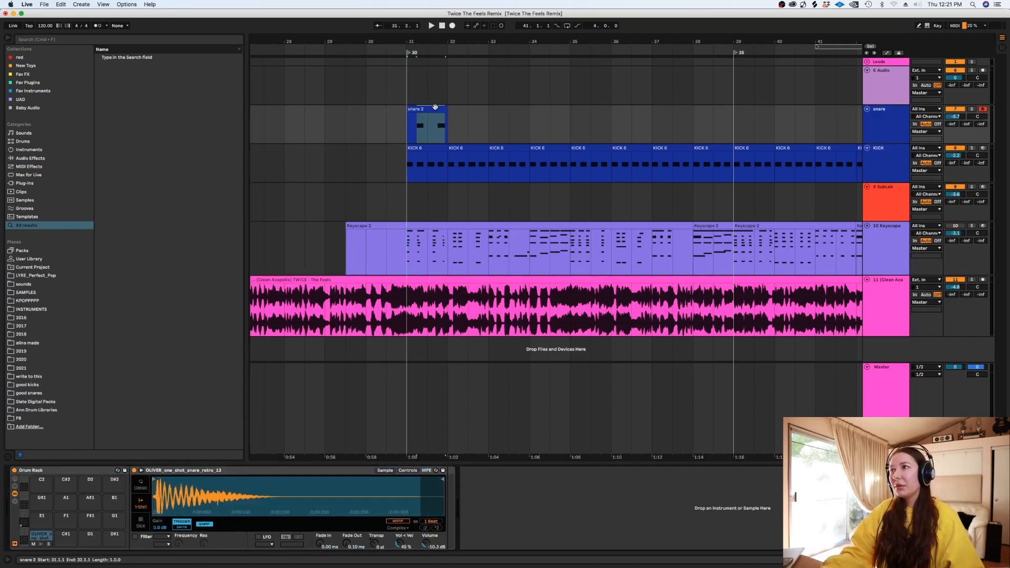
Step: Duplicate the one-bar snare clip to bar 32 and raise the snare track's volume to -1.5 dB
{"action": "left_click", "coordinate": [433, 108]}
{"action": "key", "text": "super+d"}
{"action": "left_click", "coordinate": [391, 124]}
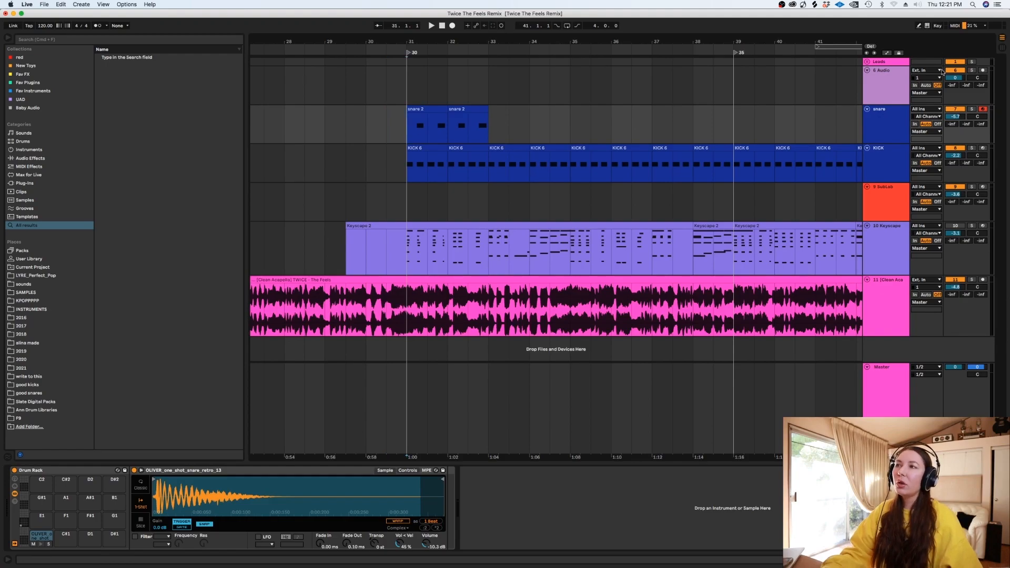
{"action": "left_click_drag", "start_coordinate": [957, 119], "coordinate": [958, 113]}
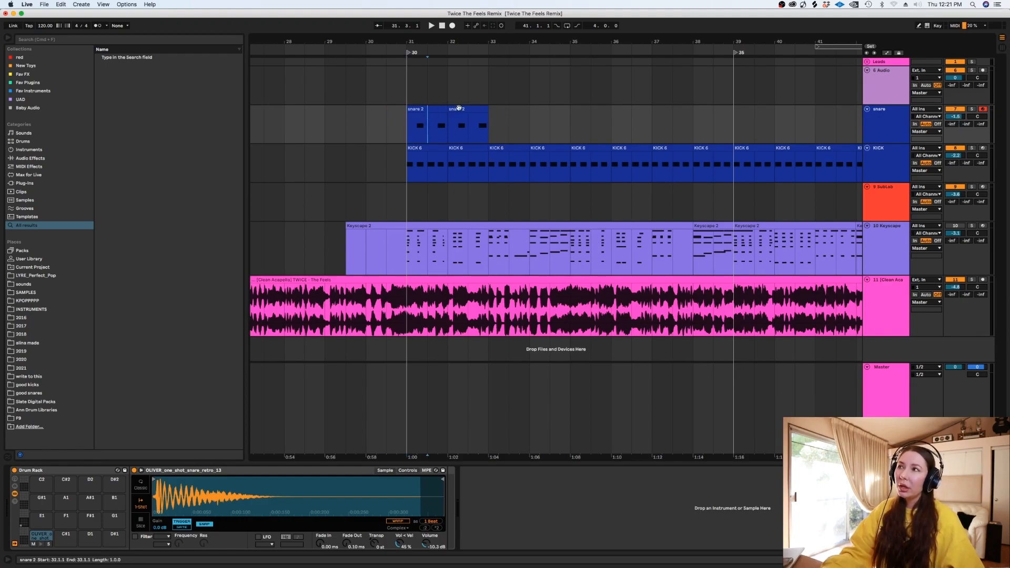
Step: Repeat the snare clips so the pattern fills bars 31 up to 39
{"action": "left_click", "coordinate": [462, 110]}
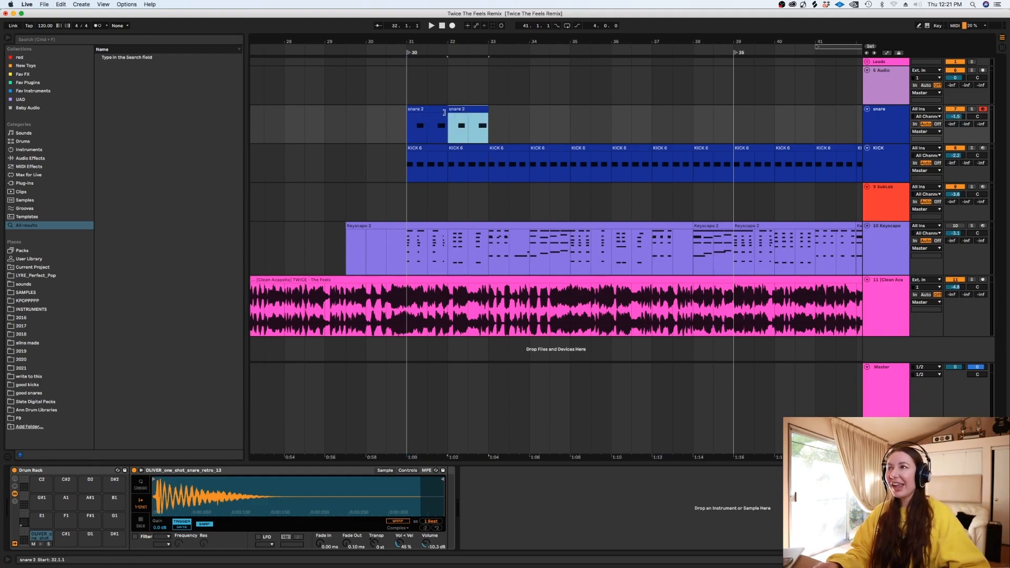
{"action": "left_click", "coordinate": [434, 113], "text": "shift"}
{"action": "key", "text": "super+d"}
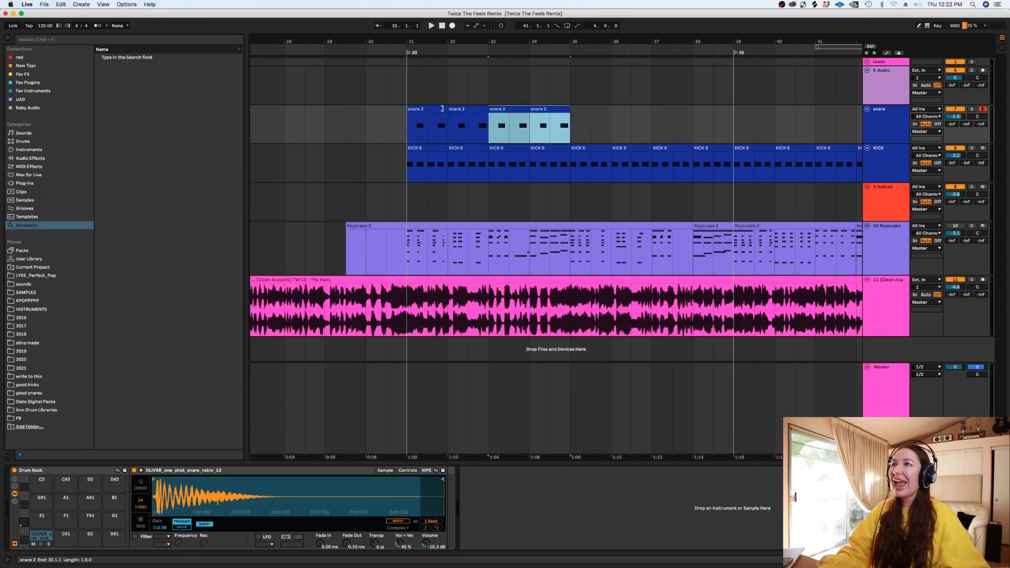
{"action": "left_click", "coordinate": [426, 110], "text": "shift"}
{"action": "key", "text": "minus"}
{"action": "key", "text": "super+d"}
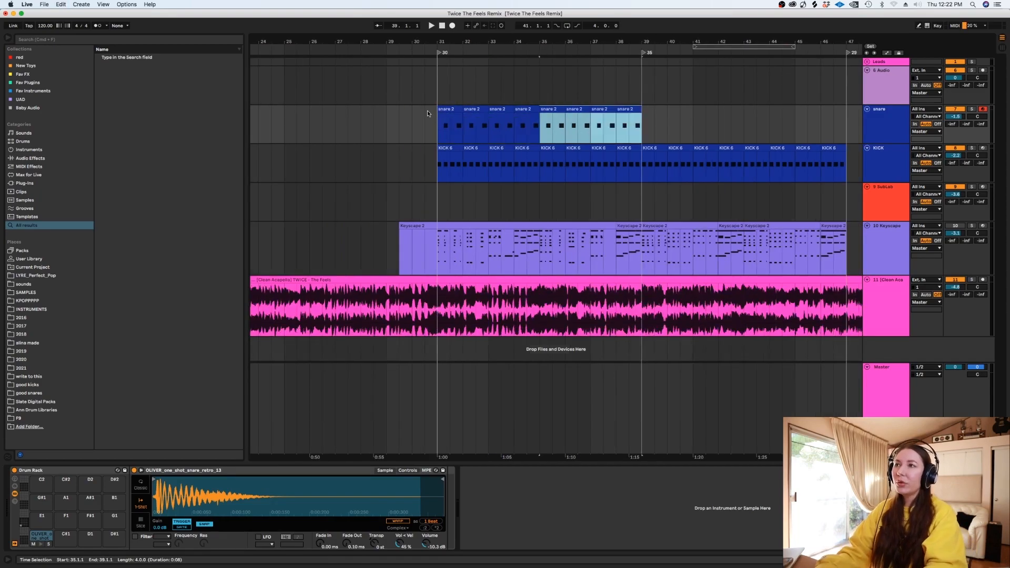
Step: Play the snare and kick together with the vocal from bar 31
{"action": "key", "text": "plus"}
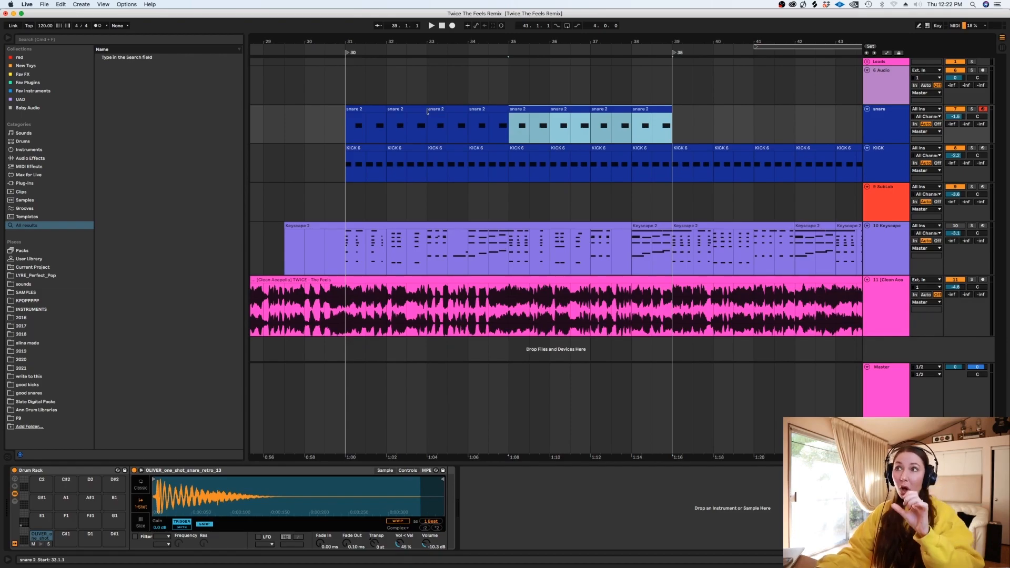
{"action": "left_click", "coordinate": [340, 128]}
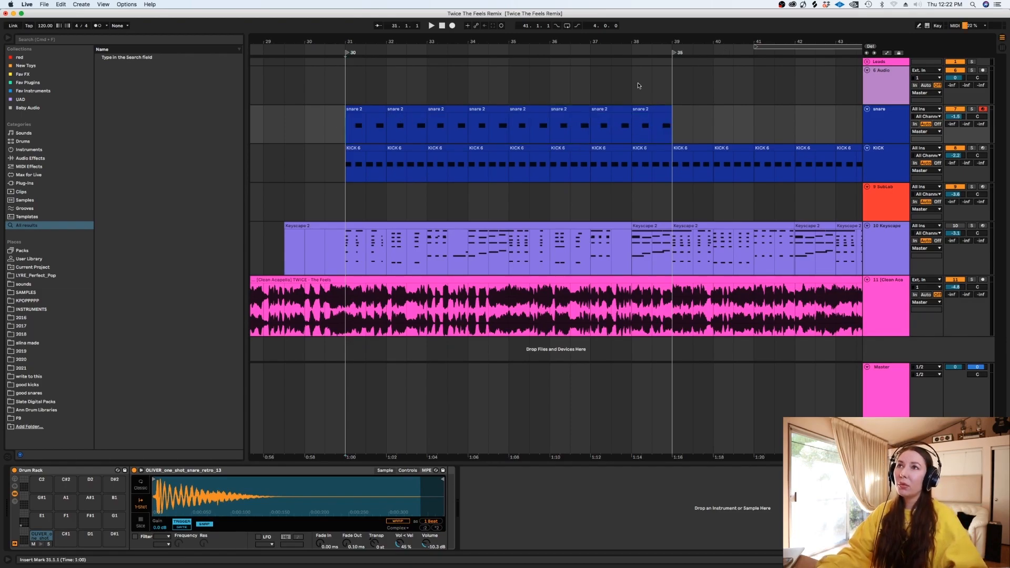
{"action": "key", "text": "space"}
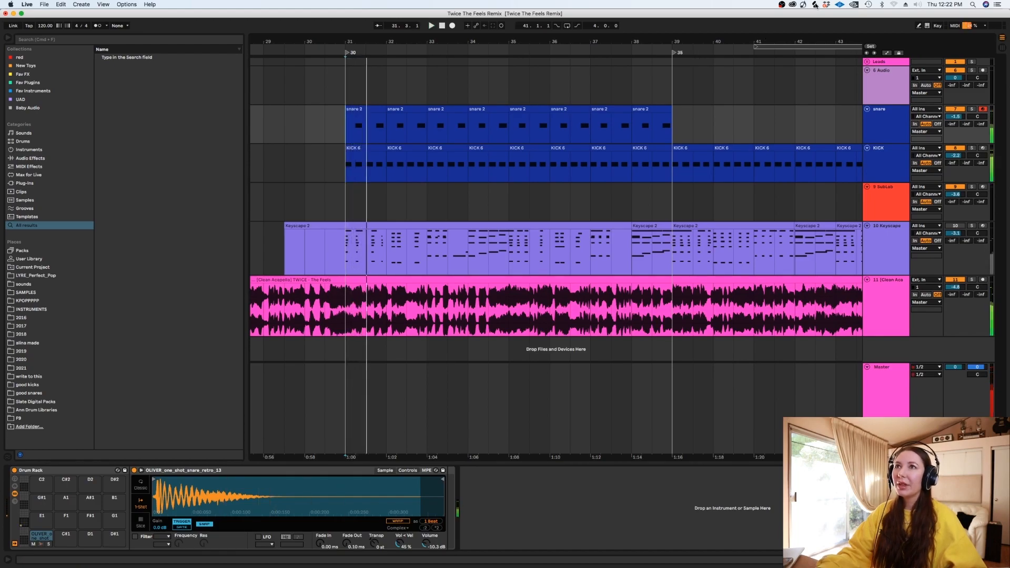
Step: Switch to Splice, reset the drum sample filters, filter by the snares tag and clear the "oliver" search text
{"action": "key", "text": "super+Tab"}
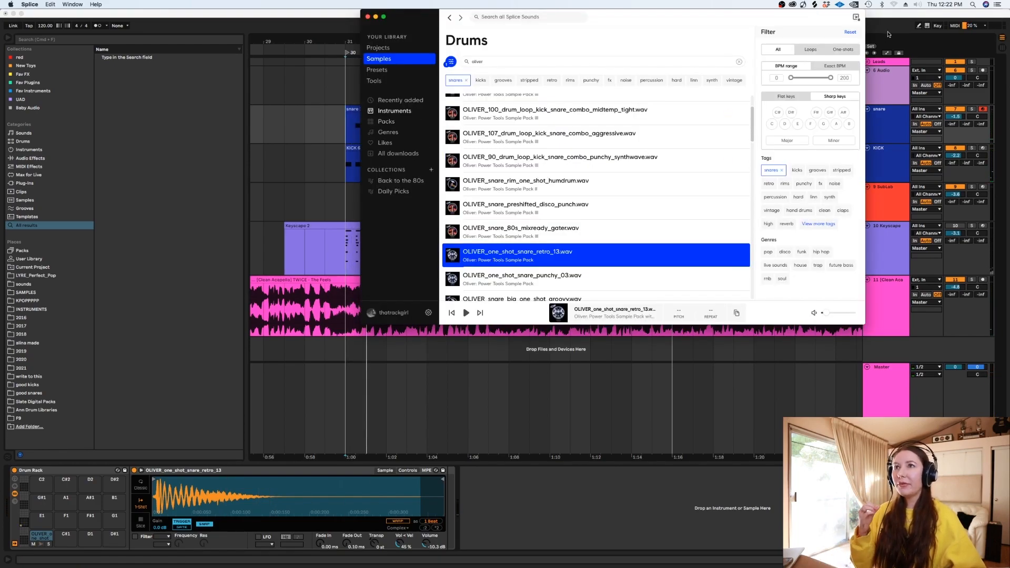
{"action": "left_click", "coordinate": [848, 33]}
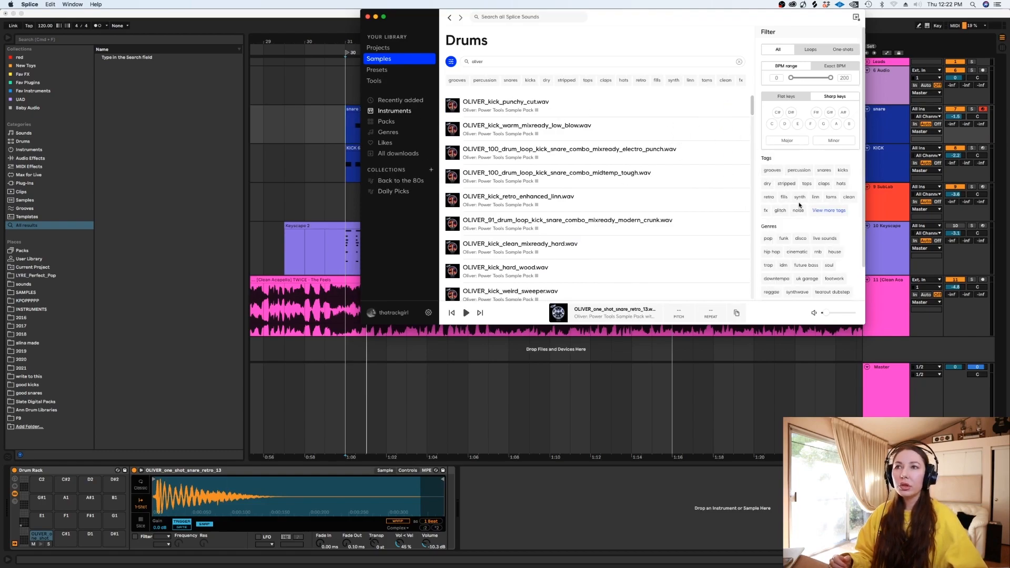
{"action": "left_click", "coordinate": [825, 170]}
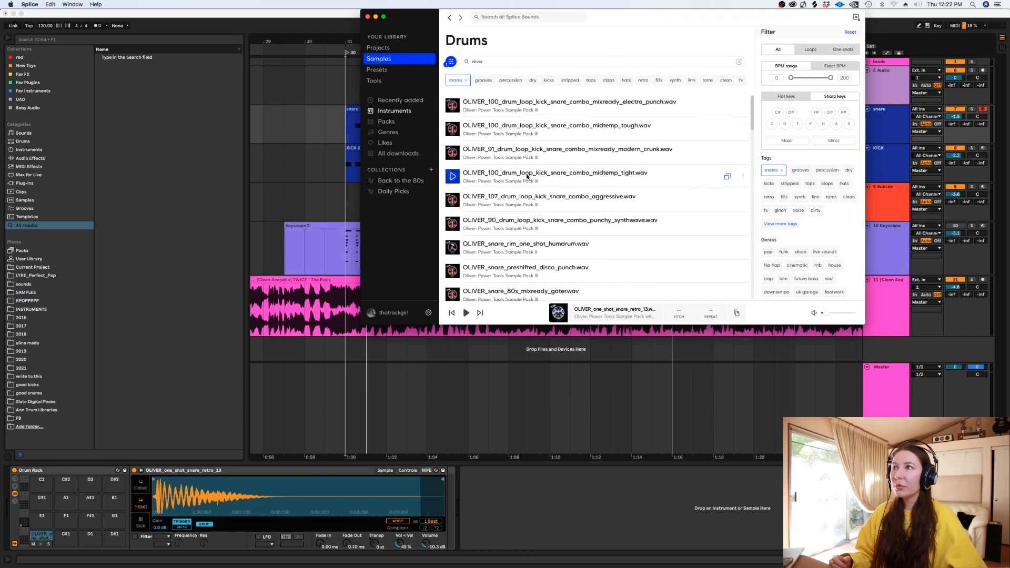
{"action": "left_click", "coordinate": [740, 62]}
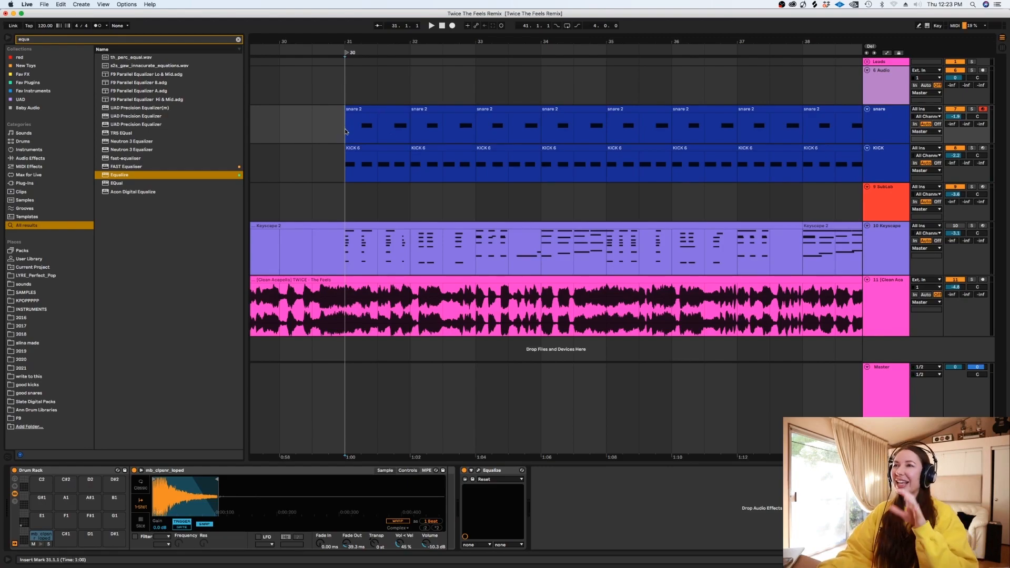
Step: In the snare's Equalize plug-in, cut about 6.9 dB near 482 Hz and boost a high shelf 3.8 dB at 4562.8 Hz during playback
{"action": "key", "text": "space"}
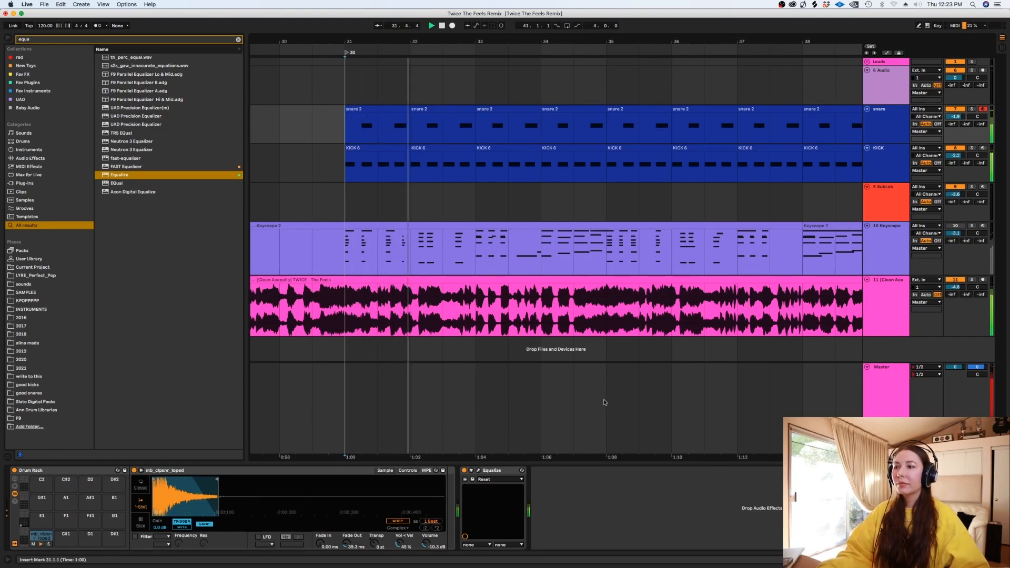
{"action": "left_click", "coordinate": [478, 470]}
{"action": "left_click_drag", "start_coordinate": [151, 106], "coordinate": [149, 122]}
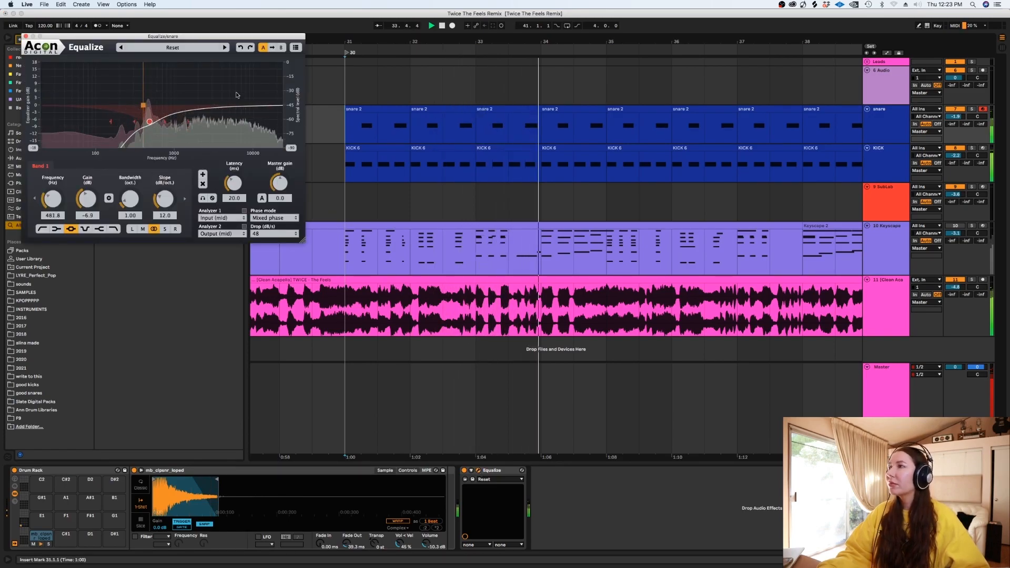
{"action": "left_click_drag", "start_coordinate": [228, 106], "coordinate": [227, 97]}
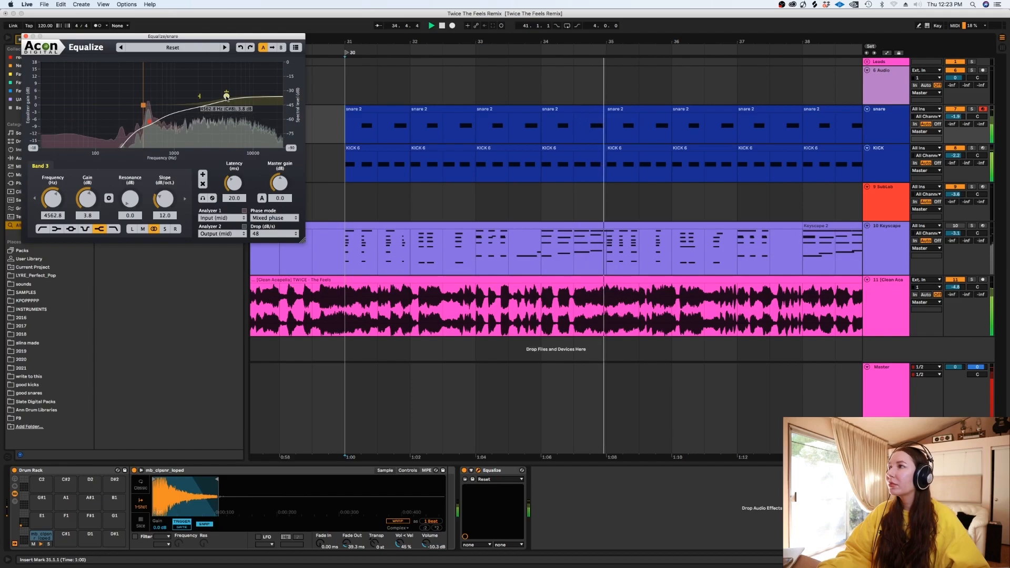
Step: Stop playback, close the Equalize window and add UAD SPL Transient Designer to the snare track from a "transien" browser search
{"action": "key", "text": "space"}
{"action": "left_click", "coordinate": [25, 36]}
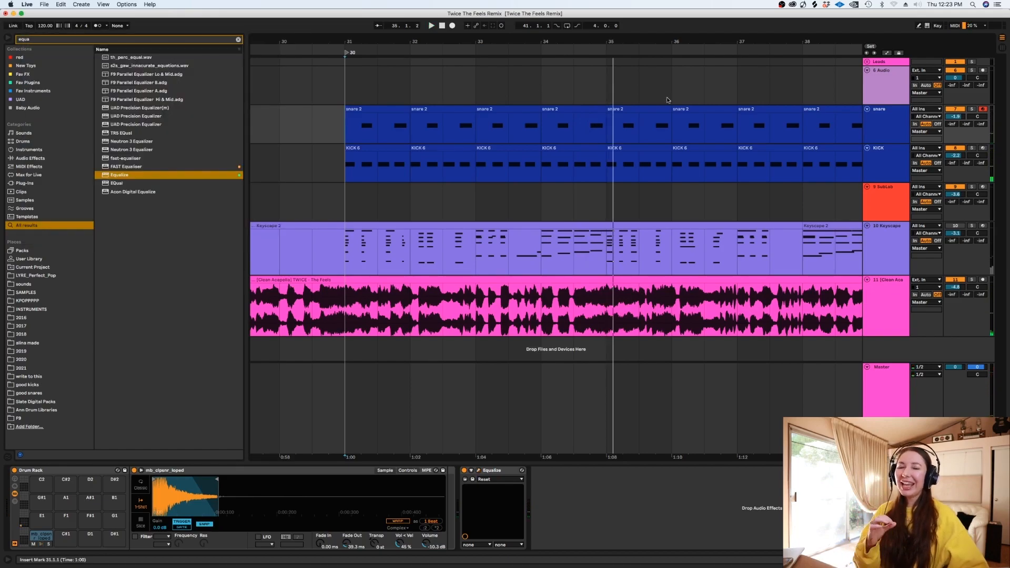
{"action": "left_click", "coordinate": [238, 40]}
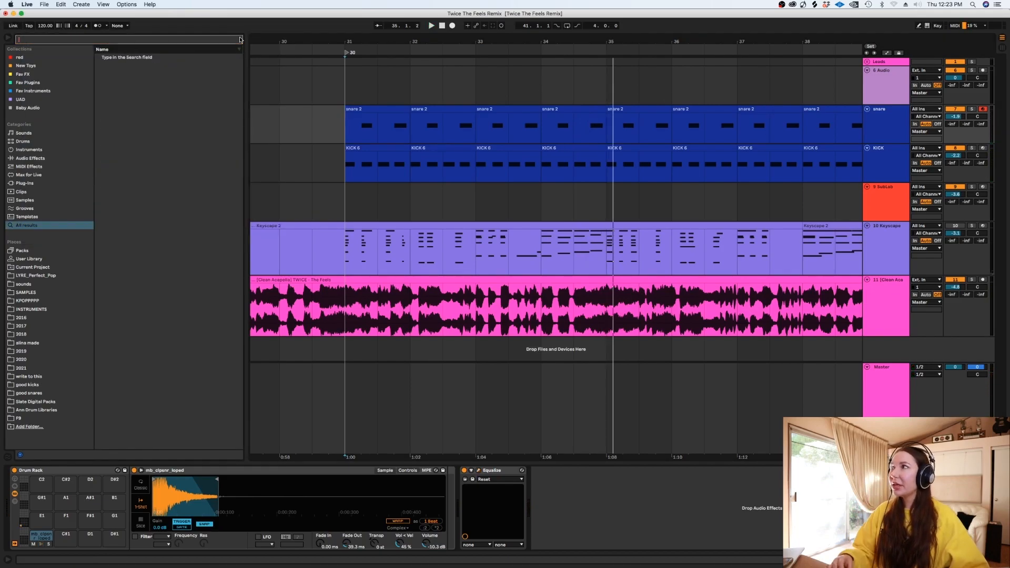
{"action": "type", "text": "transien"}
{"action": "left_click_drag", "start_coordinate": [174, 115], "coordinate": [389, 122]}
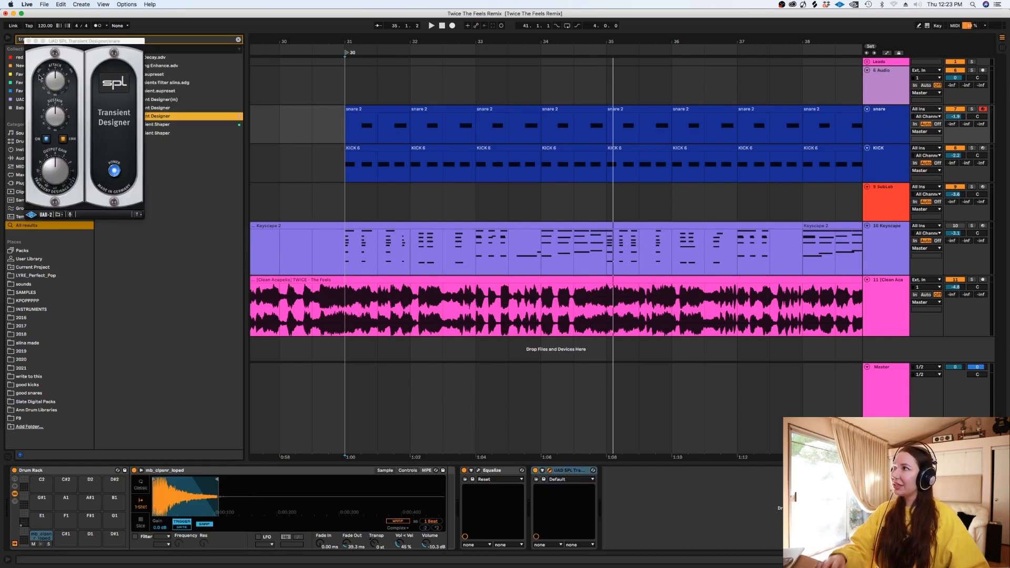
Step: Play the snare with Transient Designer, close the plug-in window, then lower the snare track volume to -3.3 dB and disarm the track
{"action": "key", "text": "space"}
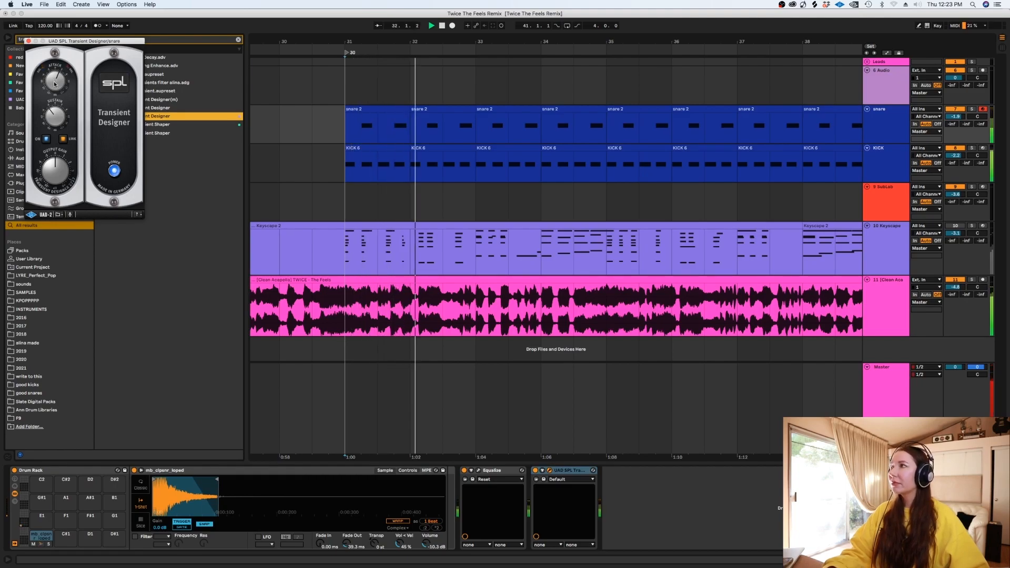
{"action": "left_click", "coordinate": [29, 41]}
{"action": "key", "text": "space"}
{"action": "left_click_drag", "start_coordinate": [954, 117], "coordinate": [954, 122]}
{"action": "left_click", "coordinate": [983, 109]}
Step: Insert a new MIDI track between the SubLab and Keyscape tracks
{"action": "left_click", "coordinate": [583, 186]}
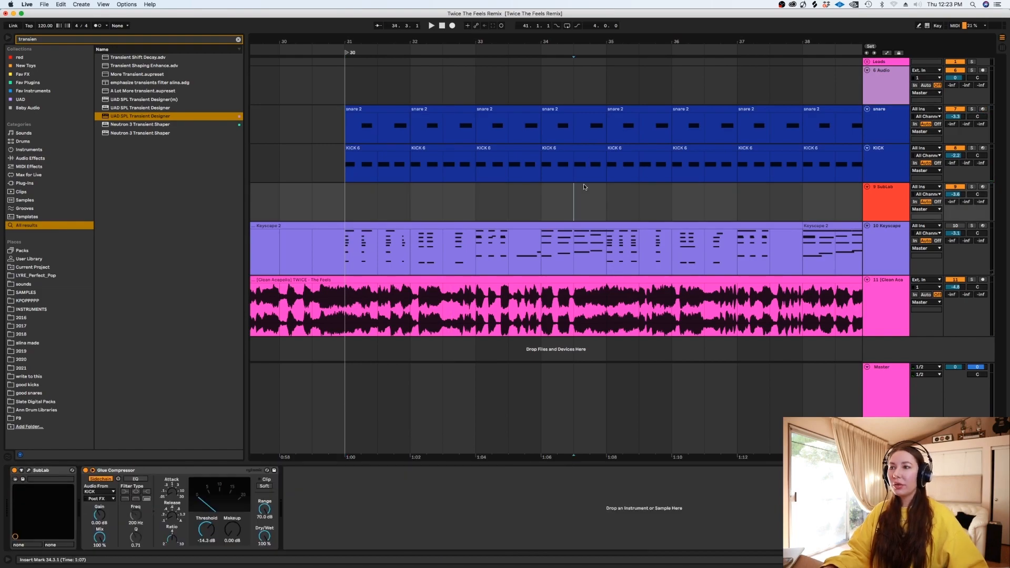
{"action": "key", "text": "minus"}
{"action": "key", "text": "minus"}
{"action": "key", "text": "minus"}
{"action": "left_click", "coordinate": [564, 261]}
{"action": "key", "text": "plus"}
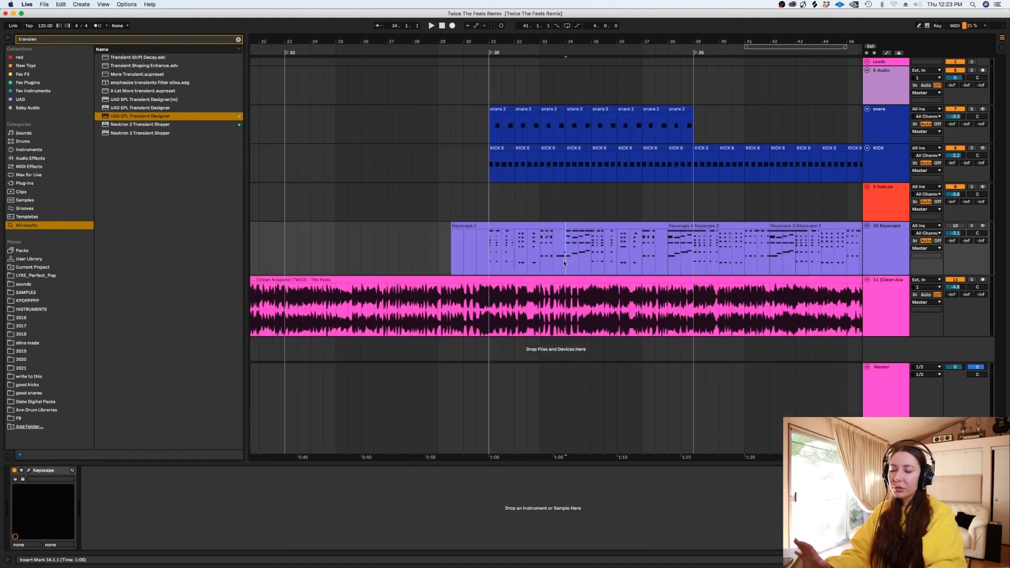
{"action": "left_click", "coordinate": [890, 200]}
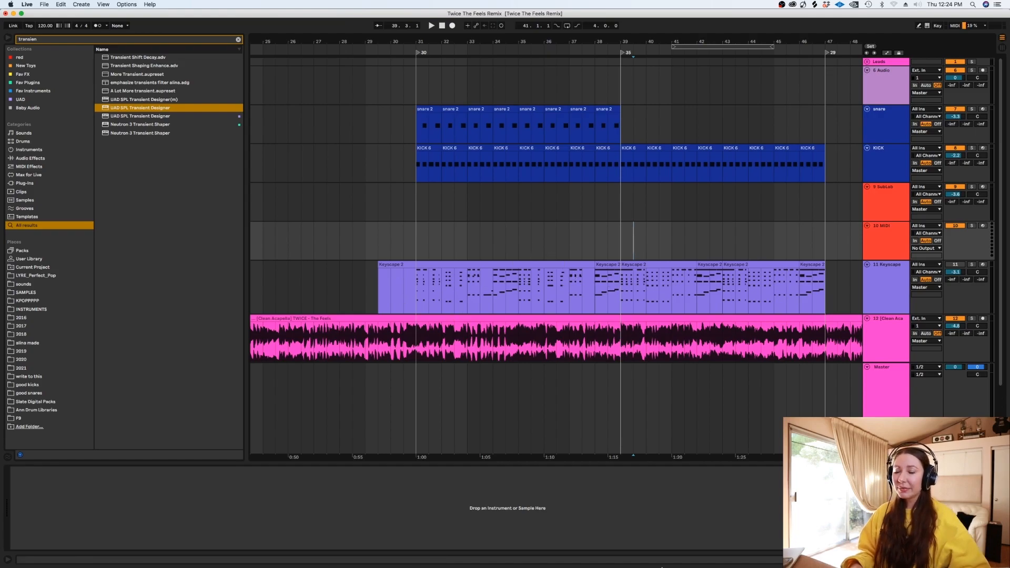
Step: Search the New Toys collection for "bass" and open the F9 Analog Basses folder inside F9 TK Basses
{"action": "left_click", "coordinate": [365, 84]}
{"action": "left_click", "coordinate": [86, 68]}
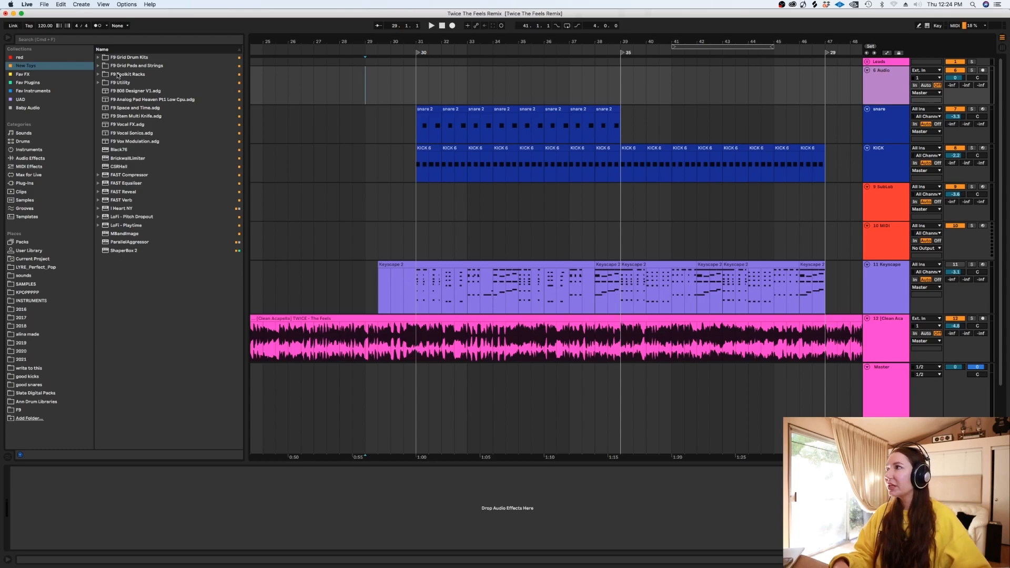
{"action": "left_click", "coordinate": [71, 36]}
{"action": "type", "text": "bass"}
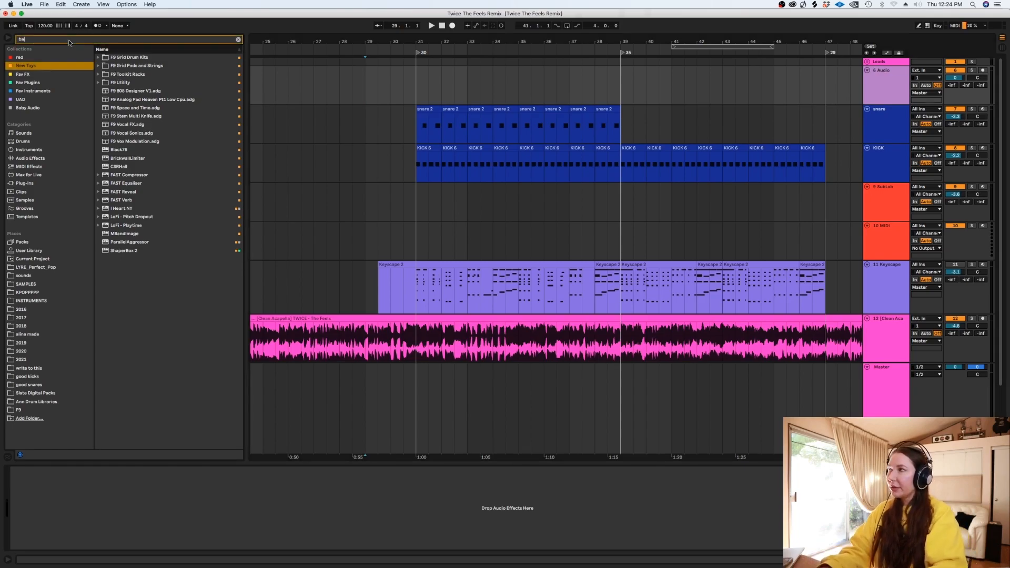
{"action": "left_click", "coordinate": [98, 57]}
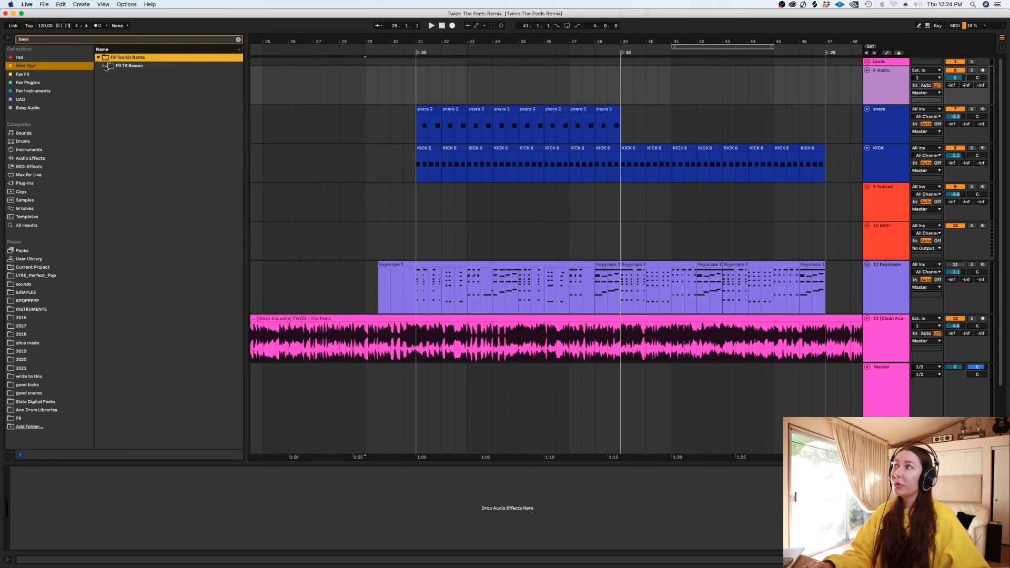
{"action": "left_click", "coordinate": [104, 66]}
{"action": "left_click", "coordinate": [109, 83]}
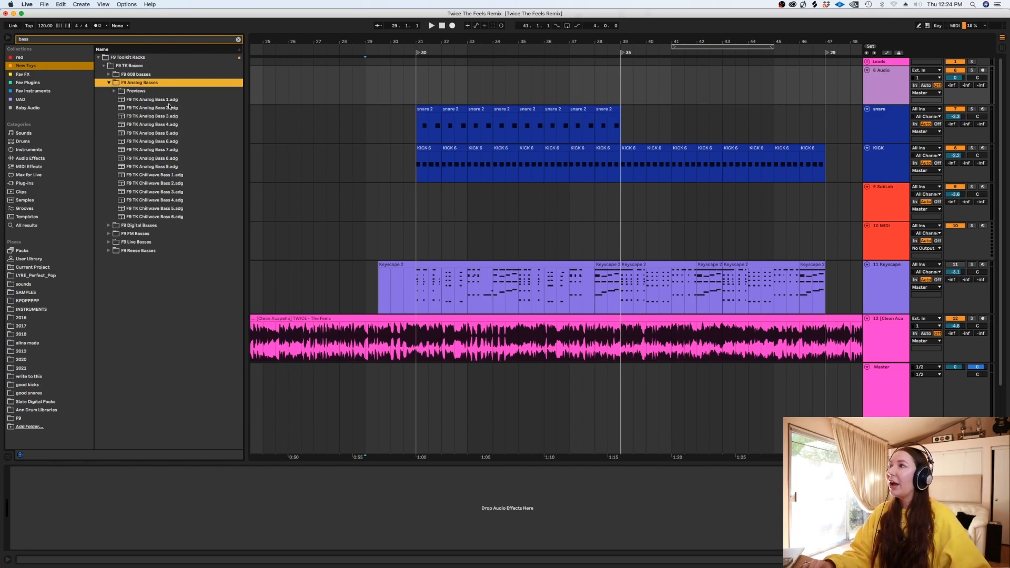
Step: Load F9 TK Analog Bass 1 on the new MIDI track, try Analog Bass 4, and replace it with Analog Bass 7
{"action": "left_click", "coordinate": [151, 100]}
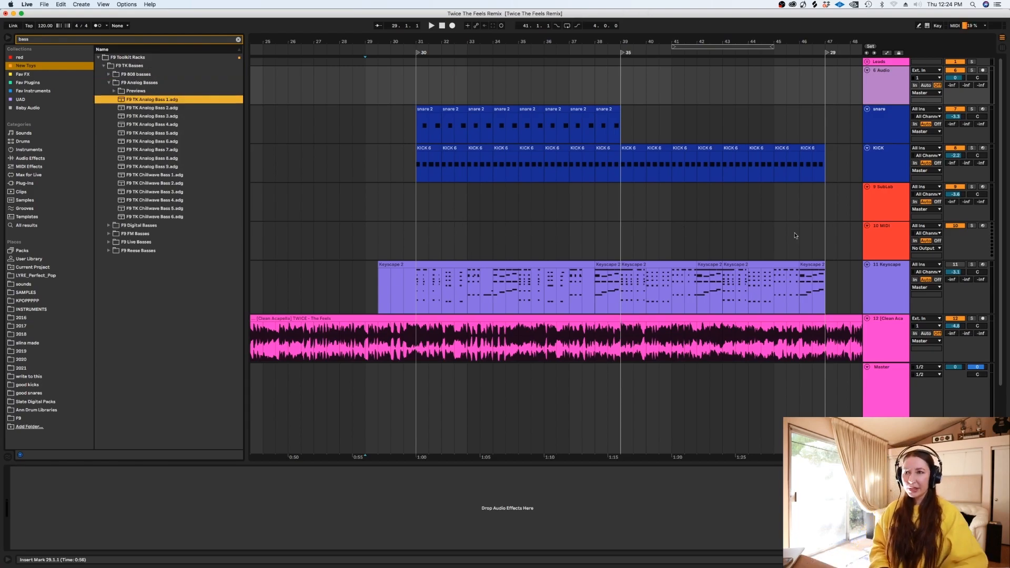
{"action": "left_click_drag", "start_coordinate": [795, 235], "coordinate": [796, 236]}
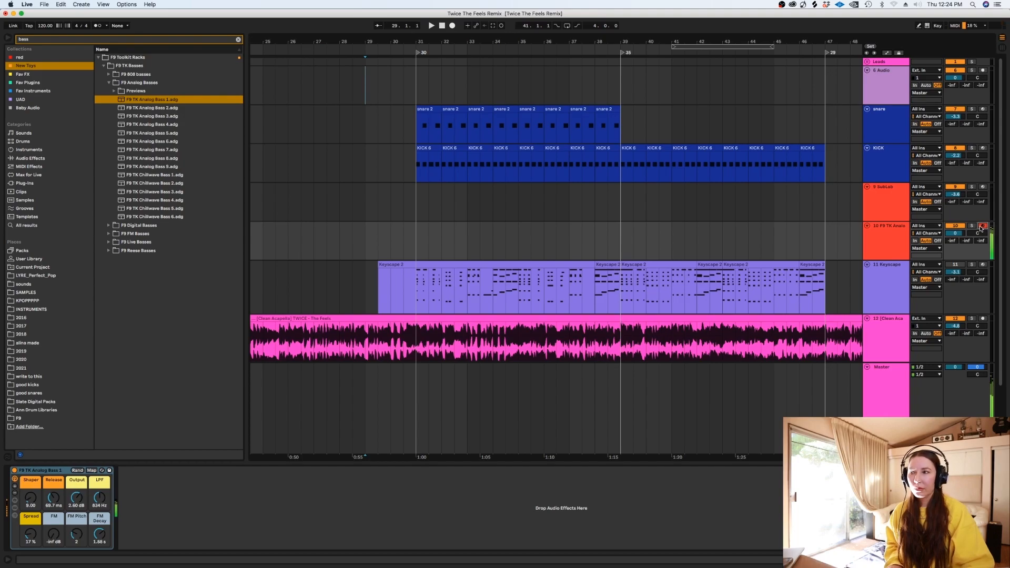
{"action": "left_click", "coordinate": [150, 4]}
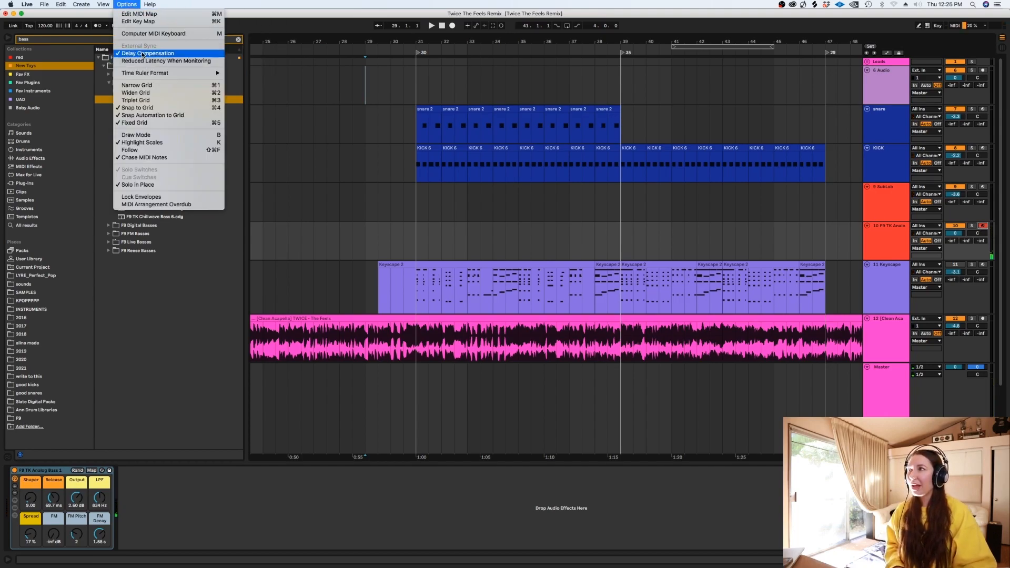
{"action": "key", "text": "Escape"}
{"action": "left_click", "coordinate": [140, 125]}
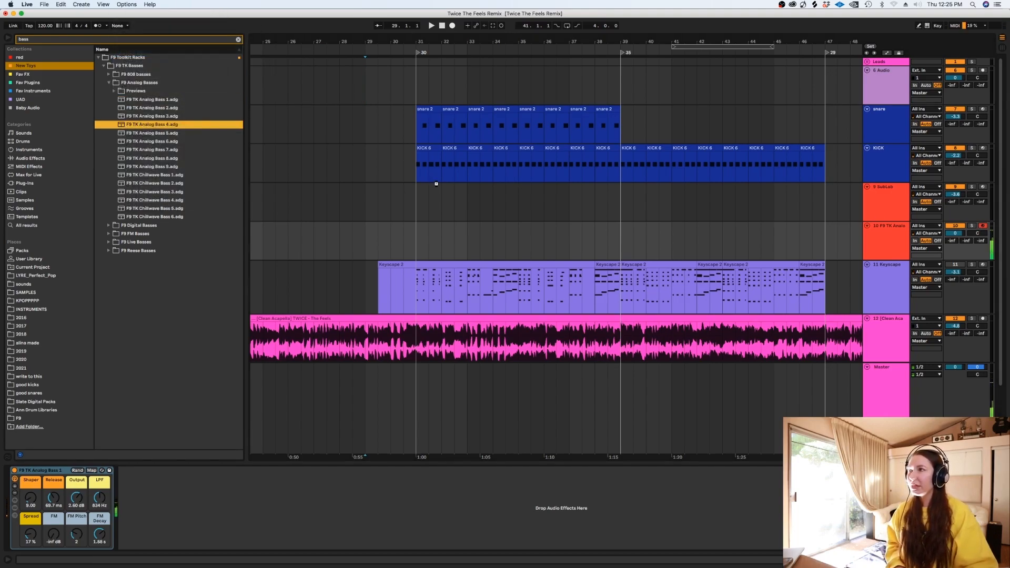
{"action": "double_click", "coordinate": [172, 151]}
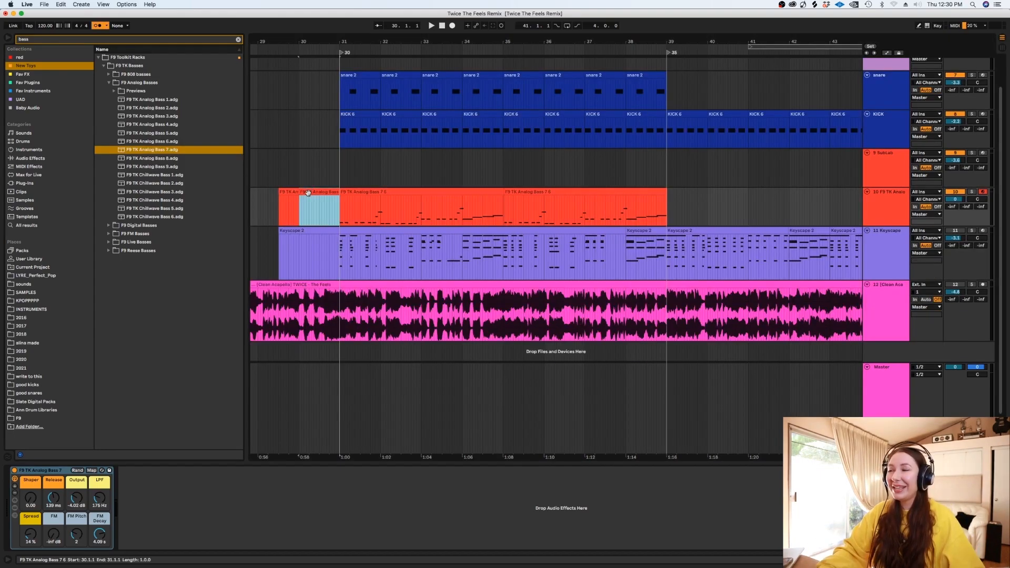
Step: Delete the two leftover bass clips before bar 31 and disarm the bass track
{"action": "key", "text": "Delete"}
{"action": "left_click", "coordinate": [287, 193]}
{"action": "key", "text": "Delete"}
{"action": "left_click", "coordinate": [984, 193]}
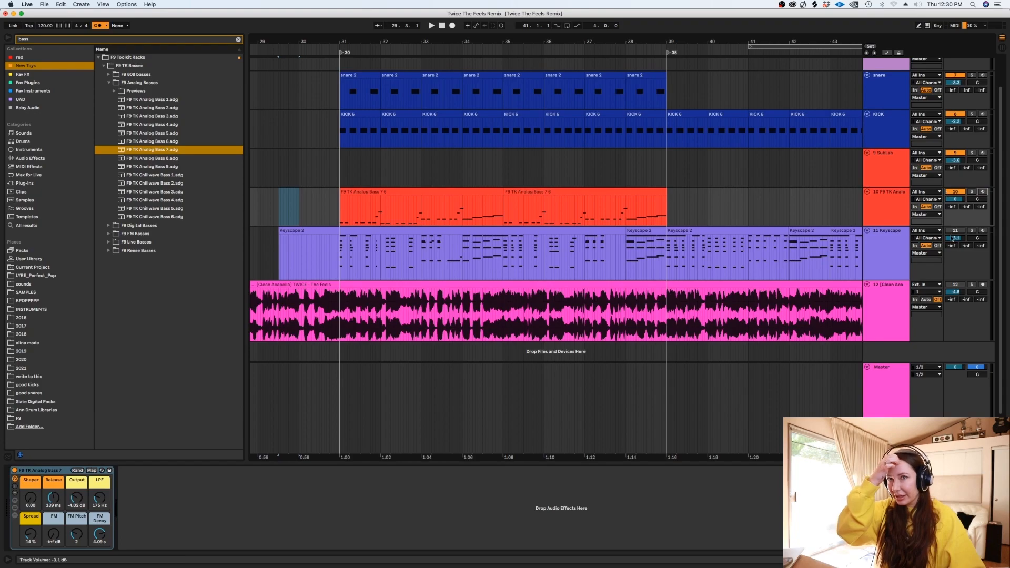
Step: Turn off the metronome and play the bass part with the drums, chords and vocal from just before bar 31
{"action": "left_click", "coordinate": [327, 208]}
{"action": "key", "text": "space"}
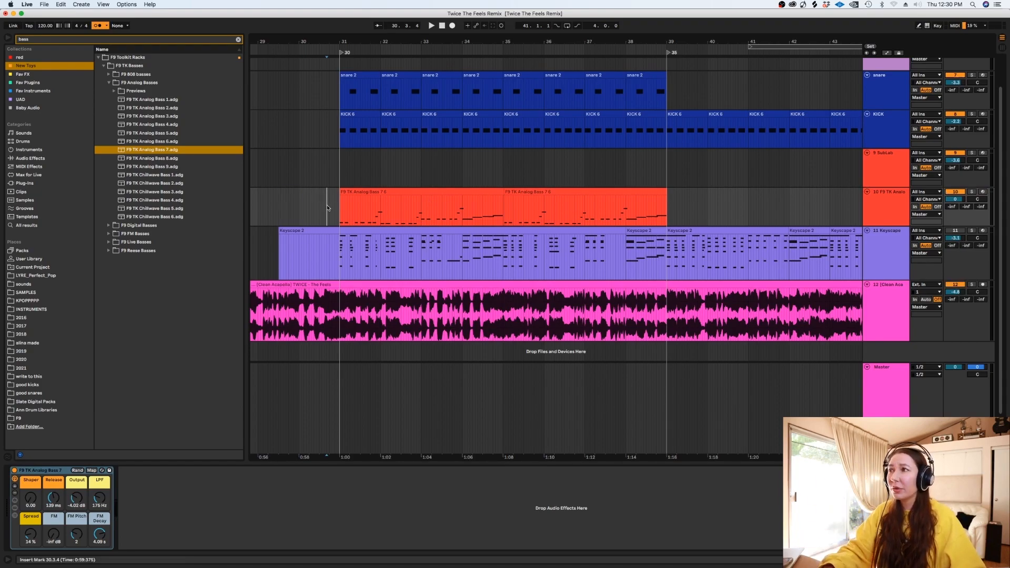
{"action": "key", "text": "plus"}
{"action": "left_click", "coordinate": [98, 25]}
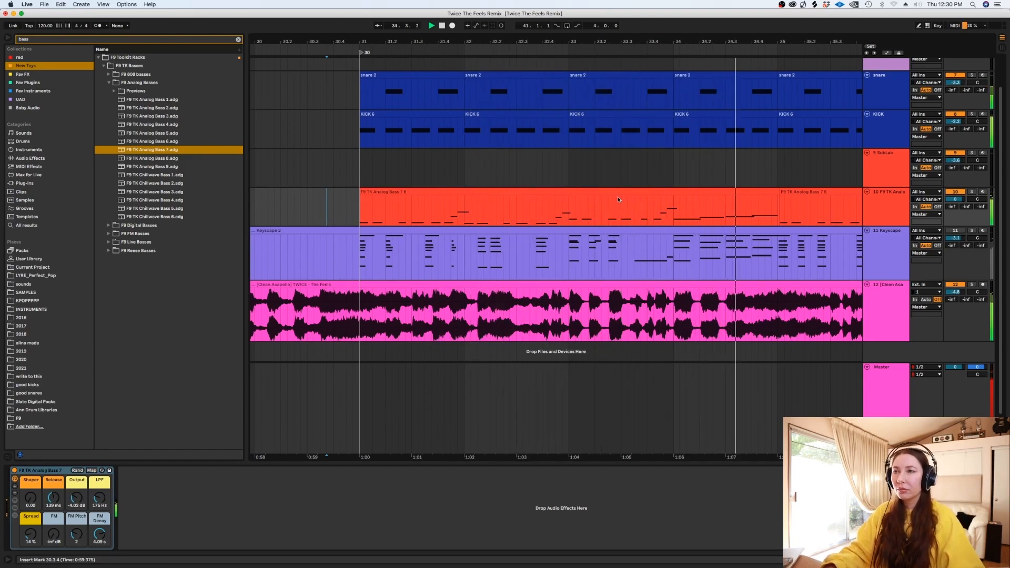
{"action": "left_click", "coordinate": [780, 195]}
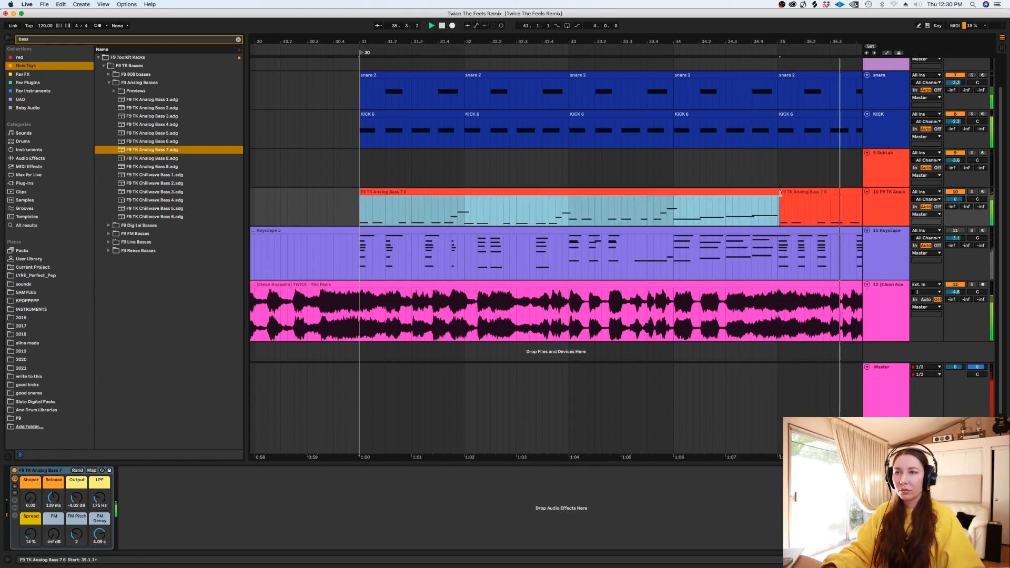
{"action": "left_click", "coordinate": [573, 210]}
{"action": "key", "text": "minus"}
{"action": "key", "text": "minus"}
{"action": "key", "text": "minus"}
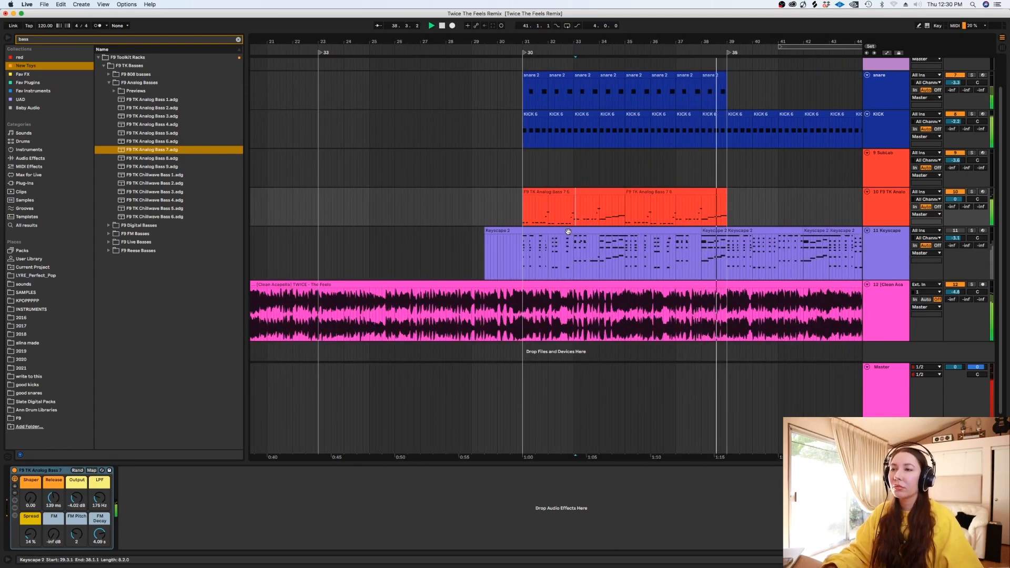
{"action": "key", "text": "space"}
Step: Raise the Output of the F9 TK Analog Bass 7 rack to -3.07 dB
{"action": "left_click", "coordinate": [518, 214]}
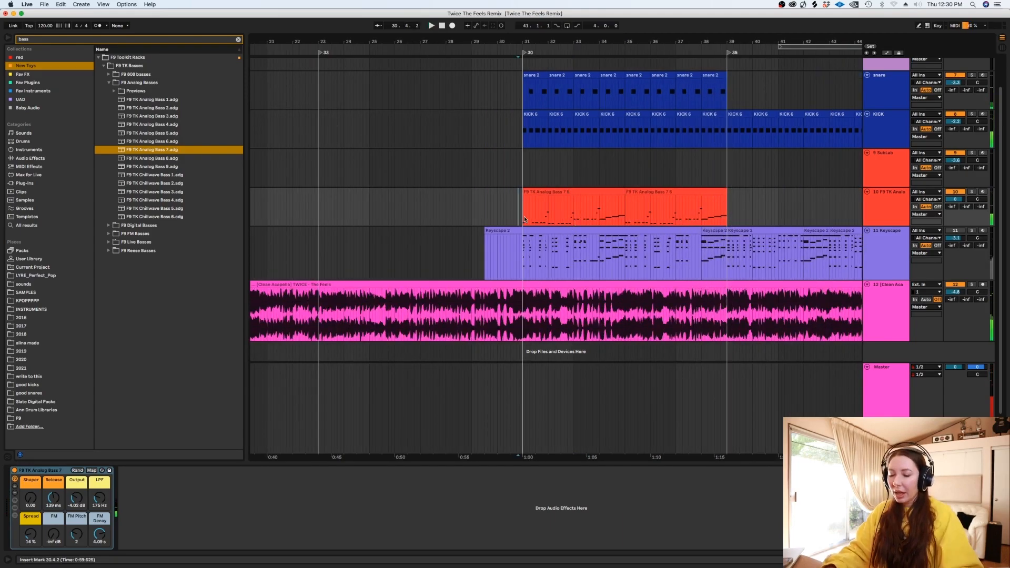
{"action": "key", "text": "minus"}
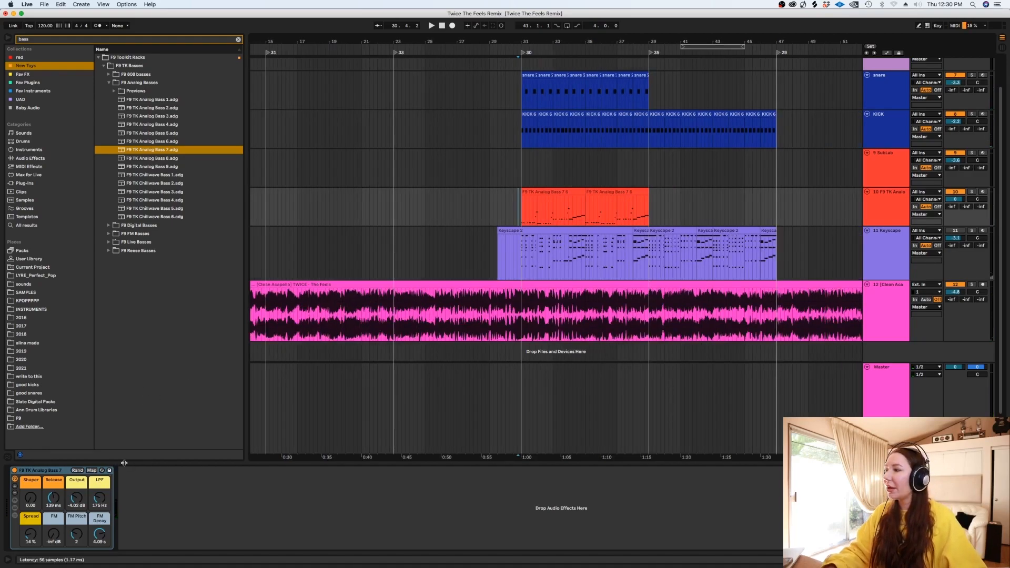
{"action": "left_click_drag", "start_coordinate": [82, 499], "coordinate": [82, 496]}
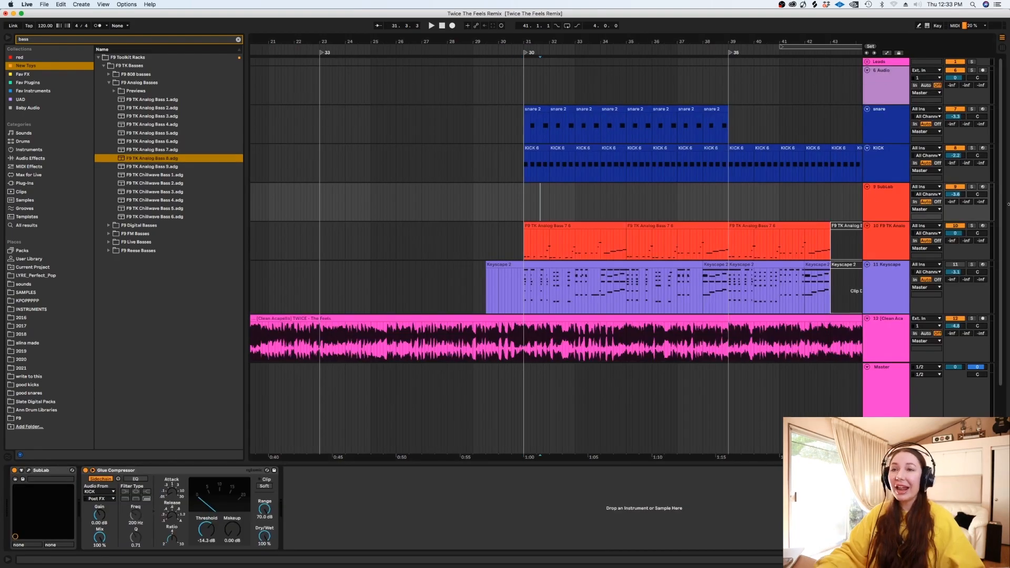
Step: Play the arrangement with the extended bass clips from just before bar 31
{"action": "left_click", "coordinate": [521, 253]}
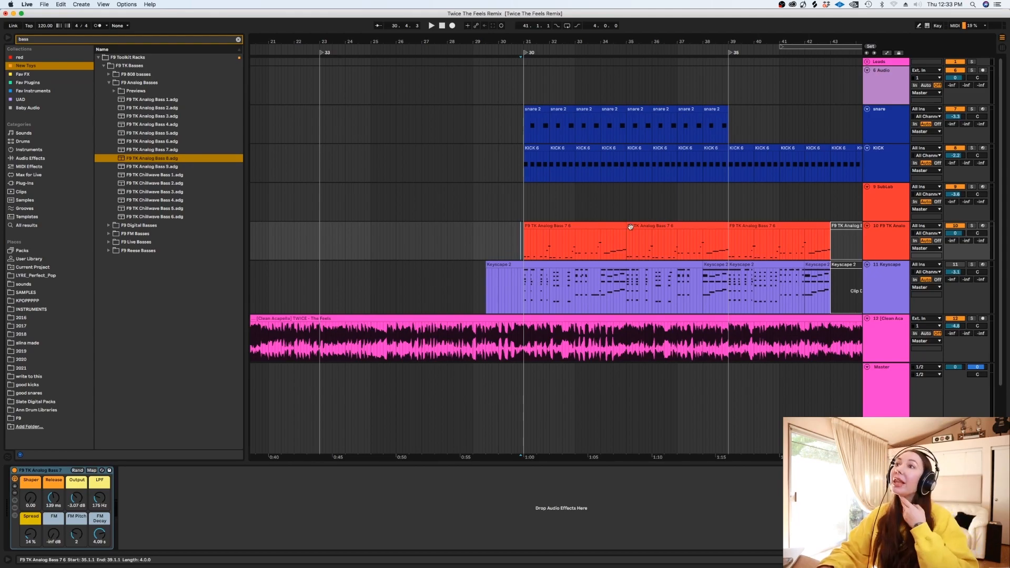
{"action": "left_click", "coordinate": [522, 206]}
{"action": "key", "text": "space"}
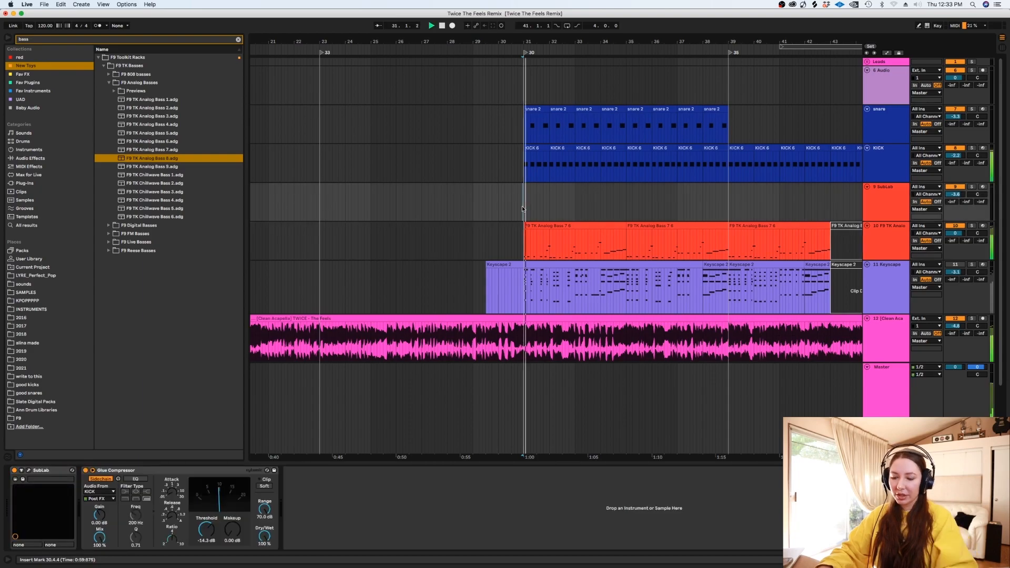
{"action": "key", "text": "plus"}
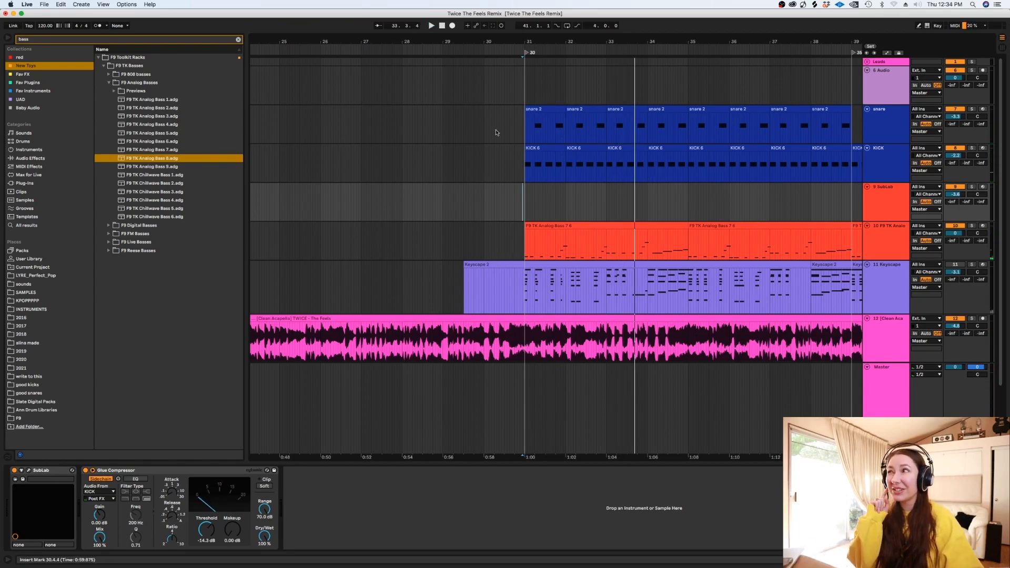
Step: Set the arrangement grid to a fixed 1 Bar
{"action": "right_click", "coordinate": [526, 194]}
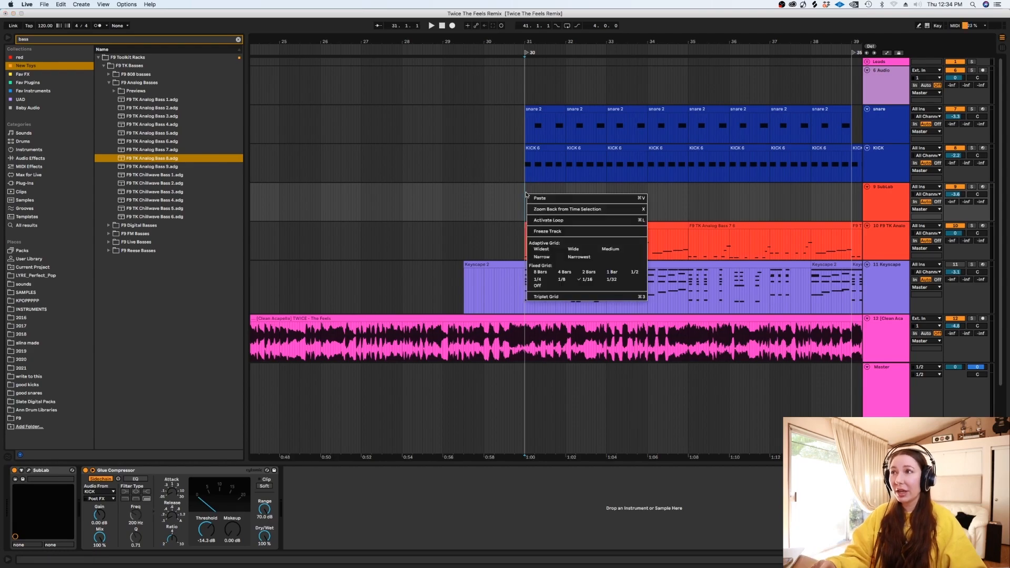
{"action": "left_click", "coordinate": [612, 272]}
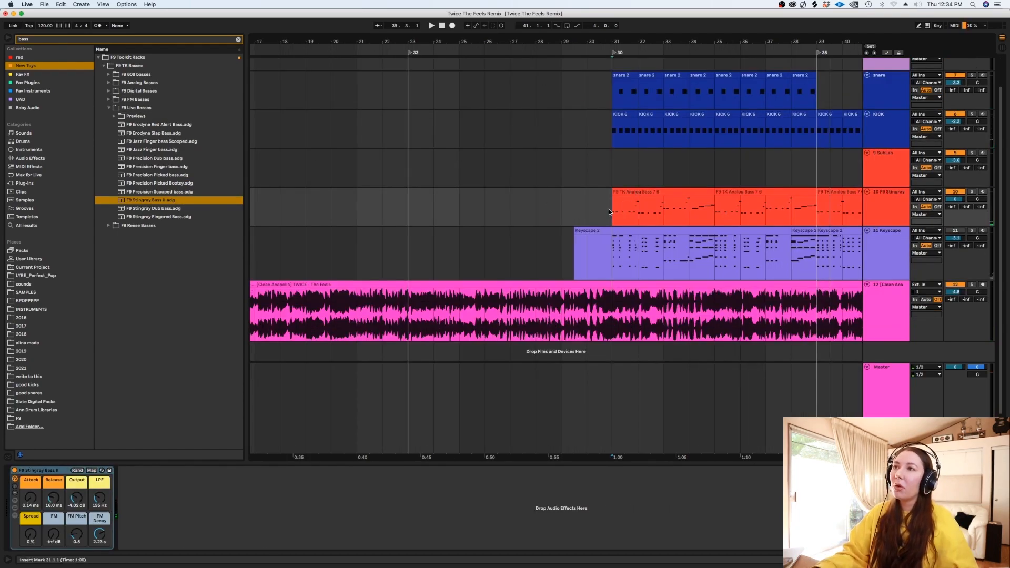
Step: Solo the F9 Stingray Bass II track, listen to it from bar 31, then unsolo it and stop playback
{"action": "left_click", "coordinate": [971, 193]}
{"action": "key", "text": "space"}
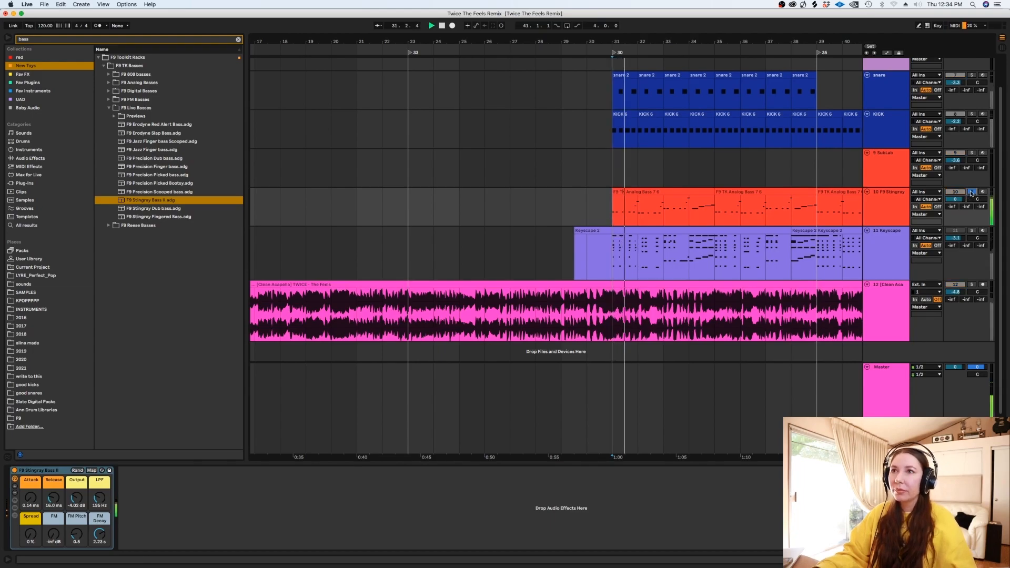
{"action": "left_click", "coordinate": [972, 193]}
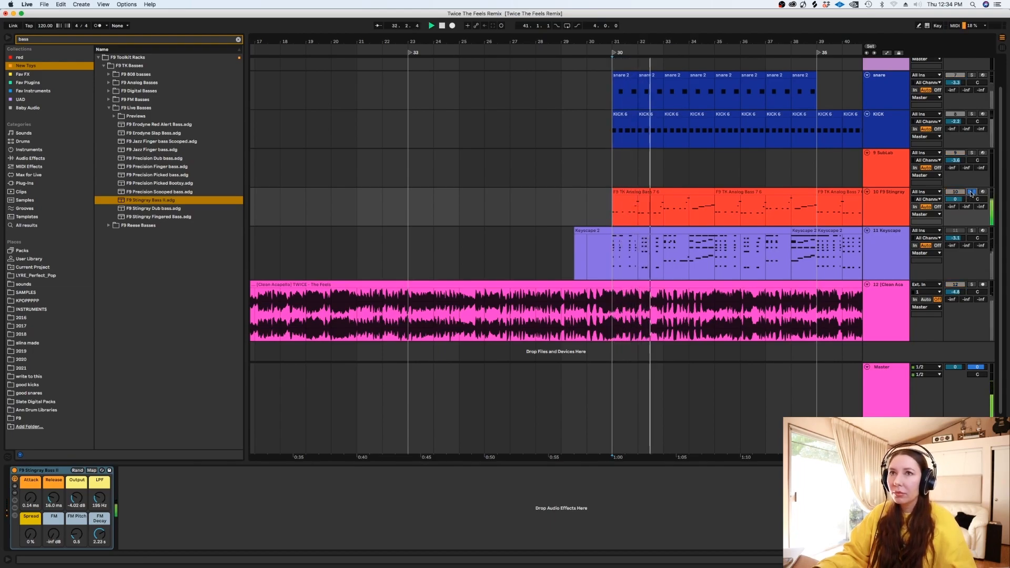
{"action": "key", "text": "space"}
Step: Copy the bass clip at bars 31 to 35 onto the SubLab track and open the copy's notes
{"action": "left_click", "coordinate": [881, 164]}
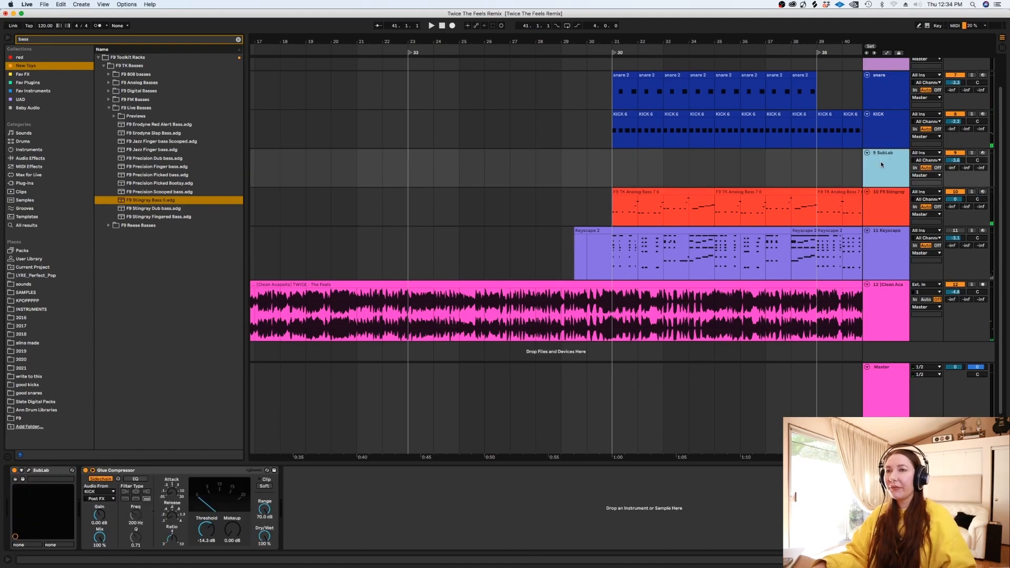
{"action": "scroll", "coordinate": [659, 457], "scroll_direction": "right", "scroll_amount": 5}
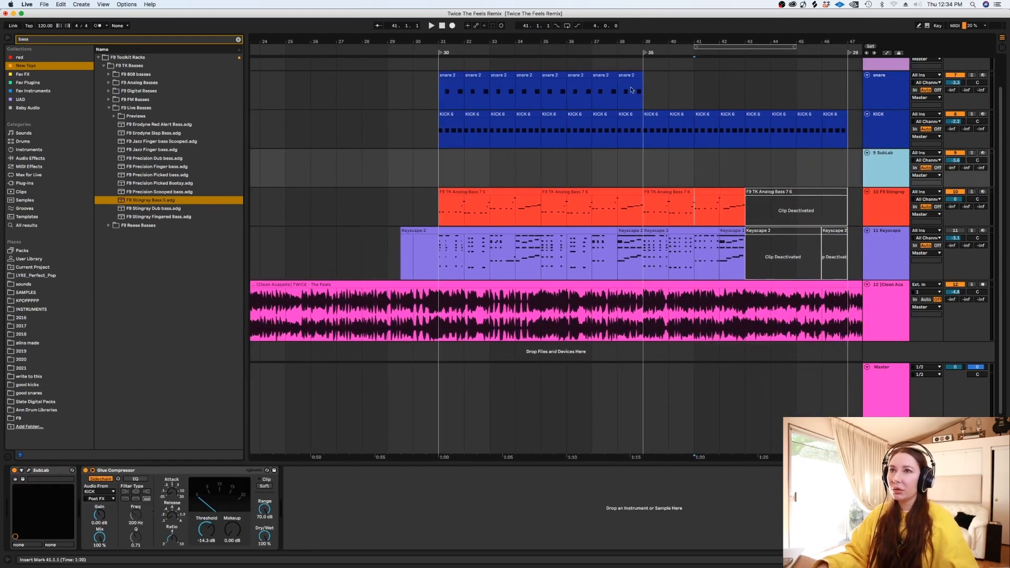
{"action": "left_click_drag", "start_coordinate": [471, 193], "coordinate": [479, 152]}
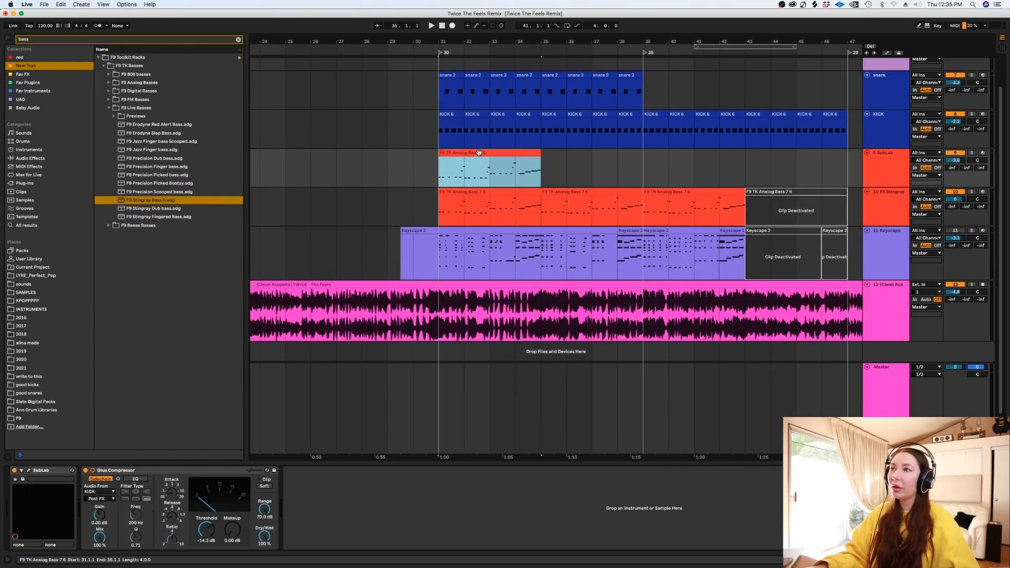
{"action": "double_click", "coordinate": [479, 152]}
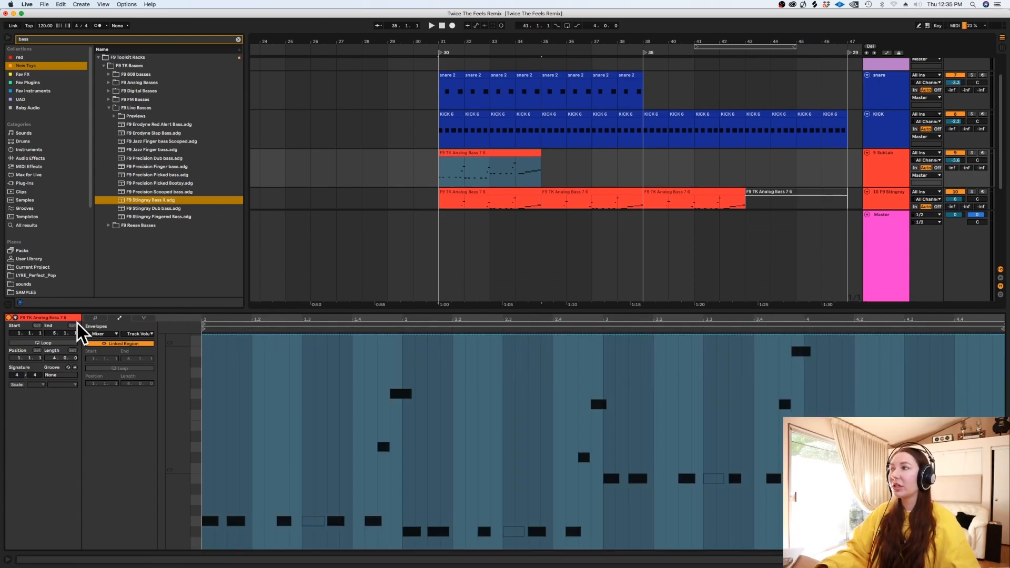
Step: Show the notes of the SubLab clip at bars 31 to 35, then solo the SubLab track and play it
{"action": "left_click", "coordinate": [94, 319]}
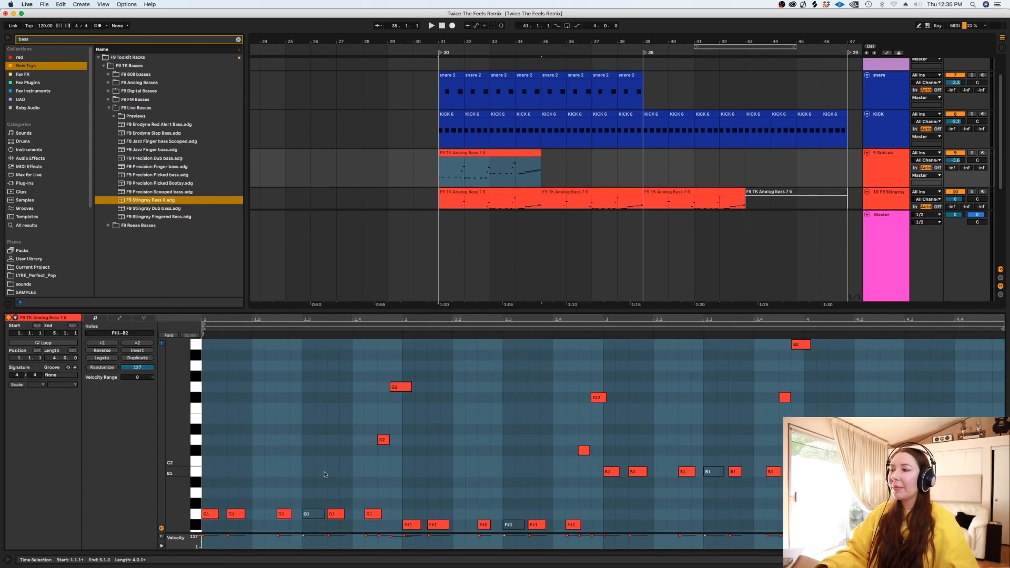
{"action": "left_click", "coordinate": [269, 469]}
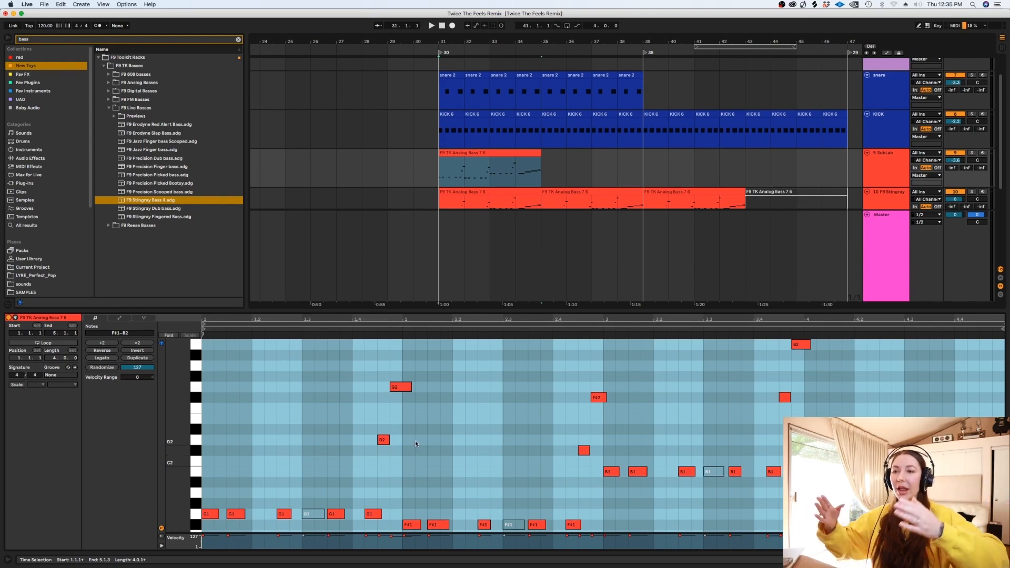
{"action": "left_click", "coordinate": [972, 152]}
{"action": "left_click", "coordinate": [398, 537]}
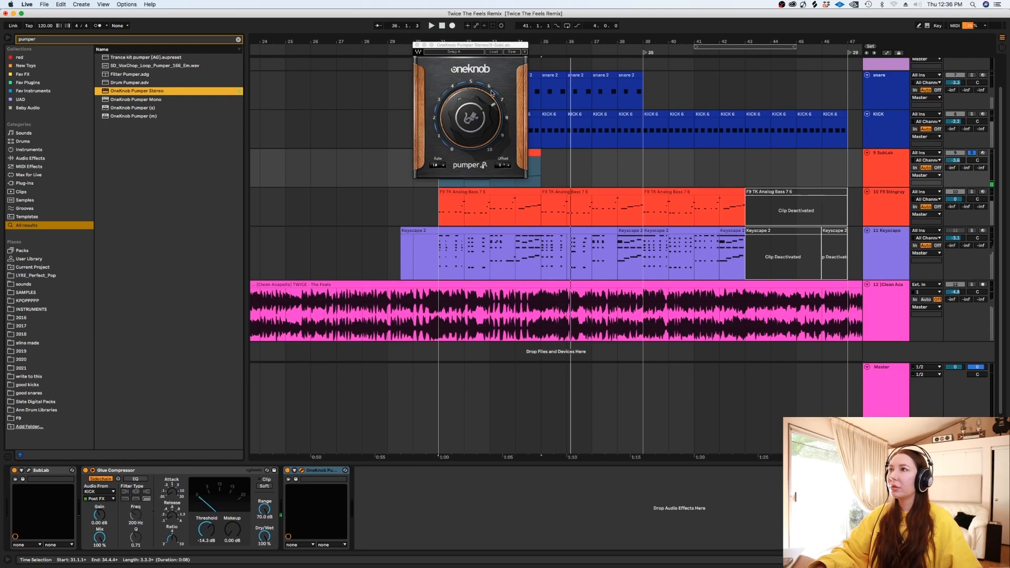
{"action": "key", "text": "space"}
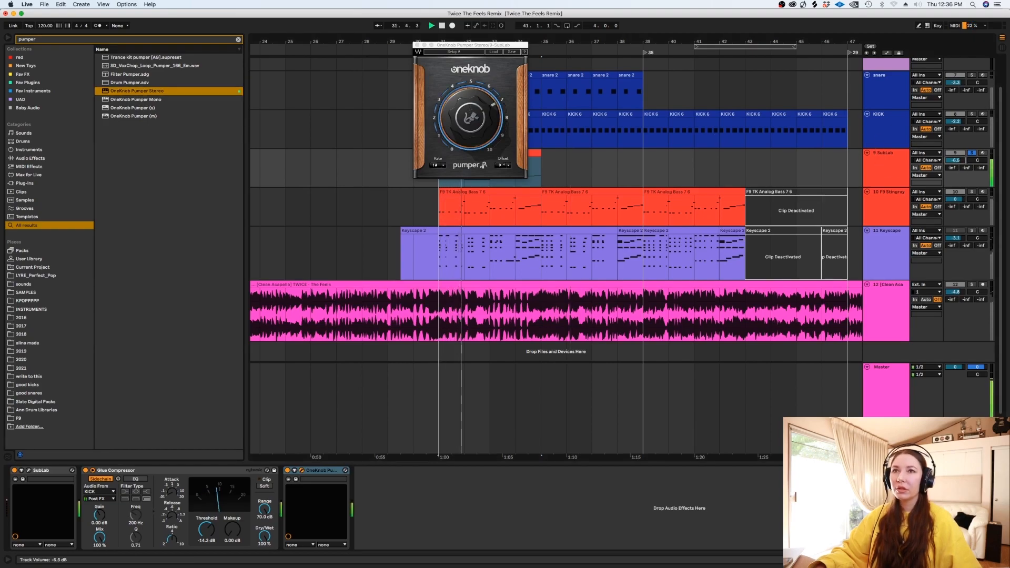
Step: Balance the SubLab volume at about -6 dB against the soloed F9 Stingray bass, then unsolo both tracks
{"action": "left_click_drag", "start_coordinate": [955, 161], "coordinate": [955, 167]}
{"action": "left_click", "coordinate": [973, 193], "text": "super"}
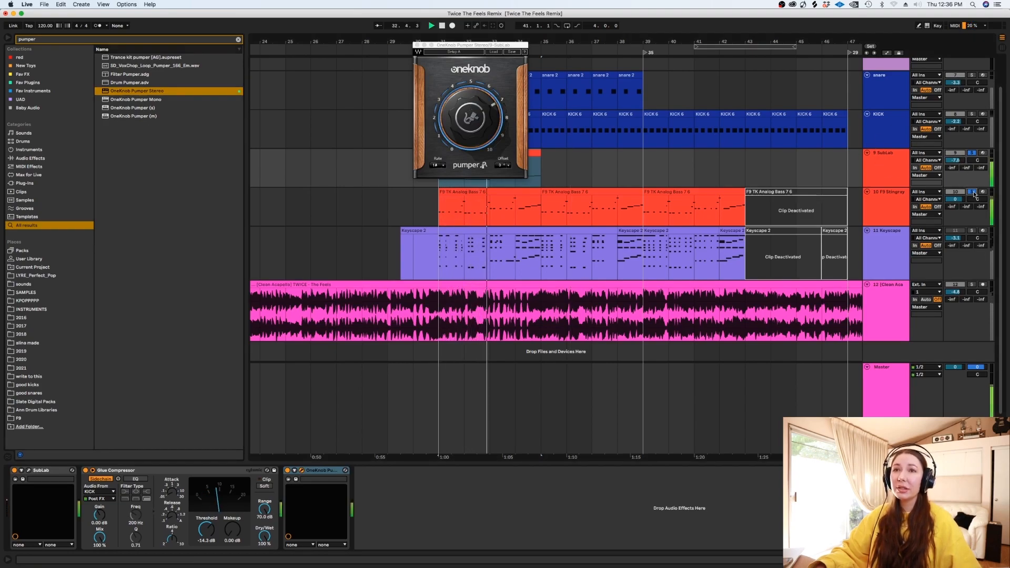
{"action": "left_click_drag", "start_coordinate": [958, 160], "coordinate": [957, 153]}
{"action": "left_click", "coordinate": [972, 192]}
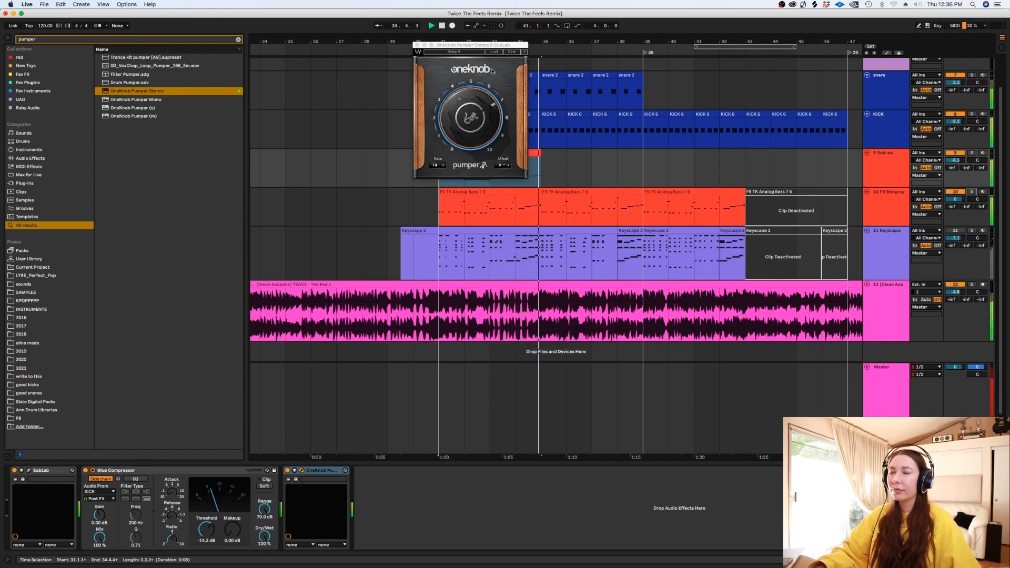
Step: Duplicate the SubLab clip twice to fill bars 31 to 43 and raise the SubLab volume to about -4.3 dB
{"action": "left_click", "coordinate": [462, 154]}
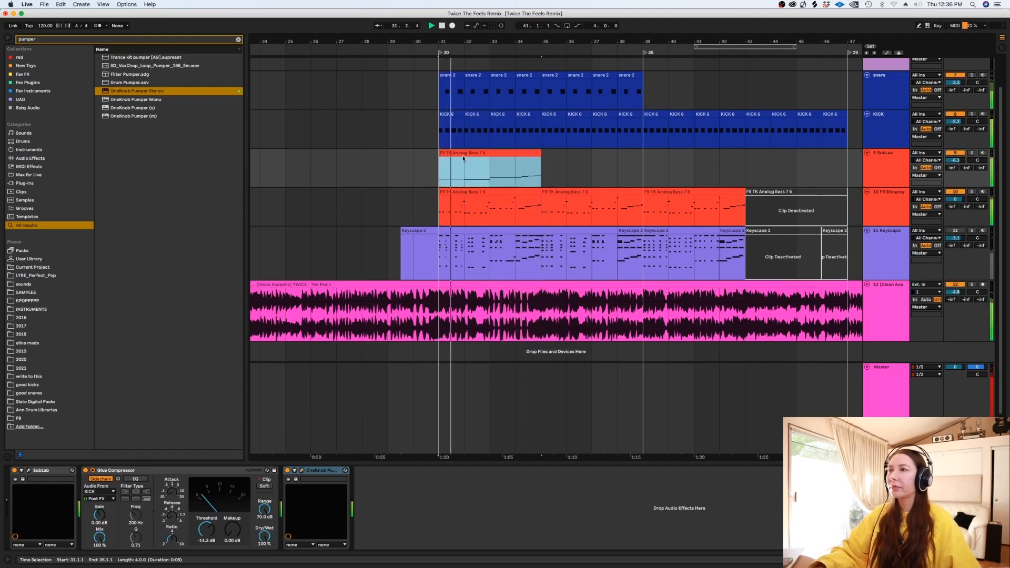
{"action": "key", "text": "ctrl+d"}
{"action": "left_click_drag", "start_coordinate": [956, 160], "coordinate": [955, 151]}
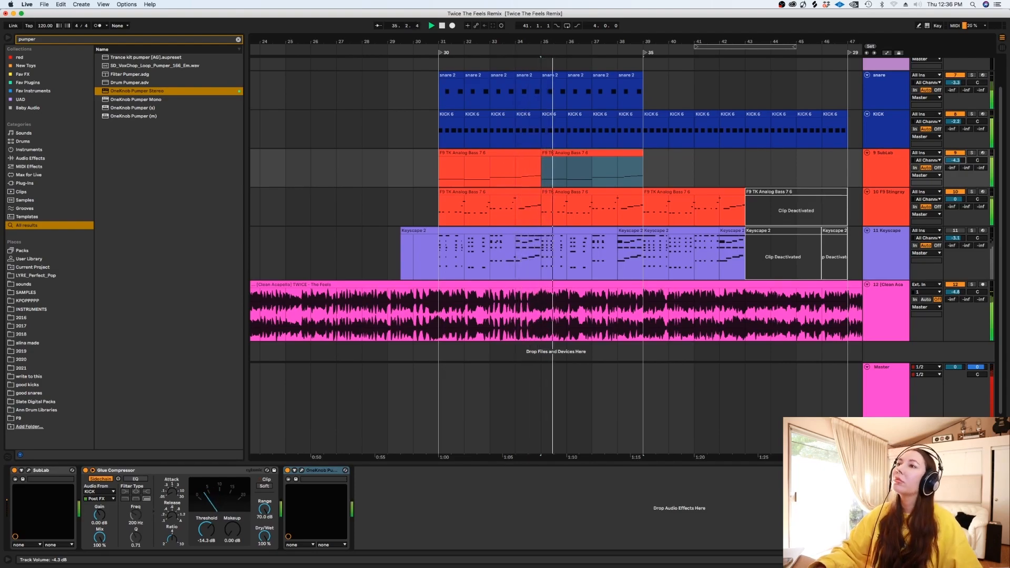
{"action": "left_click", "coordinate": [578, 152]}
{"action": "key", "text": "super+d"}
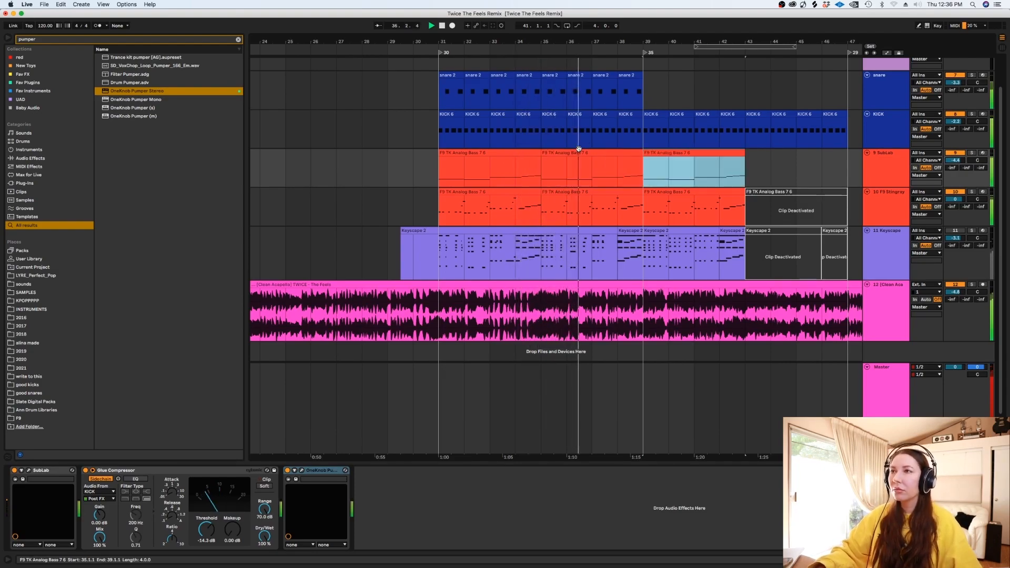
Step: Insert a MIDI track below the F9 Stingray bass track and colour it purple
{"action": "left_click", "coordinate": [895, 212]}
{"action": "key", "text": "super+shift+t"}
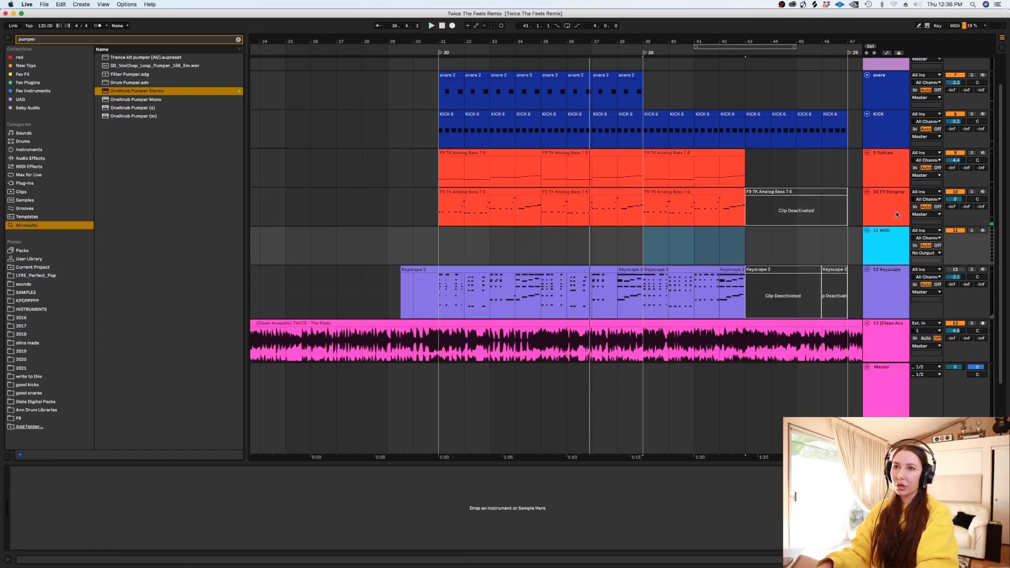
{"action": "left_click", "coordinate": [819, 253]}
{"action": "right_click", "coordinate": [871, 246]}
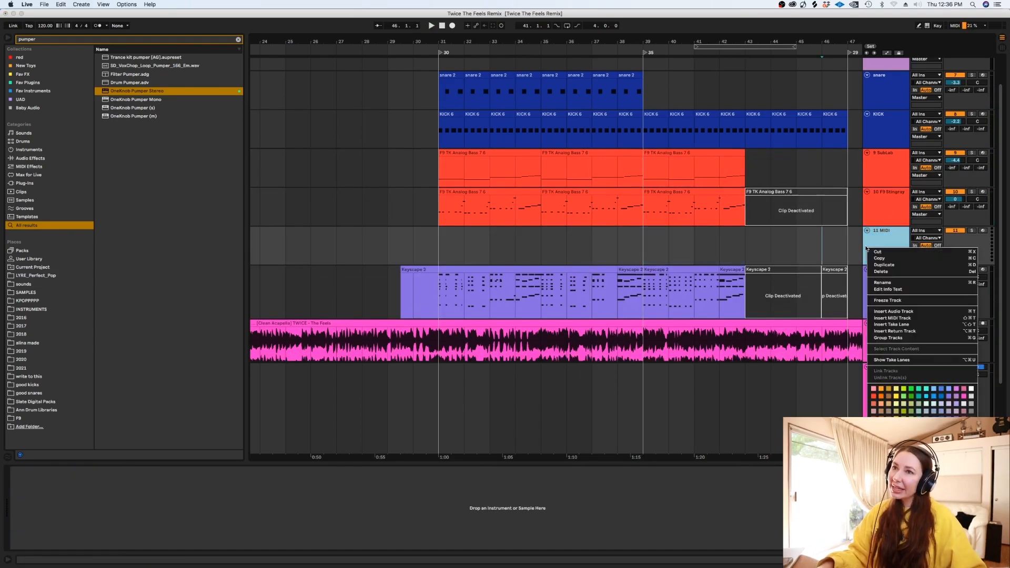
{"action": "left_click", "coordinate": [952, 395]}
Step: Copy the Keyscape clips at bars 31 to 43 onto the new MIDI track, make it taller and open the copied notes
{"action": "left_click_drag", "start_coordinate": [746, 293], "coordinate": [458, 256]}
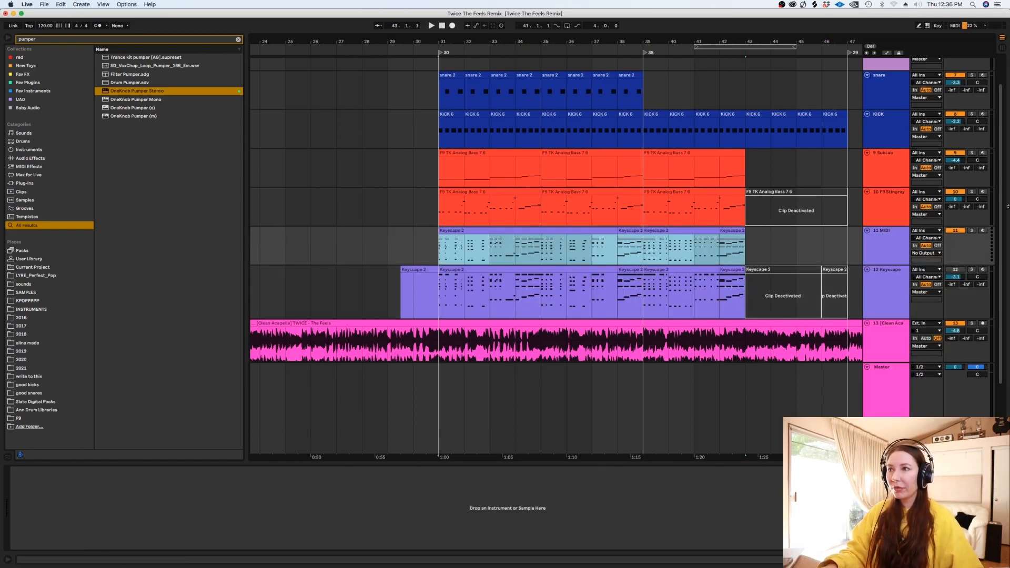
{"action": "left_click_drag", "start_coordinate": [894, 265], "coordinate": [893, 303]}
{"action": "double_click", "coordinate": [537, 229]}
Step: Delete the repeated chord stabs in the copied clip's first bar and lengthen the remaining first chord to fill the bar
{"action": "left_click_drag", "start_coordinate": [312, 458], "coordinate": [235, 386]}
{"action": "key", "text": "Delete"}
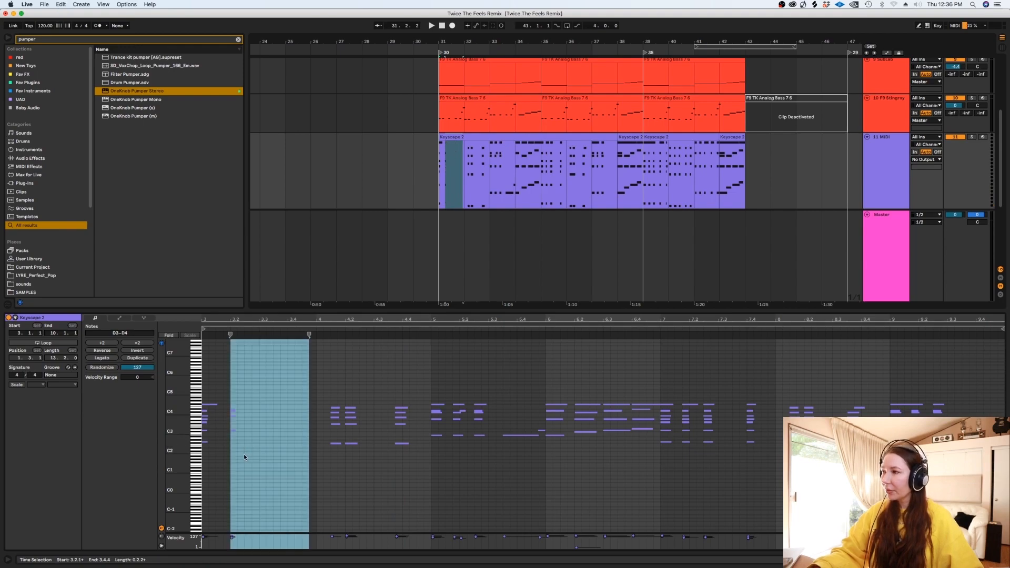
{"action": "left_click_drag", "start_coordinate": [248, 454], "coordinate": [196, 476]}
{"action": "key", "text": "Delete"}
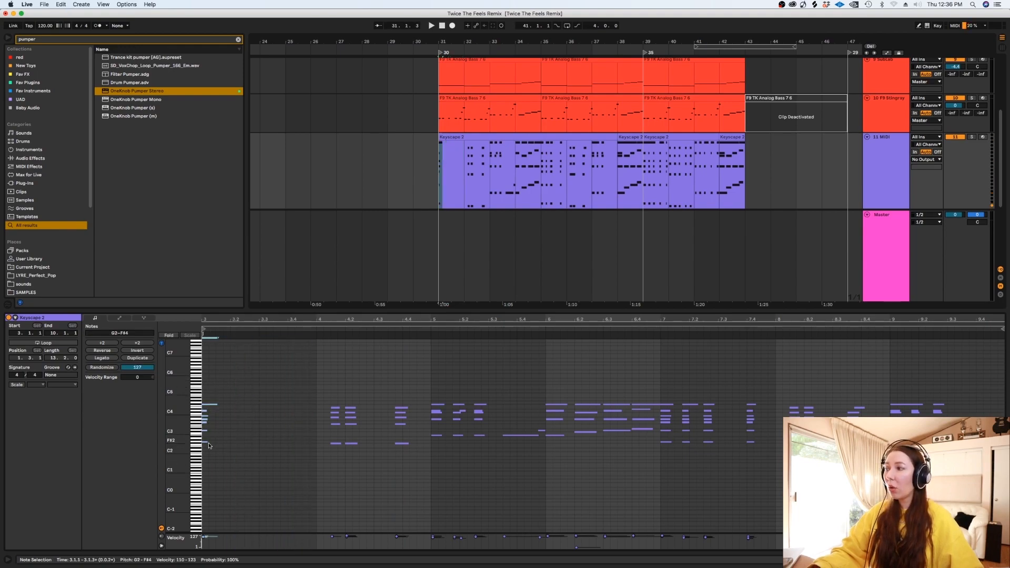
{"action": "left_click_drag", "start_coordinate": [205, 442], "coordinate": [323, 424]}
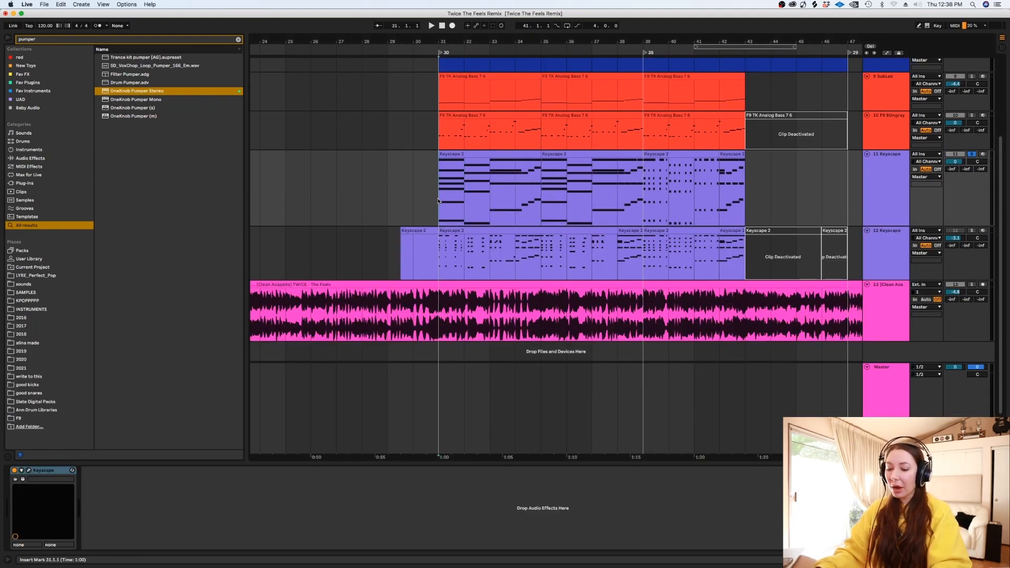
Step: Play the soloed track of sustained Keyscape chords from bar 31
{"action": "key", "text": "plus"}
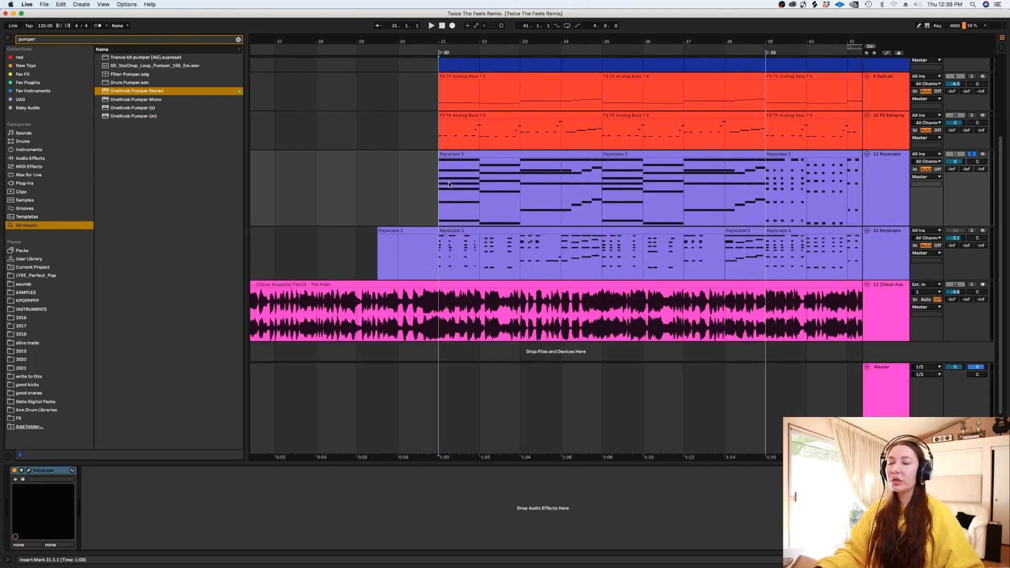
{"action": "key", "text": "space"}
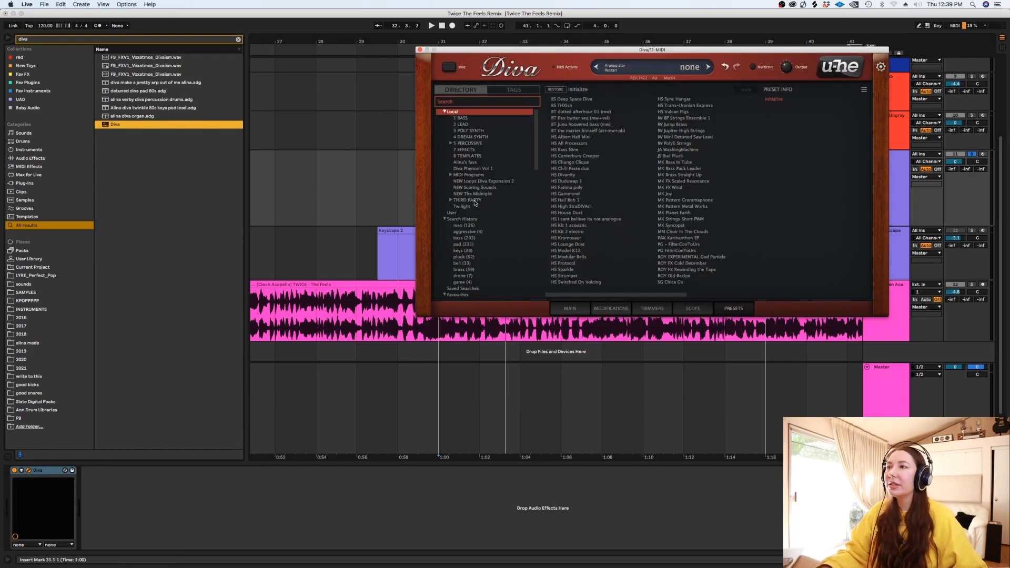
Step: Load the PAD - Innocence preset from Diva's NEW The Midnight folder and play the soloed chords with it
{"action": "left_click", "coordinate": [463, 207]}
{"action": "left_click", "coordinate": [466, 200]}
{"action": "left_click", "coordinate": [476, 194]}
{"action": "left_click", "coordinate": [567, 201]}
{"action": "key", "text": "space"}
{"action": "left_click_drag", "start_coordinate": [629, 50], "coordinate": [620, 258]}
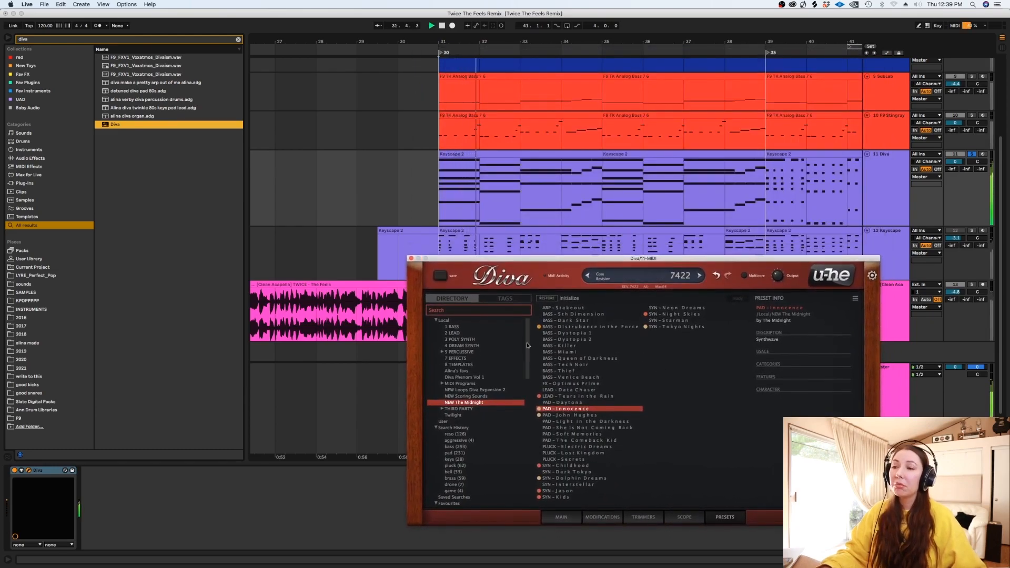
Step: Copy the OneKnob Pumper effect from the SubLab track onto the Diva track, open it and play the pad
{"action": "left_click", "coordinate": [886, 99]}
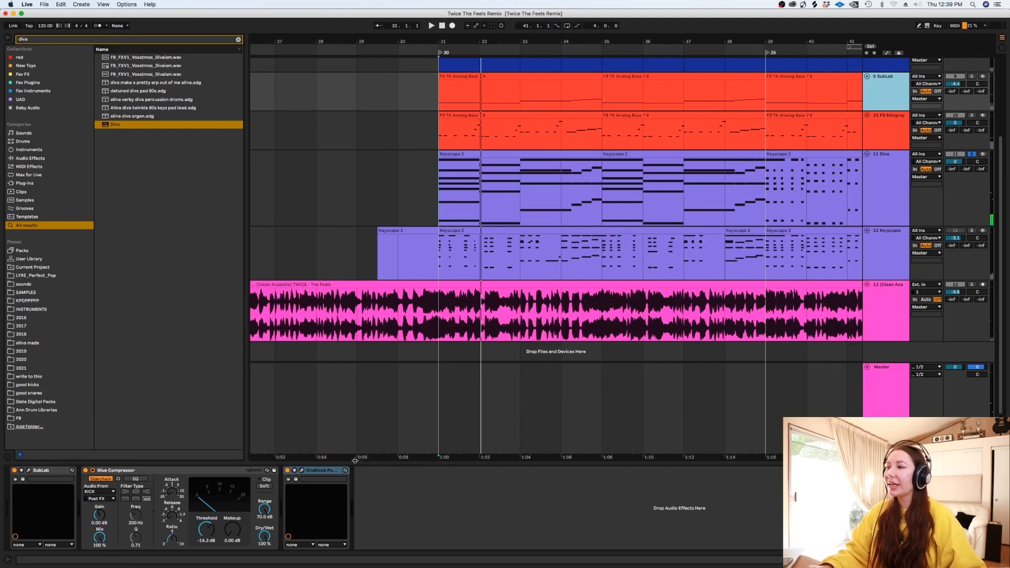
{"action": "left_click", "coordinate": [321, 473]}
{"action": "left_click", "coordinate": [599, 189]}
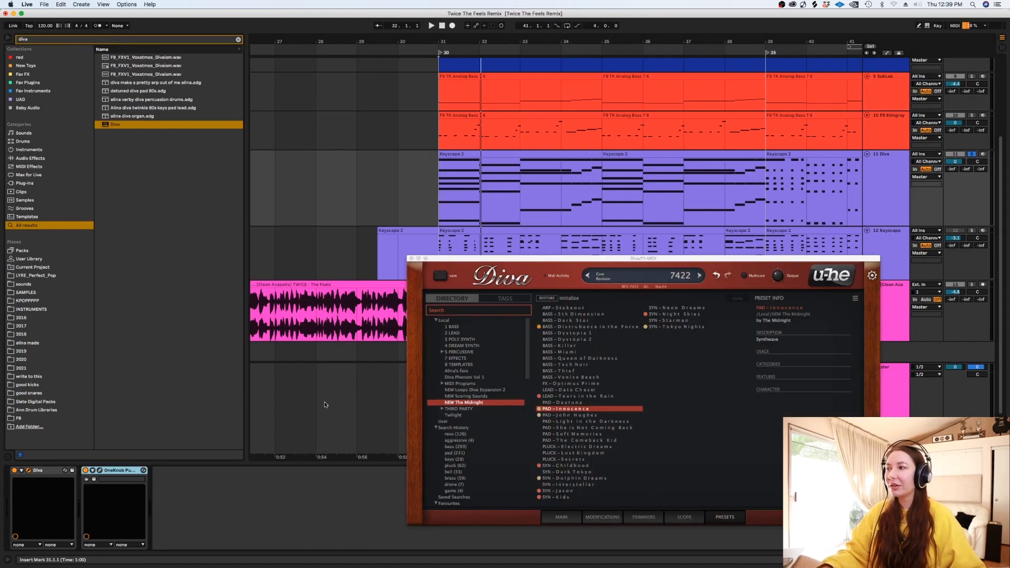
{"action": "left_click", "coordinate": [412, 259]}
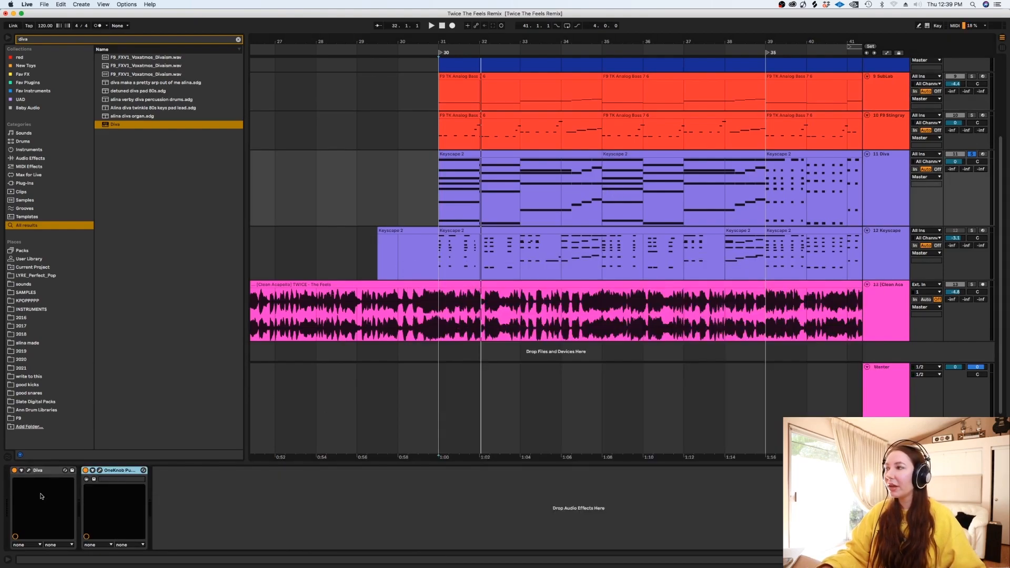
{"action": "left_click", "coordinate": [99, 470]}
{"action": "key", "text": "space"}
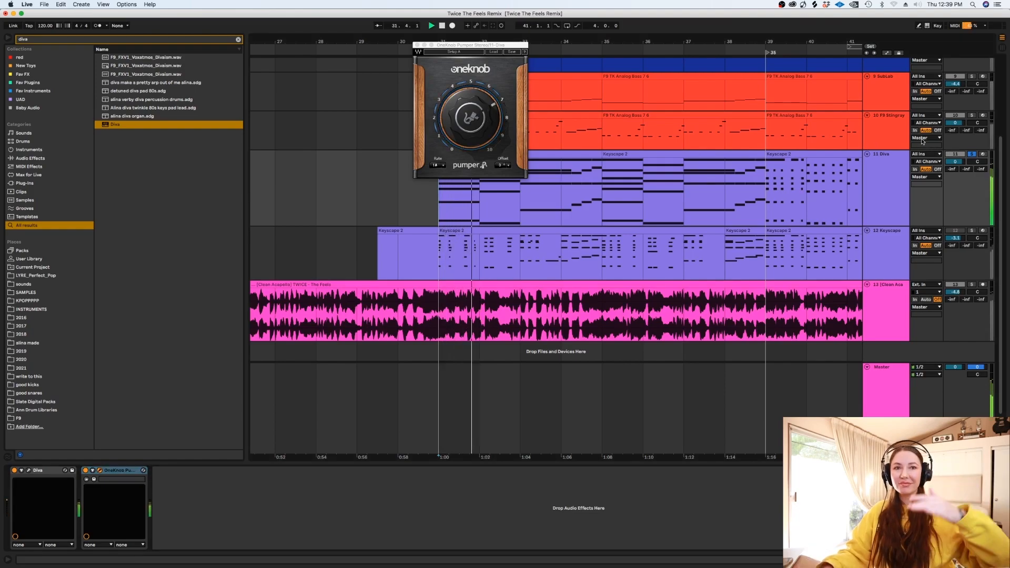
Step: Transpose all notes of the Diva clip at bars 31 to 35 up one octave and play the result
{"action": "double_click", "coordinate": [562, 154]}
{"action": "key", "text": "super+a"}
{"action": "key", "text": "shift+Up"}
{"action": "key", "text": "space"}
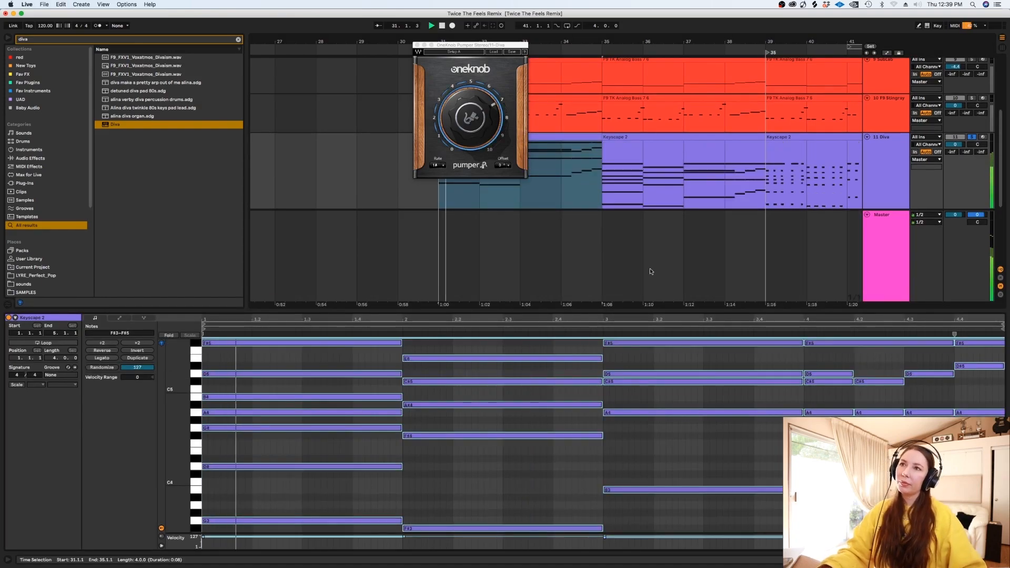
Step: Lower the Diva track's volume to about -5.9 dB during playback, then stop and close the OneKnob Pumper window
{"action": "left_click_drag", "start_coordinate": [955, 144], "coordinate": [958, 153]}
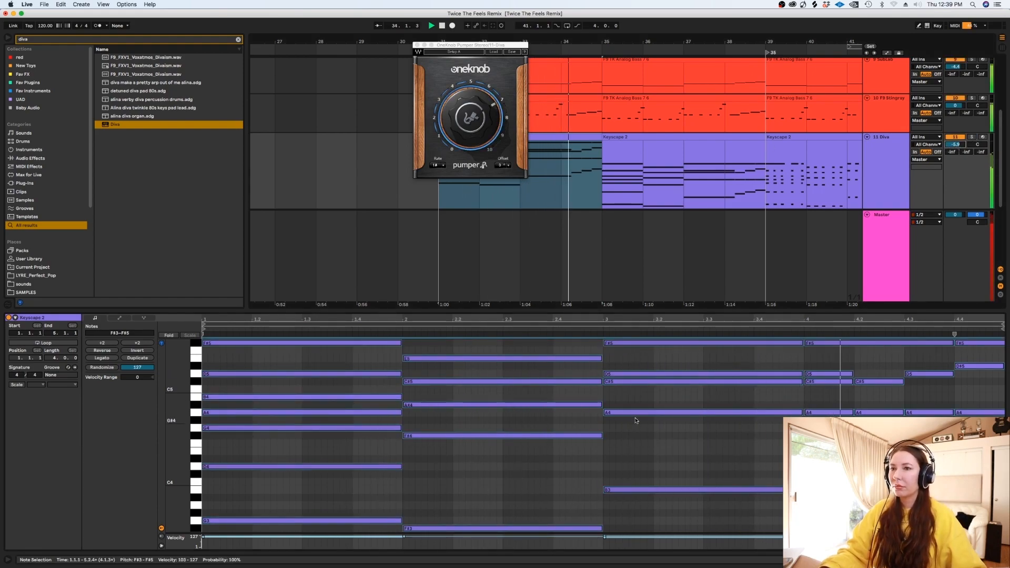
{"action": "key", "text": "space"}
{"action": "left_click", "coordinate": [418, 45]}
Step: Move the top notes of the Diva chords, E5 and F#5, down one octave and play the clip
{"action": "left_click", "coordinate": [459, 465]}
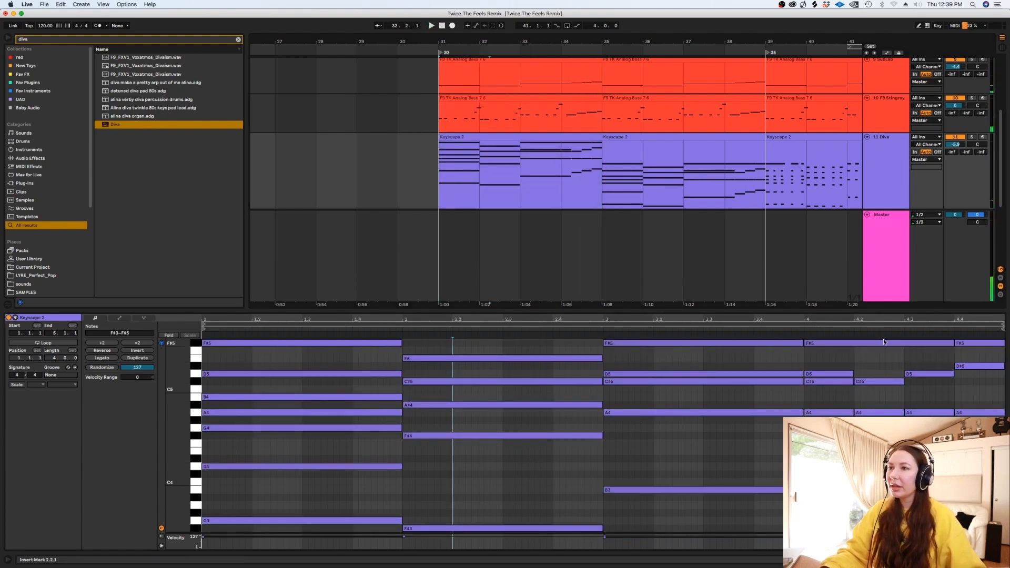
{"action": "left_click_drag", "start_coordinate": [988, 355], "coordinate": [273, 275]}
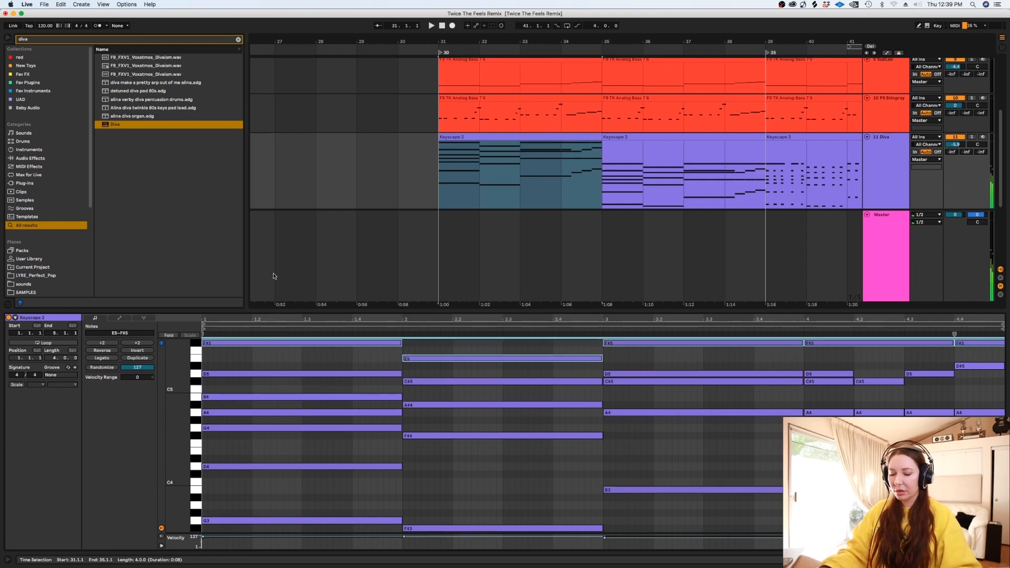
{"action": "key", "text": "shift+Down"}
{"action": "key", "text": "space"}
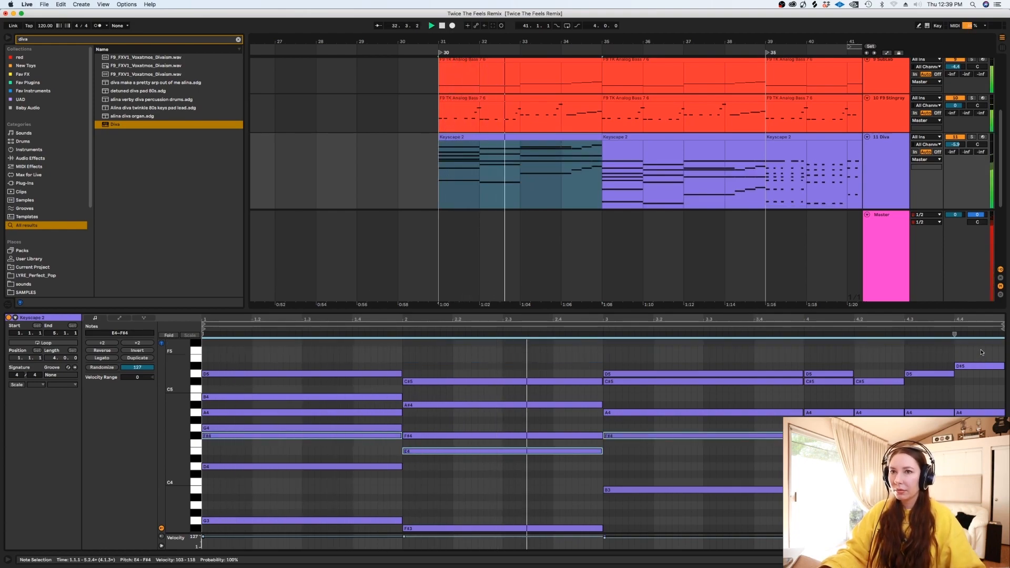
Step: Listen to the arrangement around bar 32, then turn the arrangement grid off
{"action": "key", "text": "shift+Tab"}
{"action": "left_click", "coordinate": [477, 191]}
{"action": "key", "text": "space"}
{"action": "key", "text": "space"}
{"action": "right_click", "coordinate": [495, 306]}
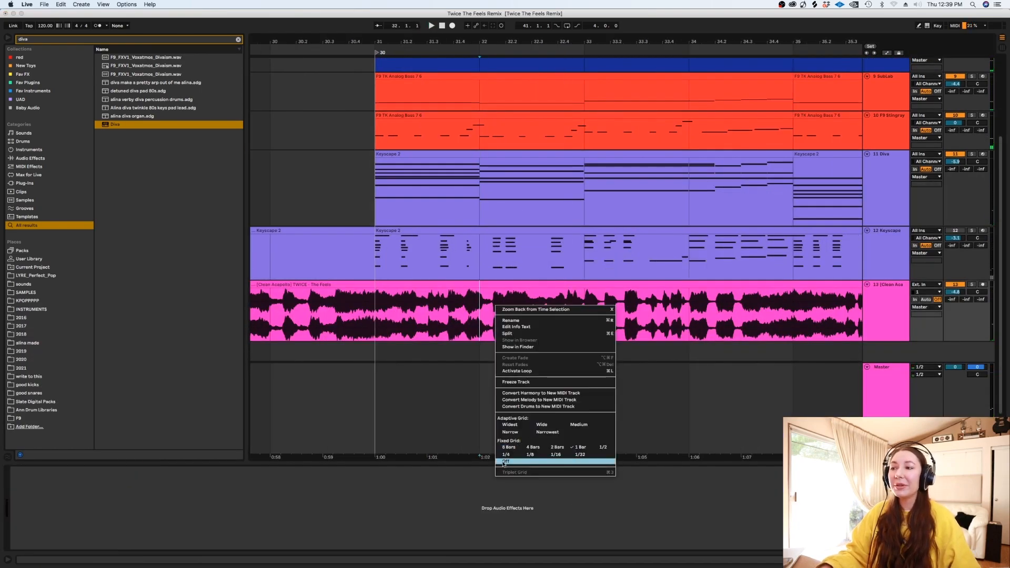
{"action": "left_click", "coordinate": [512, 432]}
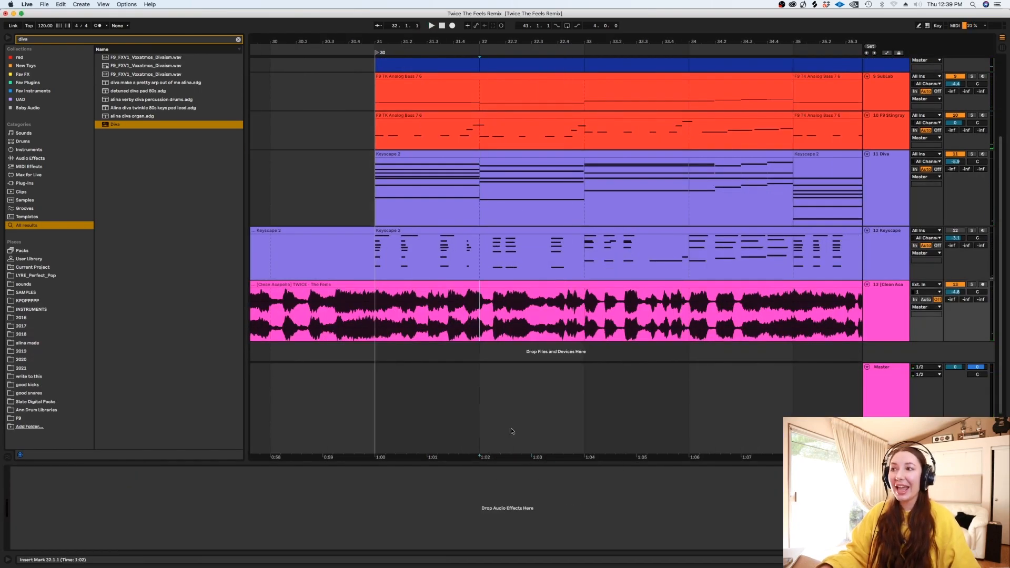
Step: Solo the Diva track and listen to its chord change from just before bar 32, then stop playback
{"action": "left_click", "coordinate": [487, 172]}
{"action": "left_click", "coordinate": [492, 292]}
{"action": "left_click", "coordinate": [491, 300]}
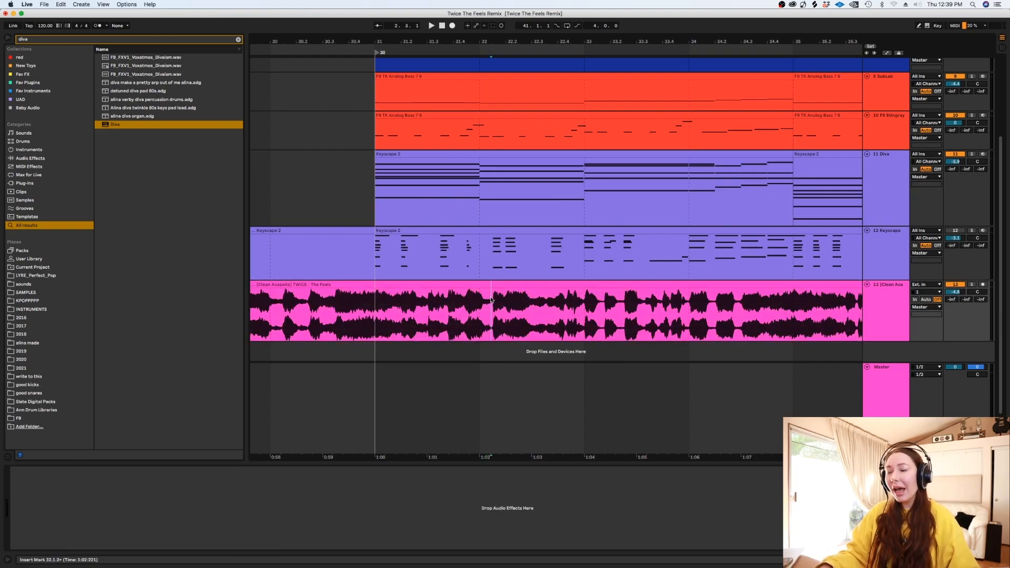
{"action": "left_click", "coordinate": [477, 189]}
{"action": "left_click", "coordinate": [973, 154]}
{"action": "key", "text": "space"}
{"action": "key", "text": "space"}
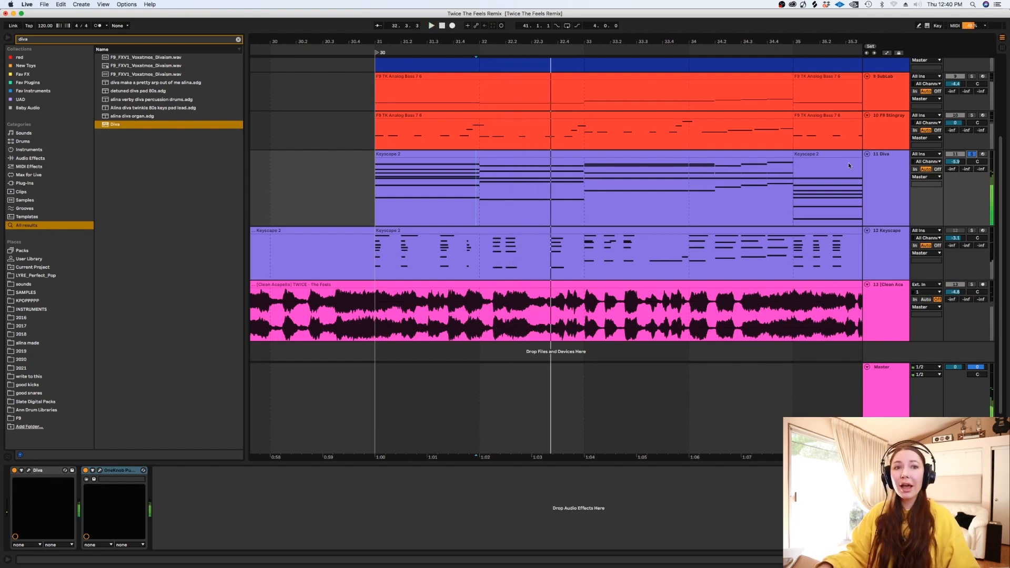
Step: Split the vocal phrase from about 32.1.2 to 32.3.3 into its own clip
{"action": "left_click", "coordinate": [492, 306]}
{"action": "left_click_drag", "start_coordinate": [492, 306], "coordinate": [545, 312]}
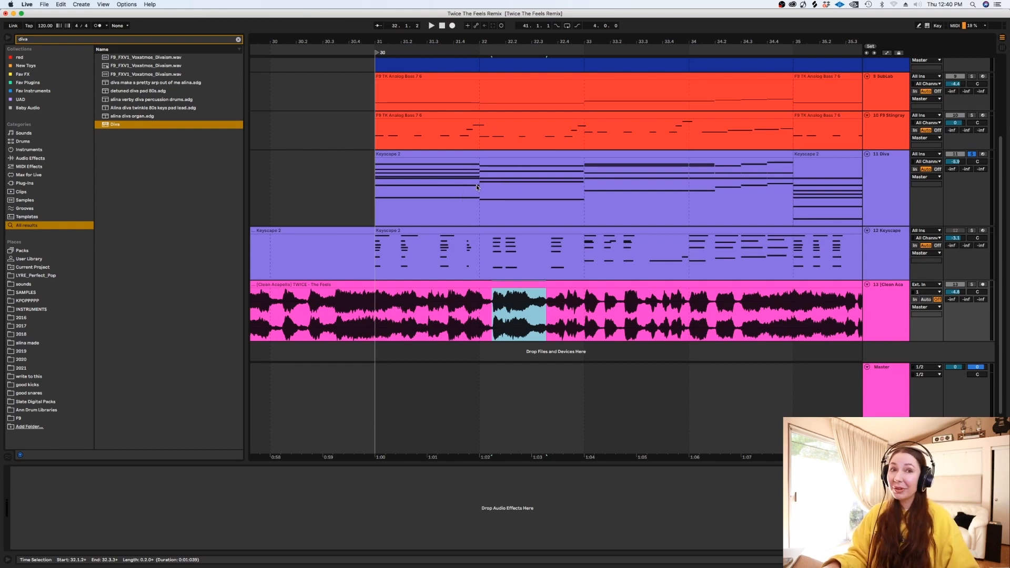
{"action": "key", "text": "super+e"}
Step: Insert an audio track below the vocal, set the arrangement grid to 1/2, and move the split phrase at bar 32 onto the new track
{"action": "left_click", "coordinate": [895, 300]}
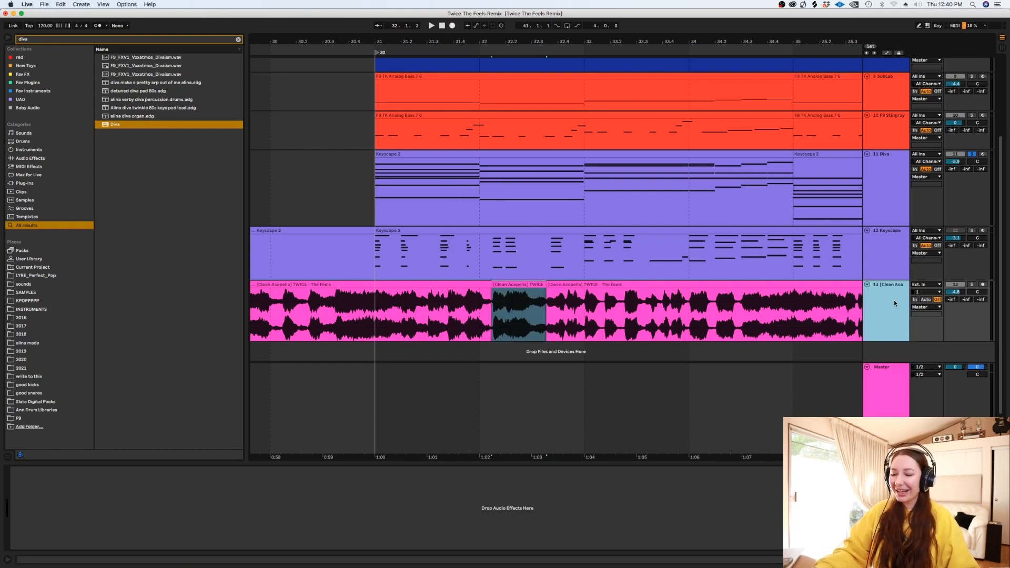
{"action": "key", "text": "super+t"}
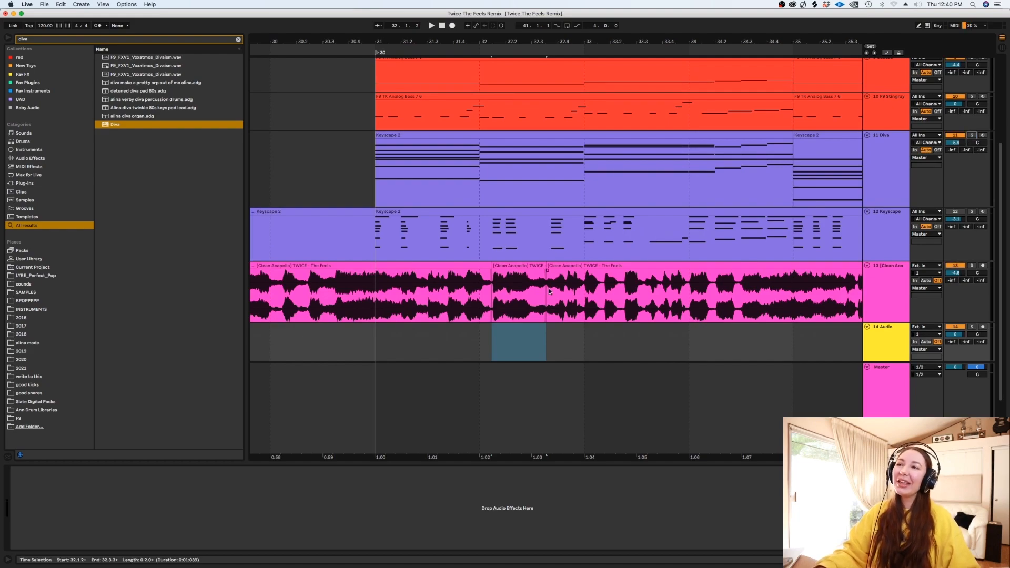
{"action": "key", "text": "Up"}
{"action": "right_click", "coordinate": [499, 336]}
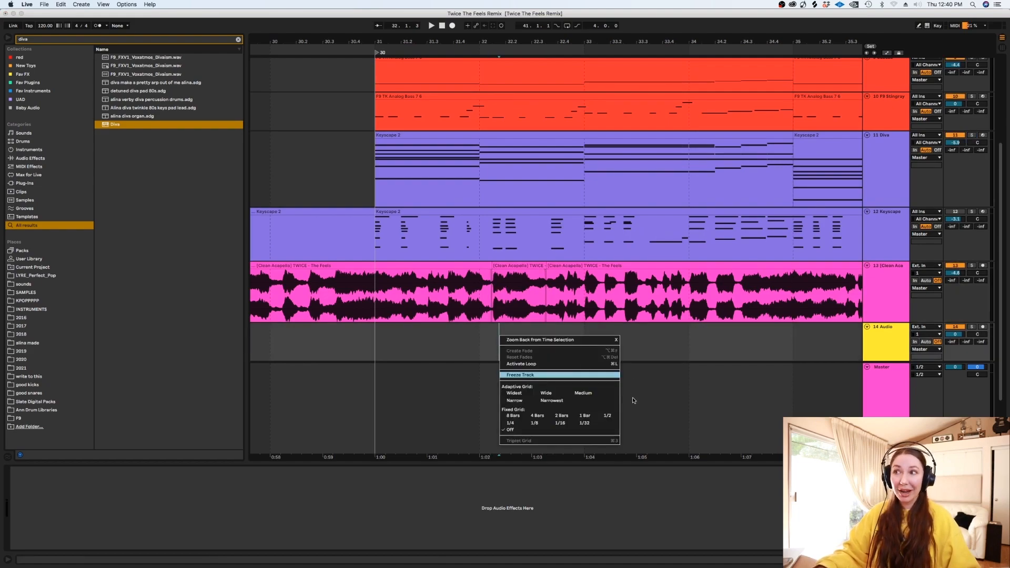
{"action": "left_click", "coordinate": [608, 416]}
{"action": "left_click_drag", "start_coordinate": [1004, 274], "coordinate": [1008, 287]}
{"action": "left_click_drag", "start_coordinate": [501, 269], "coordinate": [501, 320]}
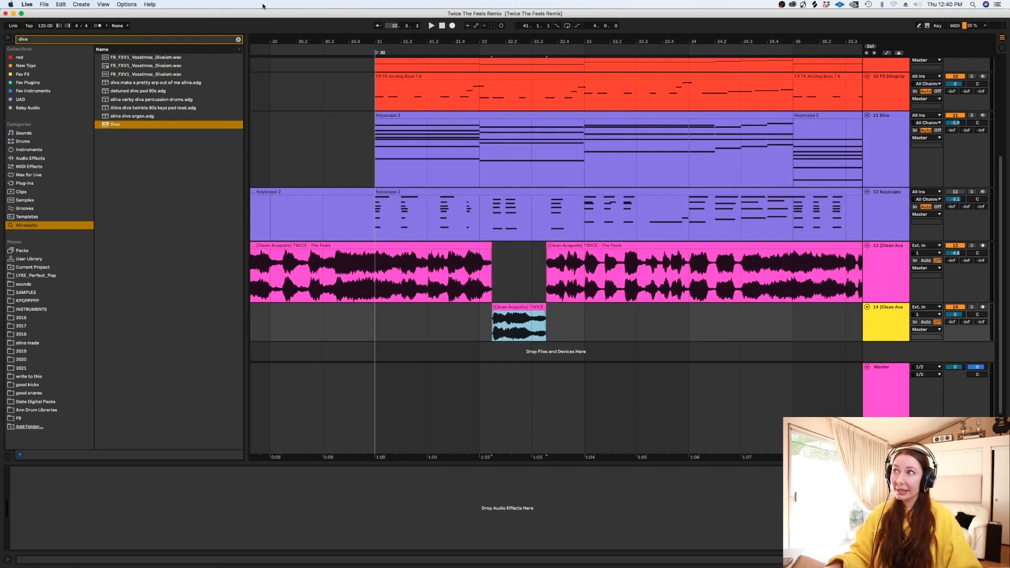
Step: Find Melodyne in the browser, add it to the new vocal track, and move its editor clear of the clips
{"action": "left_click", "coordinate": [238, 40]}
{"action": "type", "text": "melodyne"}
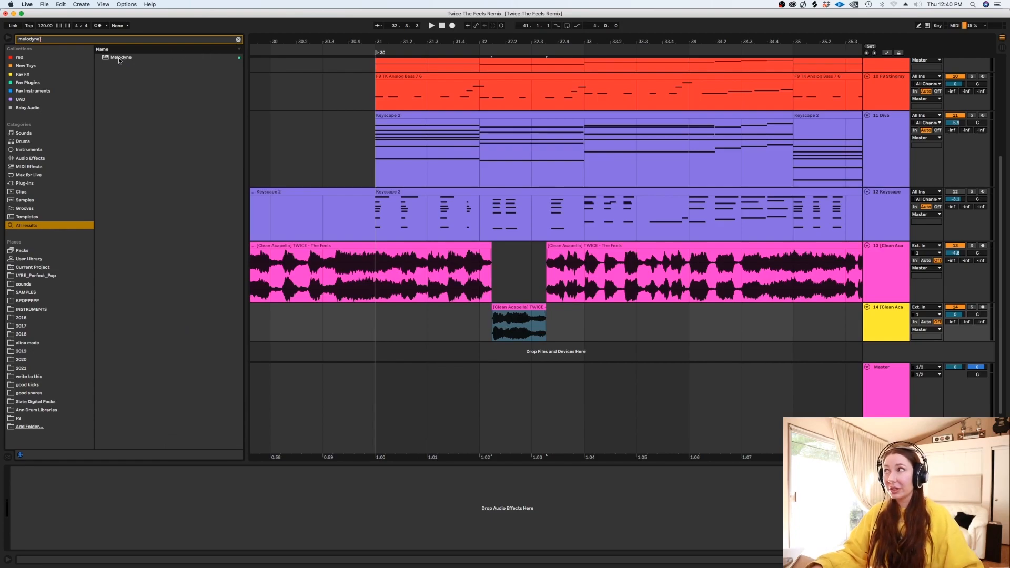
{"action": "left_click_drag", "start_coordinate": [120, 59], "coordinate": [528, 327]}
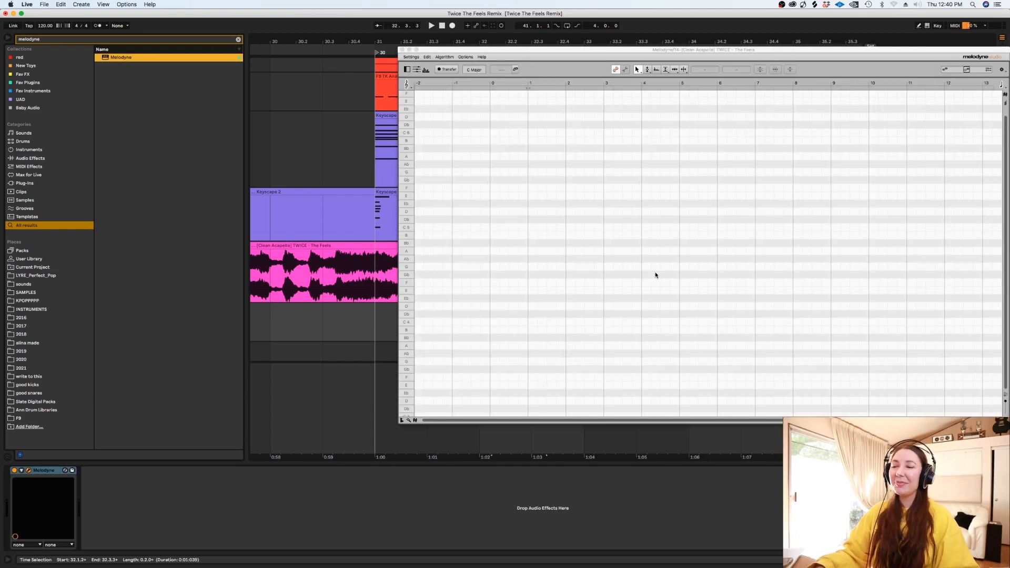
{"action": "left_click_drag", "start_coordinate": [564, 51], "coordinate": [515, 392]}
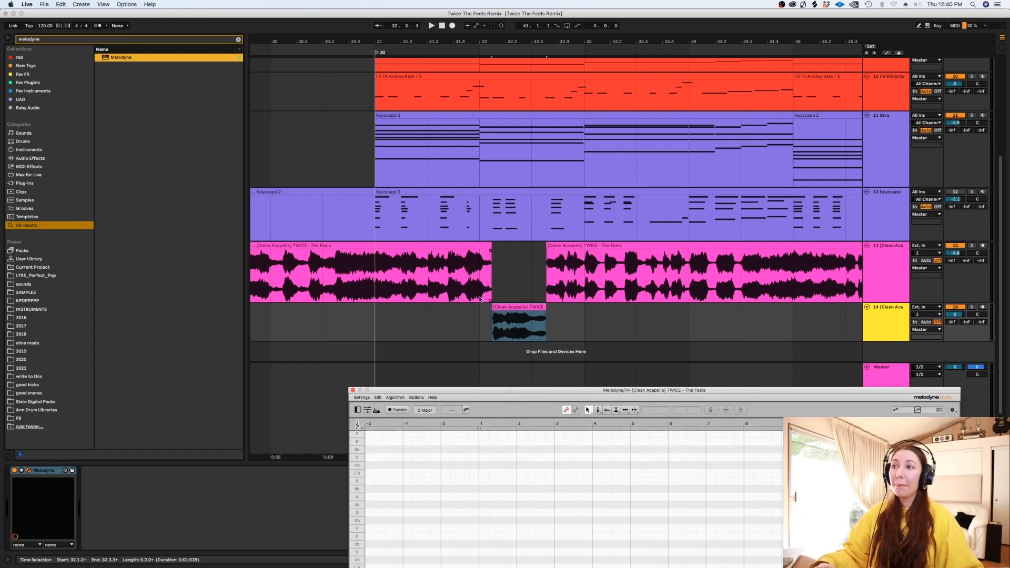
Step: Arm Melodyne's transfer, solo the phrase track and play the phrase from 32.1.2 to capture it
{"action": "left_click", "coordinate": [492, 329]}
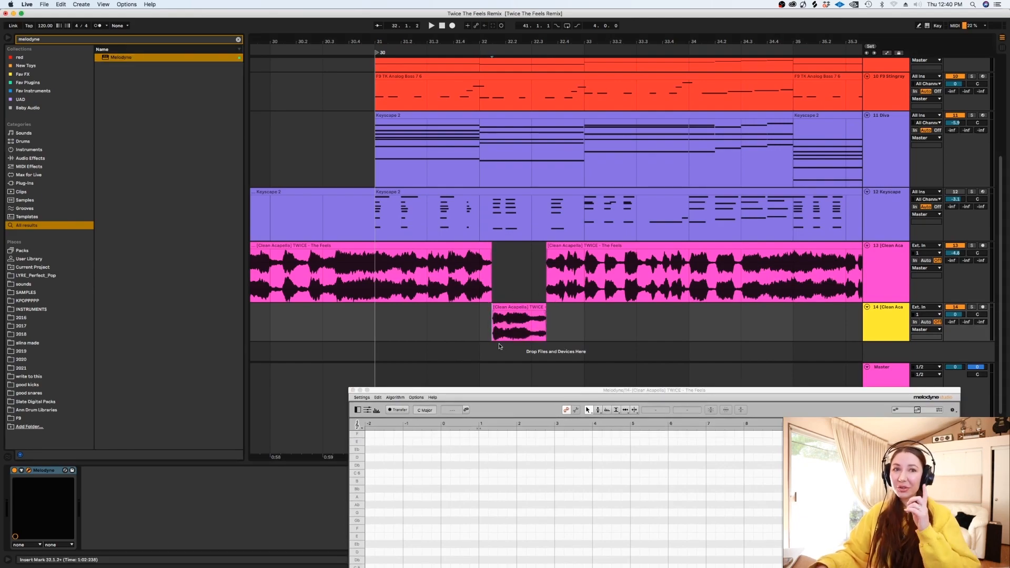
{"action": "left_click", "coordinate": [406, 413]}
{"action": "left_click", "coordinate": [972, 308]}
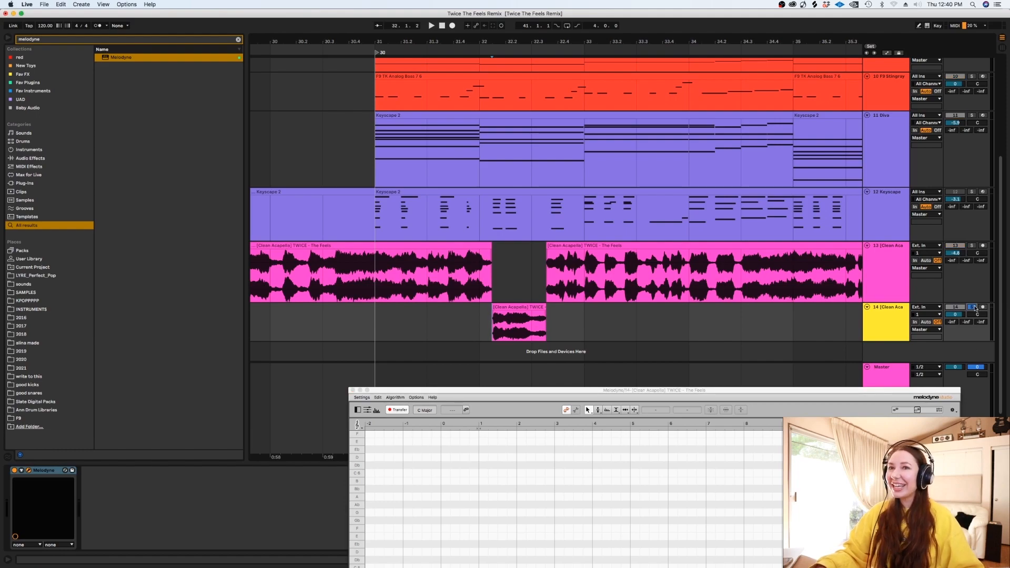
{"action": "key", "text": "space"}
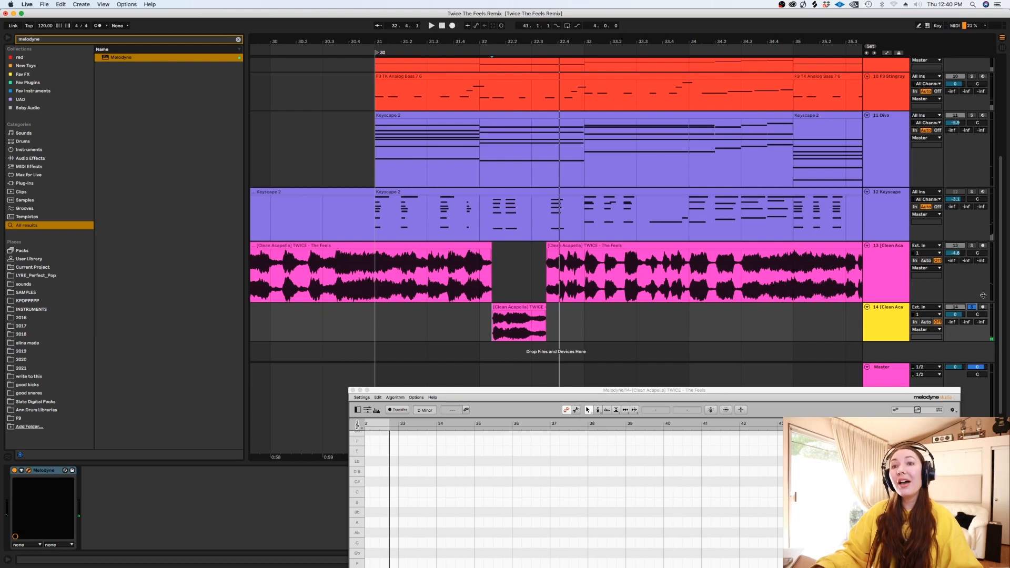
Step: Bring the Melodyne editor into full view and choose a detection algorithm for the captured phrase
{"action": "left_click_drag", "start_coordinate": [651, 386], "coordinate": [688, 89]}
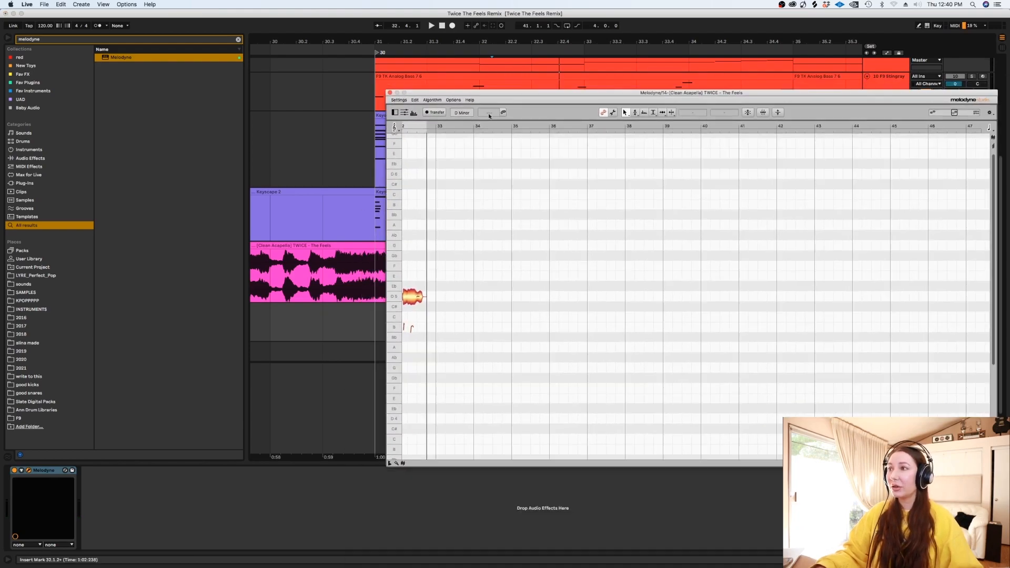
{"action": "left_click", "coordinate": [433, 100]}
{"action": "left_click", "coordinate": [438, 128]}
{"action": "left_click", "coordinate": [561, 182]}
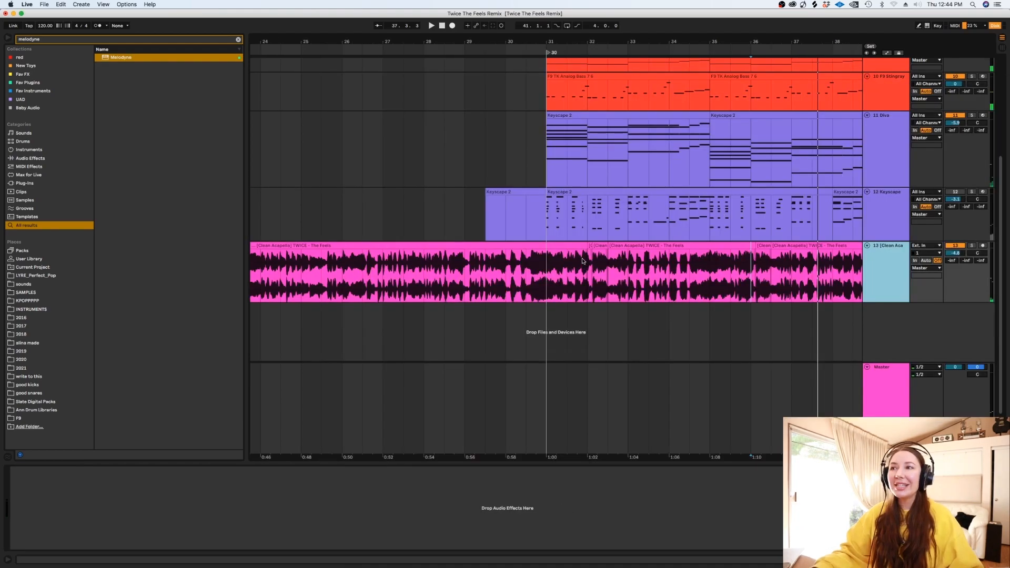
Step: Open the Diva clip at bar 32, check the A#4 note in its second chord, and close the note editor
{"action": "left_click", "coordinate": [587, 267]}
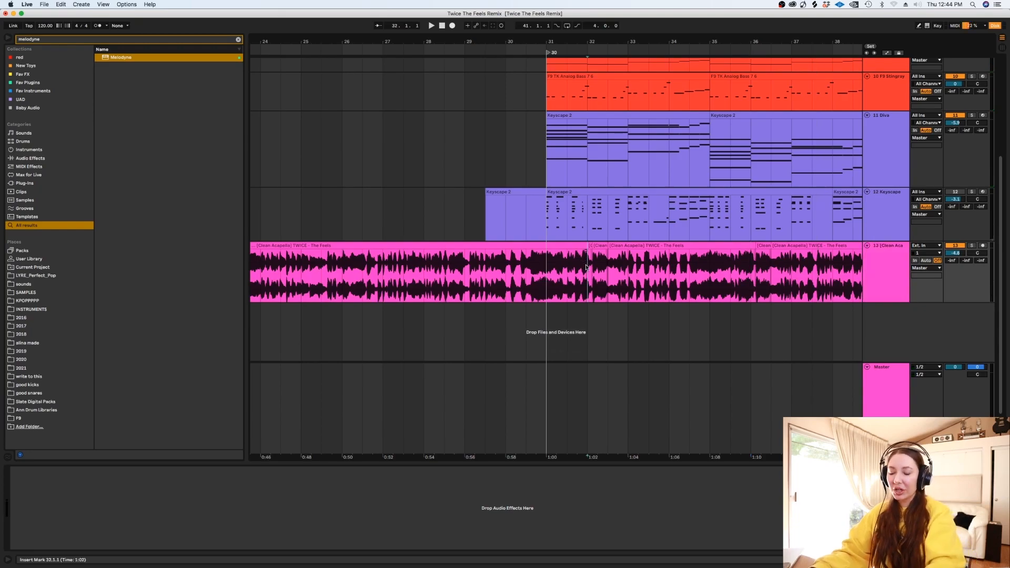
{"action": "scroll", "coordinate": [586, 267], "scroll_direction": "up", "scroll_amount": 3}
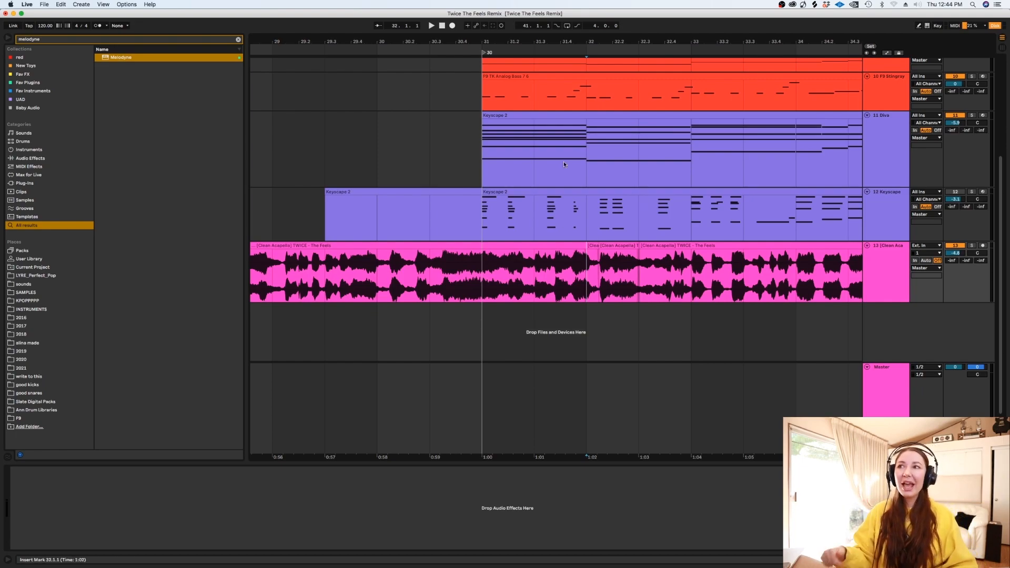
{"action": "double_click", "coordinate": [587, 131]}
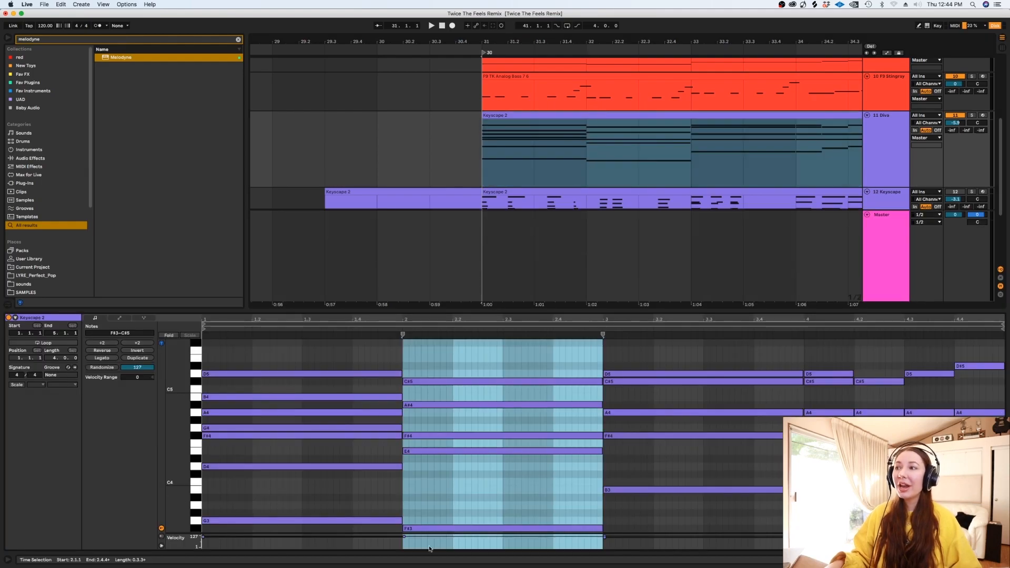
{"action": "left_click", "coordinate": [440, 417]}
{"action": "left_click", "coordinate": [436, 406]}
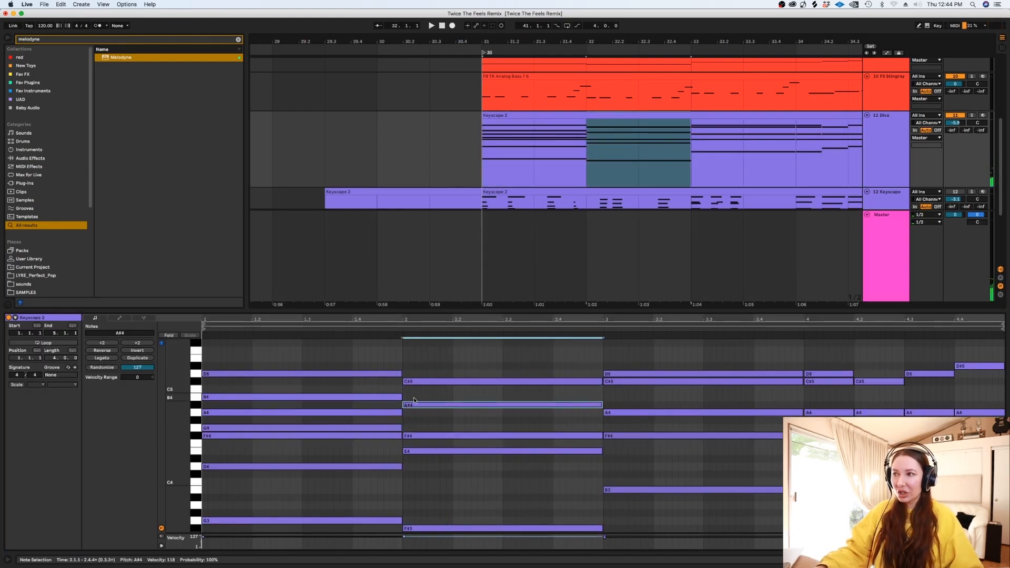
{"action": "key", "text": "shift+Tab"}
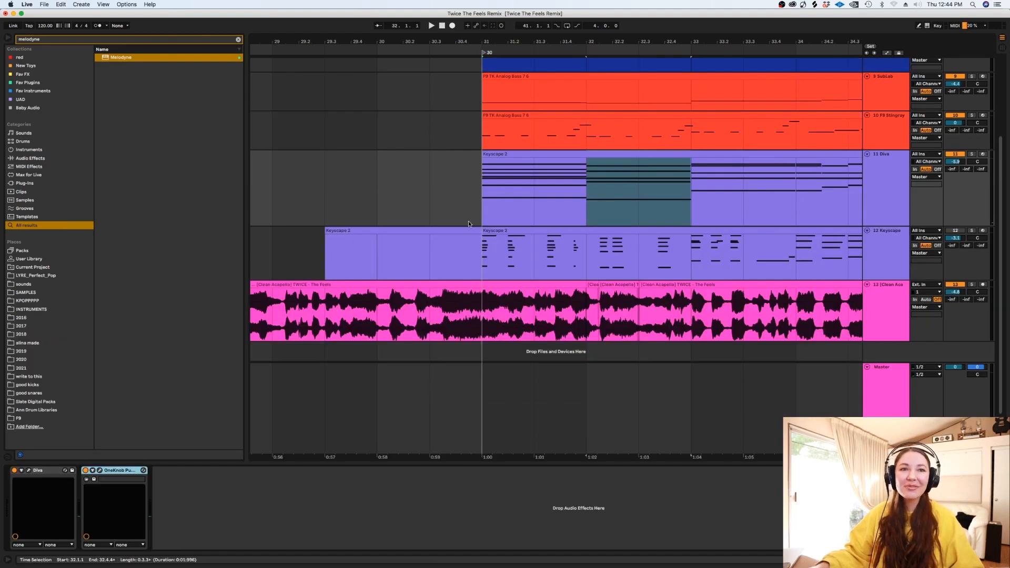
Step: Listen to the arrangement with the vocal from the middle of bar 31, then stop playback
{"action": "left_click", "coordinate": [549, 251]}
{"action": "left_click", "coordinate": [585, 305]}
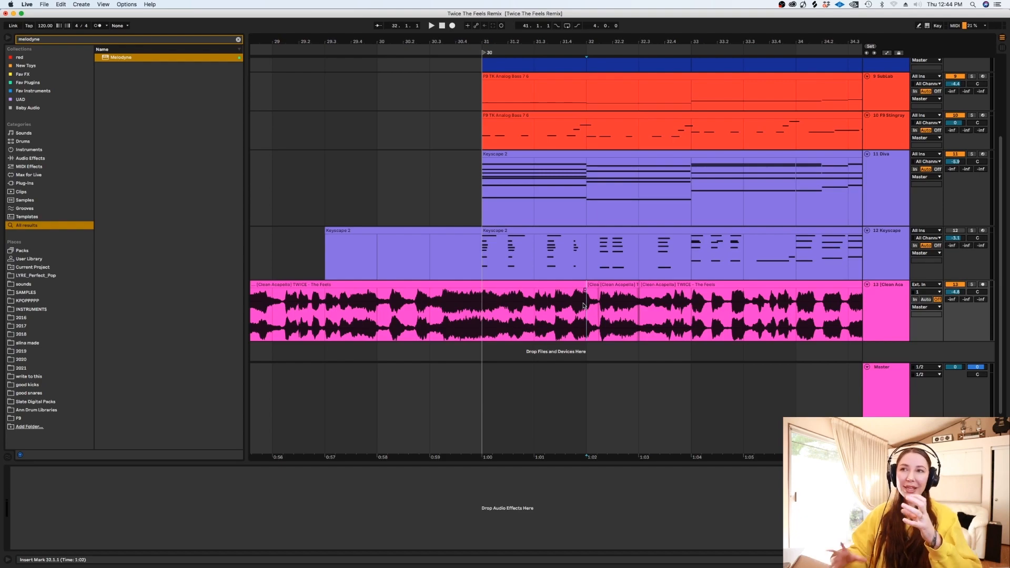
{"action": "left_click", "coordinate": [525, 310]}
{"action": "key", "text": "space"}
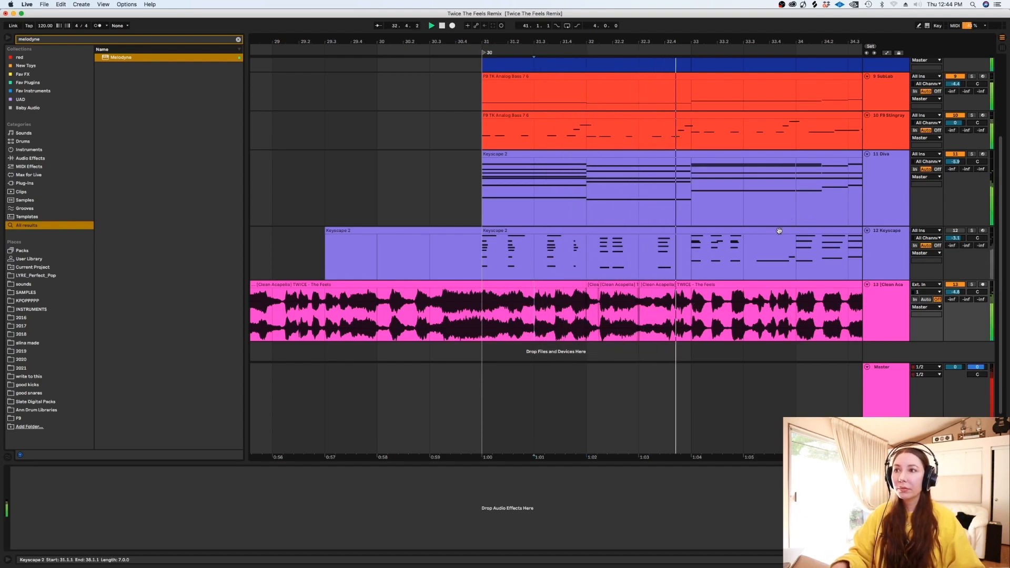
{"action": "key", "text": "space"}
{"action": "left_click", "coordinate": [583, 186]}
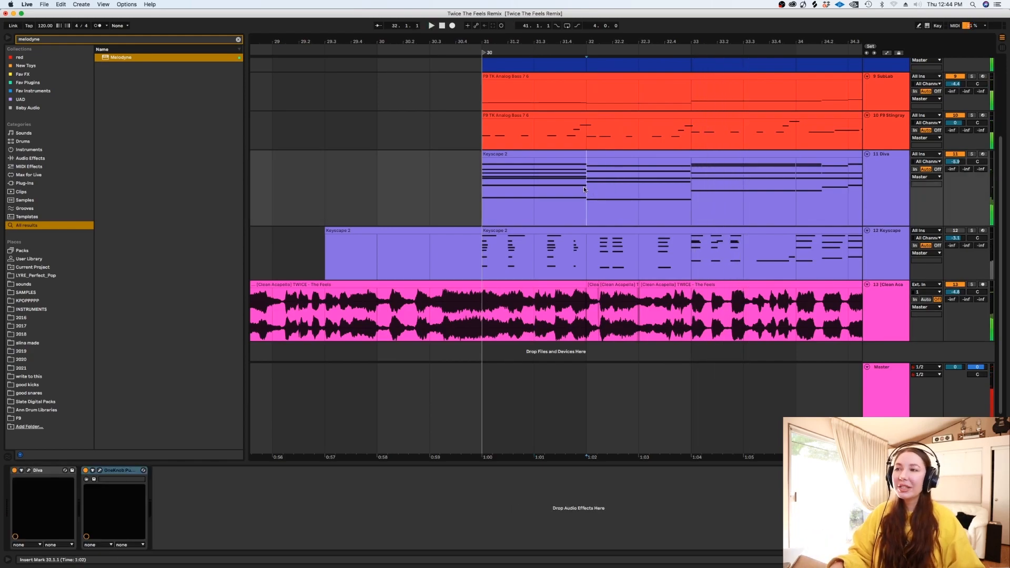
{"action": "key", "text": "minus"}
{"action": "key", "text": "minus"}
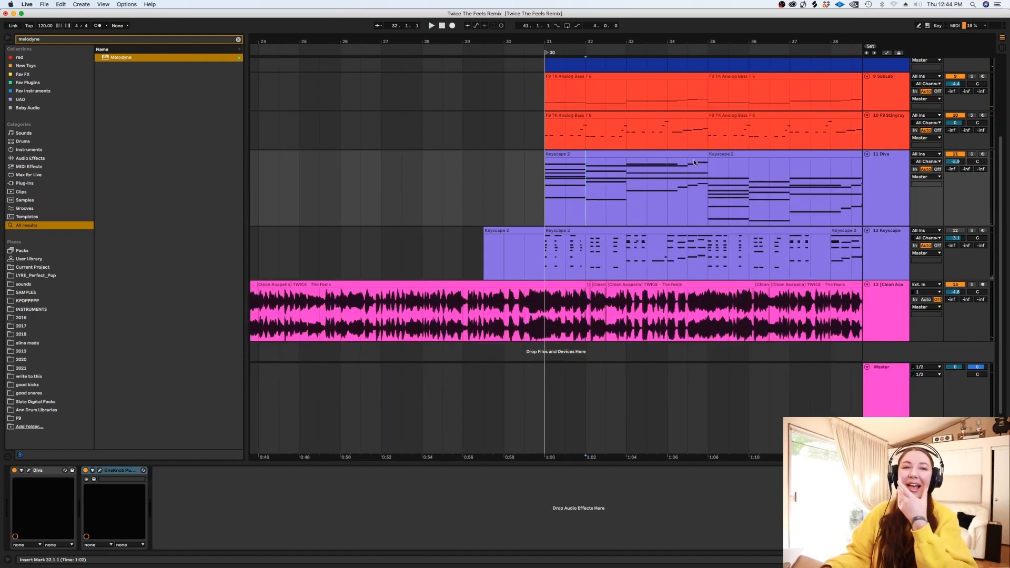
{"action": "left_click", "coordinate": [884, 332]}
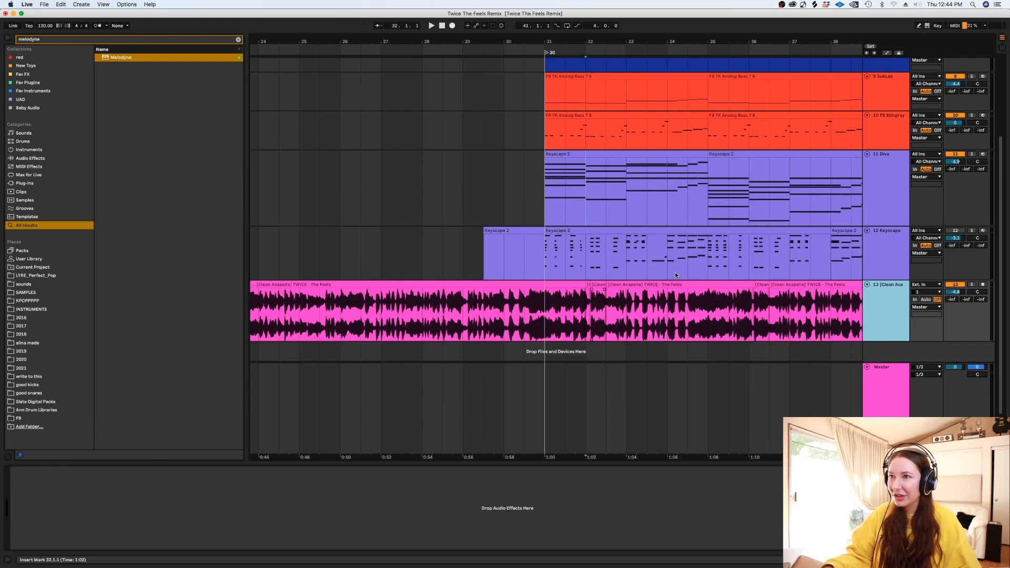
{"action": "left_click", "coordinate": [566, 208]}
{"action": "key", "text": "minus"}
{"action": "key", "text": "plus"}
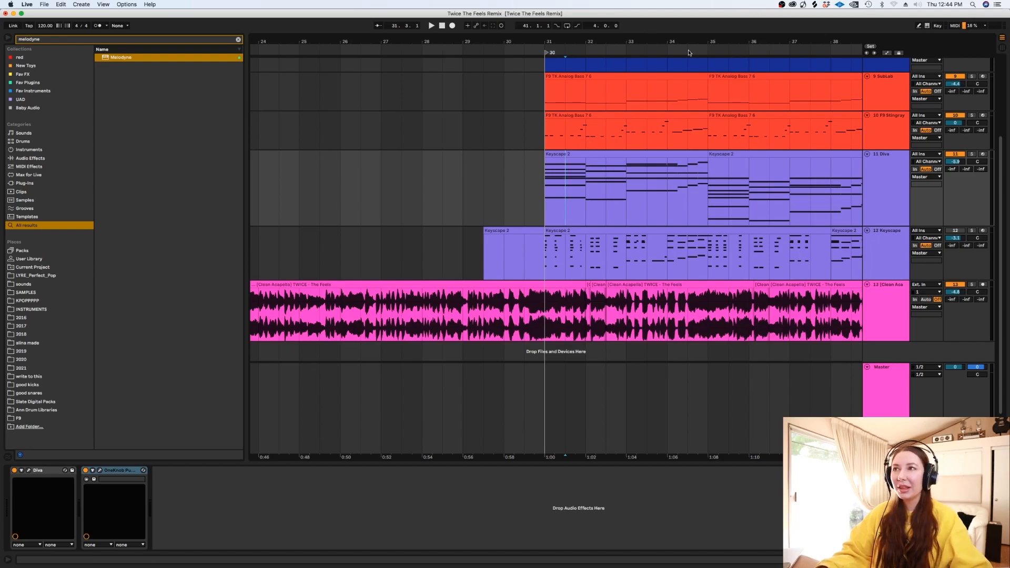
{"action": "left_click", "coordinate": [551, 186]}
{"action": "key", "text": "plus"}
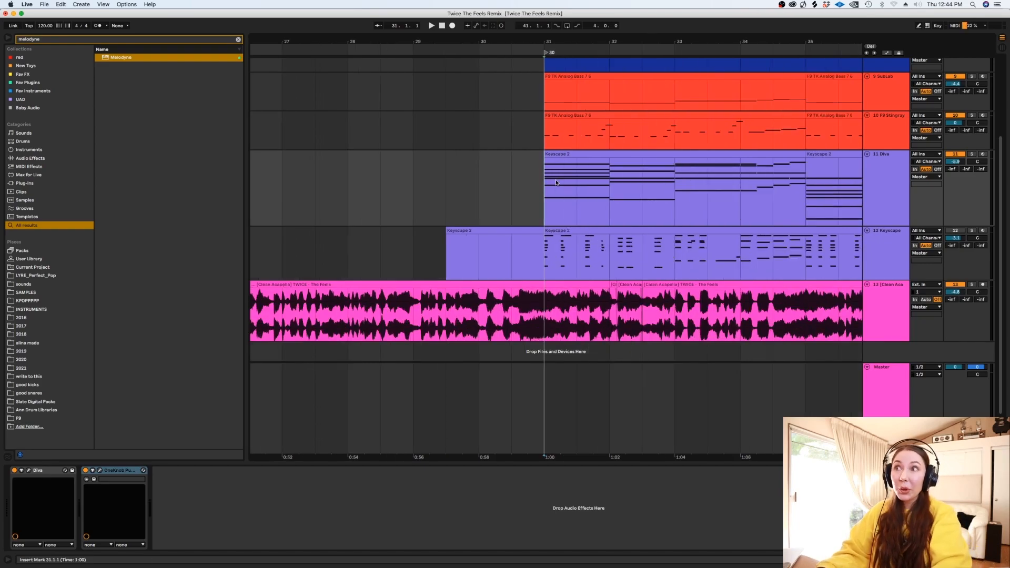
{"action": "key", "text": "minus"}
Step: Play the soloed Diva pad from bar 31 while trying out its filter cutoff, then stop playback
{"action": "key", "text": "space"}
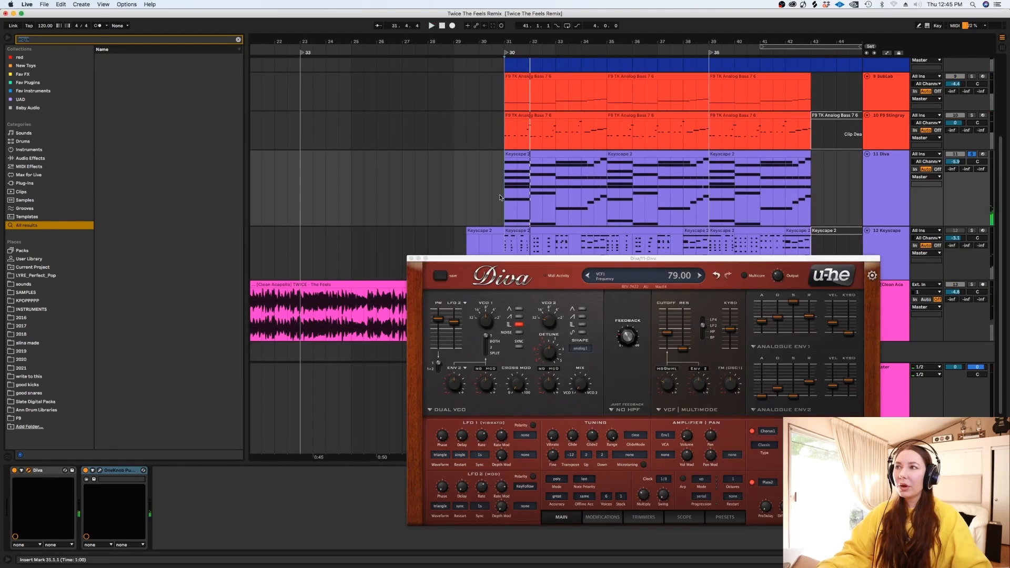
{"action": "key", "text": "space"}
{"action": "key", "text": "plus"}
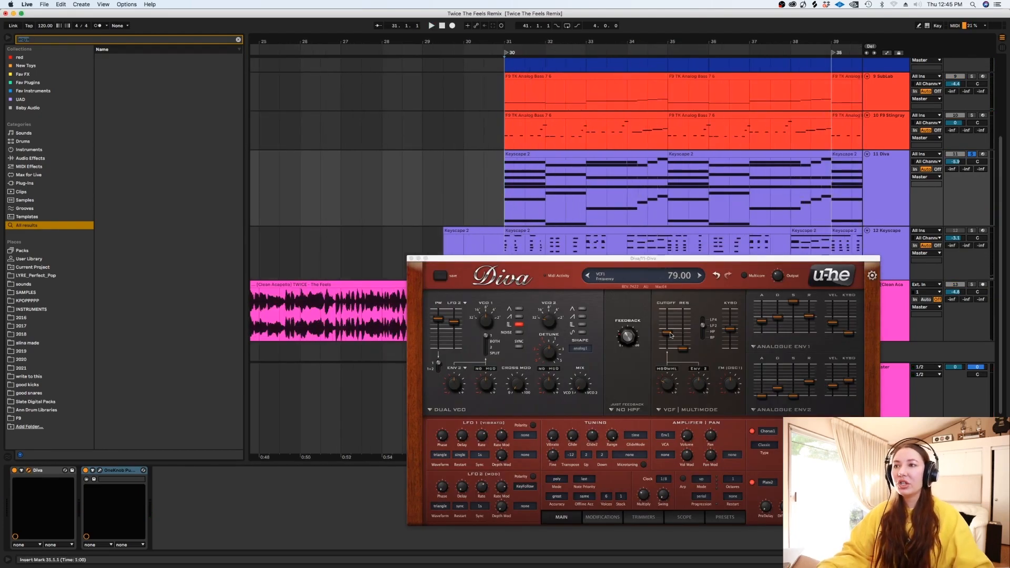
{"action": "key", "text": "space"}
{"action": "mouse_move", "coordinate": [665, 334]}
{"action": "left_mouse_down"}
{"action": "mouse_move", "coordinate": [666, 319]}
{"action": "mouse_move", "coordinate": [666, 335]}
{"action": "left_mouse_up"}
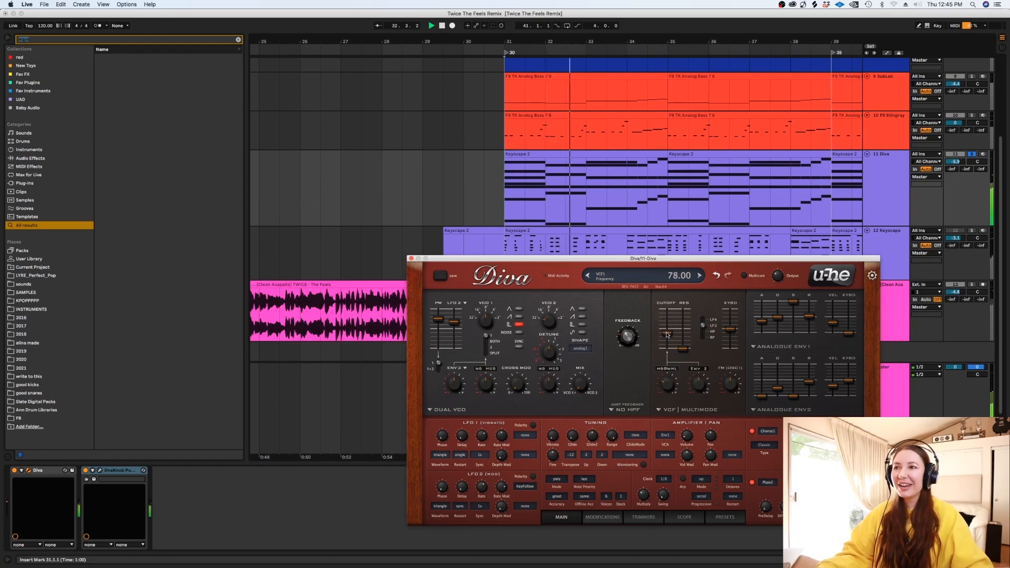
{"action": "key", "text": "space"}
Step: Unsolo Diva, enable recording and automation arm, and record a moving filter cutoff over the chords starting from 30.3.1
{"action": "left_click", "coordinate": [478, 174]}
{"action": "left_click", "coordinate": [972, 154]}
{"action": "left_click", "coordinate": [452, 26]}
{"action": "left_click", "coordinate": [476, 25]}
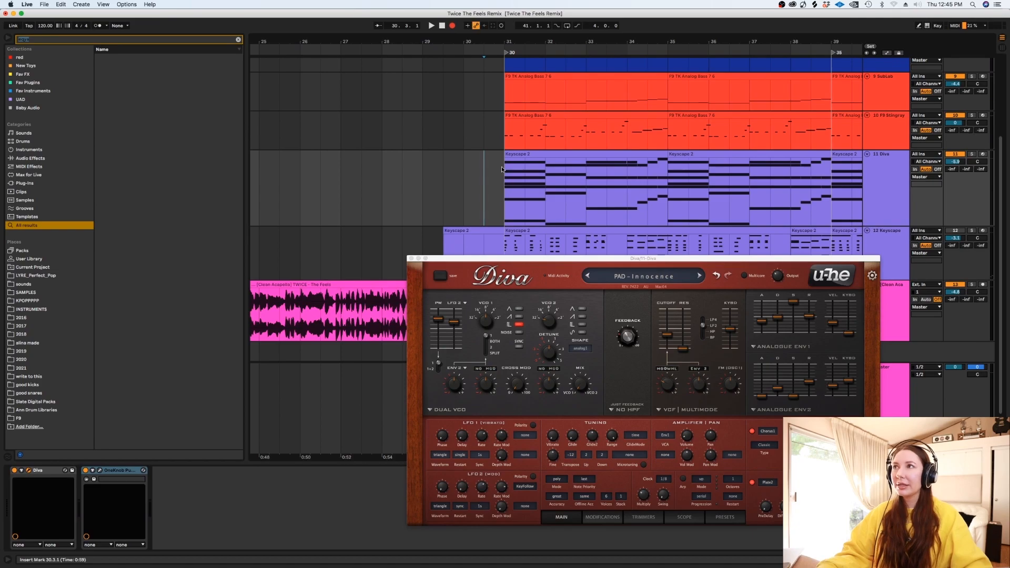
{"action": "key", "text": "space"}
{"action": "mouse_move", "coordinate": [666, 335]}
{"action": "left_mouse_down"}
{"action": "mouse_move", "coordinate": [666, 315]}
{"action": "mouse_move", "coordinate": [665, 335]}
{"action": "left_mouse_up"}
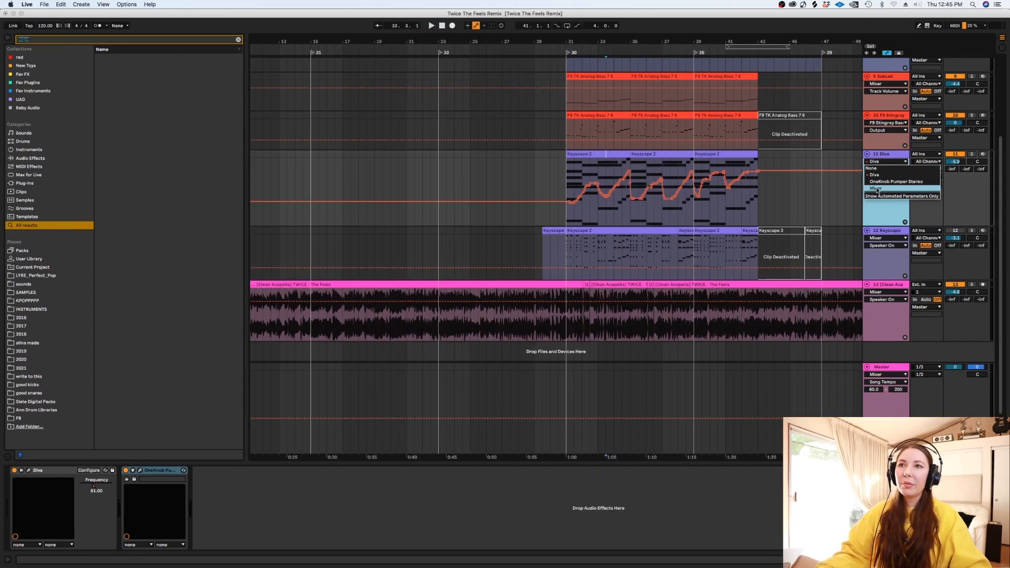
Step: Show the Diva track volume automation and pull it down to -inf dB after the chords end at bar 43
{"action": "left_click", "coordinate": [877, 189]}
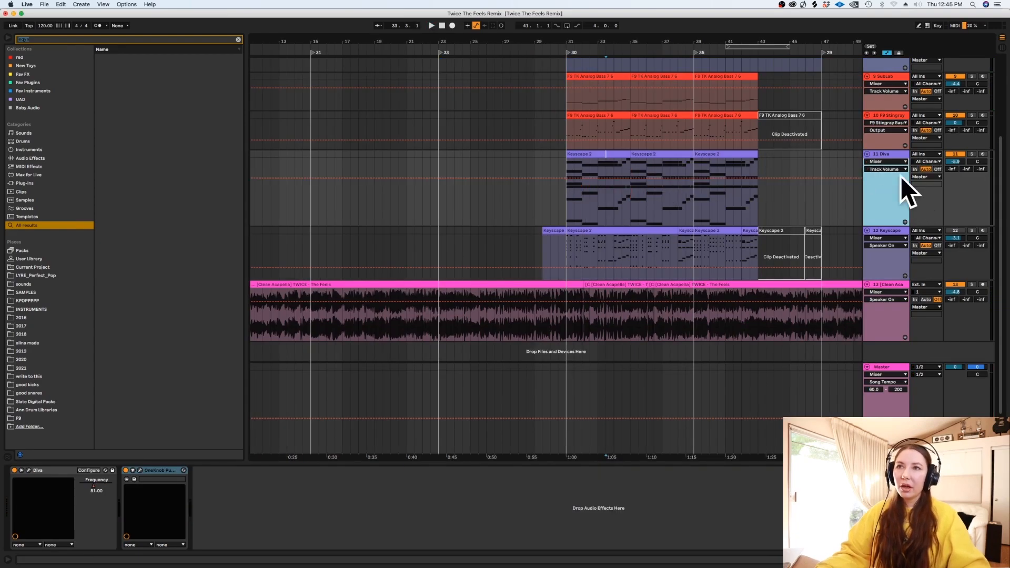
{"action": "left_click_drag", "start_coordinate": [798, 198], "coordinate": [765, 224]}
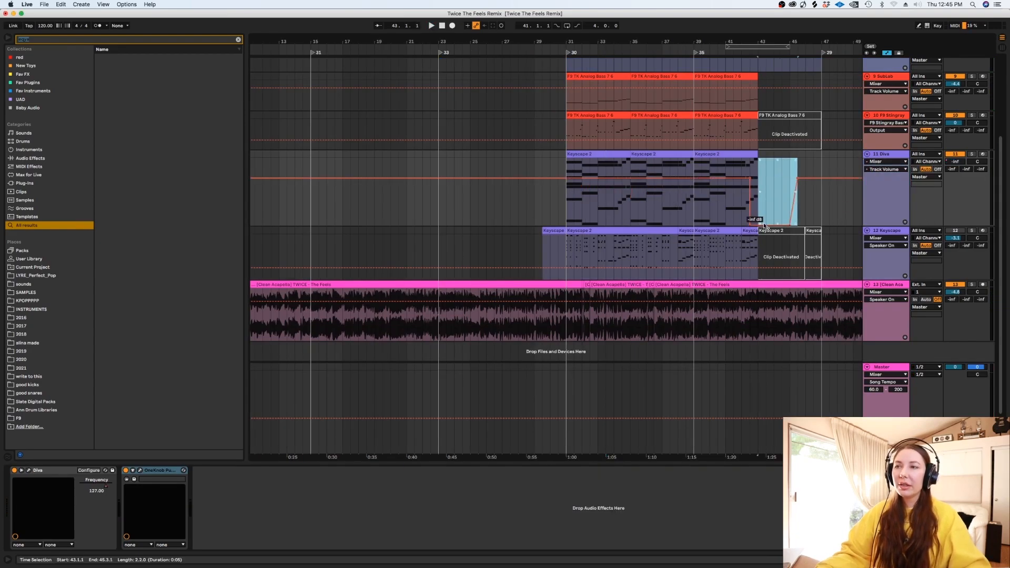
{"action": "key", "text": "super+z"}
{"action": "left_click_drag", "start_coordinate": [813, 199], "coordinate": [765, 224]}
Step: Hide the automation lanes and reduce the height of the Diva track
{"action": "key", "text": "a"}
{"action": "left_click", "coordinate": [616, 193]}
{"action": "key", "text": "plus"}
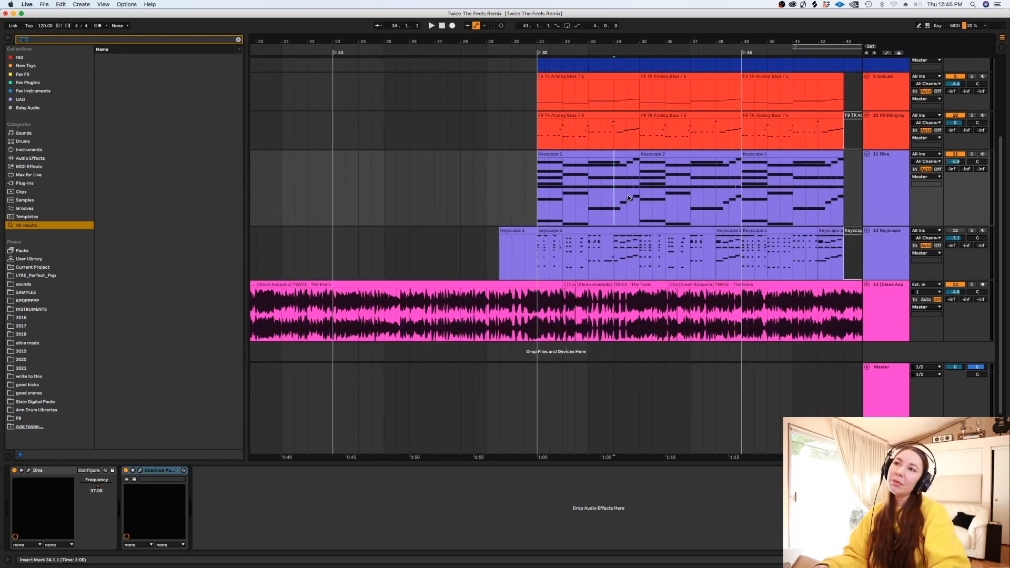
{"action": "left_click_drag", "start_coordinate": [887, 225], "coordinate": [887, 203]}
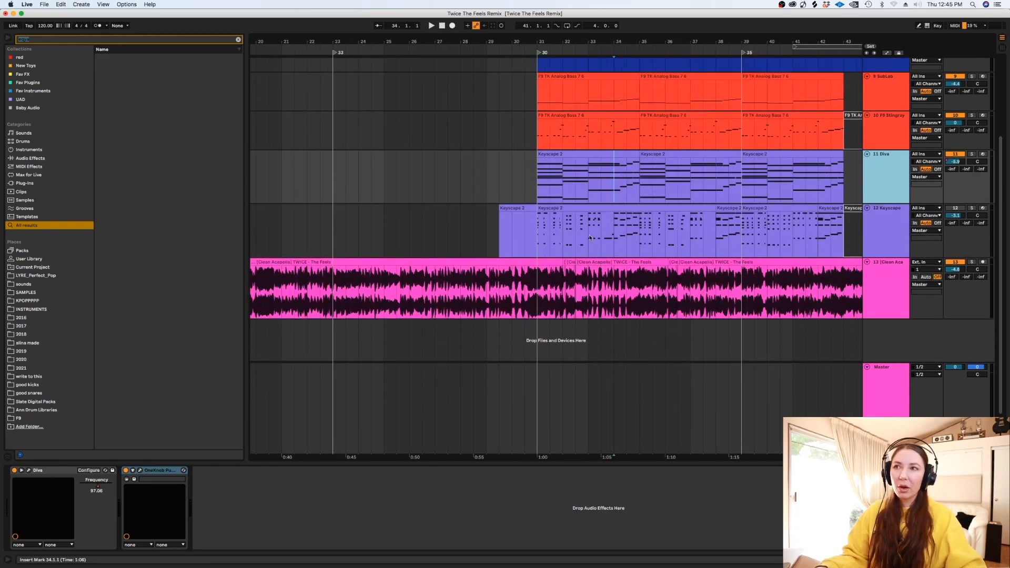
Step: Listen to the Keyscape chords soloed from bar 31, then unsolo the track and stop playback
{"action": "left_click", "coordinate": [532, 241]}
{"action": "left_click", "coordinate": [973, 208]}
{"action": "key", "text": "space"}
{"action": "left_click", "coordinate": [973, 208]}
{"action": "key", "text": "space"}
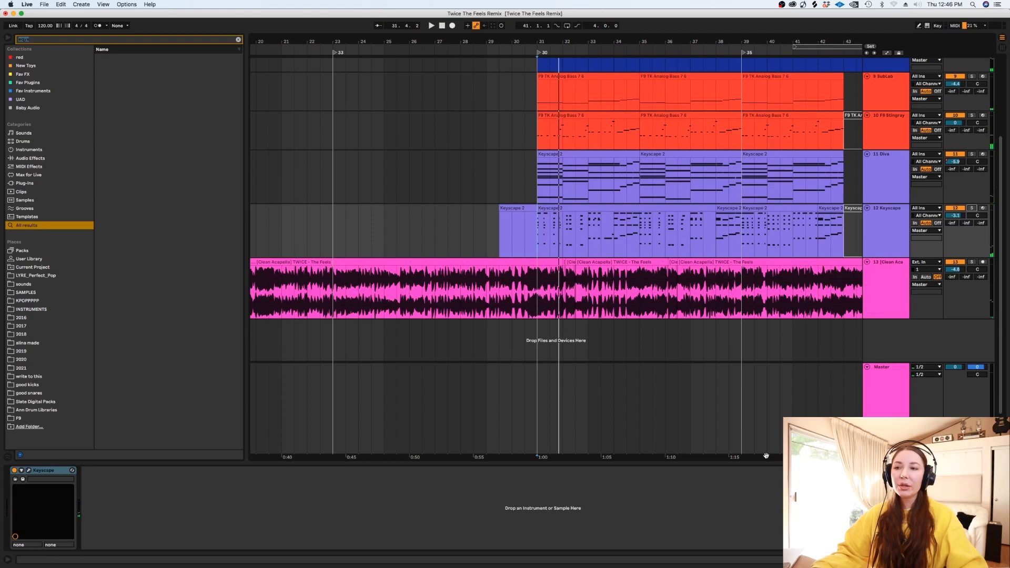
Step: Duplicate the Keyscape track and clear all clips from the copy
{"action": "scroll", "coordinate": [728, 334], "scroll_direction": "right", "scroll_amount": 5}
{"action": "left_click", "coordinate": [887, 239]}
{"action": "key", "text": "super+d"}
{"action": "left_click_drag", "start_coordinate": [829, 284], "coordinate": [345, 285]}
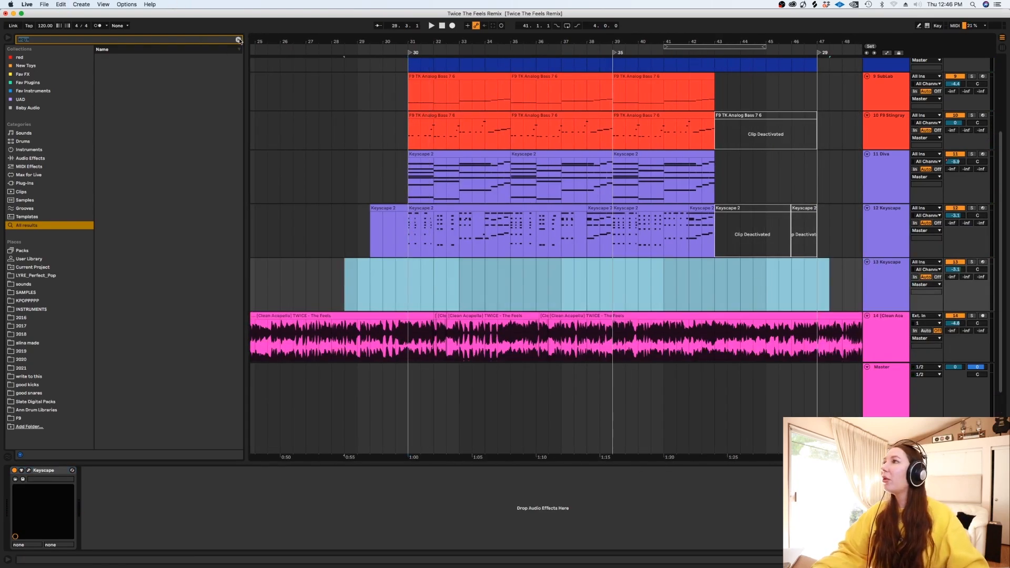
Step: Search the browser for "dance piano" and load the dance piano 11 preset onto the copied Keyscape track
{"action": "type", "text": "dance"}
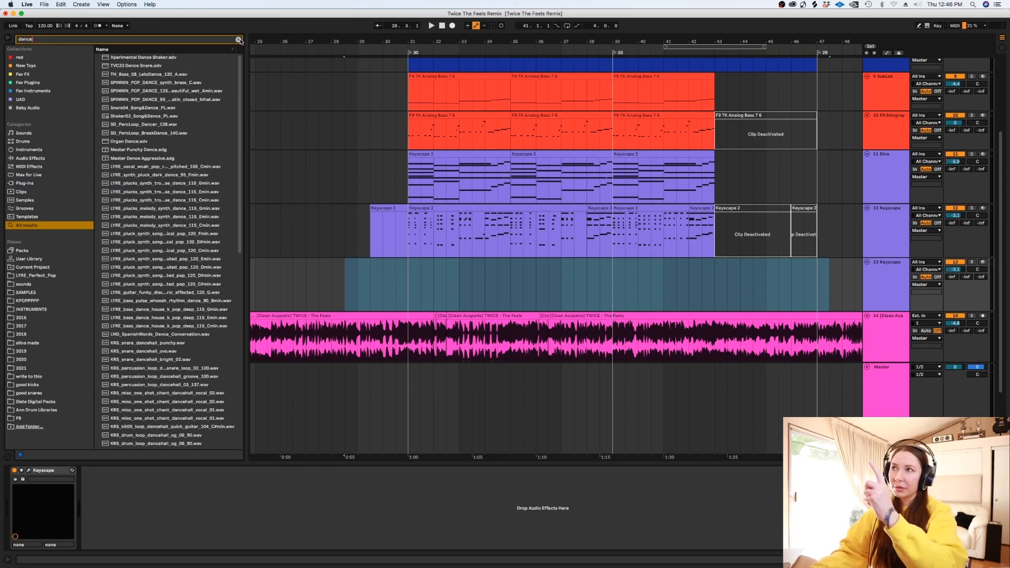
{"action": "type", "text": " piano"}
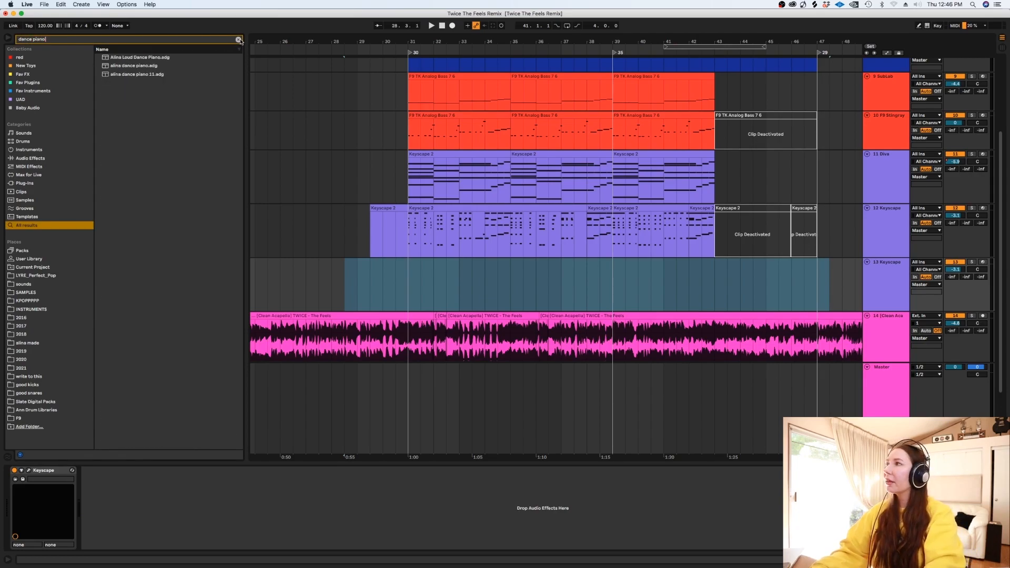
{"action": "left_click_drag", "start_coordinate": [125, 77], "coordinate": [445, 279]}
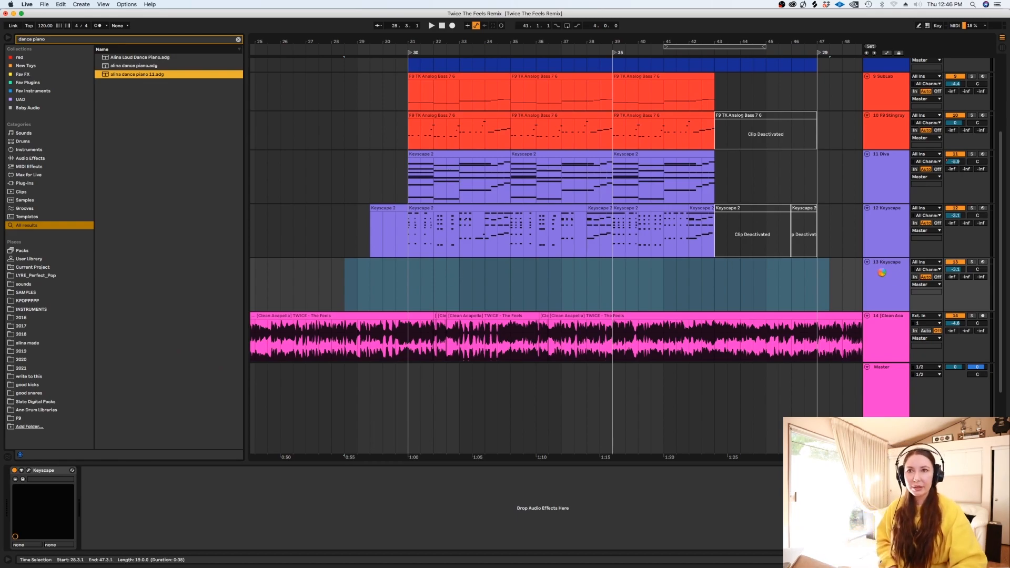
Step: Arm the dance piano track, close the Equalize window and start playback from bar 30
{"action": "left_click", "coordinate": [982, 262]}
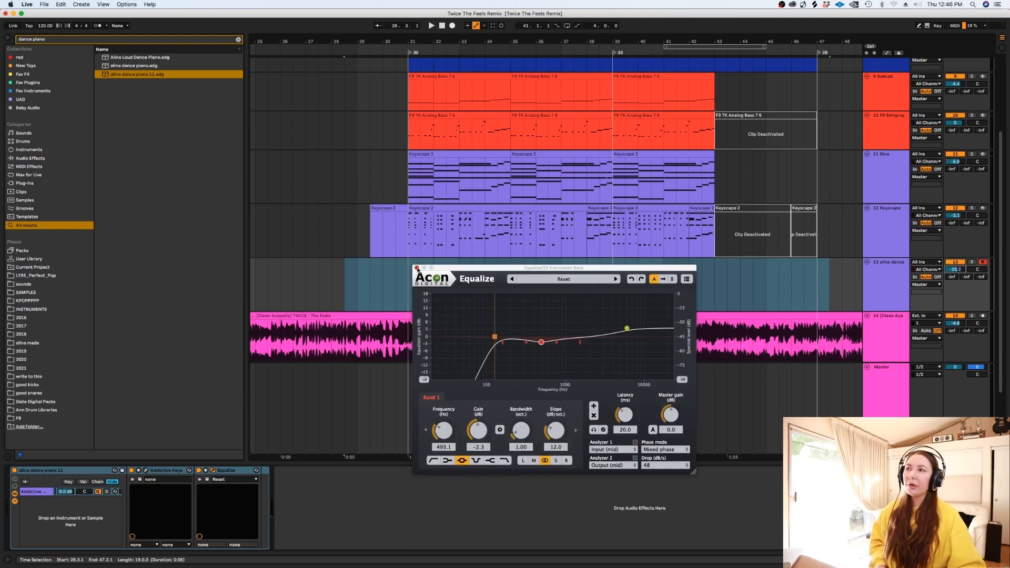
{"action": "left_click", "coordinate": [417, 269]}
{"action": "left_click", "coordinate": [384, 275]}
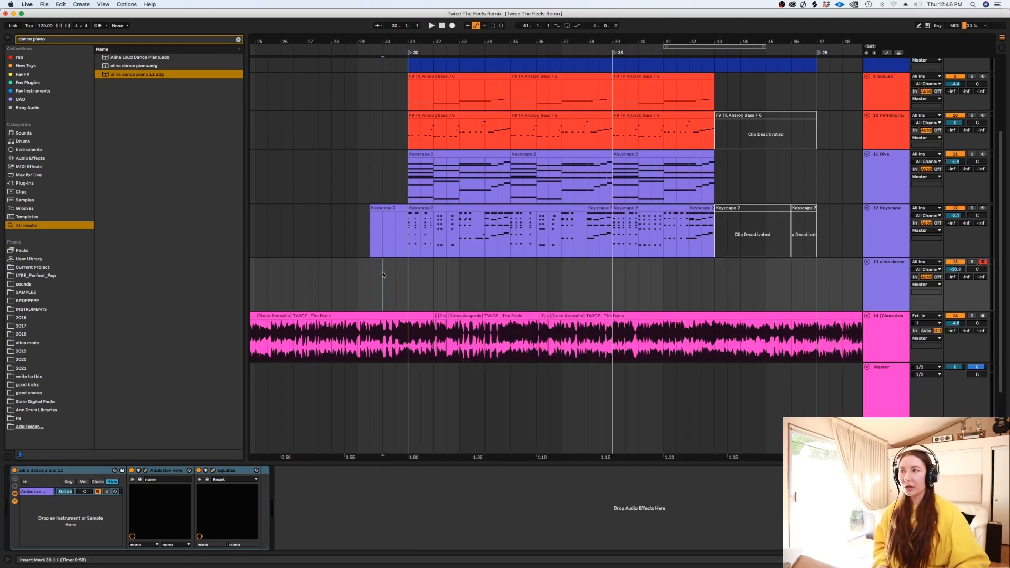
{"action": "key", "text": "space"}
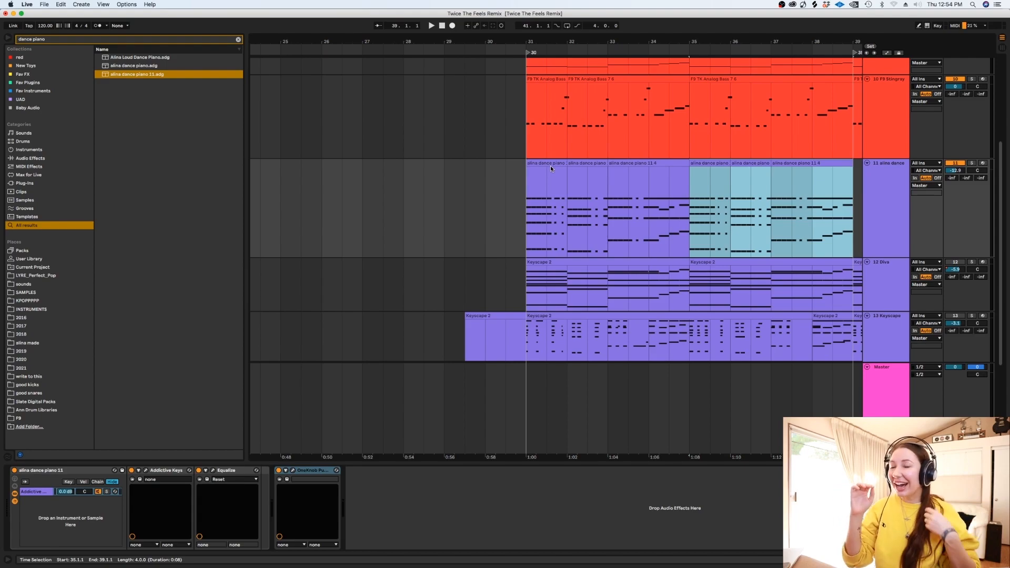
Step: Place the insert marker at bar 31 and slightly reduce the height of the dance piano track
{"action": "left_click", "coordinate": [520, 207]}
{"action": "key", "text": "plus"}
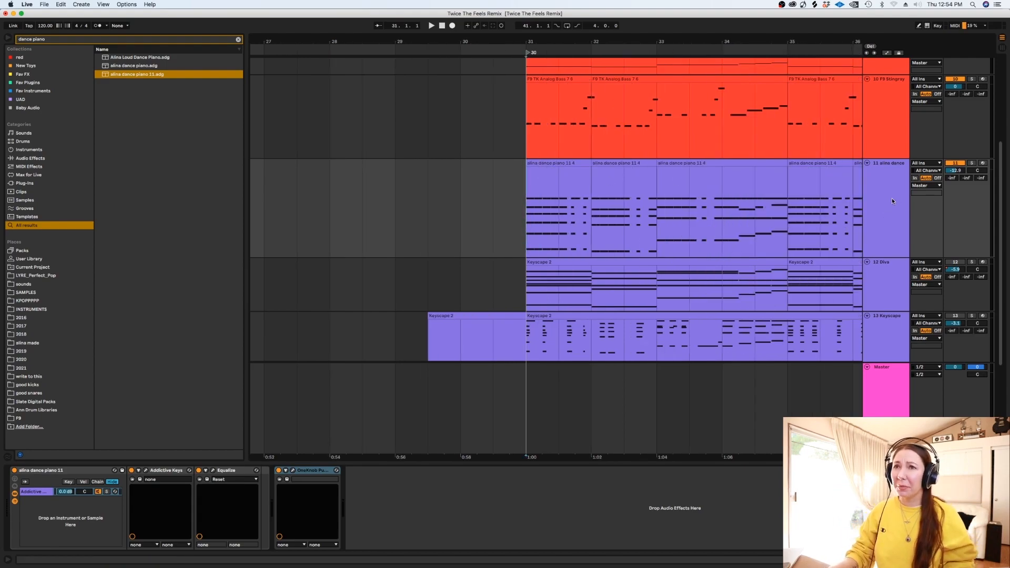
{"action": "left_click", "coordinate": [887, 249]}
{"action": "left_click_drag", "start_coordinate": [887, 257], "coordinate": [887, 242]}
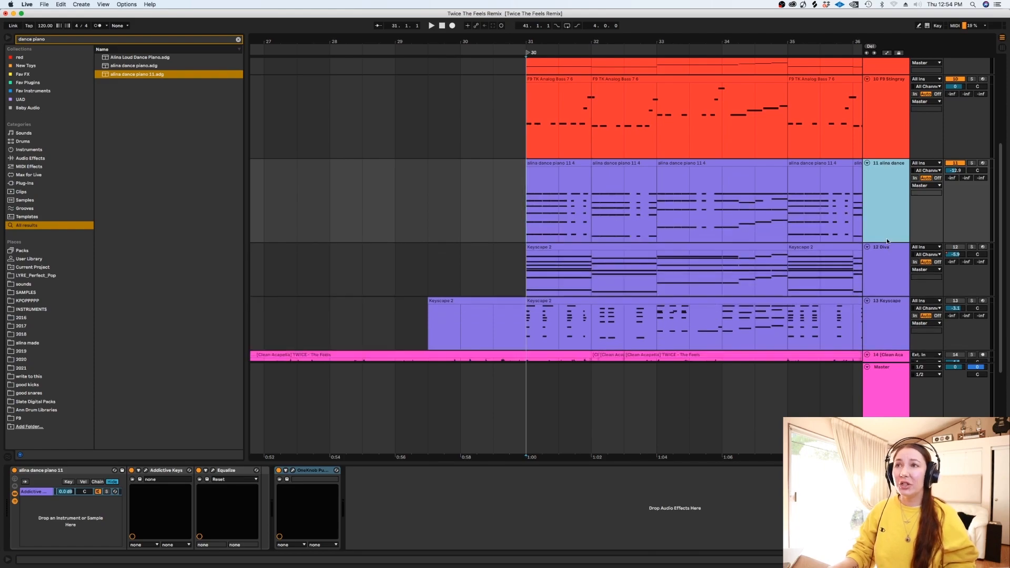
Step: Solo the dance piano and F9 Stingray bass tracks and listen to them together from bar 31
{"action": "left_click", "coordinate": [971, 163]}
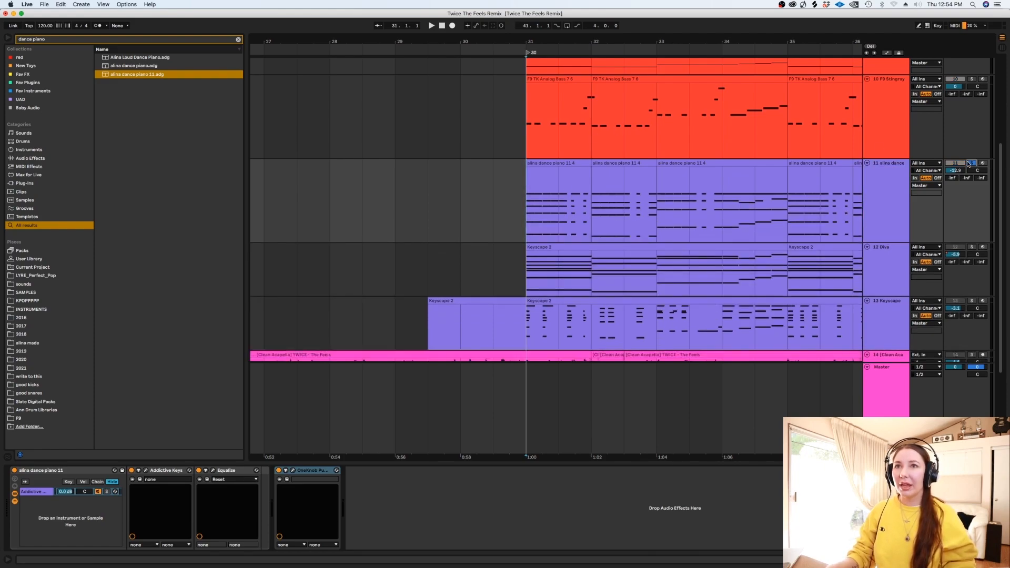
{"action": "left_click", "coordinate": [868, 108]}
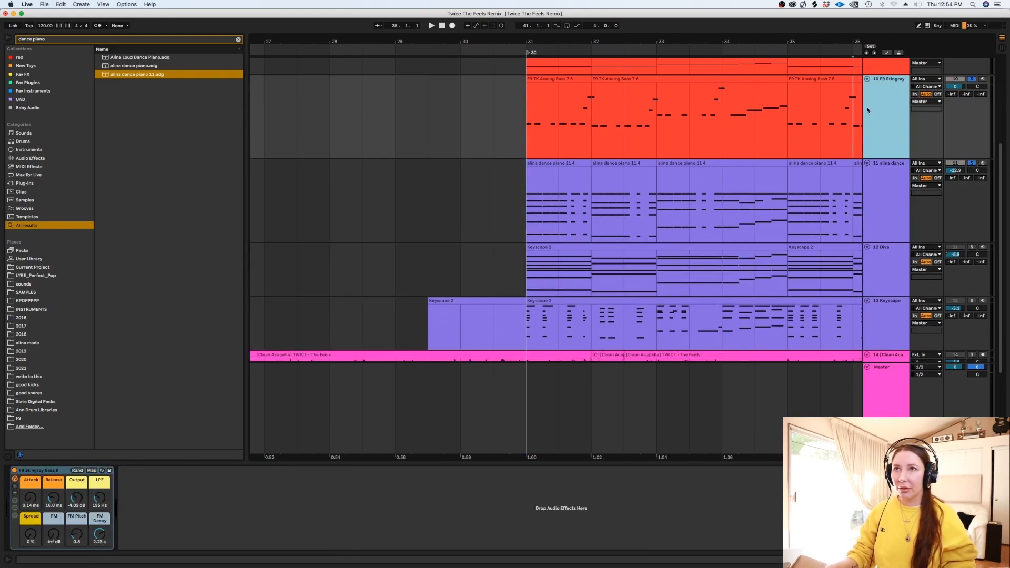
{"action": "left_click", "coordinate": [529, 136]}
{"action": "key", "text": "space"}
Step: Search the browser for "phaser" and add Phaser-Flanger to the end of the dance piano track's device chain
{"action": "left_click", "coordinate": [884, 184]}
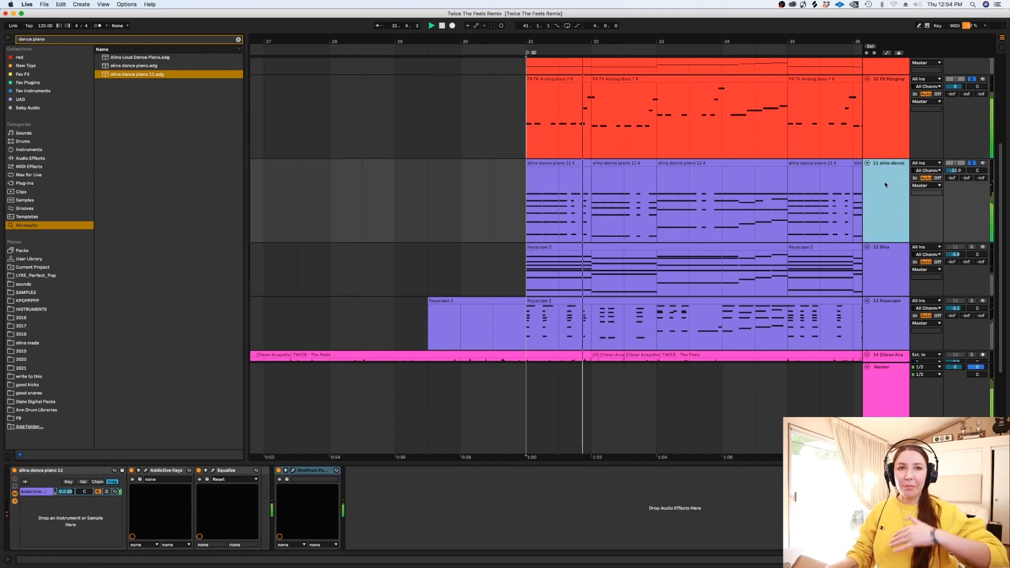
{"action": "left_click", "coordinate": [238, 40]}
{"action": "type", "text": "phaser"}
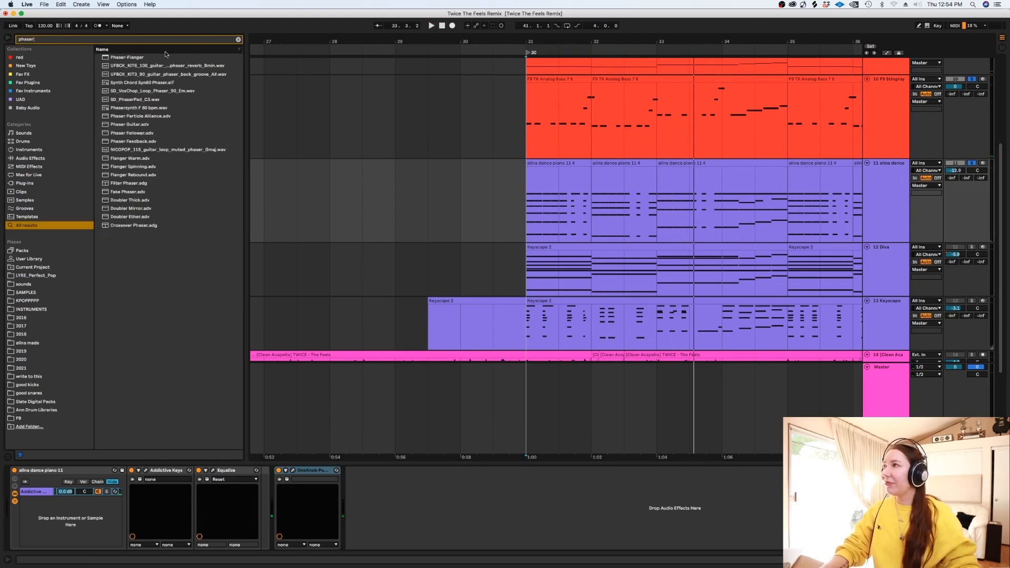
{"action": "left_click", "coordinate": [129, 59]}
{"action": "key", "text": "Return"}
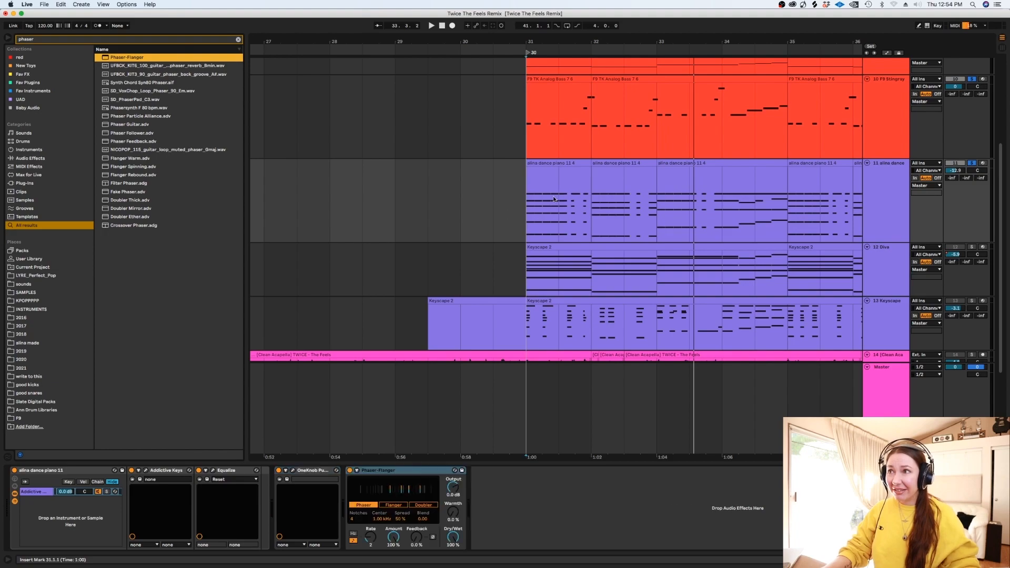
Step: Lower the Phaser-Flanger Dry/Wet to 61 % during playback, and unsolo the dance piano and F9 Stingray tracks
{"action": "key", "text": "space"}
{"action": "left_click_drag", "start_coordinate": [453, 537], "coordinate": [453, 557]}
{"action": "key", "text": "space"}
{"action": "left_click", "coordinate": [971, 164]}
{"action": "left_click", "coordinate": [972, 79]}
Step: Pan the dance piano track to 10R and set its volume to -14.2 dB
{"action": "left_click_drag", "start_coordinate": [978, 171], "coordinate": [979, 165]}
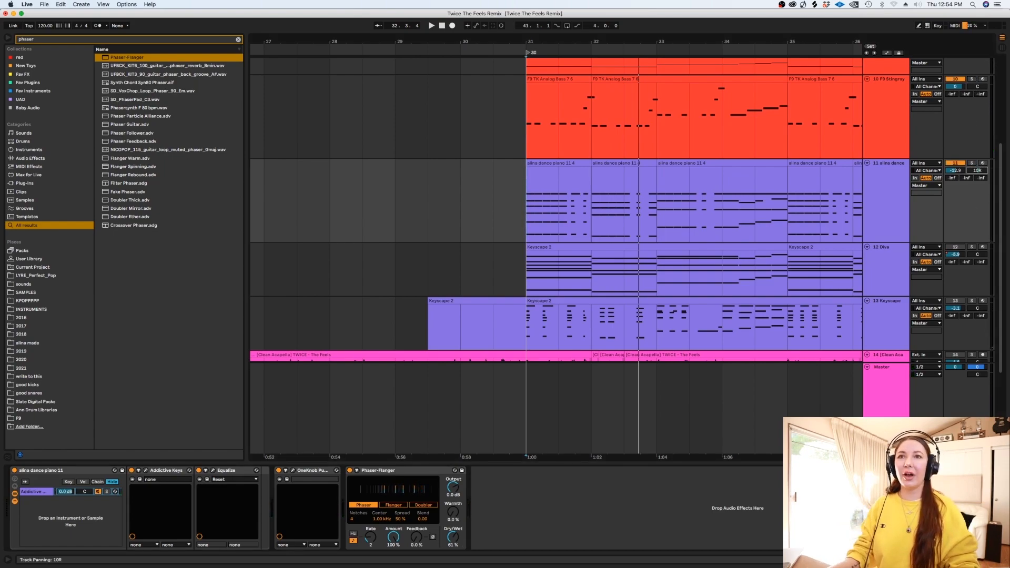
{"action": "left_click_drag", "start_coordinate": [746, 457], "coordinate": [571, 459]}
{"action": "left_click_drag", "start_coordinate": [955, 172], "coordinate": [955, 176]}
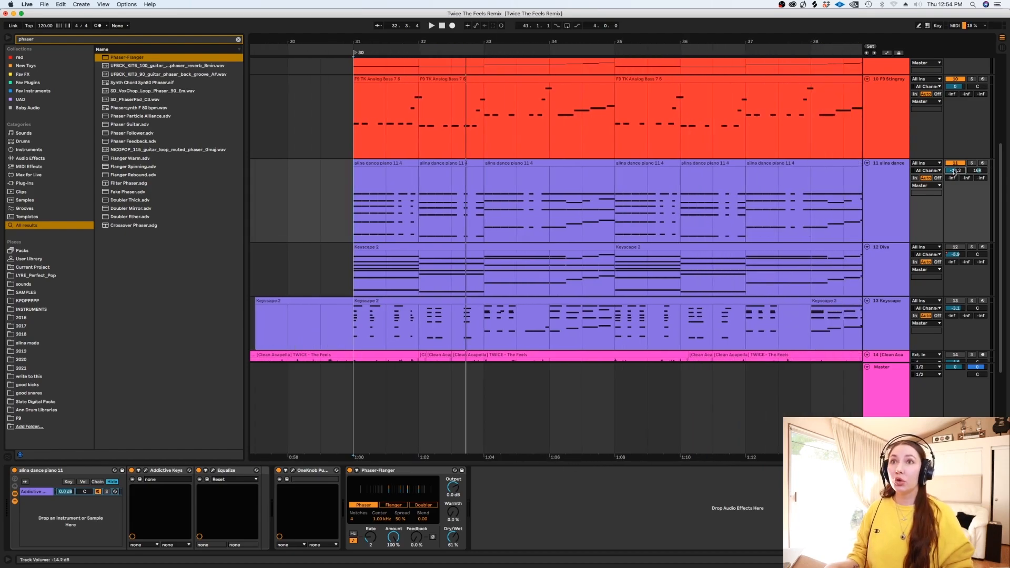
Step: Reactivate the Clean Acapella vocal track and play the arrangement from bar 31
{"action": "left_click", "coordinate": [363, 203]}
{"action": "key", "text": "minus"}
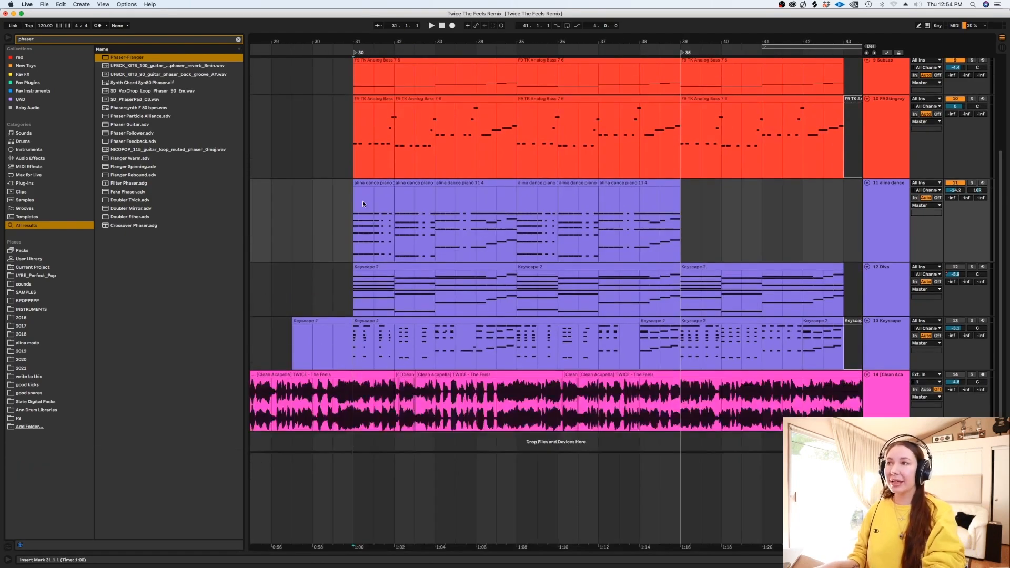
{"action": "left_click", "coordinate": [955, 375]}
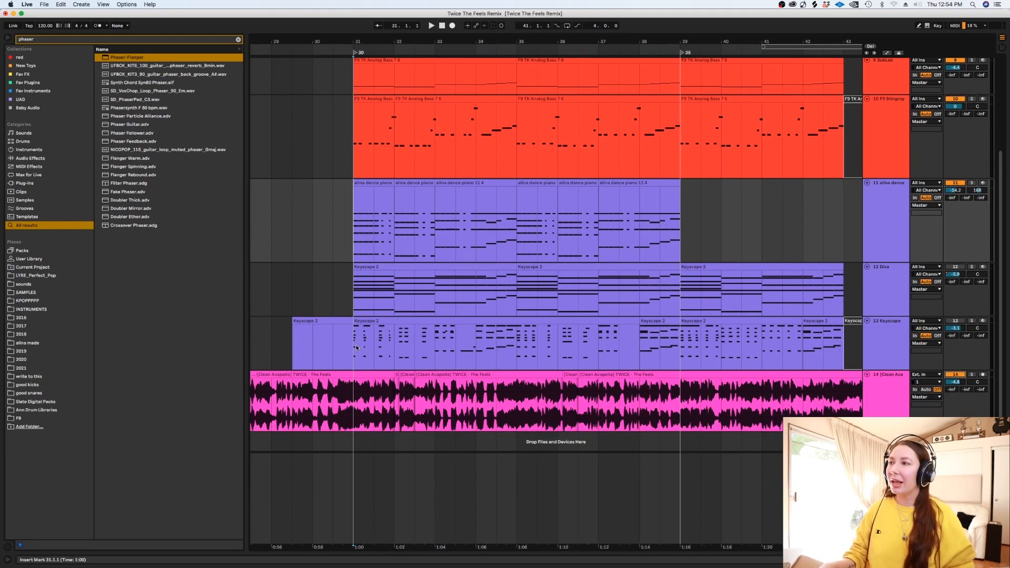
{"action": "key", "text": "space"}
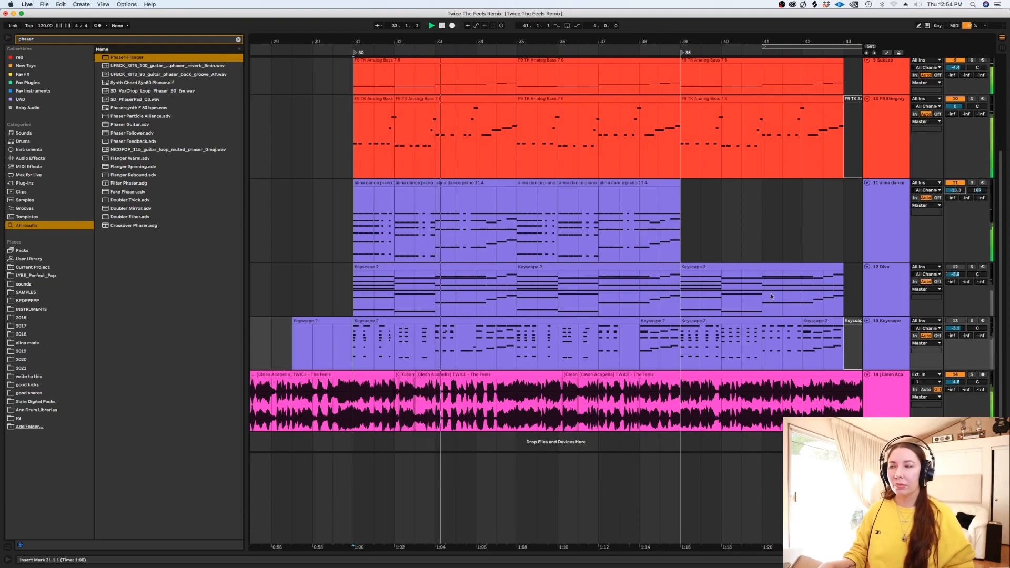
Step: Delete the Keyscape track below the Diva track
{"action": "left_click", "coordinate": [890, 349]}
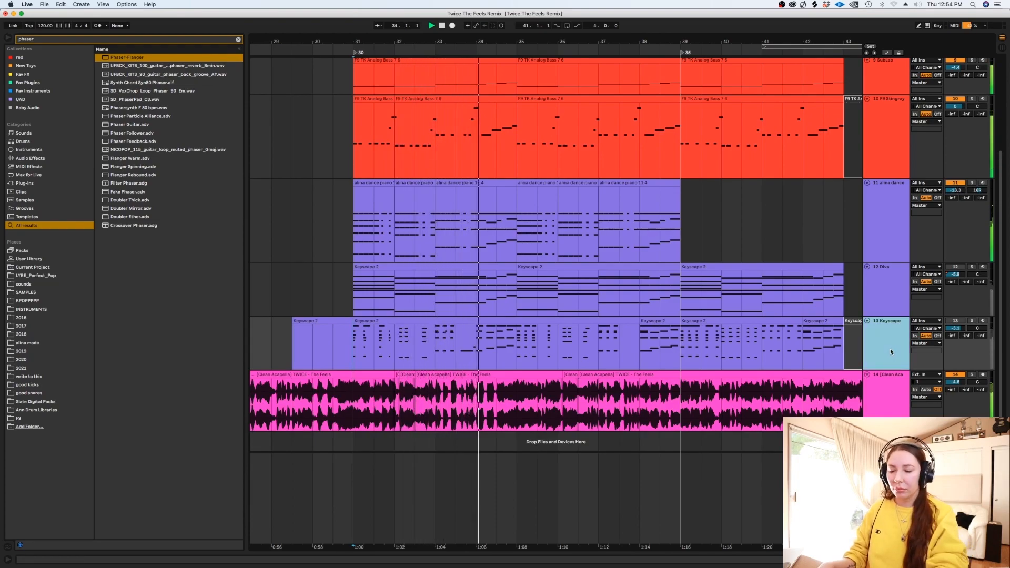
{"action": "key", "text": "Delete"}
{"action": "left_click_drag", "start_coordinate": [1002, 262], "coordinate": [1002, 204]}
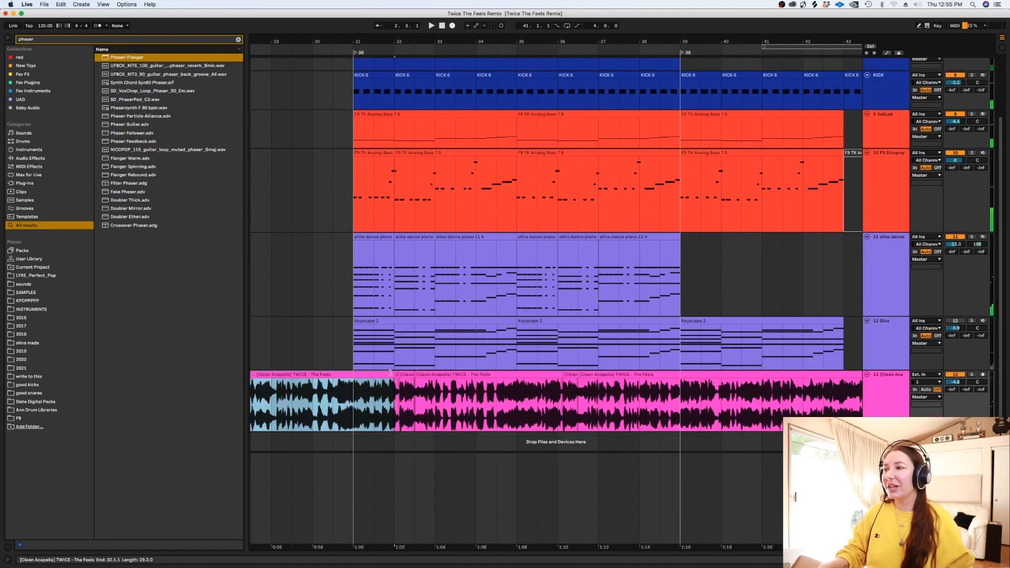
Step: Extend the first vocal clip to bar 33 and the following vocal clip to bar 37, covering the small chops
{"action": "left_click_drag", "start_coordinate": [395, 374], "coordinate": [435, 374]}
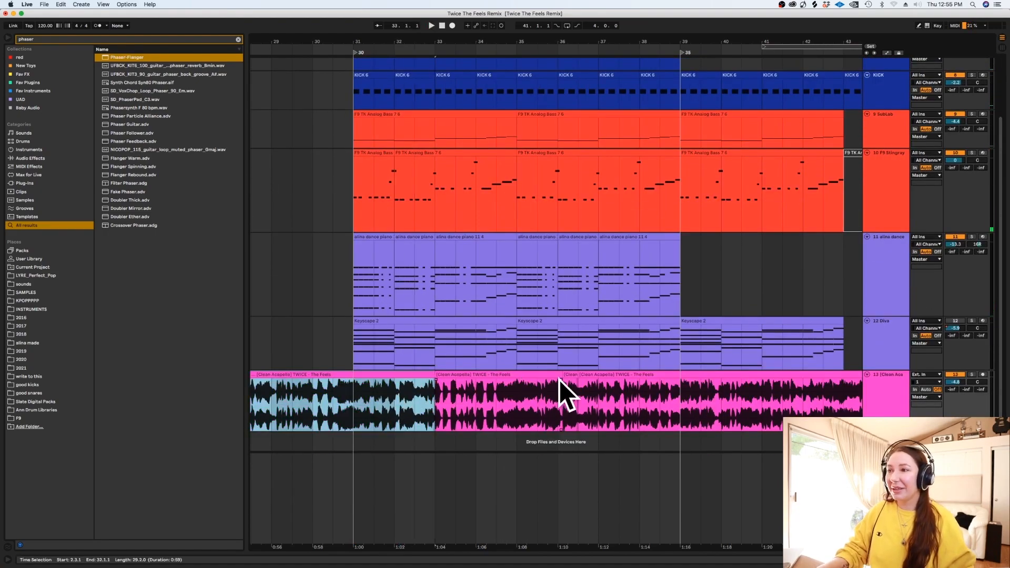
{"action": "left_click_drag", "start_coordinate": [558, 375], "coordinate": [599, 375]}
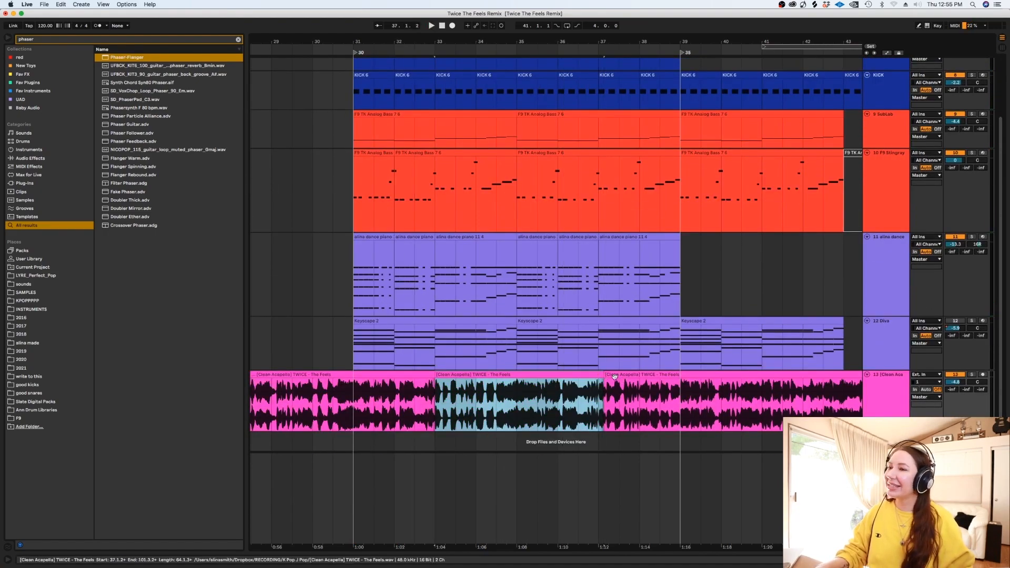
{"action": "left_click", "coordinate": [603, 375]}
{"action": "left_click", "coordinate": [361, 389]}
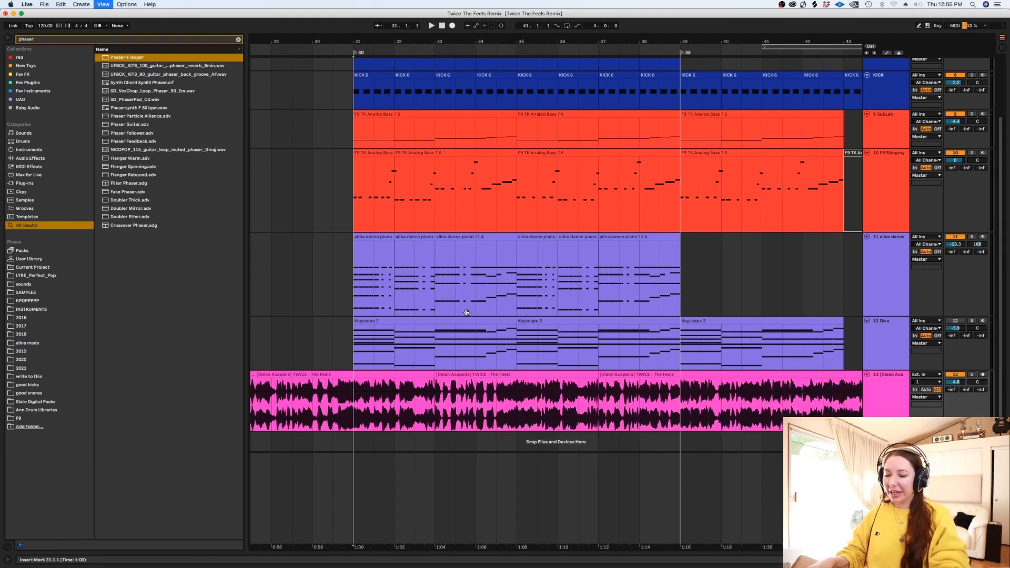
Step: Reduce the height of the dance piano track to match the Diva track below it
{"action": "scroll", "coordinate": [467, 312], "scroll_direction": "down", "scroll_amount": 3}
{"action": "scroll", "coordinate": [467, 313], "scroll_direction": "up", "scroll_amount": 3}
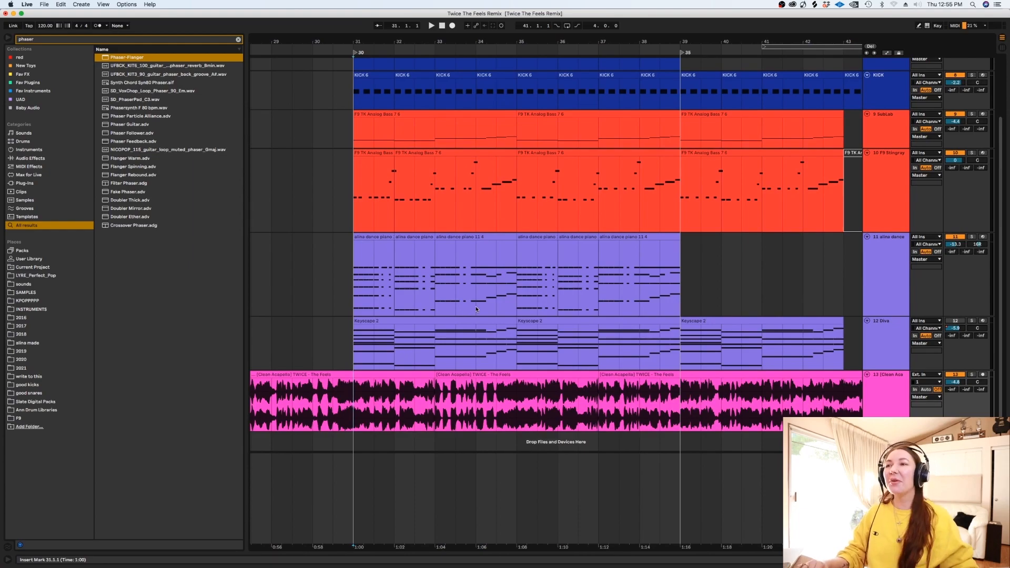
{"action": "left_click", "coordinate": [884, 304]}
{"action": "left_click_drag", "start_coordinate": [882, 316], "coordinate": [875, 289]}
Step: Place the insert marker at bar 31 on the F9 Stingray bass track and reduce that track's height
{"action": "left_click", "coordinate": [353, 198]}
{"action": "key", "text": "minus"}
{"action": "key", "text": "plus"}
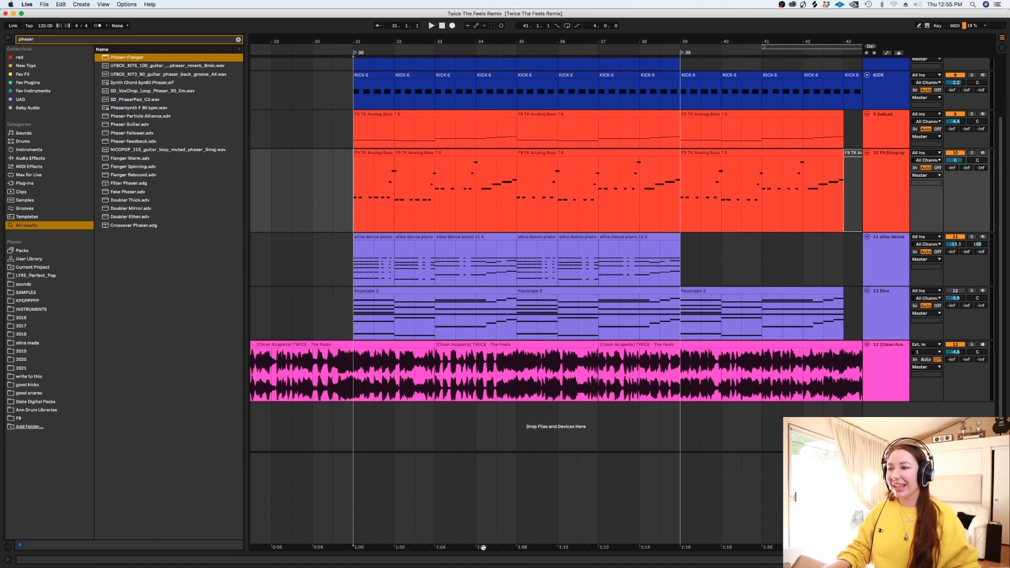
{"action": "scroll", "coordinate": [527, 546], "scroll_direction": "left", "scroll_amount": 3}
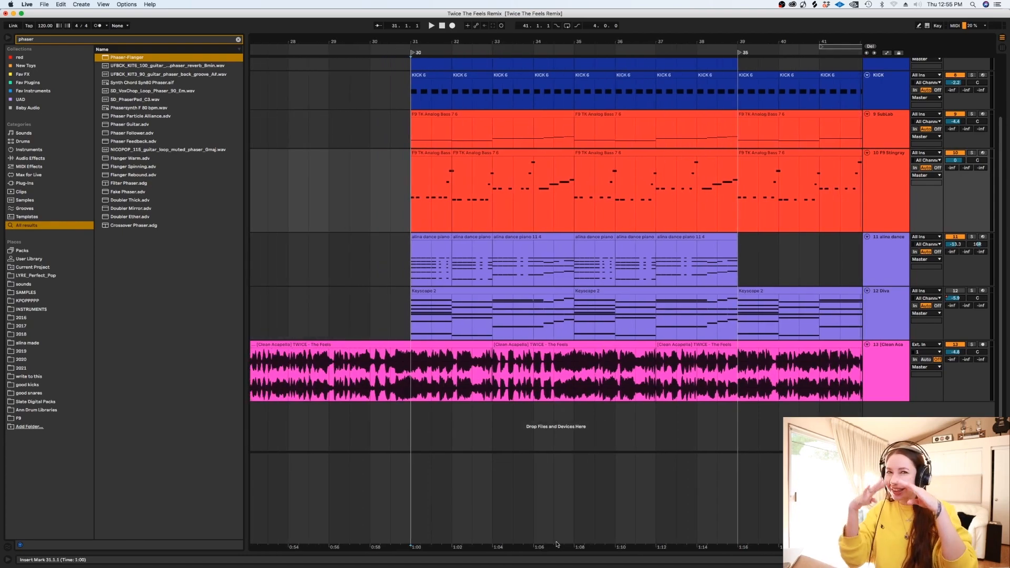
{"action": "left_click", "coordinate": [886, 219]}
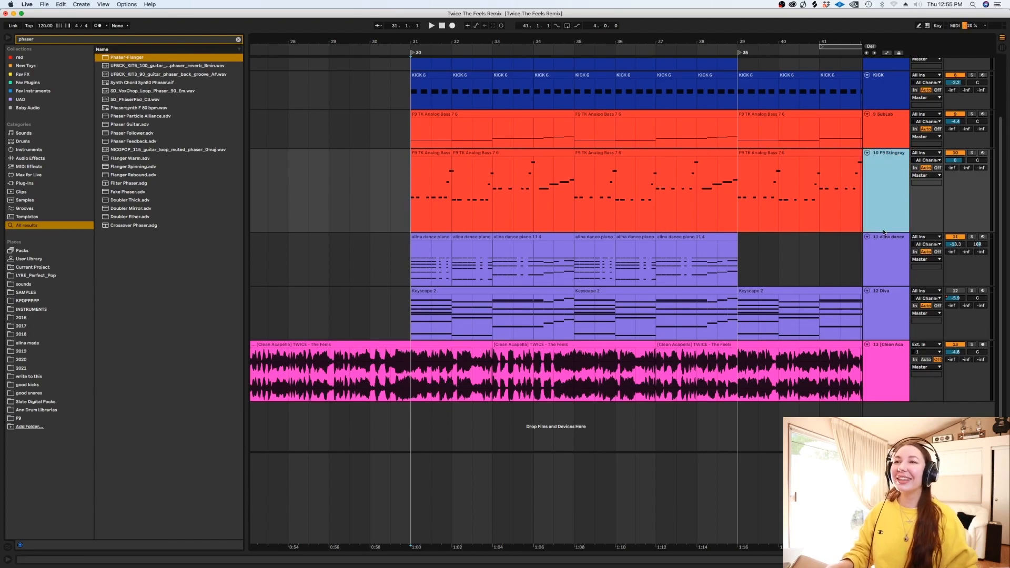
{"action": "left_click_drag", "start_coordinate": [884, 232], "coordinate": [885, 217]}
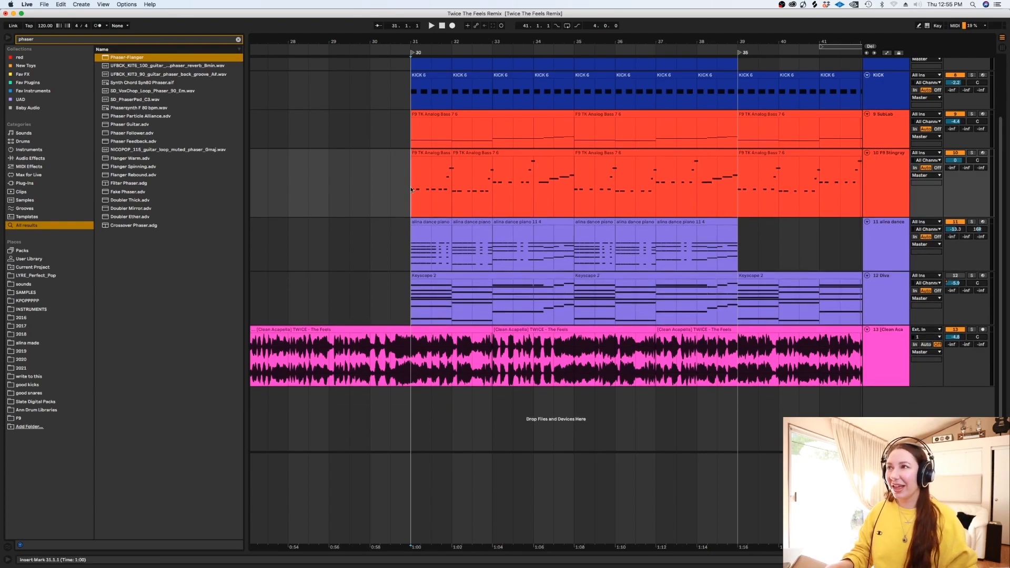
Step: Select the KICK track and set its volume to -2.0 dB
{"action": "scroll", "coordinate": [659, 136], "scroll_direction": "up", "scroll_amount": 3}
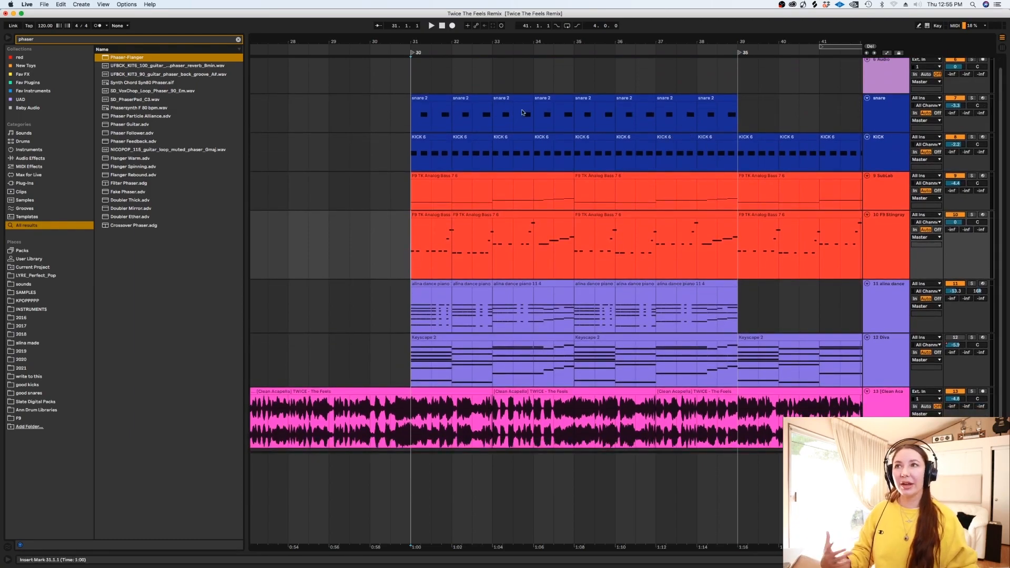
{"action": "left_click", "coordinate": [874, 152]}
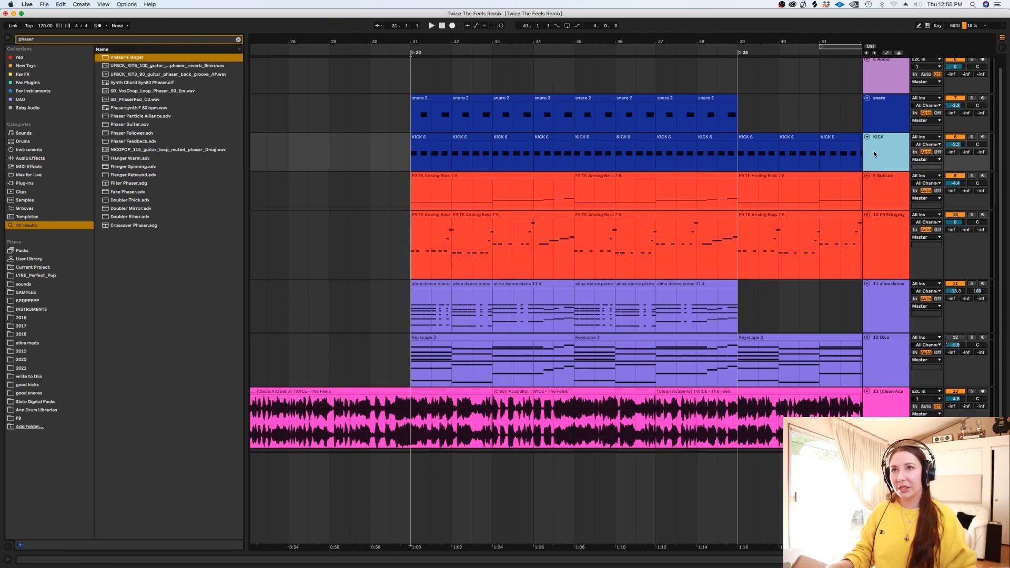
{"action": "left_click", "coordinate": [950, 146]}
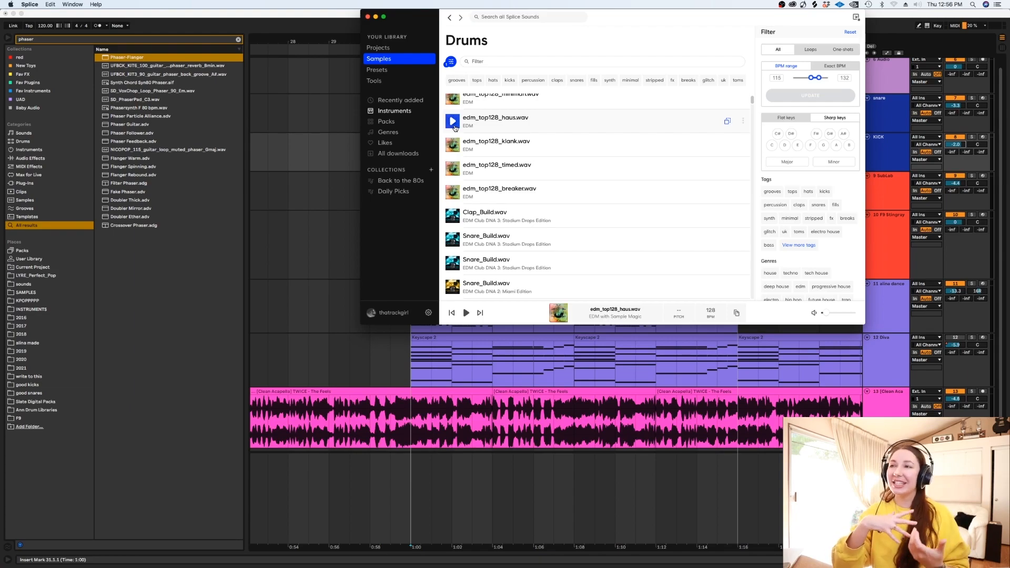
Step: Audition drum samples in Splice from edm_top128_klank.wav down to JT_Kit_03_130_BPM_Drop_Clap.wav and return to Ableton Live
{"action": "scroll", "coordinate": [455, 127], "scroll_direction": "down", "scroll_amount": 1}
{"action": "left_click", "coordinate": [456, 129]}
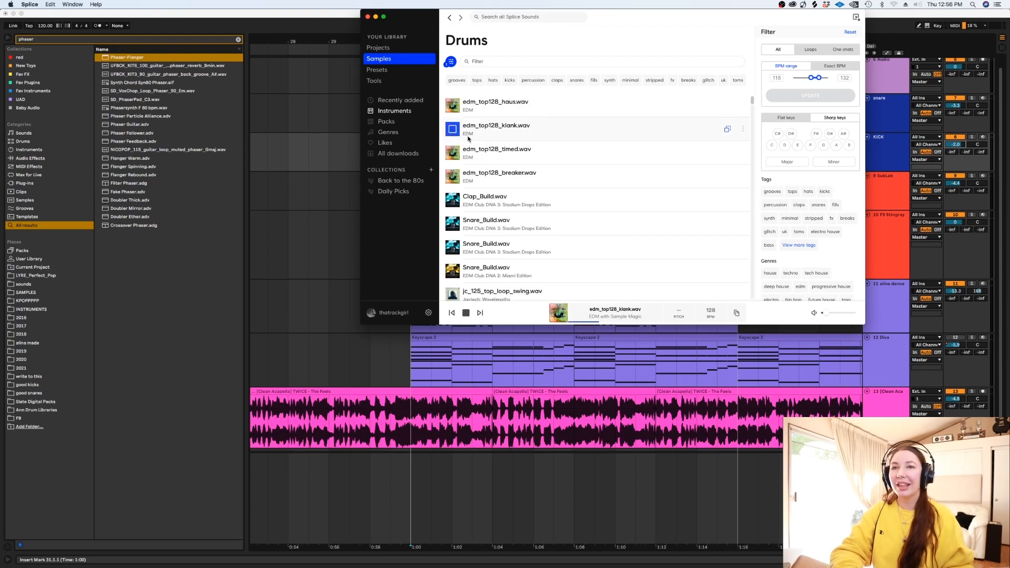
{"action": "key", "text": "Down"}
{"action": "key", "text": "Down"}
{"action": "key", "text": "Down"}
{"action": "key", "text": "Down"}
{"action": "key", "text": "Down"}
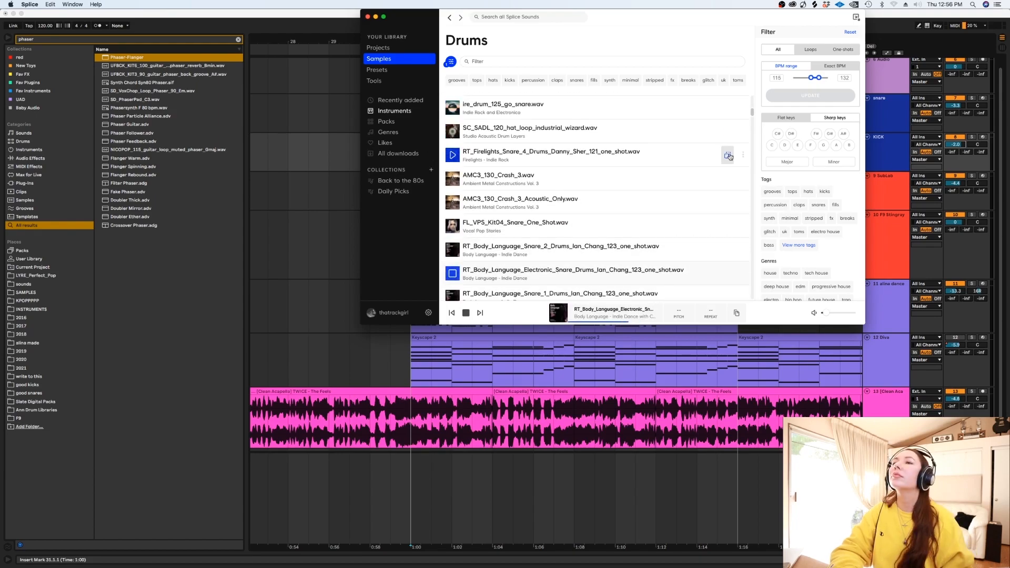
{"action": "key", "text": "Down"}
{"action": "key", "text": "Down"}
{"action": "key", "text": "Down"}
{"action": "key", "text": "Down"}
{"action": "key", "text": "Up"}
{"action": "key", "text": "Up"}
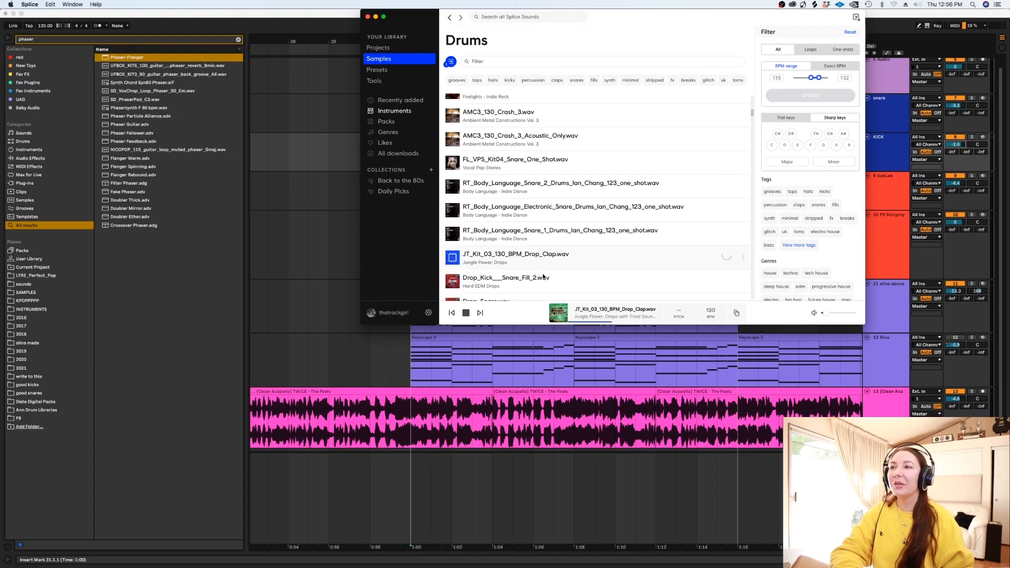
{"action": "key", "text": "super+Tab"}
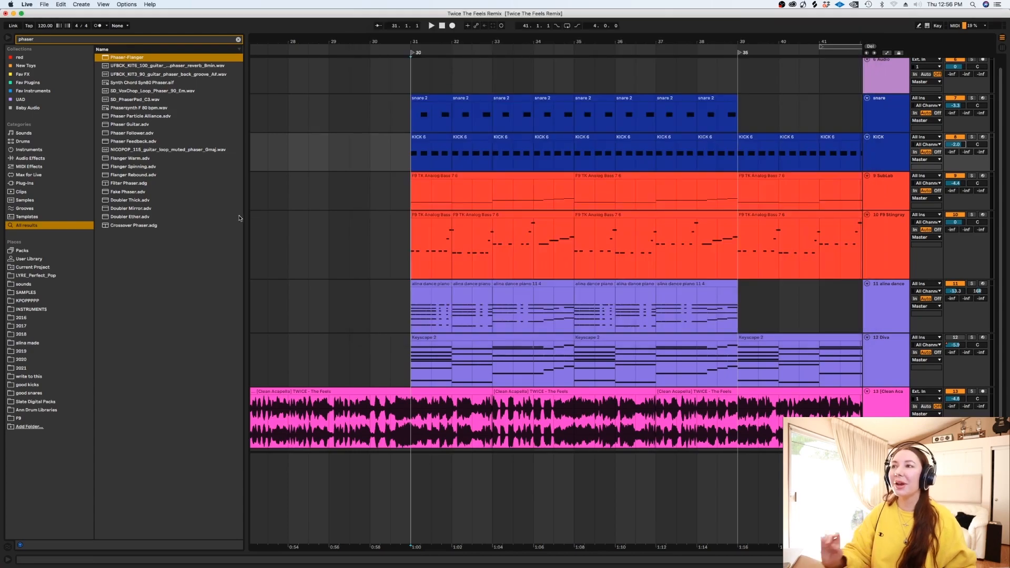
Step: Duplicate the snare track in the Ableton Live arrangement
{"action": "left_click", "coordinate": [815, 6]}
{"action": "key", "text": "super+Tab"}
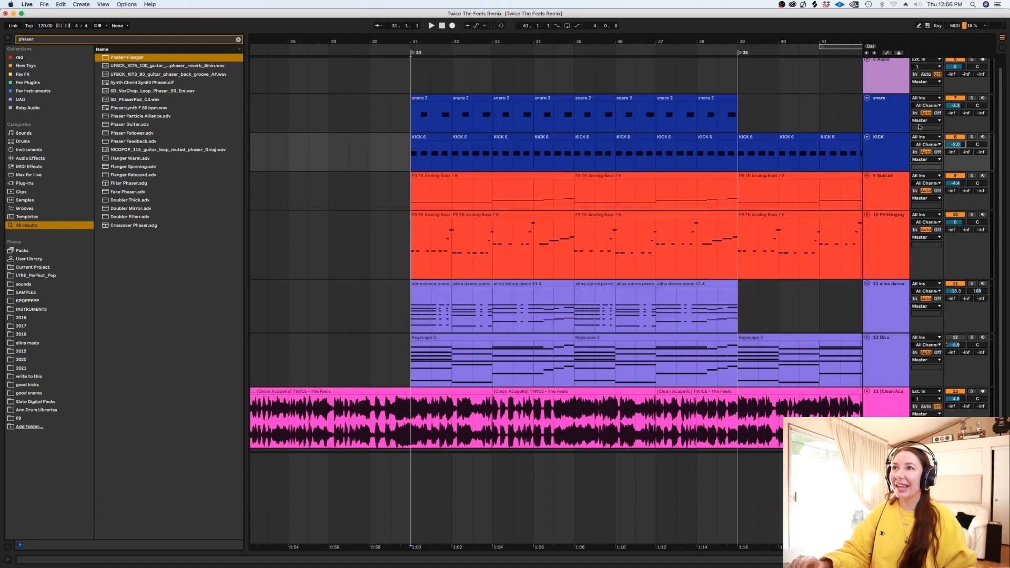
{"action": "left_click", "coordinate": [896, 115]}
{"action": "key", "text": "super+d"}
Step: Place JT_Kit_03_130_BPM_Drop_Clap at bar 37 on a new audio track above KICK and delete everything after its first hit
{"action": "left_click", "coordinate": [656, 158]}
{"action": "key", "text": "super+t"}
{"action": "key", "text": "b"}
{"action": "key", "text": "super+v"}
{"action": "left_click", "coordinate": [668, 193], "text": "shift"}
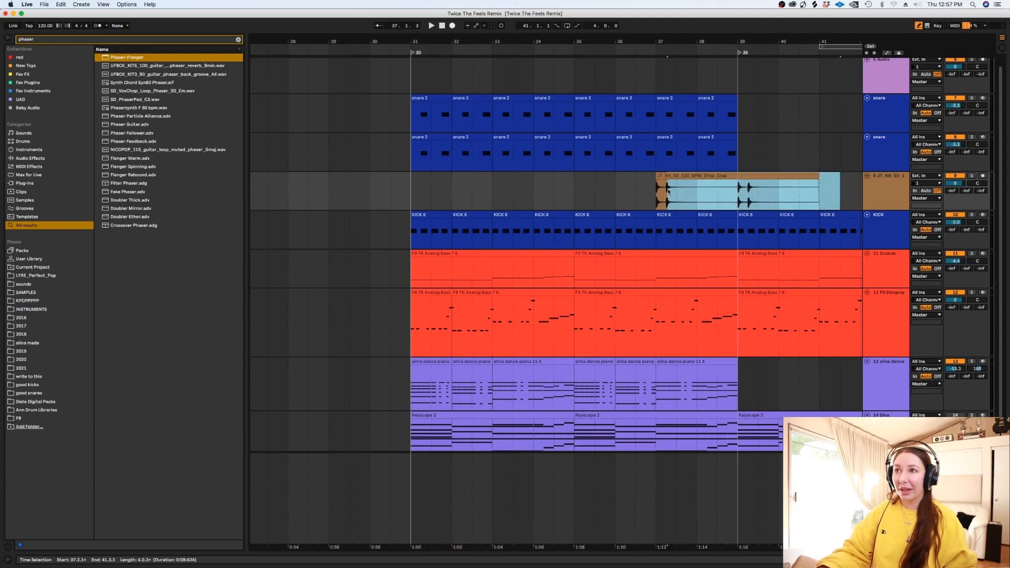
{"action": "key", "text": "Delete"}
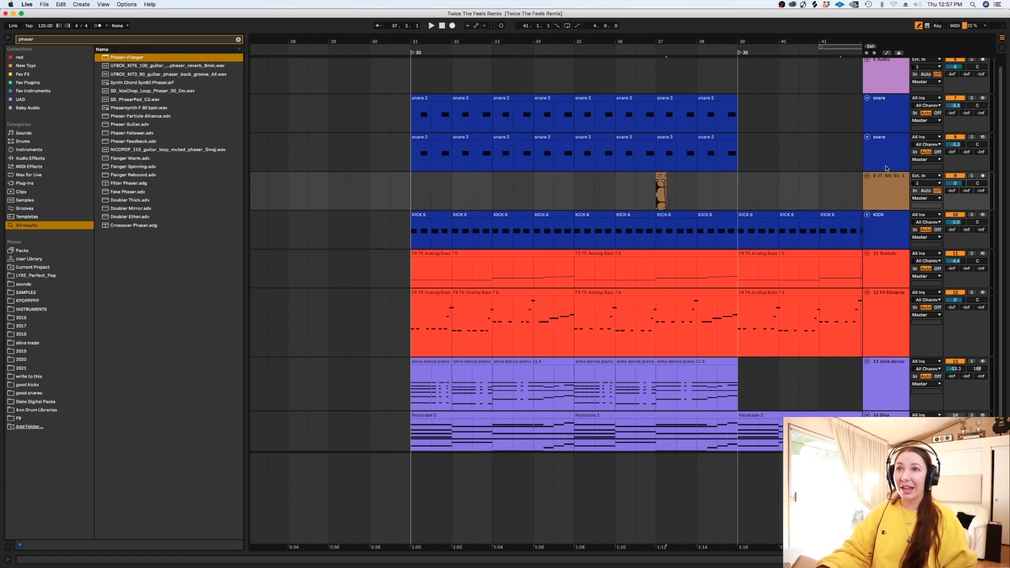
Step: Replace the sample in the duplicated snare track's Drum Rack with the trimmed drop clap and move its start point slightly later
{"action": "double_click", "coordinate": [886, 152]}
{"action": "left_click", "coordinate": [660, 177]}
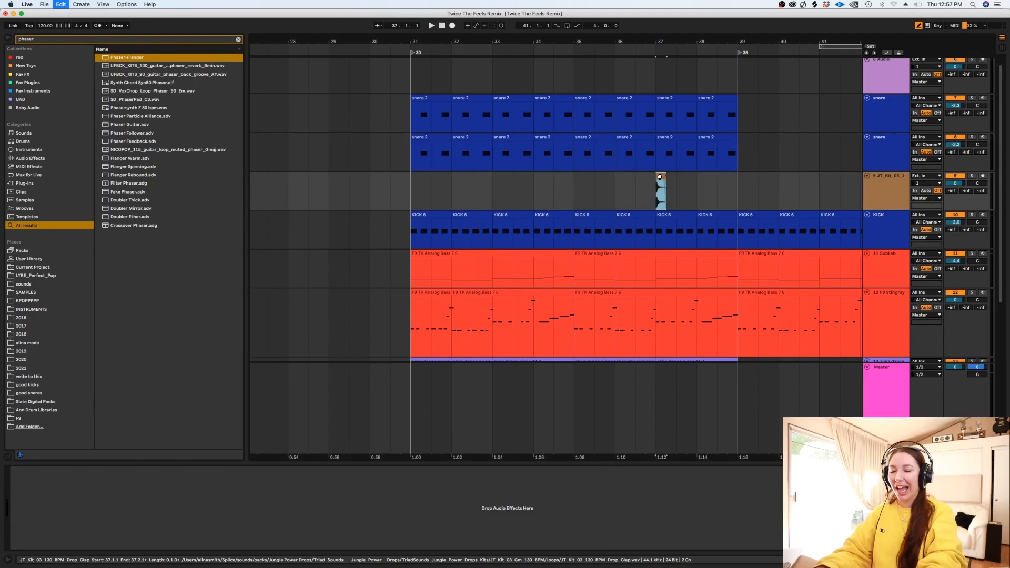
{"action": "left_click", "coordinate": [887, 162]}
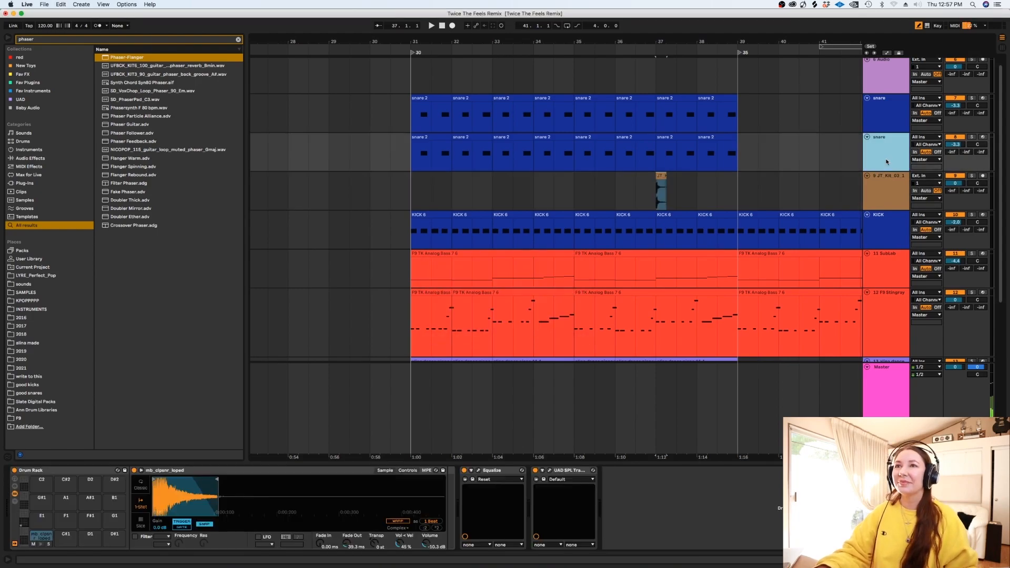
{"action": "left_click_drag", "start_coordinate": [660, 177], "coordinate": [221, 498]}
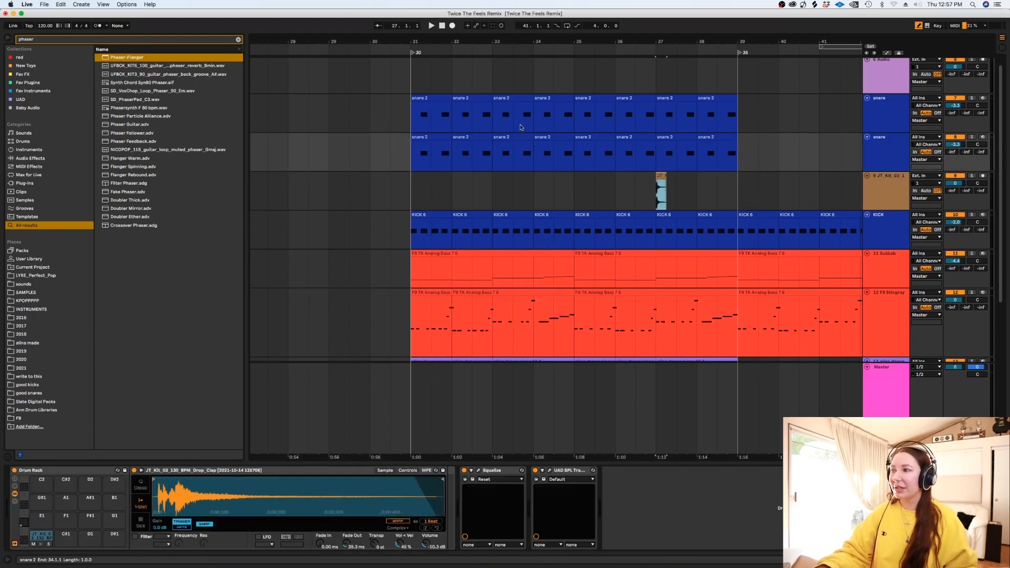
{"action": "left_click_drag", "start_coordinate": [154, 481], "coordinate": [159, 483]}
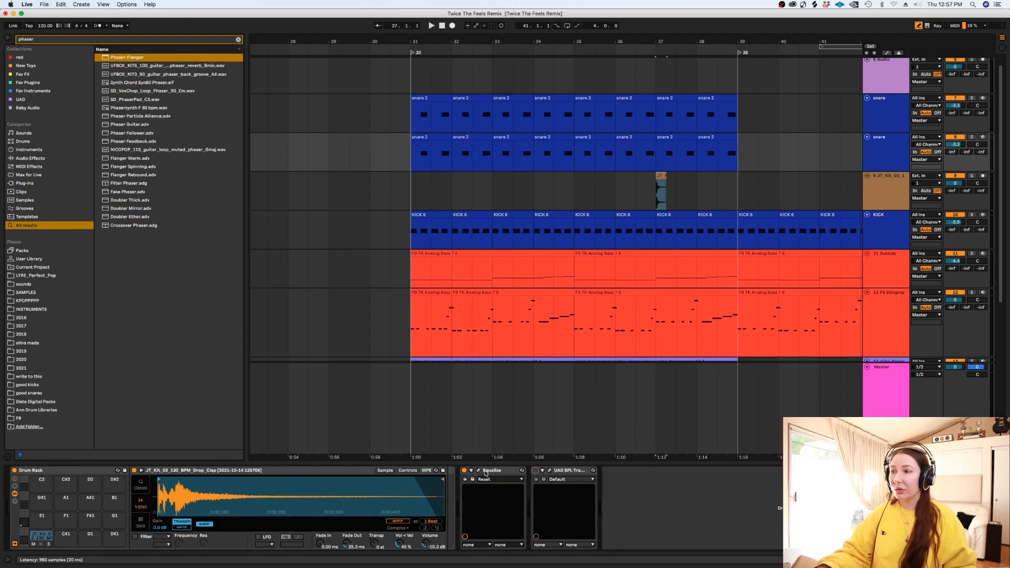
Step: Play from bar 30.3, solo-check the duplicated snare, and balance both snare tracks, setting the original to -6.4 dB
{"action": "left_click_drag", "start_coordinate": [410, 150], "coordinate": [391, 150]}
{"action": "key", "text": "space"}
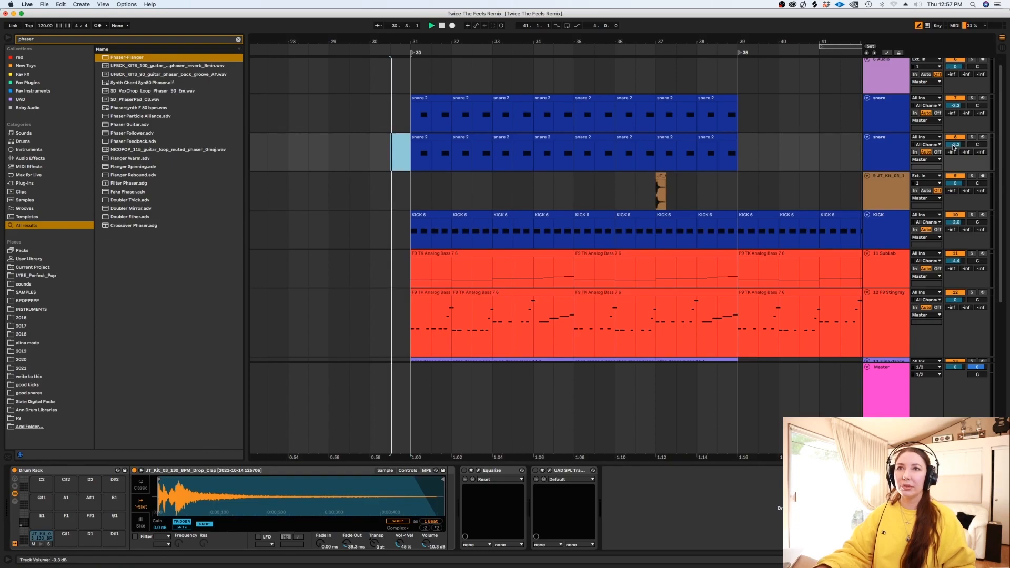
{"action": "left_click", "coordinate": [970, 137]}
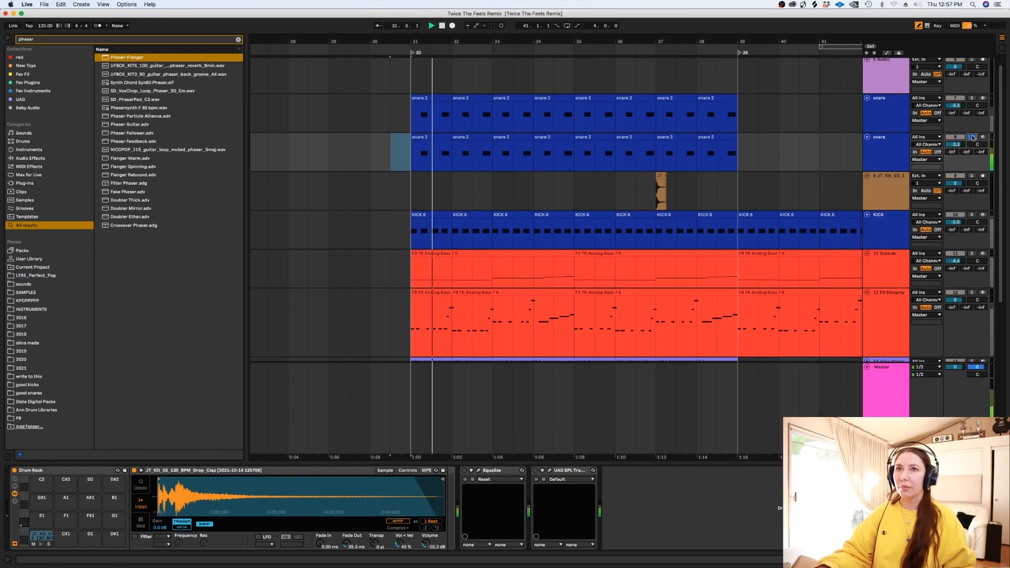
{"action": "left_click_drag", "start_coordinate": [958, 145], "coordinate": [959, 148]}
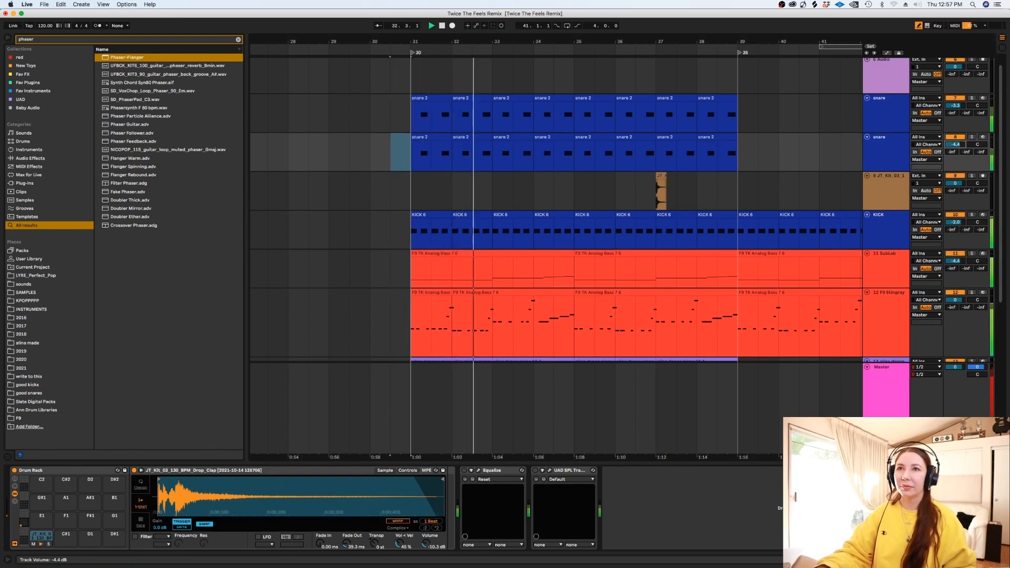
{"action": "left_click_drag", "start_coordinate": [956, 106], "coordinate": [956, 137]}
Step: Stop playback and delete the leftover JT_Kit_03 clap audio track
{"action": "left_click", "coordinate": [890, 193]}
{"action": "key", "text": "space"}
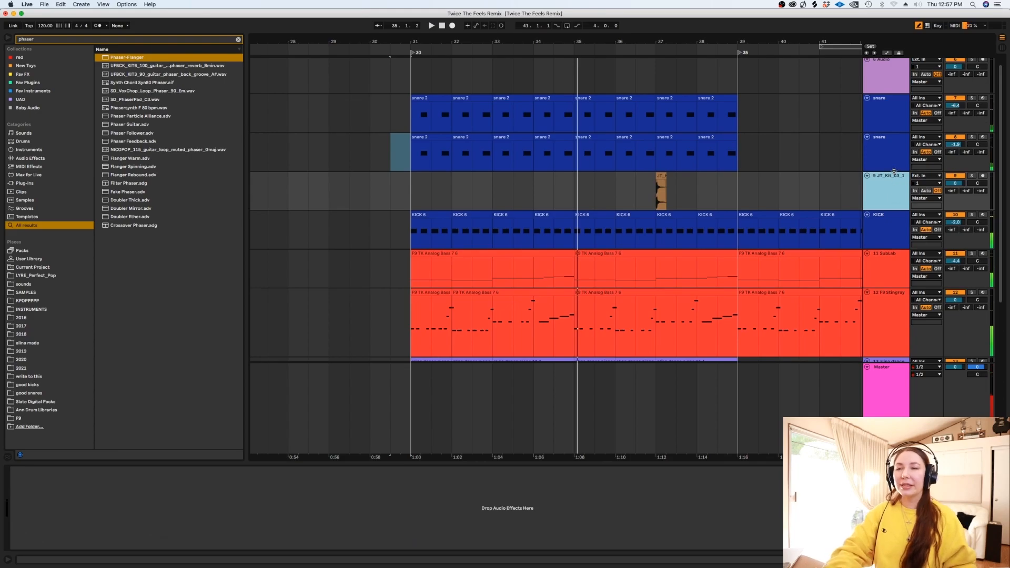
{"action": "left_click", "coordinate": [762, 197]}
{"action": "left_click", "coordinate": [876, 193]}
{"action": "key", "text": "Delete"}
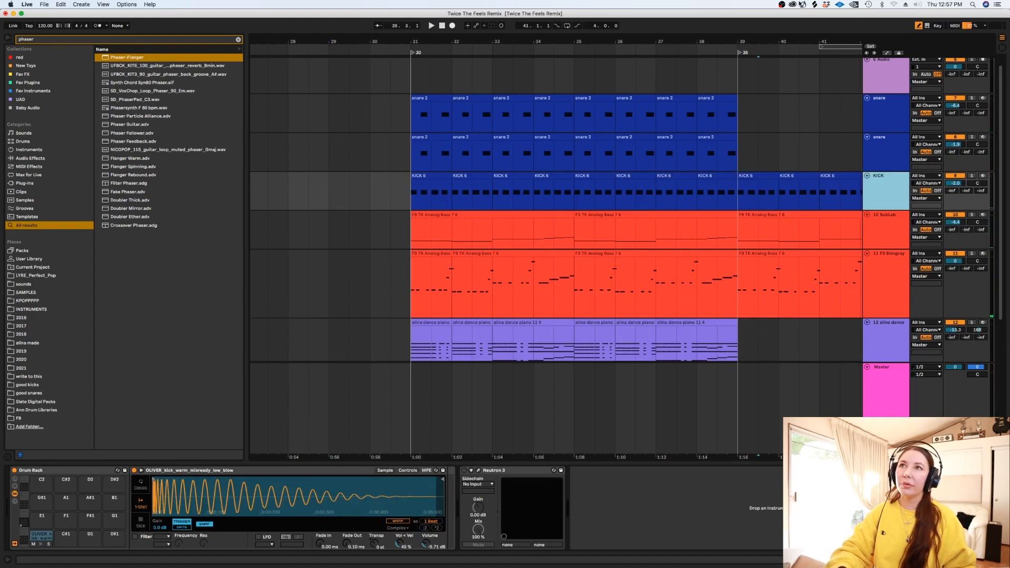
Step: Switch to Splice, audition further drum samples down the list, and filter the Drums samples by the tops tag
{"action": "left_click", "coordinate": [816, 4]}
{"action": "key", "text": "Down"}
{"action": "key", "text": "Down"}
{"action": "key", "text": "Down"}
{"action": "key", "text": "Down"}
{"action": "key", "text": "Down"}
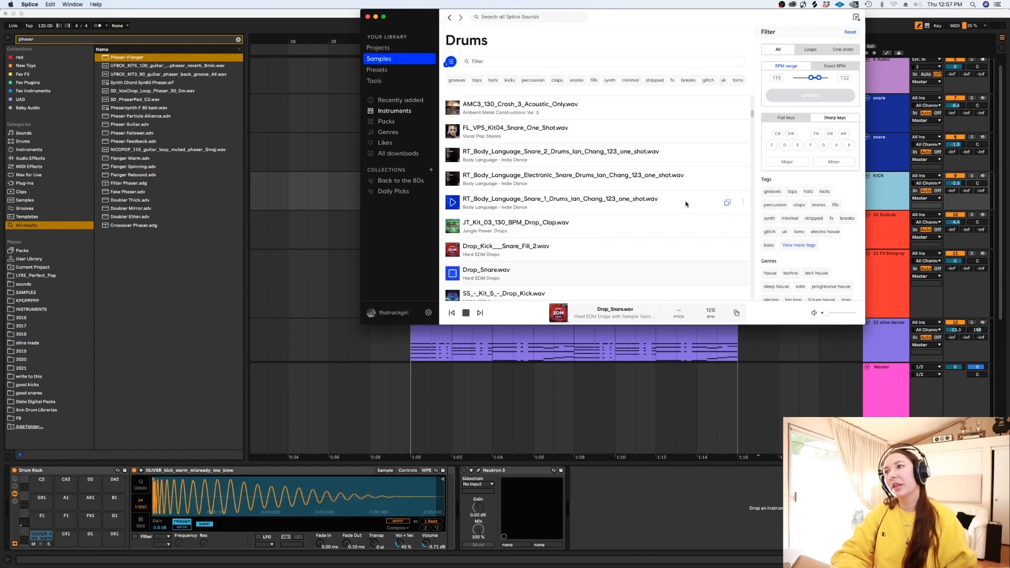
{"action": "key", "text": "Down"}
{"action": "left_click", "coordinate": [792, 192]}
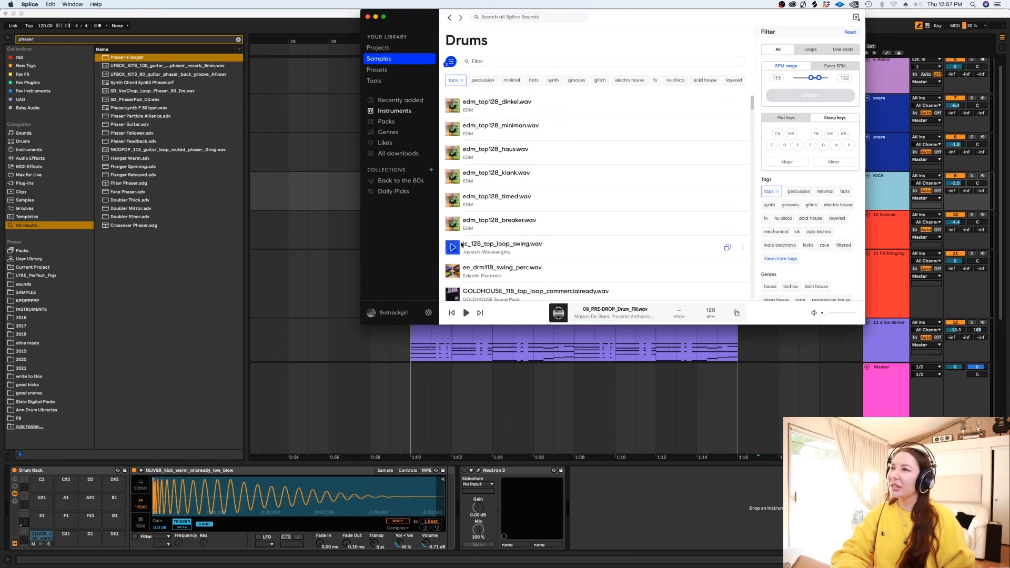
Step: Enlarge the Splice window, get TA_MK_TOPS21_125bpm_Bm.wav, and place it at bar 31 on a new audio track below KICK in Ableton Live
{"action": "left_click_drag", "start_coordinate": [864, 324], "coordinate": [932, 431]}
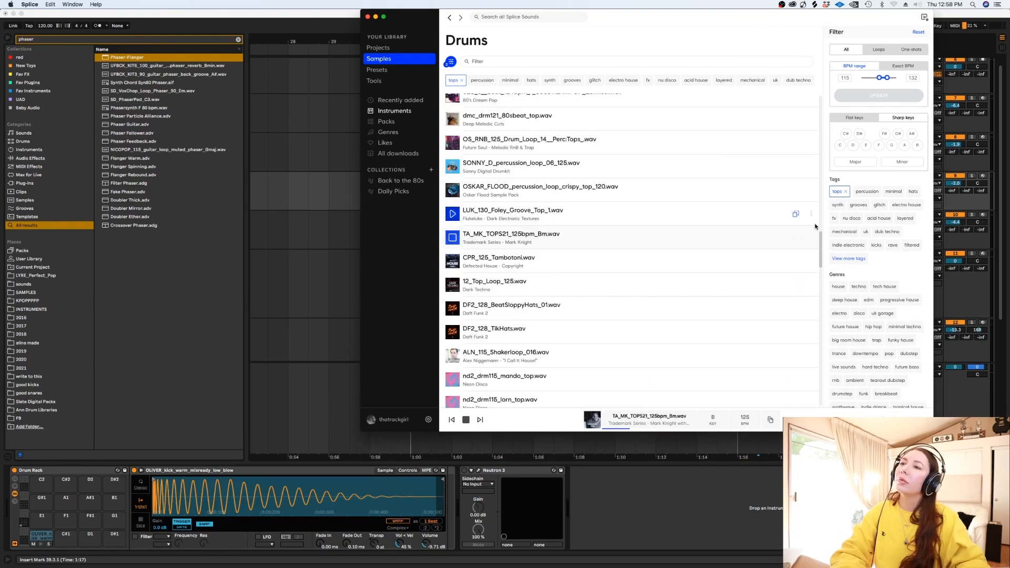
{"action": "left_click", "coordinate": [794, 239]}
{"action": "left_click", "coordinate": [453, 238]}
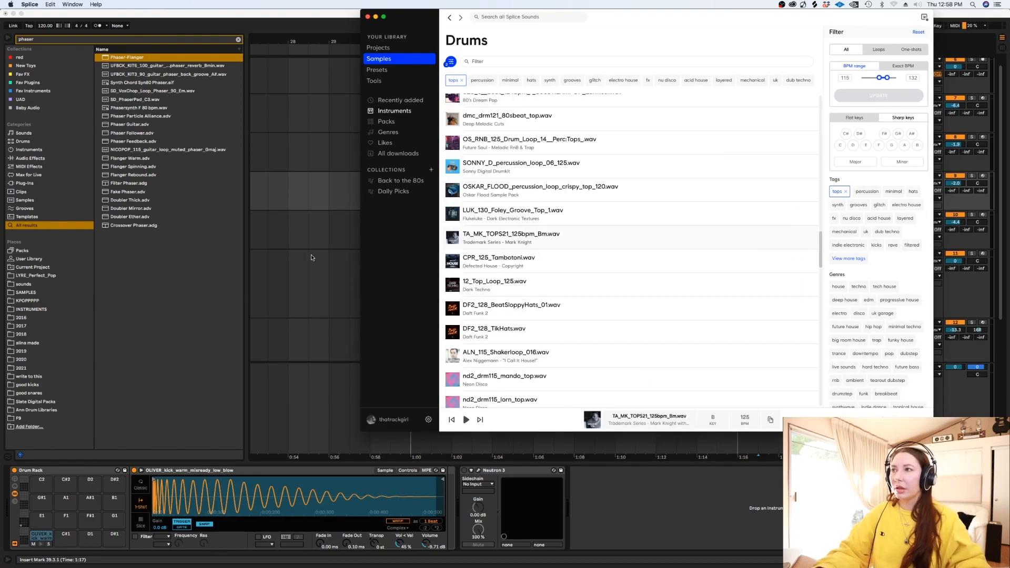
{"action": "left_click", "coordinate": [314, 257]}
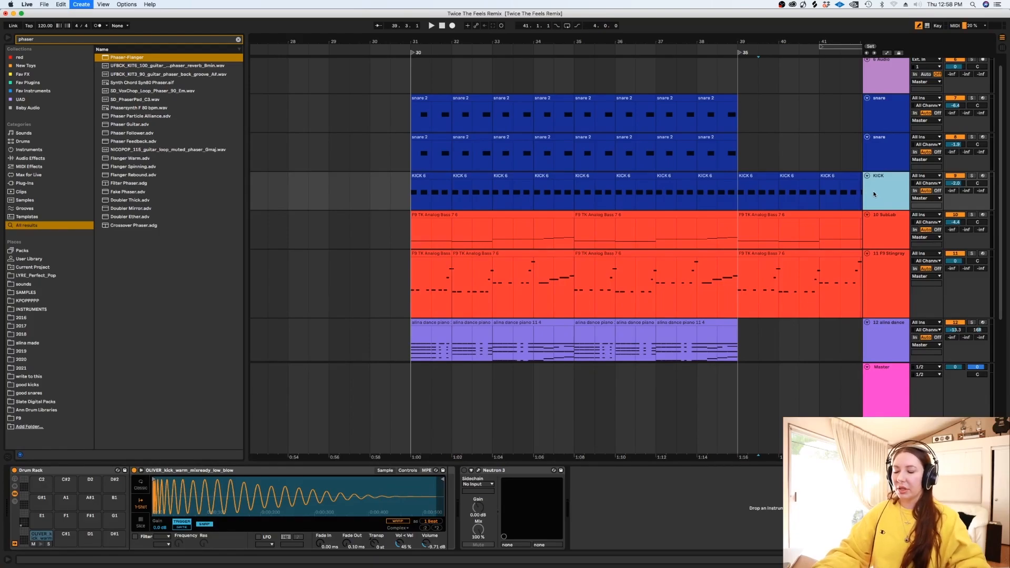
{"action": "key", "text": "super+v"}
{"action": "key", "text": "space"}
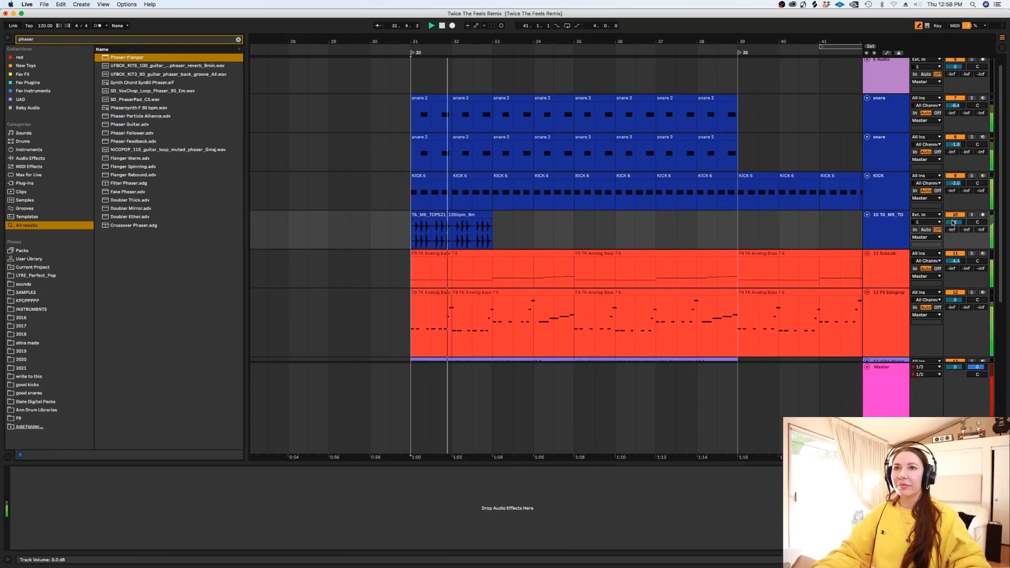
Step: Duplicate the TA_MK_TOPS21 loop three times to fill bars 31 to 39 and set its track volume to -7.7 dB
{"action": "left_click", "coordinate": [451, 212]}
{"action": "key", "text": "super+d"}
{"action": "key", "text": "super+d"}
{"action": "key", "text": "super+d"}
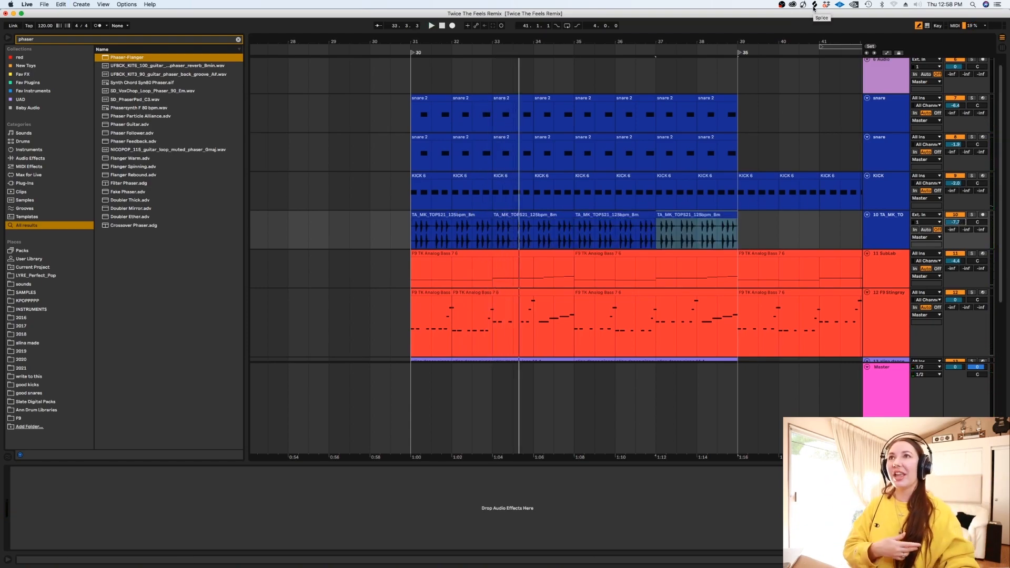
Step: Find WINNEL_top_loop_11_126.wav in Splice and place it at bar 31 on a new Ableton Live track above SubLab
{"action": "left_click", "coordinate": [814, 6]}
{"action": "key", "text": "Down"}
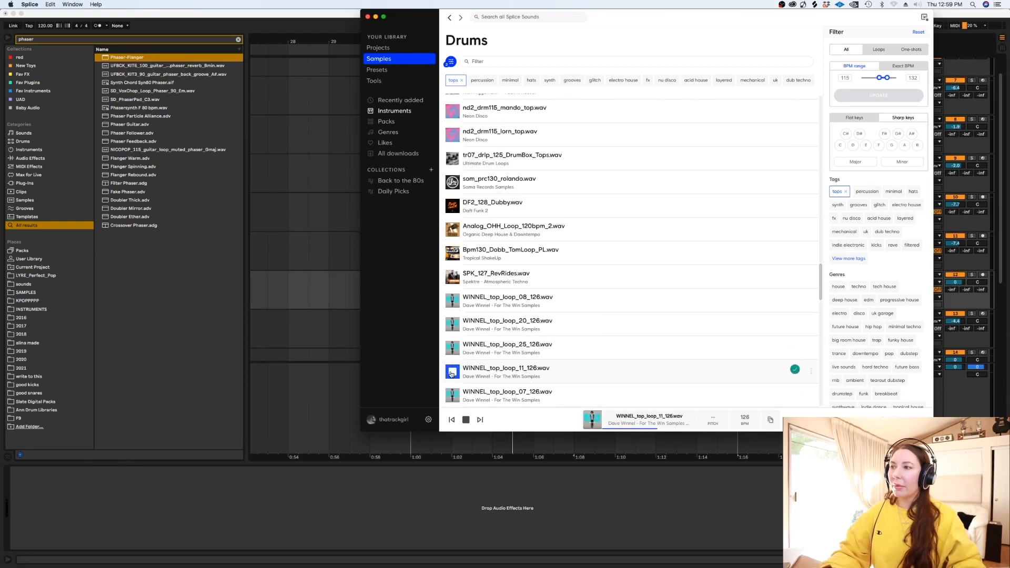
{"action": "left_click_drag", "start_coordinate": [451, 374], "coordinate": [412, 292]}
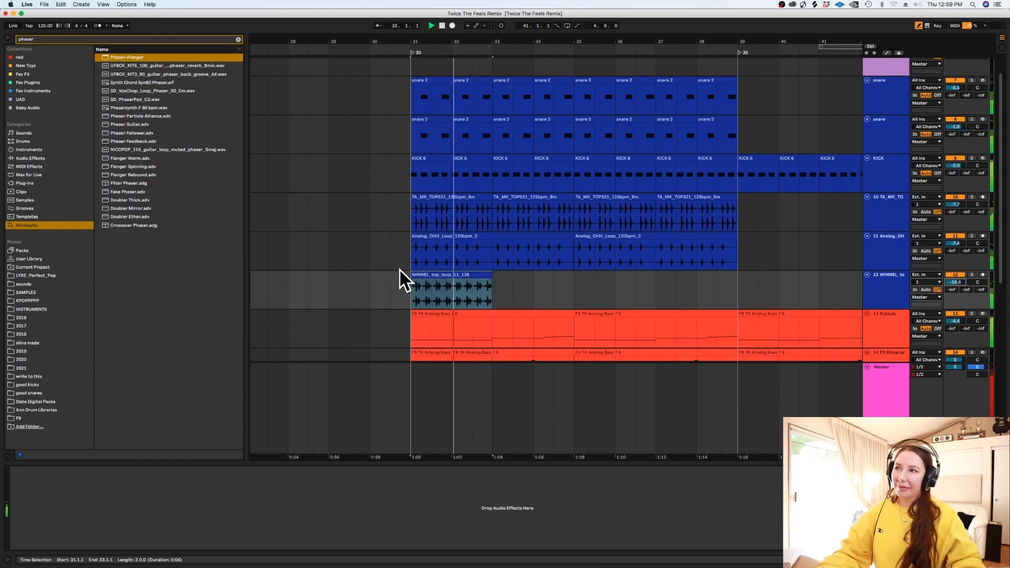
Step: Duplicate the WINNEL top loop three times up to bar 39 and lower its track volume to -15.3 dB
{"action": "left_click", "coordinate": [419, 275]}
{"action": "key", "text": "ctrl+d"}
{"action": "key", "text": "ctrl+d"}
{"action": "key", "text": "ctrl+d"}
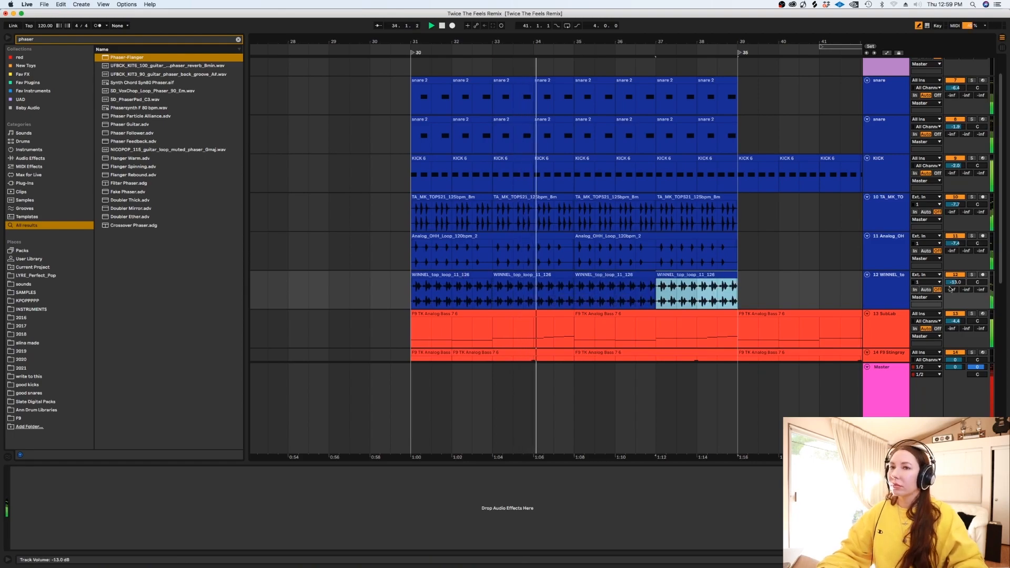
{"action": "left_click_drag", "start_coordinate": [954, 283], "coordinate": [955, 289]}
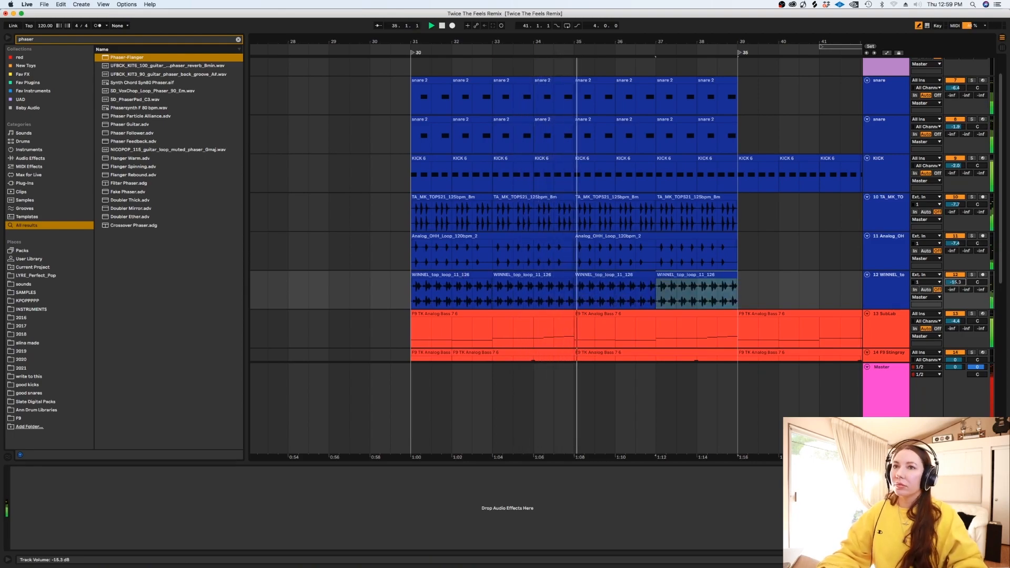
Step: Group the three top loop tracks and name the group toploops
{"action": "left_click", "coordinate": [879, 206], "text": "shift"}
{"action": "key", "text": "ctrl+g"}
{"action": "left_click", "coordinate": [884, 206]}
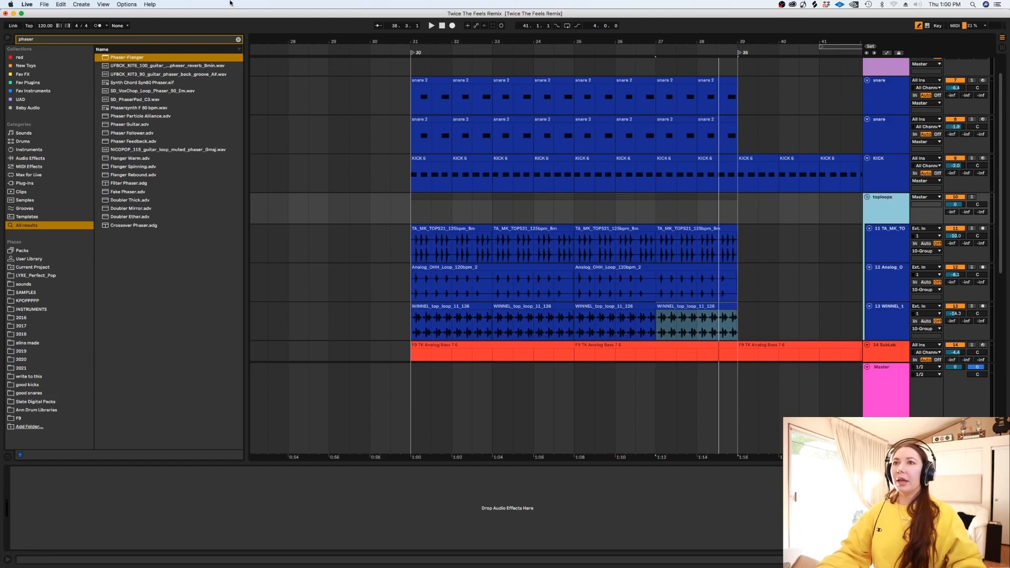
Step: Search the browser for "equa" and load the Equalize plug-in on the toploops group
{"action": "left_click", "coordinate": [239, 39]}
{"action": "type", "text": "equa"}
{"action": "double_click", "coordinate": [120, 174]}
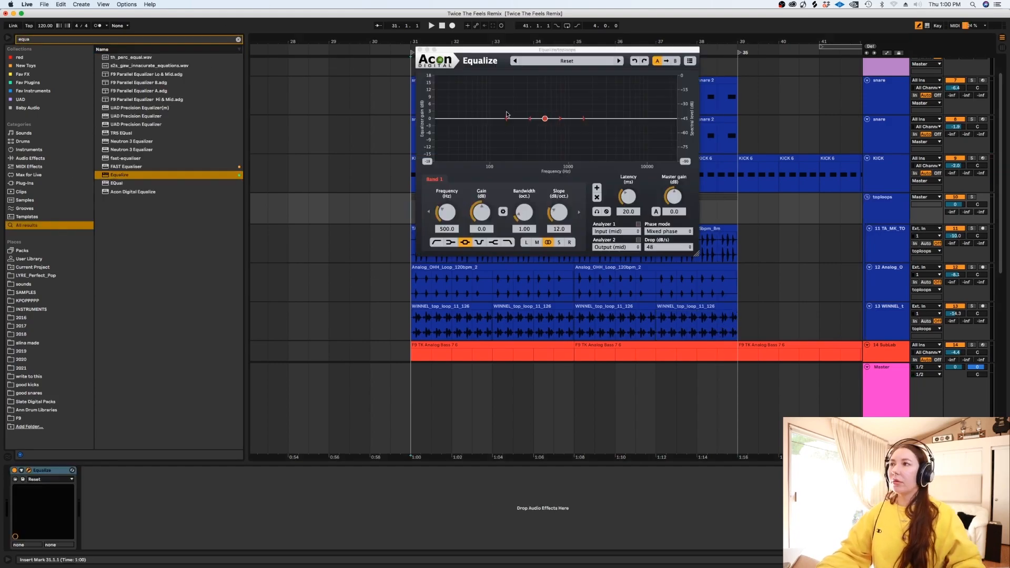
Step: Add a low cut and a high shelf at 6017.2 Hz with 7.0 dB gain in Equalize
{"action": "double_click", "coordinate": [469, 119]}
{"action": "left_click_drag", "start_coordinate": [469, 120], "coordinate": [506, 120]}
{"action": "double_click", "coordinate": [626, 119]}
{"action": "left_click_drag", "start_coordinate": [627, 119], "coordinate": [630, 102]}
Step: Play the soloed toploops group and restrict the high shelf to the side channel at 5880.1 Hz with 8.8 dB gain
{"action": "key", "text": "space"}
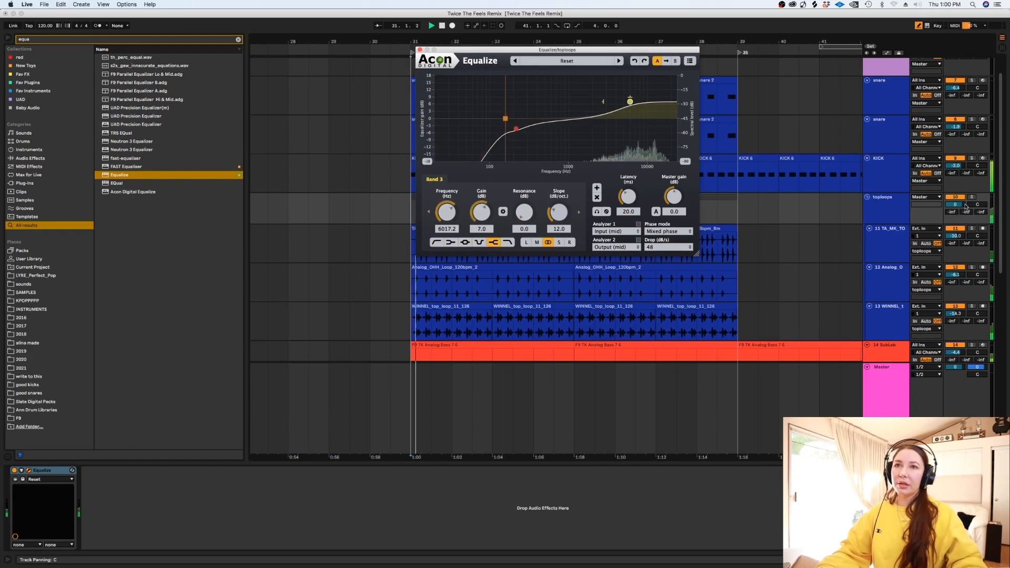
{"action": "left_click", "coordinate": [972, 198]}
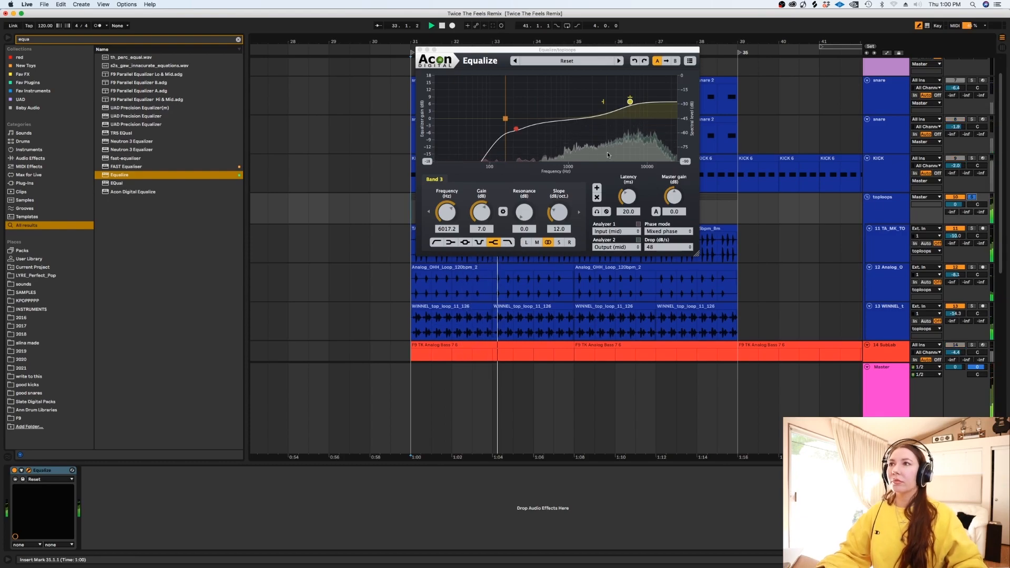
{"action": "left_click", "coordinate": [560, 245]}
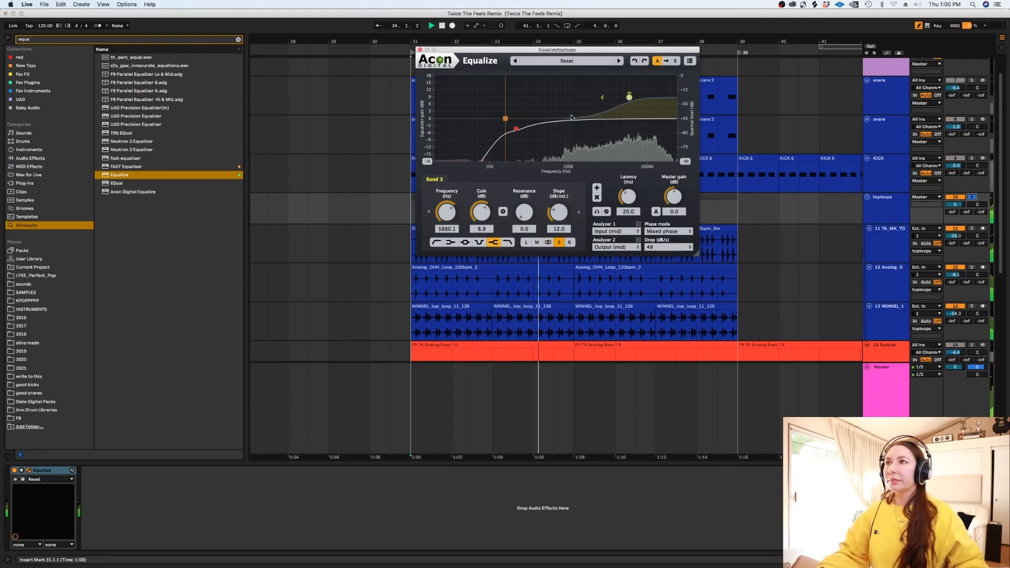
Step: Raise the low-cut frequency in Equalize, stop playback, and close the plug-in window
{"action": "double_click", "coordinate": [542, 136]}
{"action": "left_click_drag", "start_coordinate": [505, 120], "coordinate": [527, 121]}
{"action": "key", "text": "space"}
{"action": "left_click", "coordinate": [420, 50]}
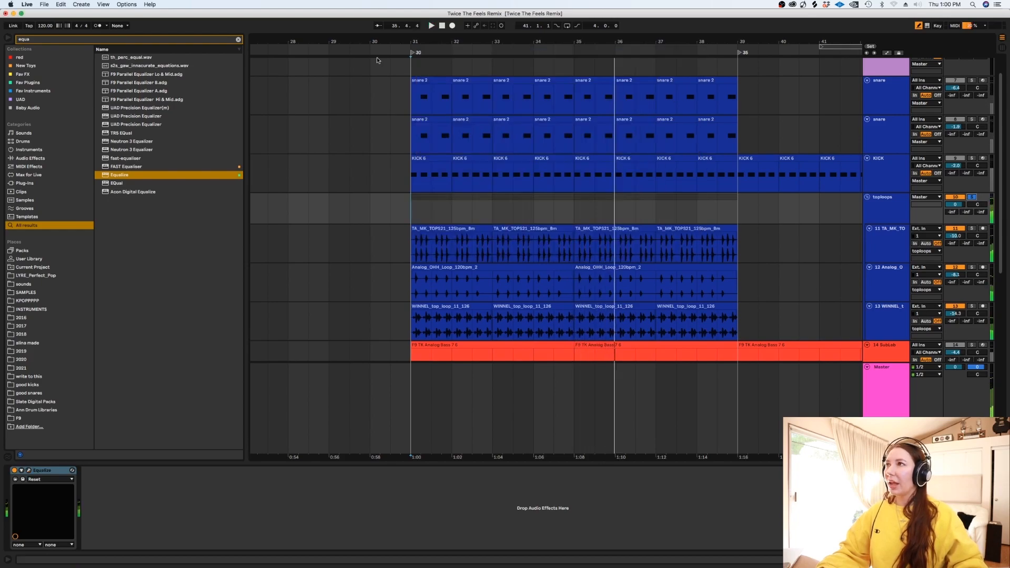
Step: Search the browser for "spread" and load the Spread plug-in after Equalize on the toploops group
{"action": "left_click", "coordinate": [238, 40]}
{"action": "type", "text": "spread"}
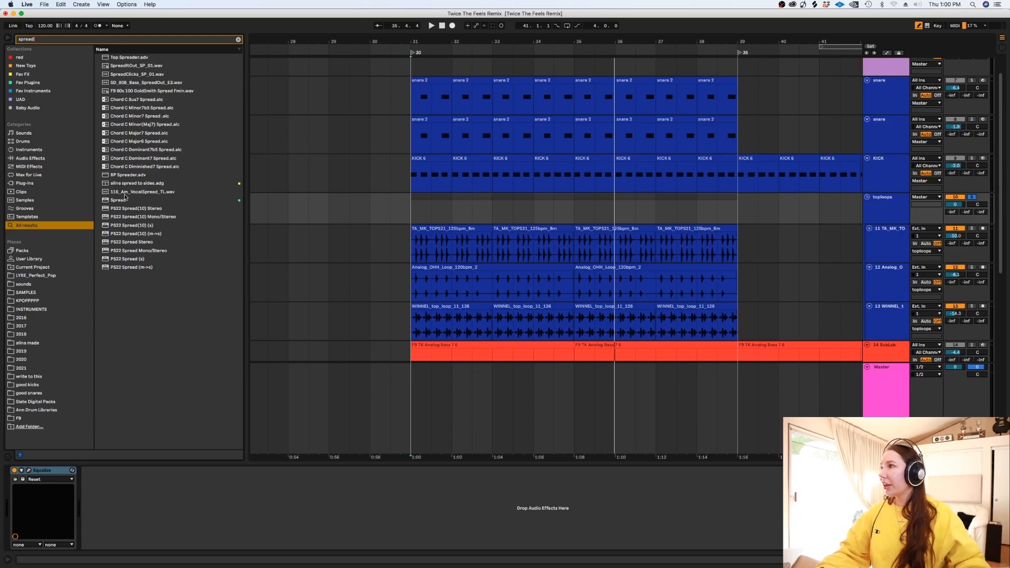
{"action": "left_click", "coordinate": [122, 200]}
{"action": "left_click_drag", "start_coordinate": [425, 213], "coordinate": [439, 209]}
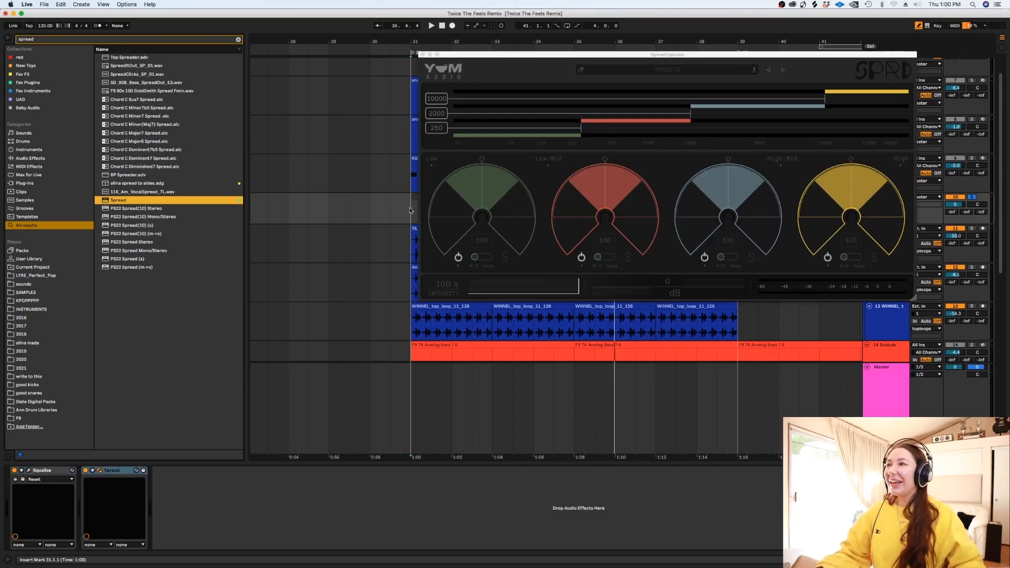
Step: Widen the High band in Spread, reposition the plug-in window, and adjust the High-Mid band's width
{"action": "left_click_drag", "start_coordinate": [844, 195], "coordinate": [834, 205]}
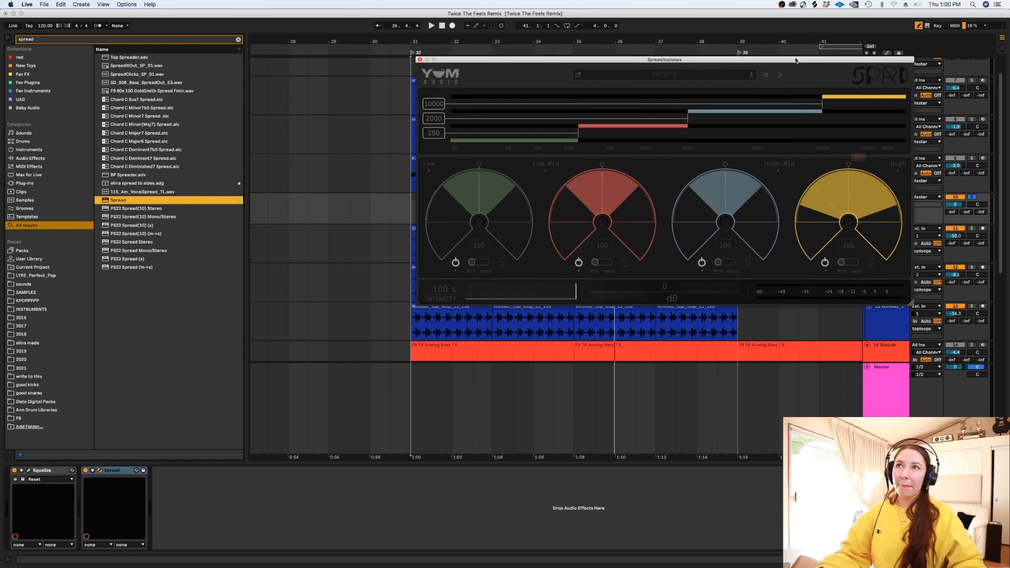
{"action": "left_click_drag", "start_coordinate": [798, 55], "coordinate": [732, 269]}
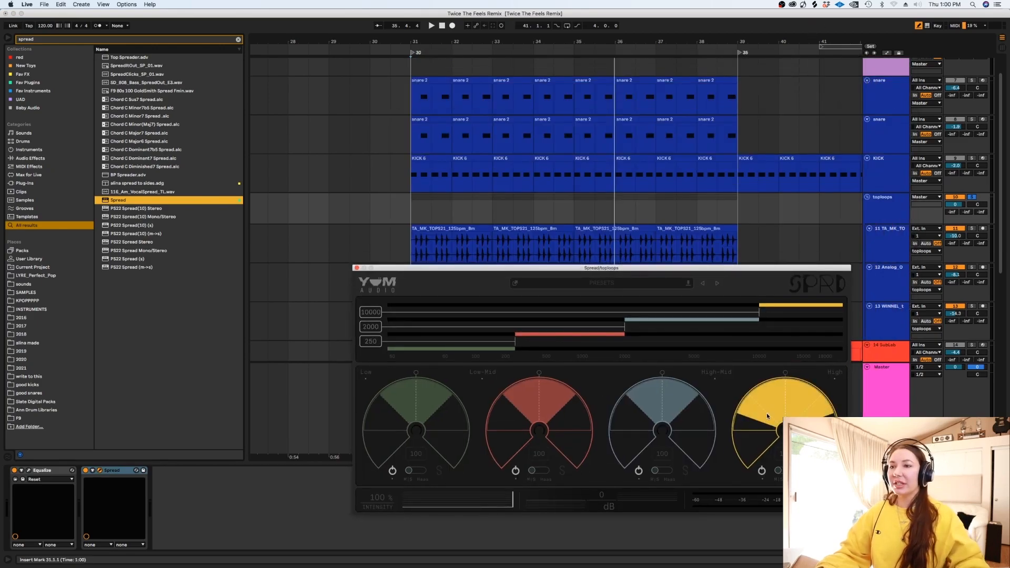
{"action": "mouse_move", "coordinate": [672, 408]}
{"action": "left_mouse_down"}
{"action": "mouse_move", "coordinate": [651, 312]}
{"action": "mouse_move", "coordinate": [638, 327]}
{"action": "mouse_move", "coordinate": [695, 329]}
{"action": "mouse_move", "coordinate": [671, 410]}
{"action": "left_mouse_up"}
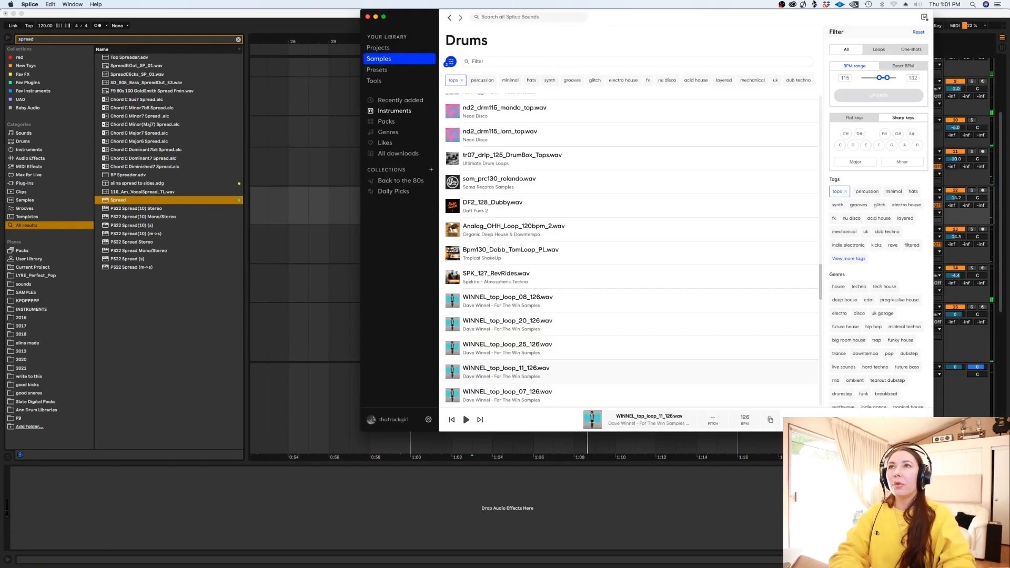
Step: Switch from Splice to Ableton Live and insert an audio track below the WINNEL loop in the toploops group
{"action": "scroll", "coordinate": [736, 168], "scroll_direction": "down", "scroll_amount": 1}
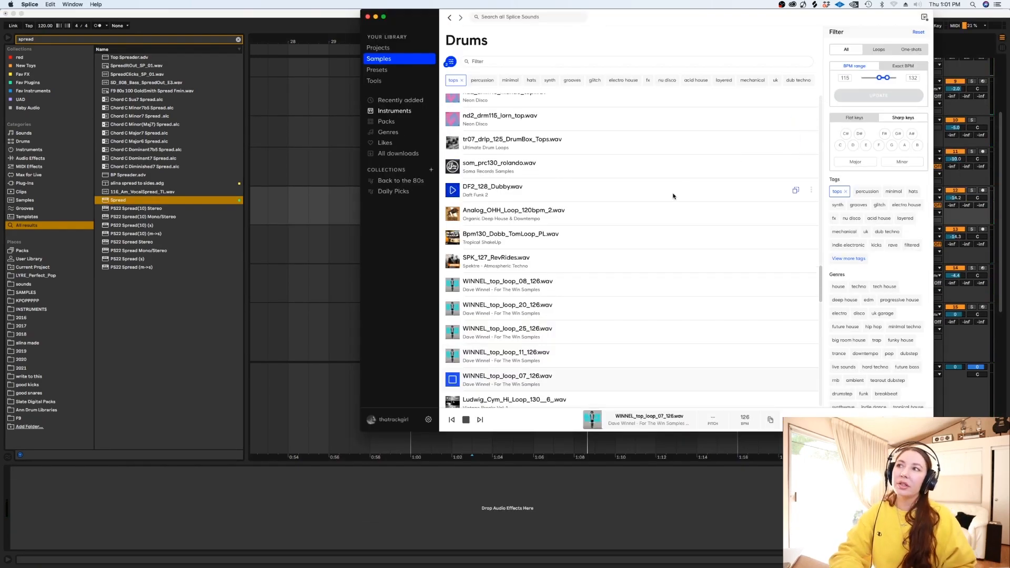
{"action": "key", "text": "super+Tab"}
{"action": "left_click", "coordinate": [895, 236]}
{"action": "key", "text": "super+t"}
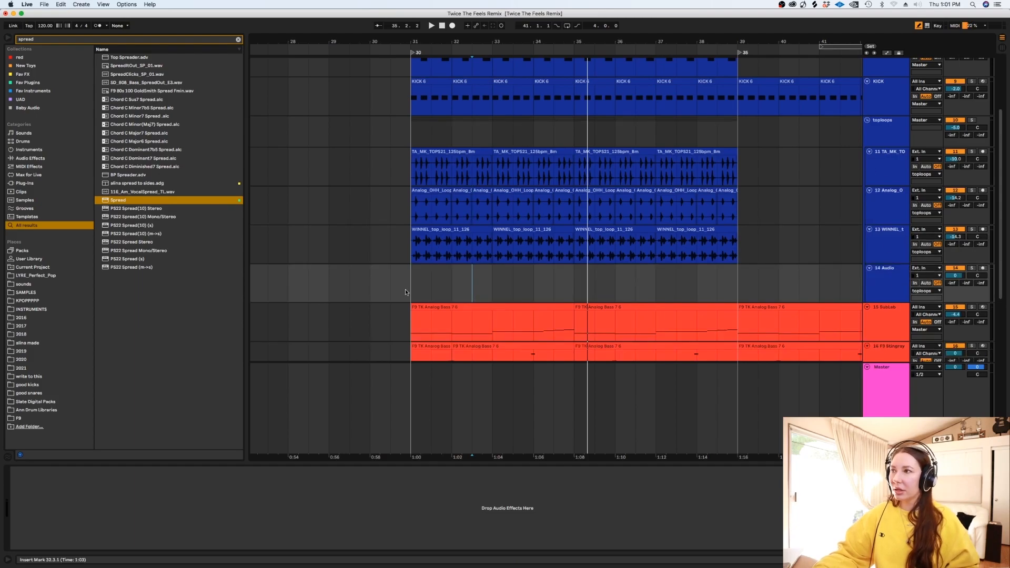
Step: Place the bln_drip128_utopia_hh loop at bar 31 on the new audio track and lower its volume to -20.3 dB
{"action": "left_click_drag", "start_coordinate": [405, 292], "coordinate": [412, 288]}
{"action": "key", "text": "space"}
{"action": "mouse_move", "coordinate": [960, 275]}
{"action": "left_mouse_down"}
{"action": "mouse_move", "coordinate": [961, 301]}
{"action": "mouse_move", "coordinate": [955, 272]}
{"action": "left_mouse_up"}
Step: Duplicate the bln_drip128_utopia_hh clip three times to fill bars 31 to 39 and play the section
{"action": "left_click", "coordinate": [465, 270]}
{"action": "key", "text": "space"}
{"action": "key", "text": "super+d"}
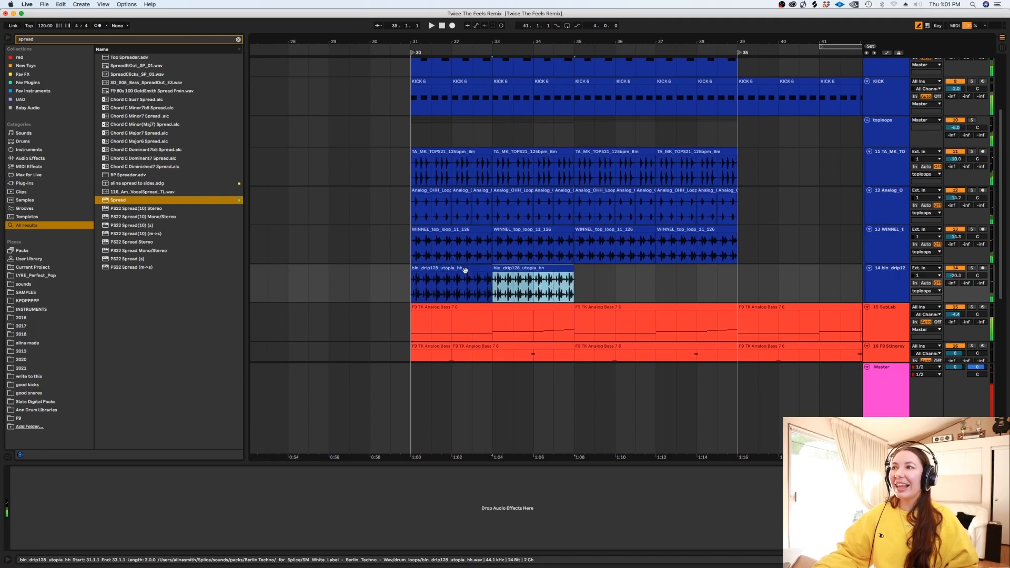
{"action": "key", "text": "super+d"}
{"action": "key", "text": "super+d"}
{"action": "left_click", "coordinate": [423, 289]}
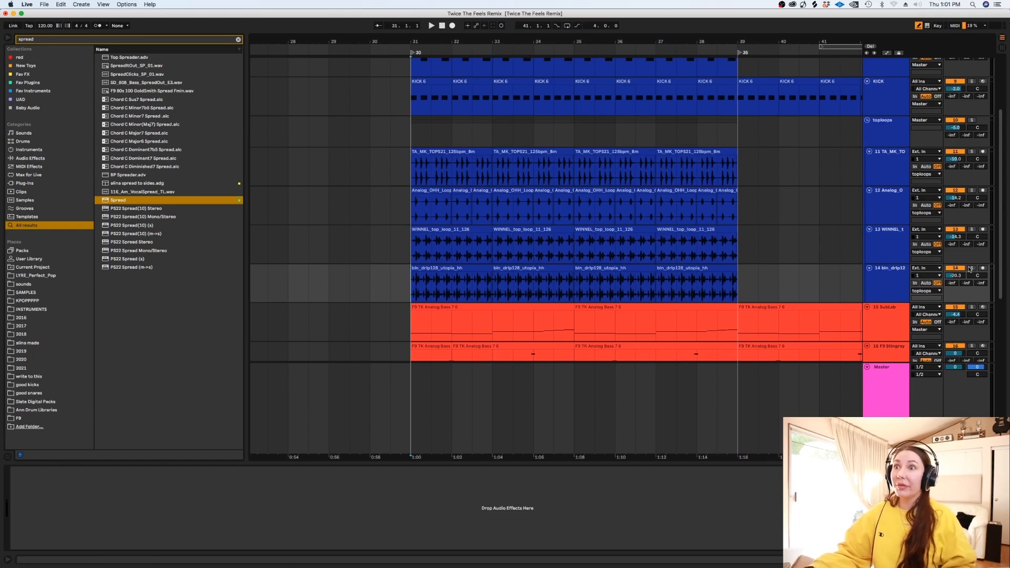
{"action": "key", "text": "space"}
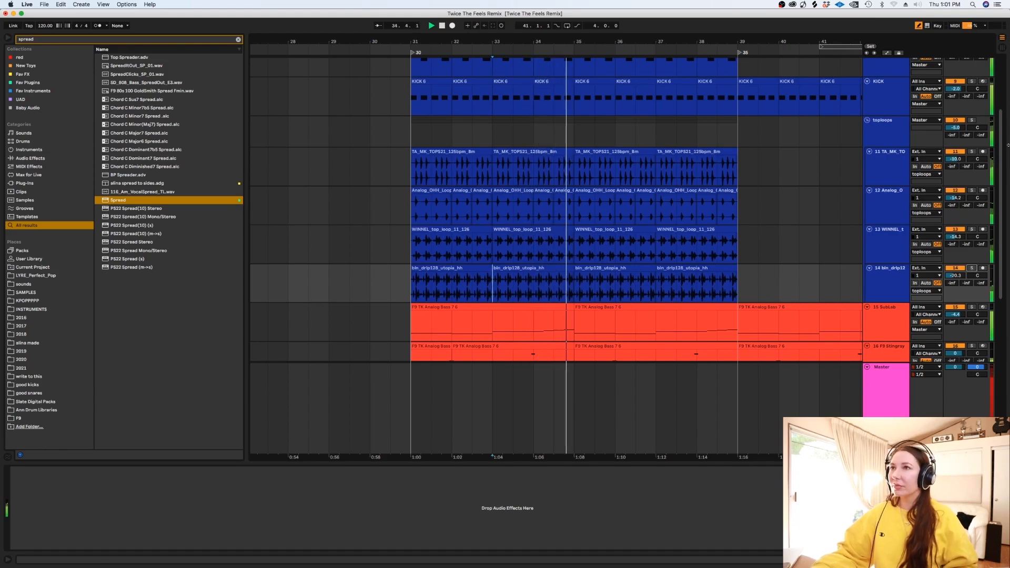
Step: Fold the toploops group and set the playback position at the start of the F9 Stingray bass clips
{"action": "left_click", "coordinate": [867, 121]}
{"action": "left_click", "coordinate": [383, 184]}
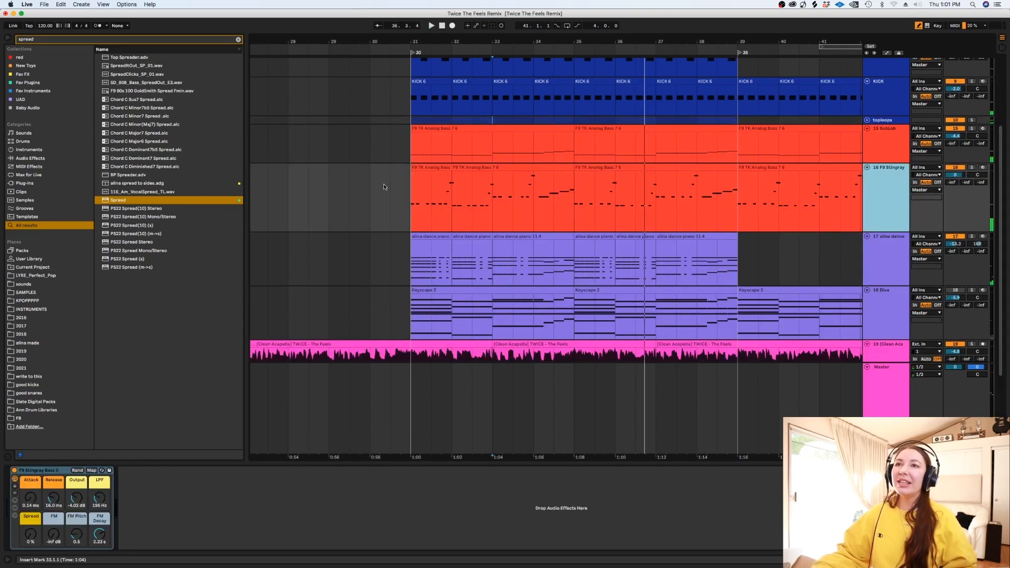
{"action": "left_click", "coordinate": [427, 215]}
{"action": "left_click", "coordinate": [405, 215]}
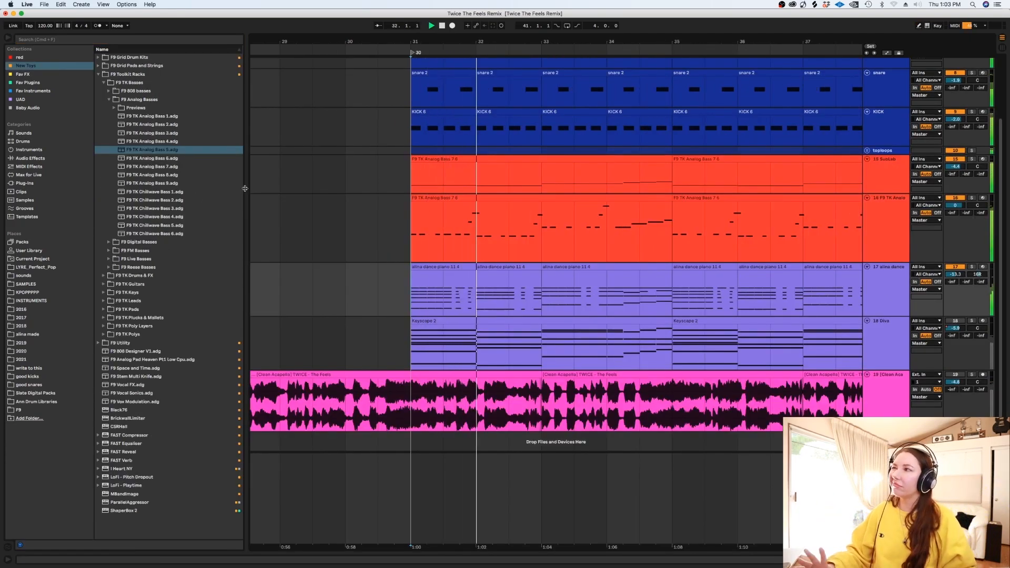
Step: Audition the F9 TK Analog bass soloed and in the full mix, and raise the vocal track's volume to -3.2 dB
{"action": "key", "text": "minus"}
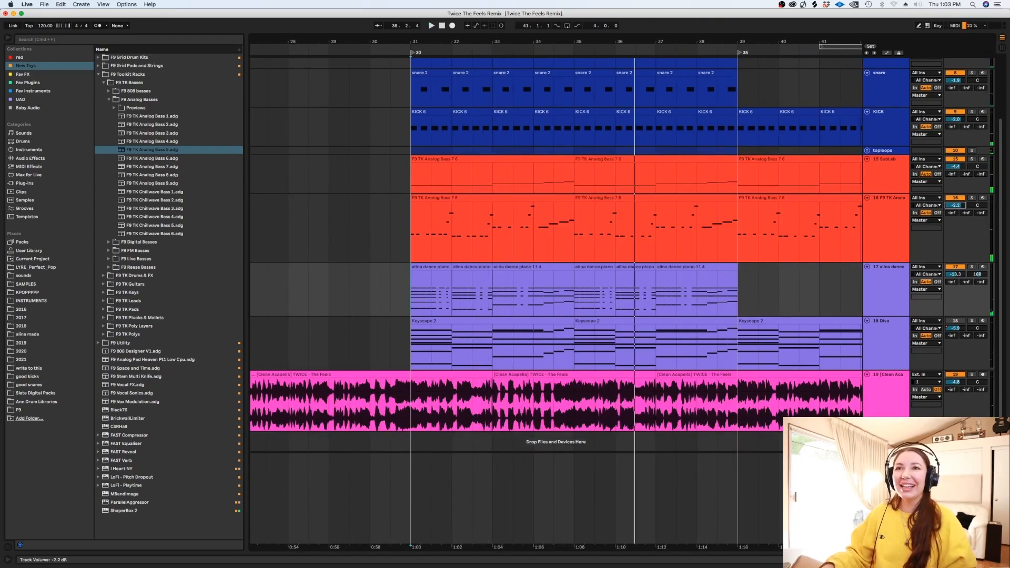
{"action": "left_click", "coordinate": [972, 199]}
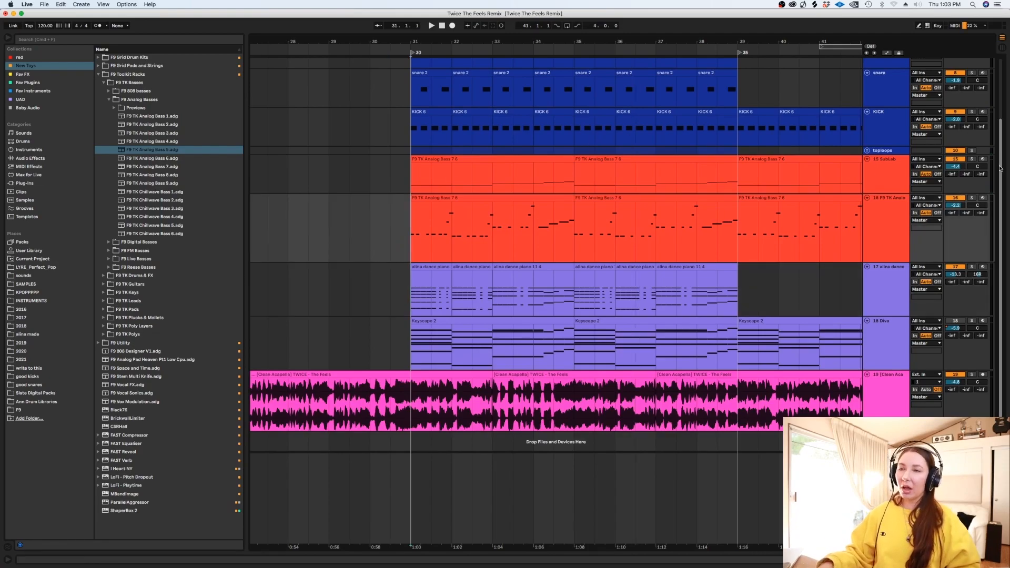
{"action": "key", "text": "space"}
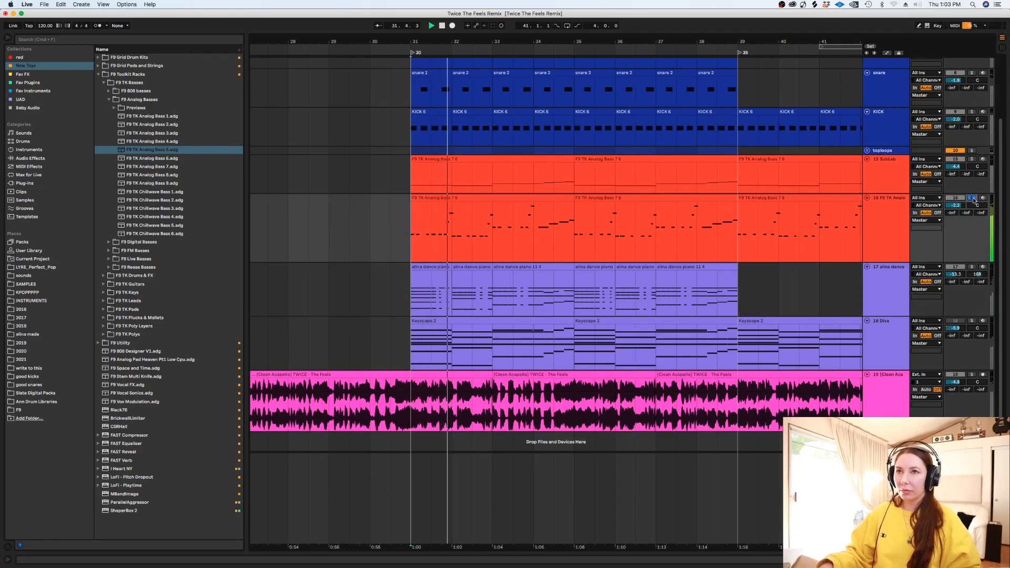
{"action": "left_click", "coordinate": [973, 198]}
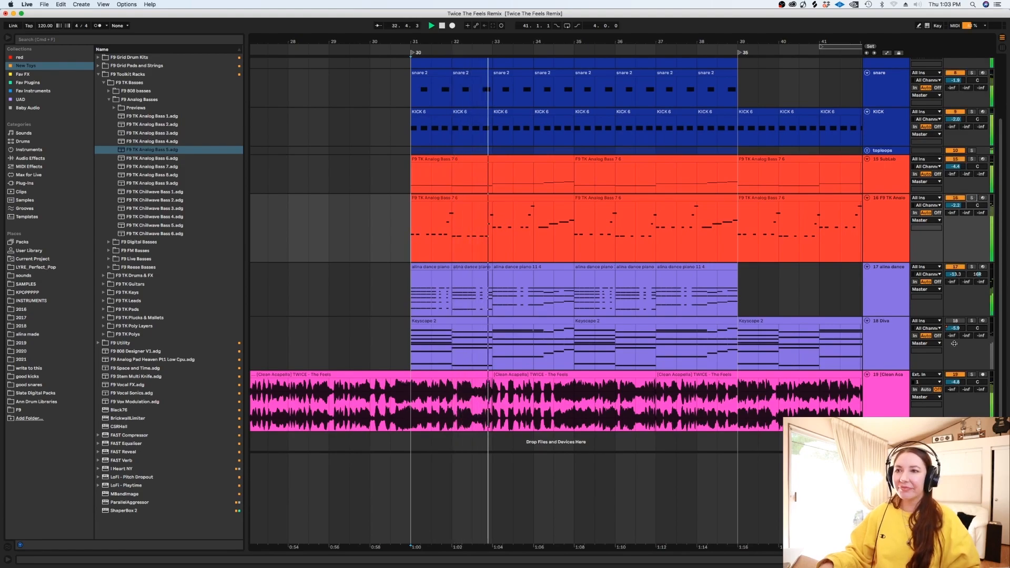
{"action": "left_click_drag", "start_coordinate": [965, 386], "coordinate": [965, 372]}
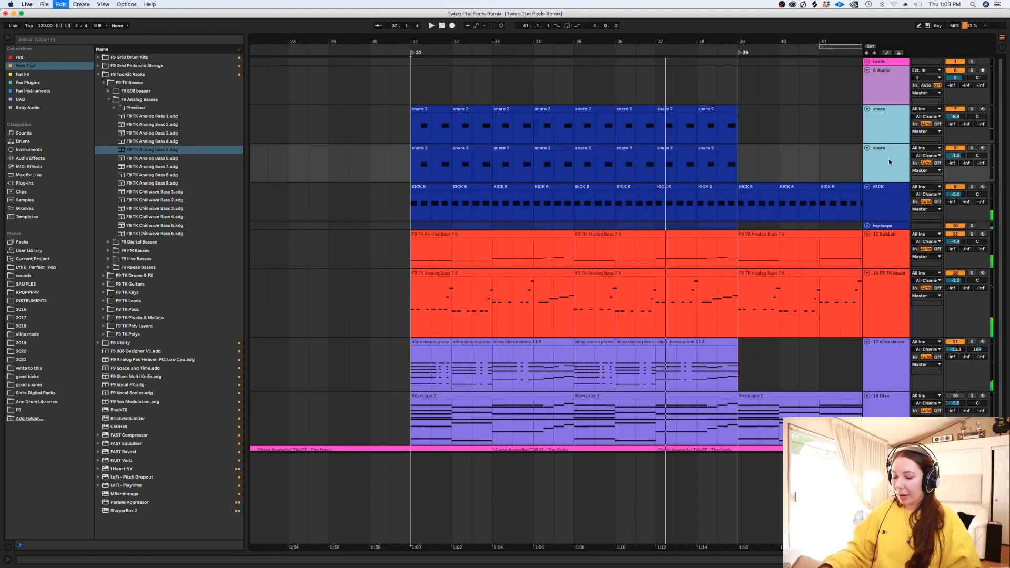
Step: Group the two snare tracks, search the browser for "equa", and load Equalize on the group
{"action": "key", "text": "super+g"}
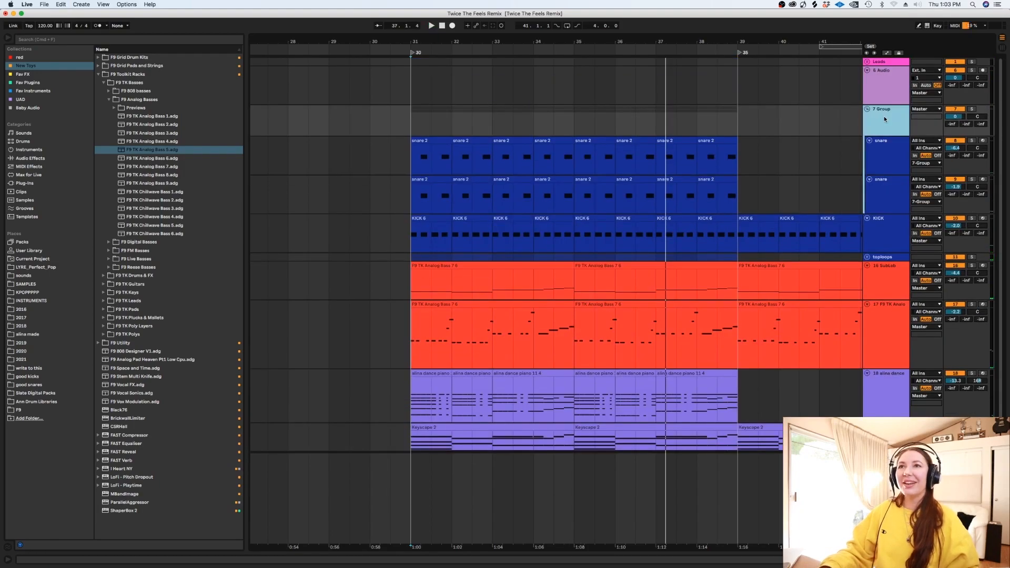
{"action": "left_click", "coordinate": [49, 40]}
{"action": "type", "text": "equa"}
{"action": "left_click", "coordinate": [24, 226]}
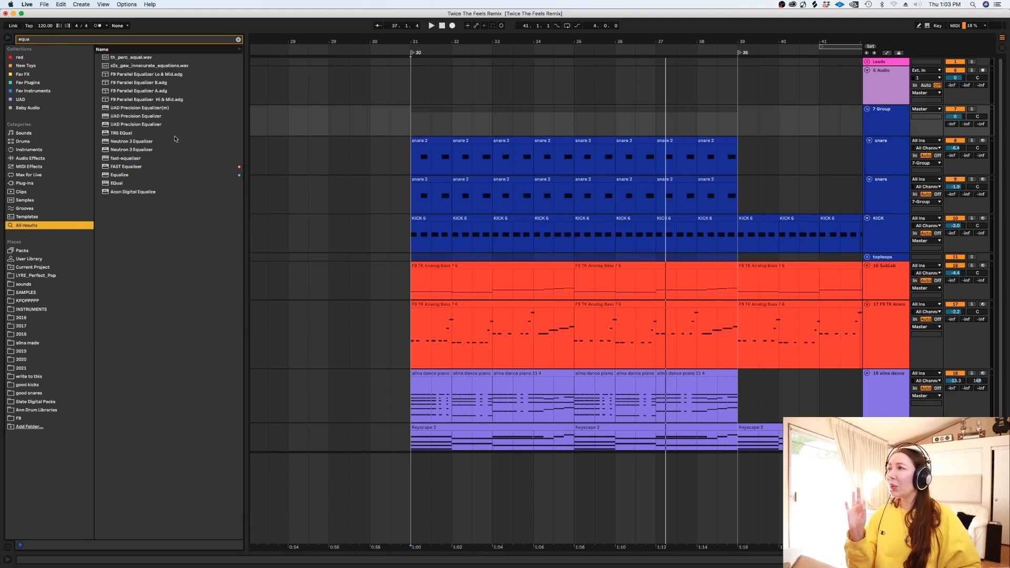
{"action": "left_click_drag", "start_coordinate": [122, 176], "coordinate": [399, 120]}
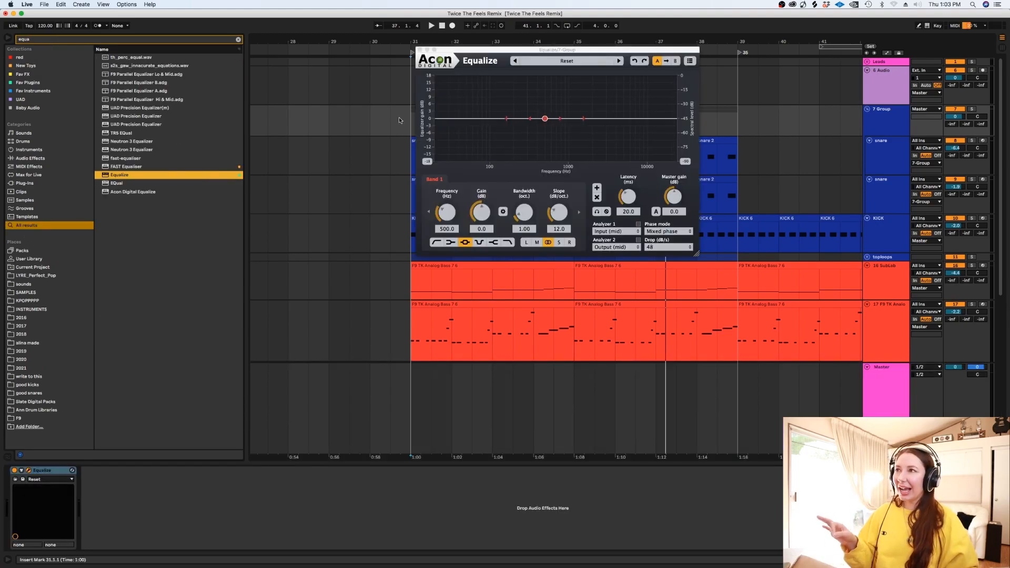
Step: Play the snare group soloed from bar 31 and add a low-cut band at 307.4 Hz in Equalize
{"action": "key", "text": "space"}
{"action": "left_click", "coordinate": [972, 110]}
{"action": "key", "text": "space"}
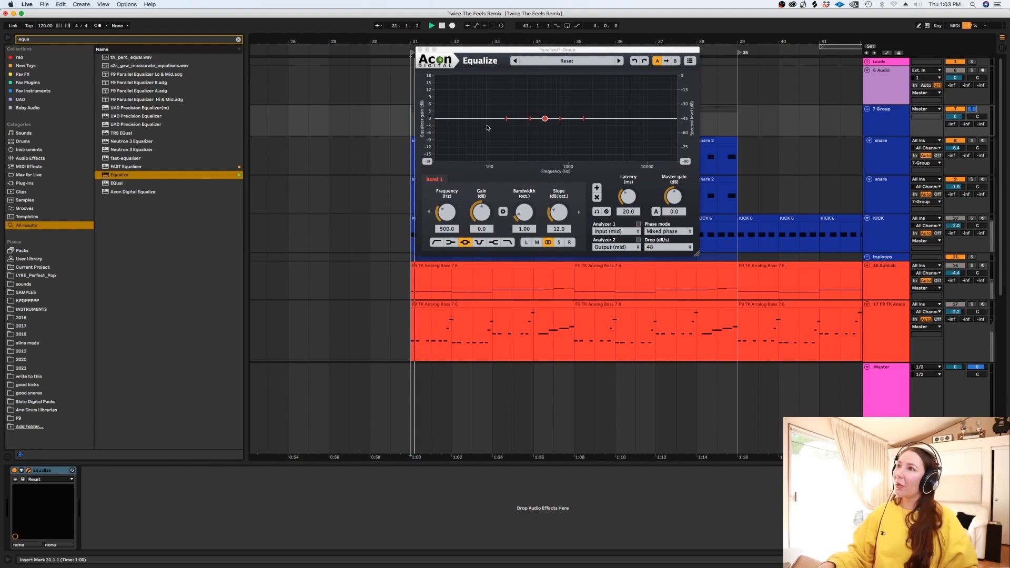
{"action": "left_click_drag", "start_coordinate": [455, 119], "coordinate": [543, 121]}
{"action": "key", "text": "space"}
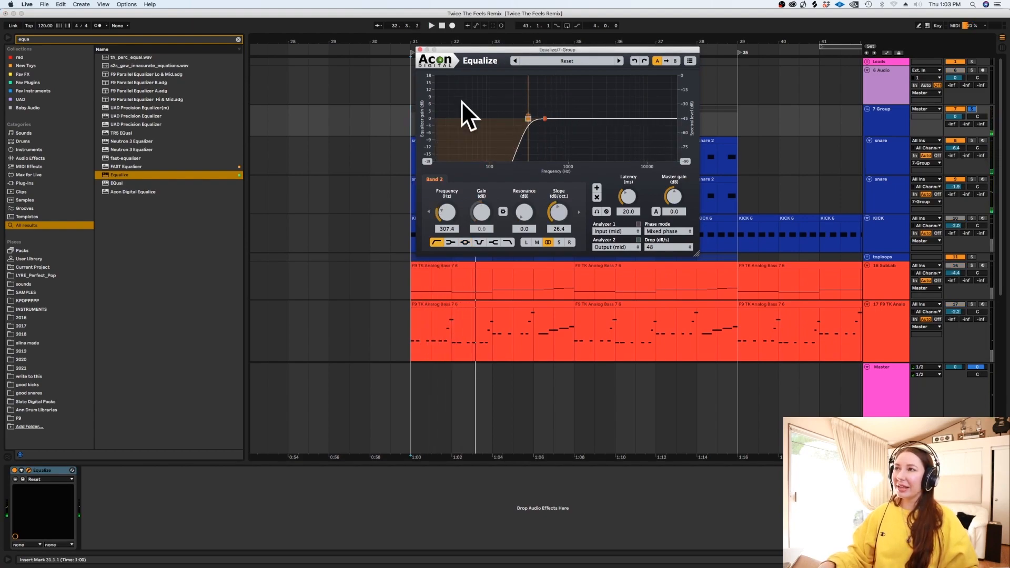
Step: Cut about 7 dB near 487 Hz, add a 3.9 dB high shelf near 4.3 kHz, and play the snares within the full mix
{"action": "left_click_drag", "start_coordinate": [546, 119], "coordinate": [545, 137]}
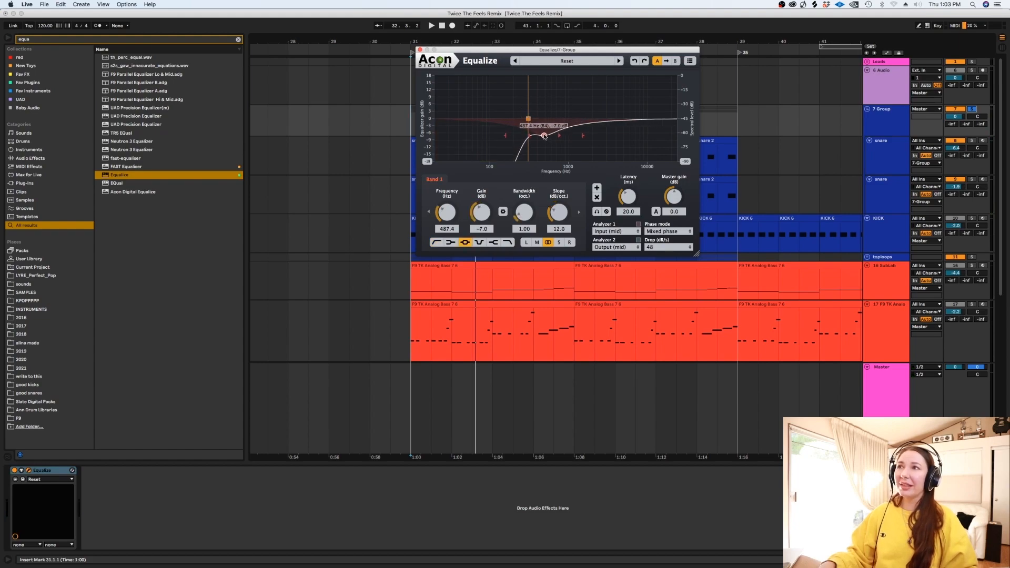
{"action": "left_click_drag", "start_coordinate": [619, 119], "coordinate": [618, 104]}
{"action": "key", "text": "space"}
{"action": "left_click_drag", "start_coordinate": [619, 105], "coordinate": [620, 110]}
{"action": "key", "text": "space"}
{"action": "left_click", "coordinate": [972, 109]}
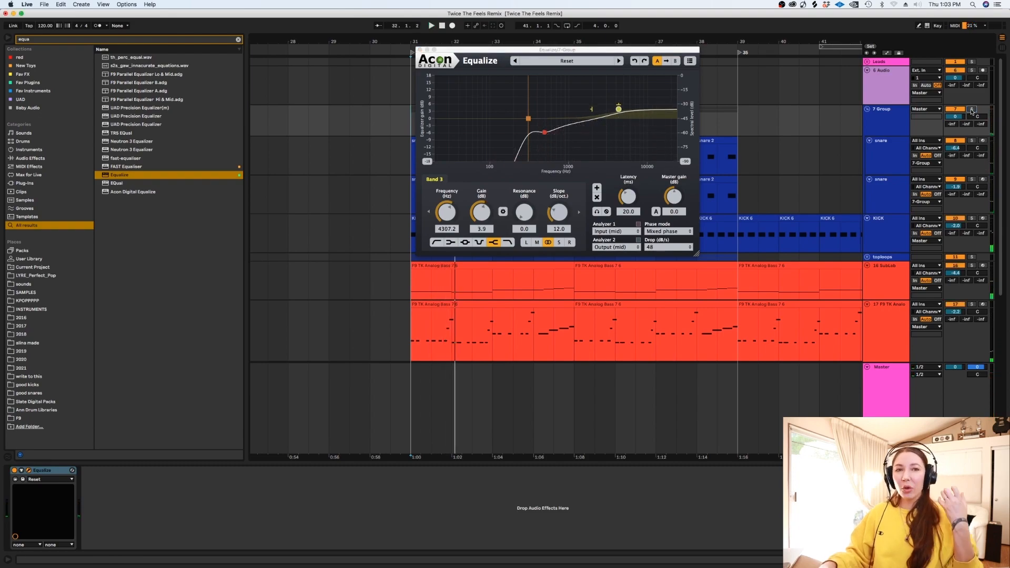
{"action": "key", "text": "space"}
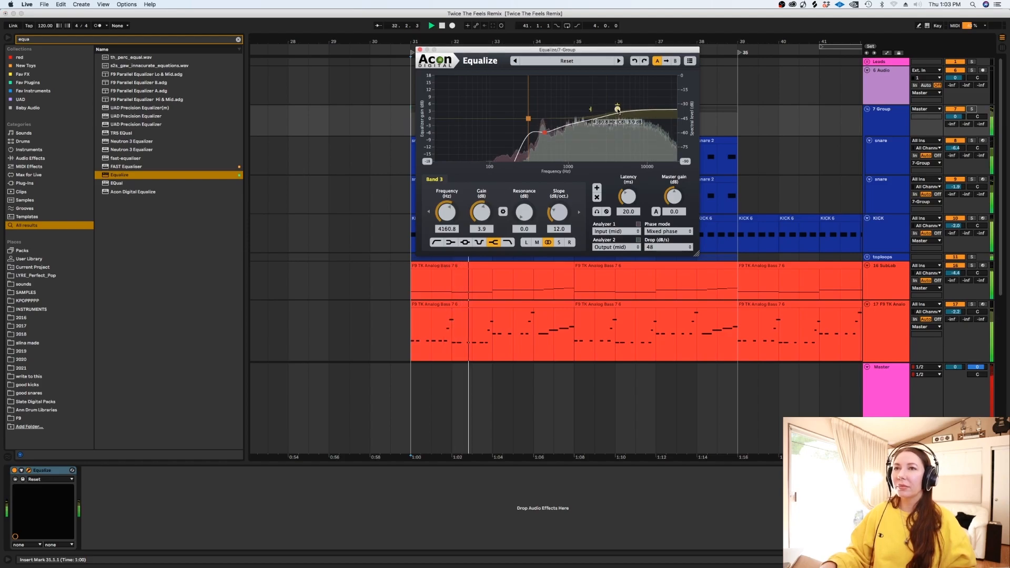
Step: Adjust the sample transposition on the upper snare track and open its UAD SPL plug-in
{"action": "left_click", "coordinate": [898, 171]}
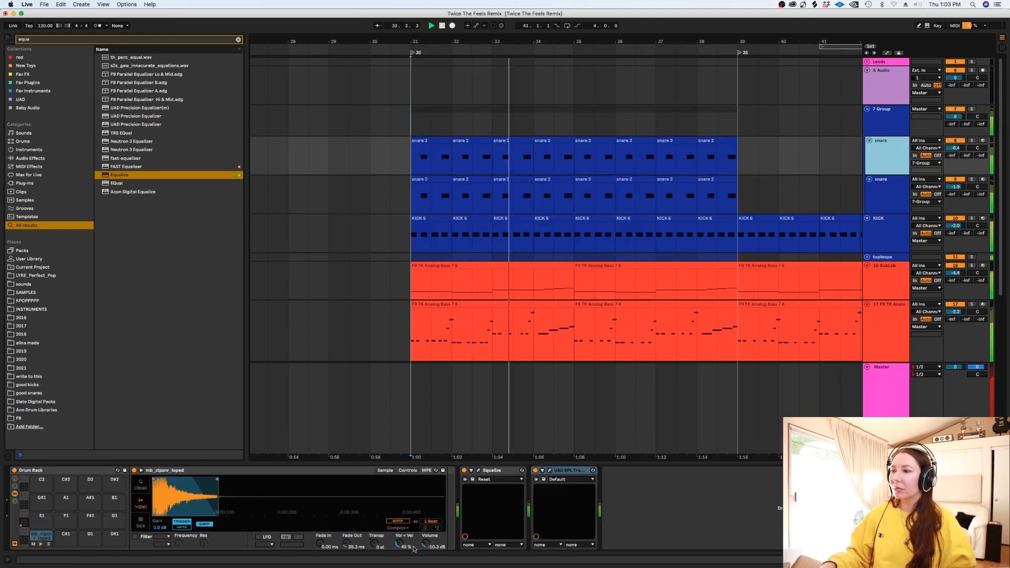
{"action": "left_click_drag", "start_coordinate": [375, 544], "coordinate": [374, 538]}
{"action": "left_click", "coordinate": [549, 471]}
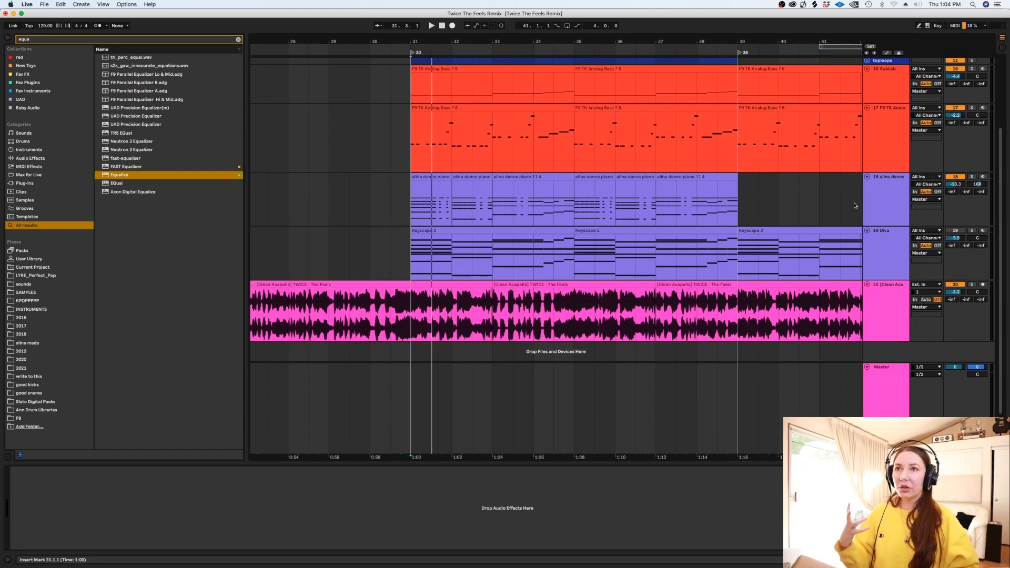
Step: Play from bar 31, audition the Diva pad soloed, and bring it back active in the full mix
{"action": "left_click", "coordinate": [424, 257]}
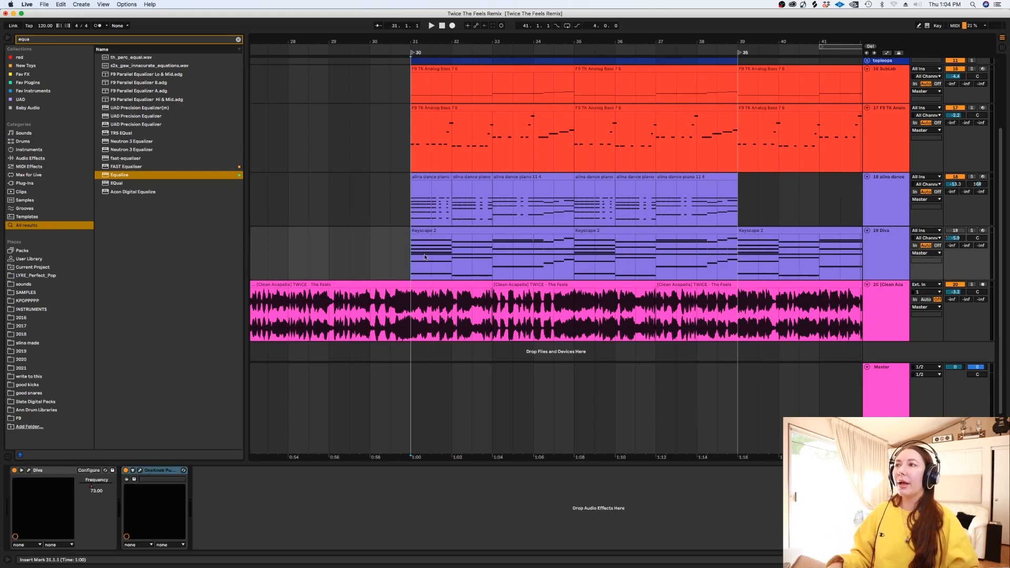
{"action": "key", "text": "space"}
{"action": "scroll", "coordinate": [990, 274], "scroll_direction": "up", "scroll_amount": 3}
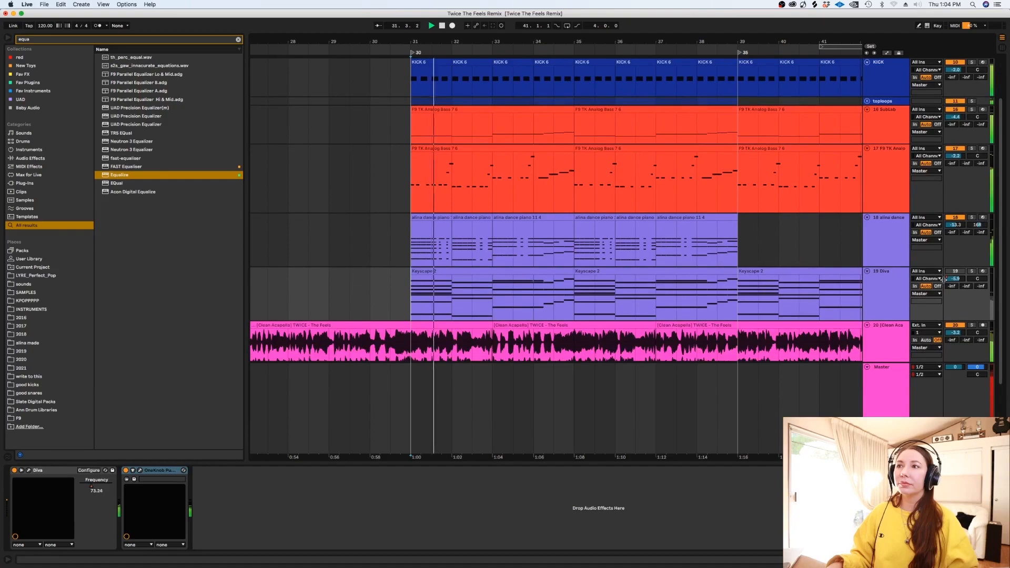
{"action": "left_click", "coordinate": [972, 272]}
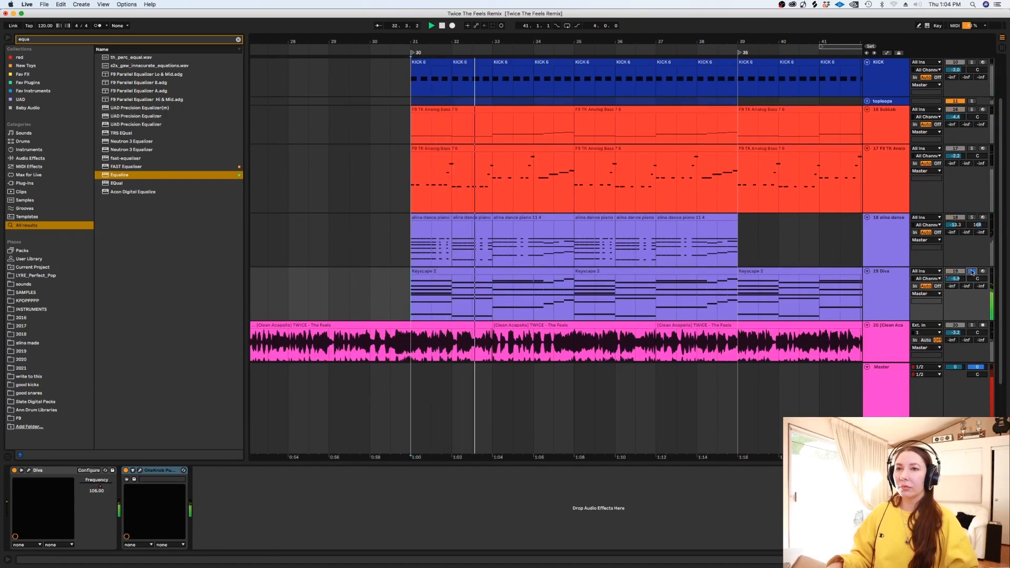
{"action": "left_click", "coordinate": [971, 271]}
{"action": "left_click", "coordinate": [895, 279]}
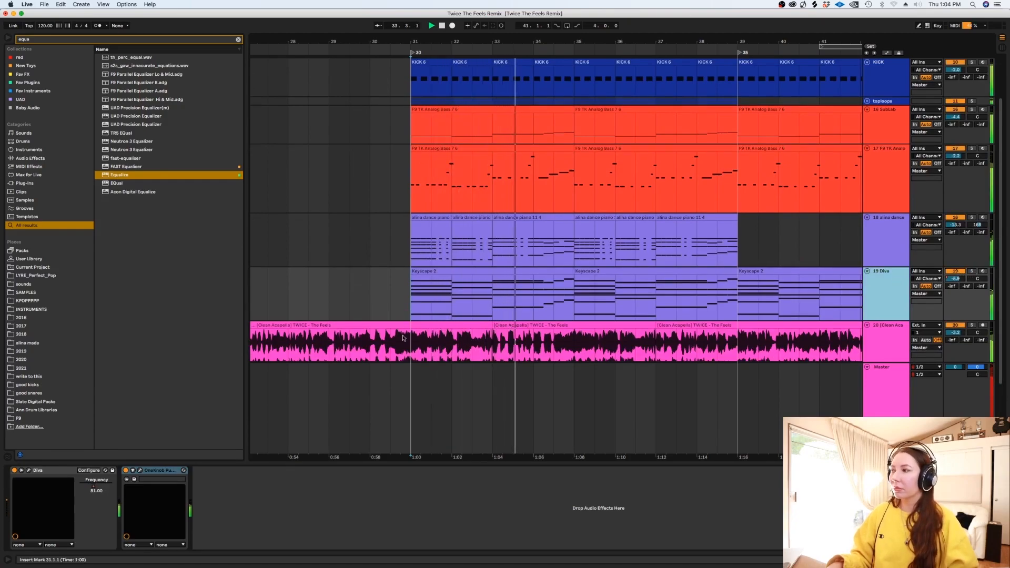
Step: Stop playback and lower the Diva track's volume automation before its dropout to -8.0 dB, showing and hiding automation as needed
{"action": "left_click", "coordinate": [725, 318]}
{"action": "key", "text": "minus"}
{"action": "key", "text": "space"}
{"action": "key", "text": "a"}
{"action": "left_click", "coordinate": [886, 288]}
{"action": "left_click", "coordinate": [884, 296]}
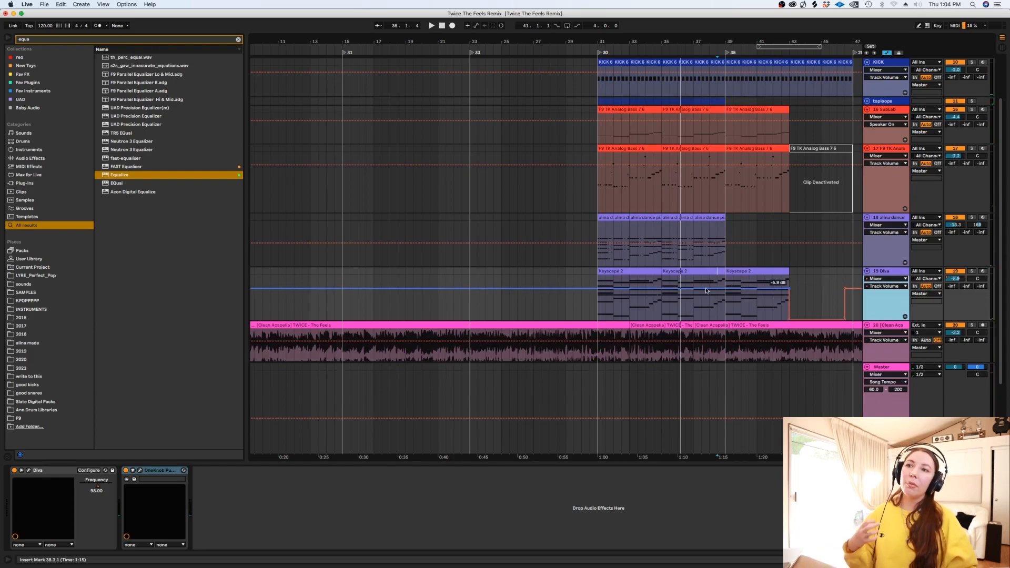
{"action": "left_click_drag", "start_coordinate": [706, 295], "coordinate": [706, 297]}
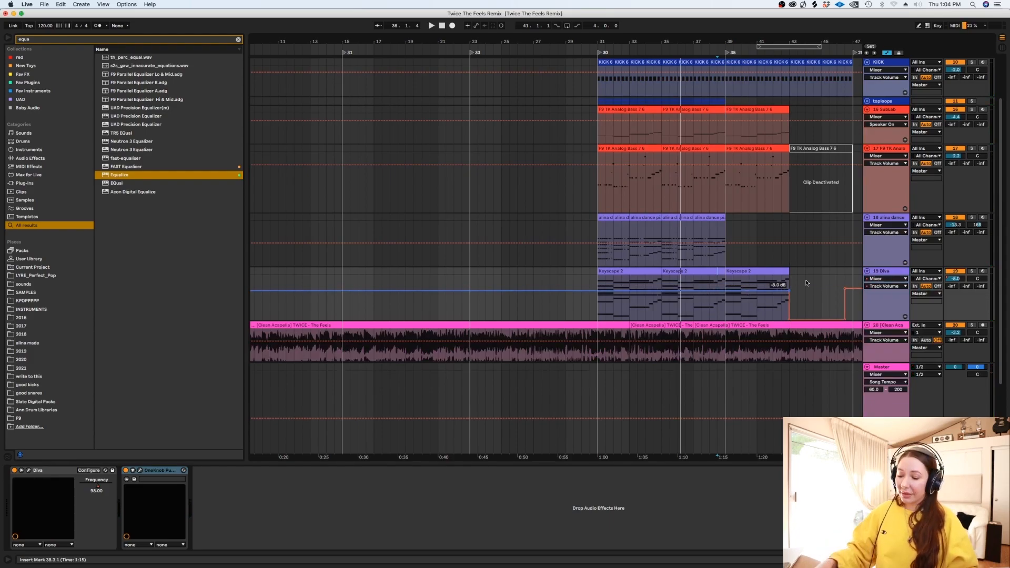
{"action": "key", "text": "a"}
Step: Insert a MIDI track below the Diva track and colour it the same purple
{"action": "key", "text": "super+shift+t"}
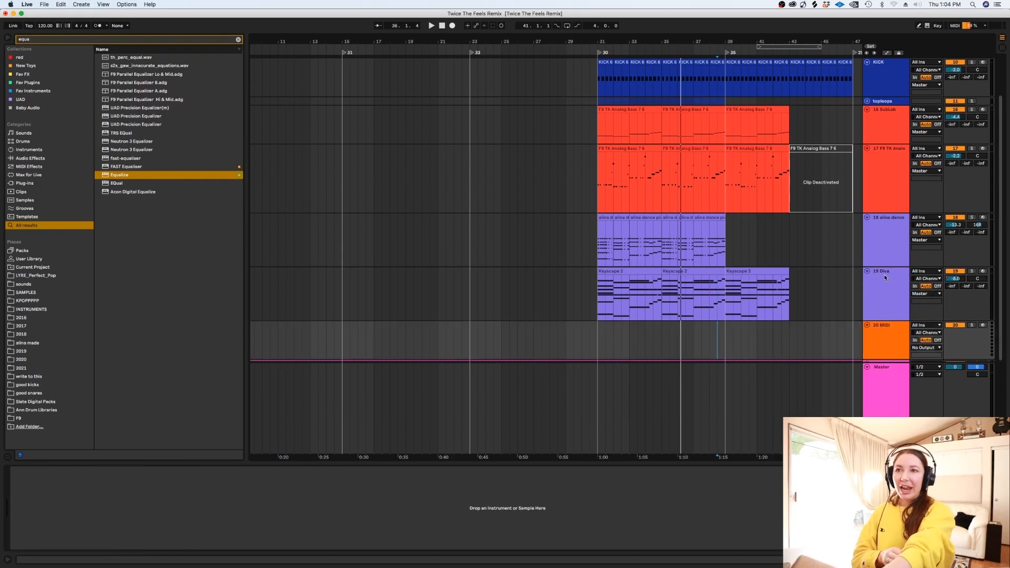
{"action": "right_click", "coordinate": [879, 340]}
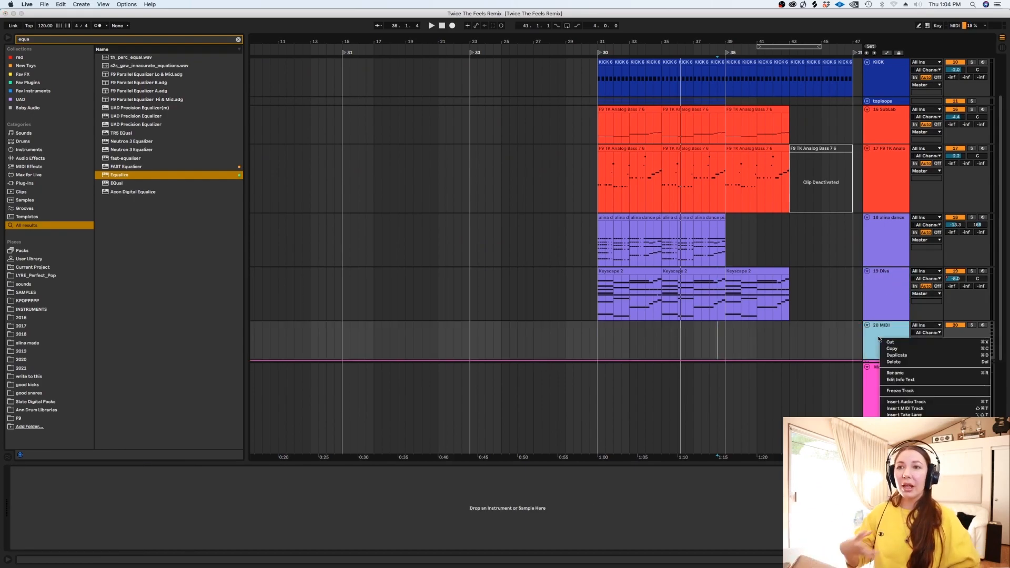
{"action": "left_click", "coordinate": [962, 472]}
{"action": "scroll", "coordinate": [933, 268], "scroll_direction": "down", "scroll_amount": 3}
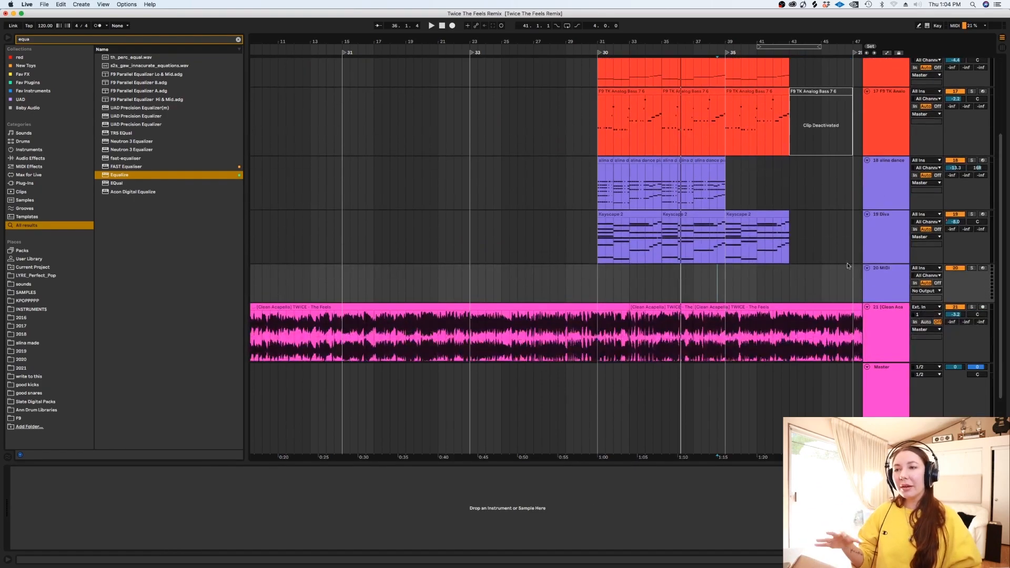
Step: Copy the three Keyscape 2 clips from the Diva track to the new MIDI track and load Serum on it
{"action": "left_click_drag", "start_coordinate": [804, 216], "coordinate": [619, 289]}
{"action": "left_click", "coordinate": [613, 216]}
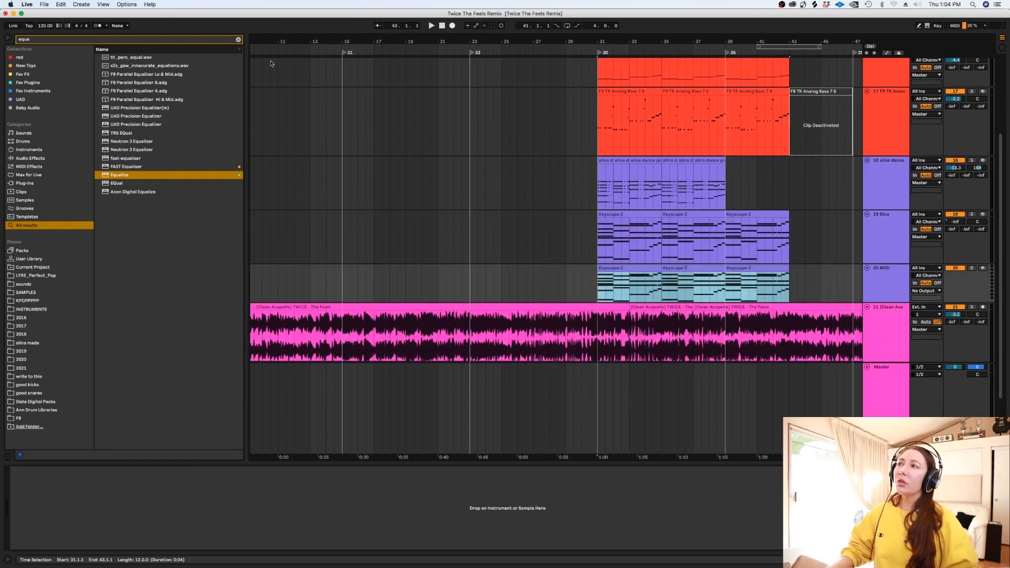
{"action": "left_click", "coordinate": [240, 41]}
{"action": "type", "text": "serum"}
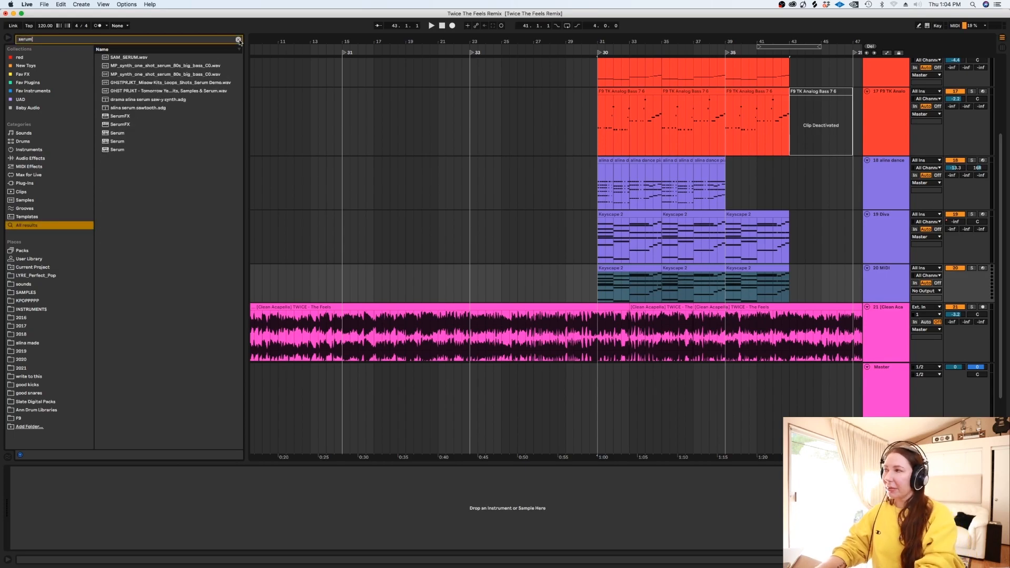
{"action": "left_click", "coordinate": [119, 150]}
{"action": "left_click", "coordinate": [118, 141]}
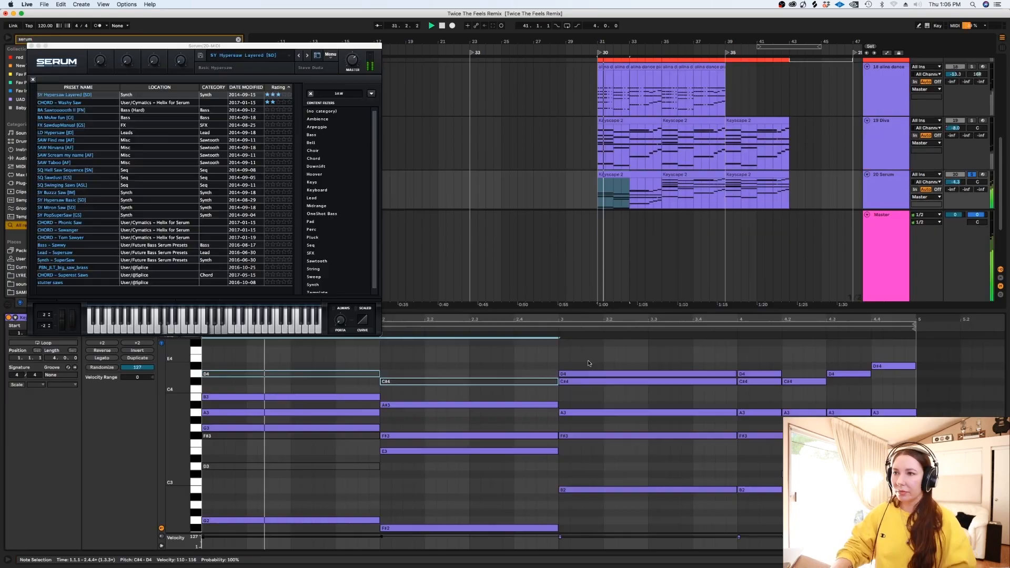
Step: Deactivate the D4 notes at the start of bars 3 and 4 in the first Serum clip, and duplicate the edited clip to bar 35
{"action": "left_click_drag", "start_coordinate": [590, 361], "coordinate": [589, 374]}
{"action": "key", "text": "0"}
{"action": "left_click_drag", "start_coordinate": [746, 358], "coordinate": [754, 374]}
{"action": "key", "text": "0"}
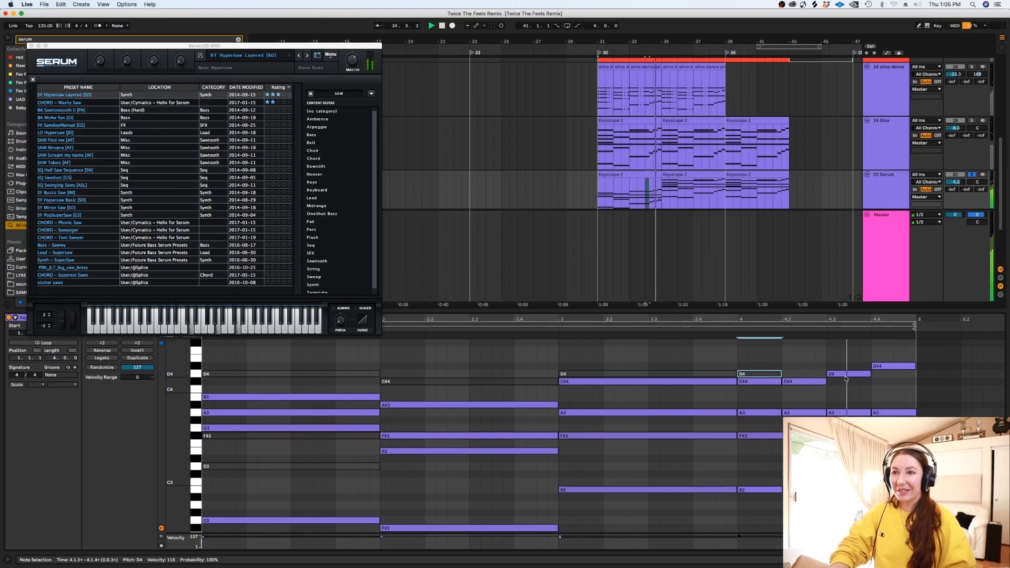
{"action": "key", "text": "space"}
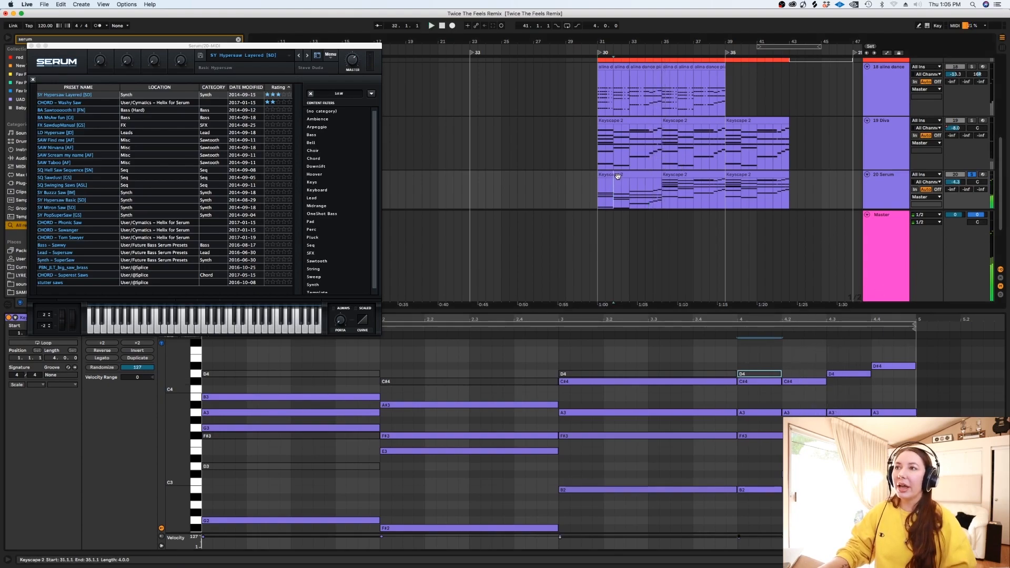
{"action": "left_click", "coordinate": [619, 176]}
{"action": "key", "text": "shift+Tab"}
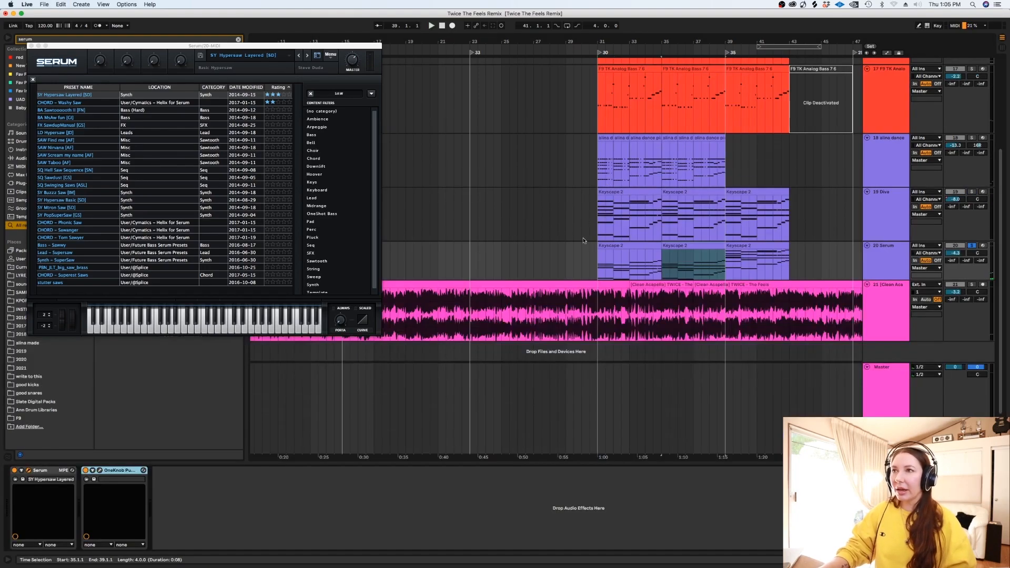
Step: Play from bar 31, unsolo the Serum track to hear it in the full mix, and close the Serum plug-in window
{"action": "left_click", "coordinate": [594, 269]}
{"action": "key", "text": "space"}
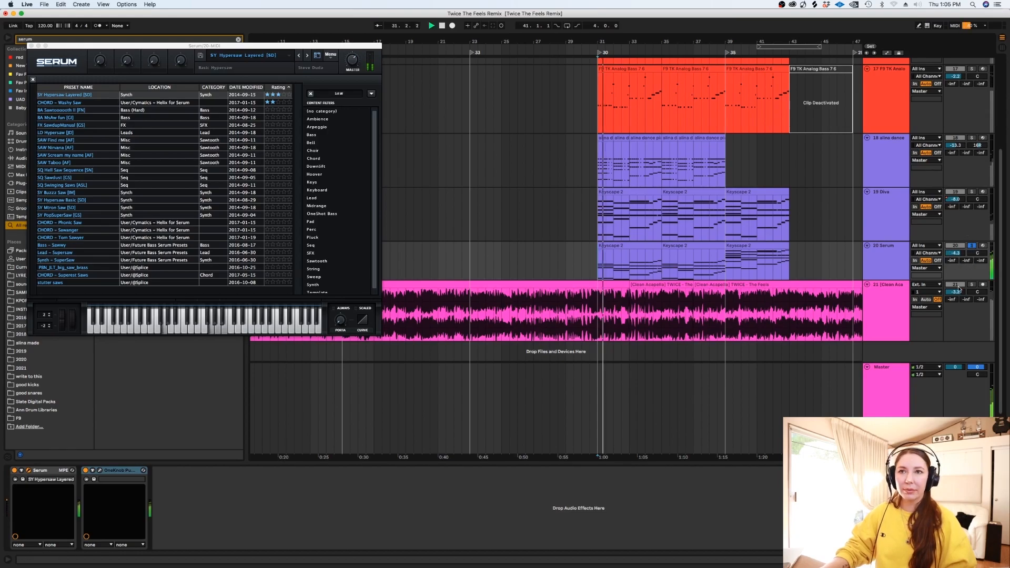
{"action": "left_click", "coordinate": [972, 246]}
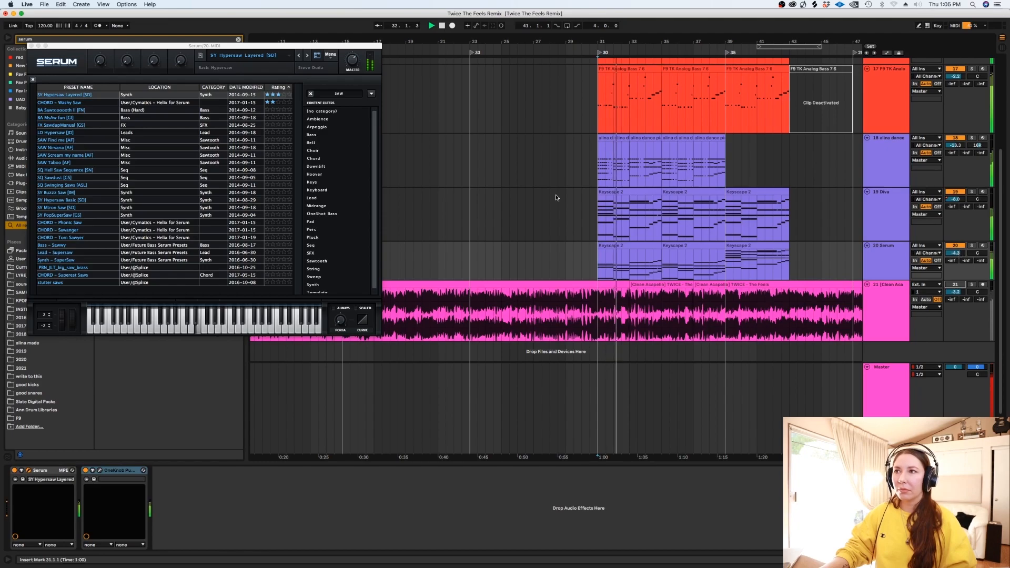
{"action": "left_click", "coordinate": [31, 47]}
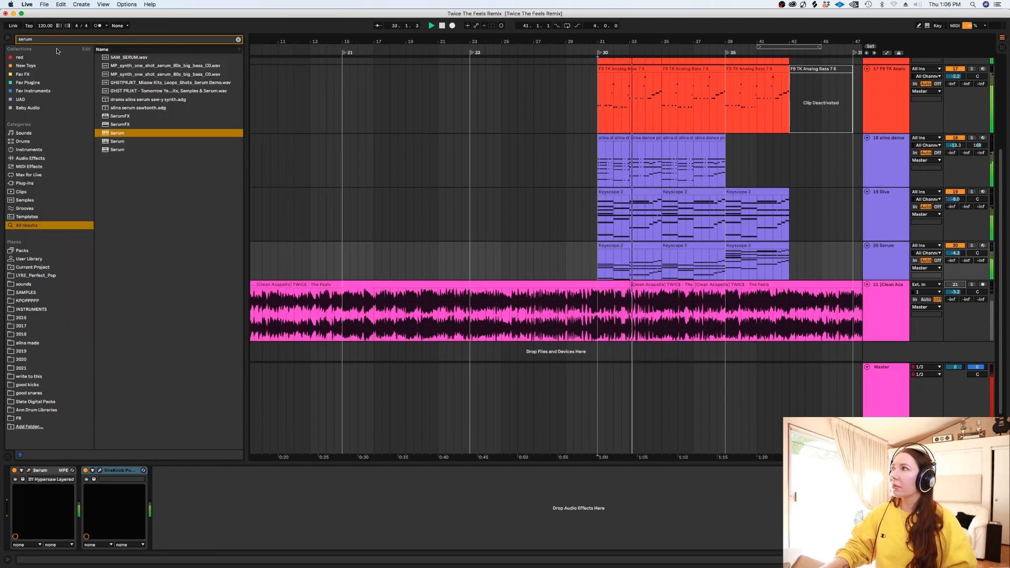
Step: Set the dance piano track's volume to -11.6 dB and its Phaser-Flanger dry/wet to 33%, and stop playback
{"action": "left_click_drag", "start_coordinate": [955, 145], "coordinate": [955, 136]}
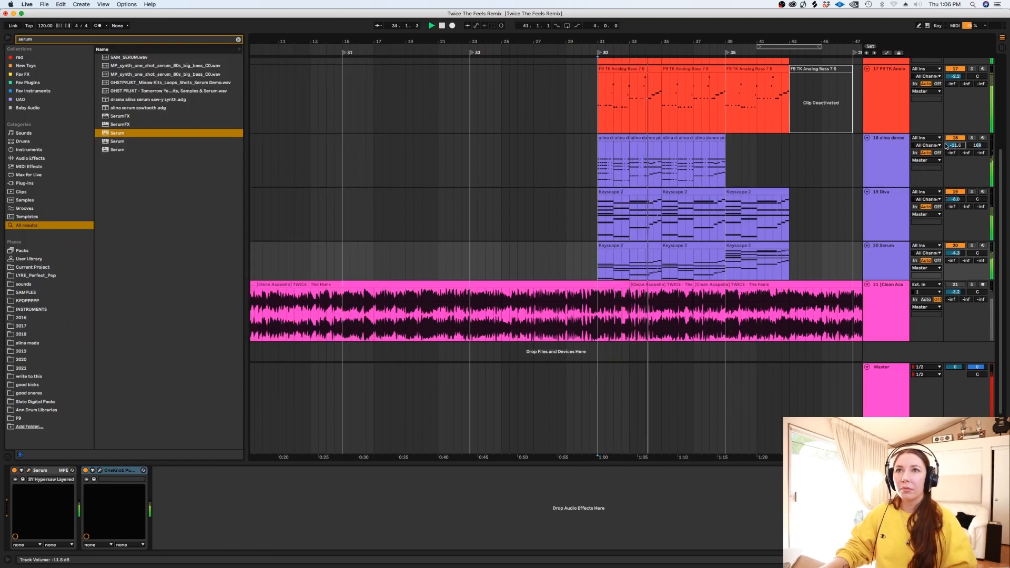
{"action": "left_click", "coordinate": [895, 159]}
{"action": "left_click_drag", "start_coordinate": [451, 537], "coordinate": [451, 553]}
{"action": "key", "text": "space"}
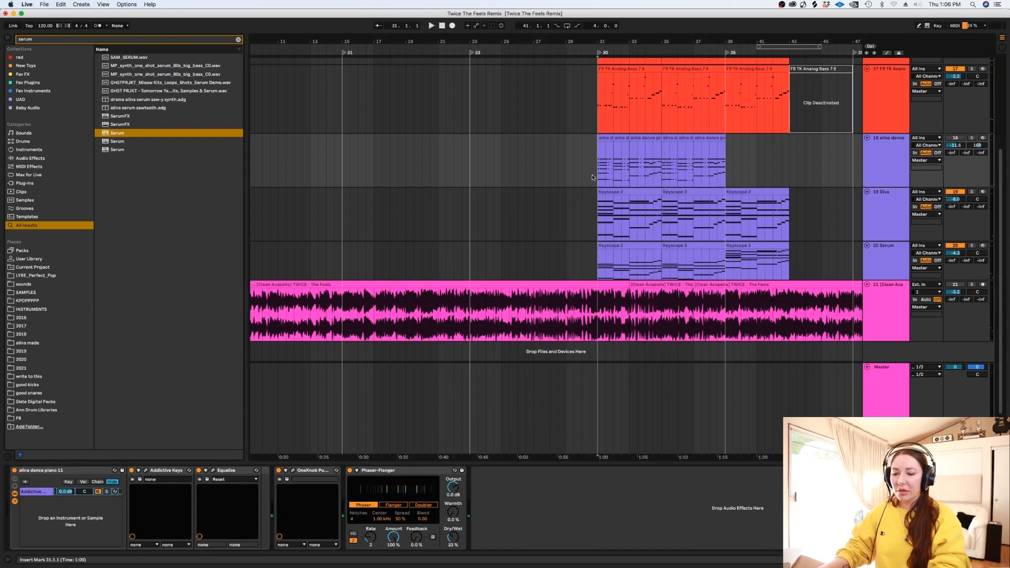
Step: Collapse the unused MIDI track 19 to its minimum height in the arrangement
{"action": "key", "text": "plus"}
{"action": "left_click_drag", "start_coordinate": [625, 458], "coordinate": [525, 463]}
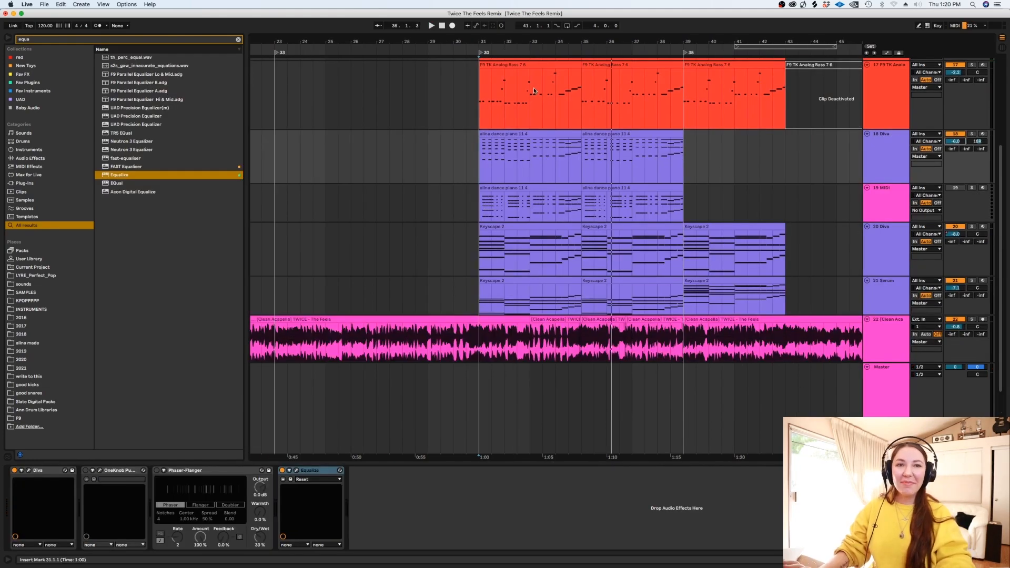
{"action": "left_click", "coordinate": [491, 217]}
{"action": "key", "text": "plus"}
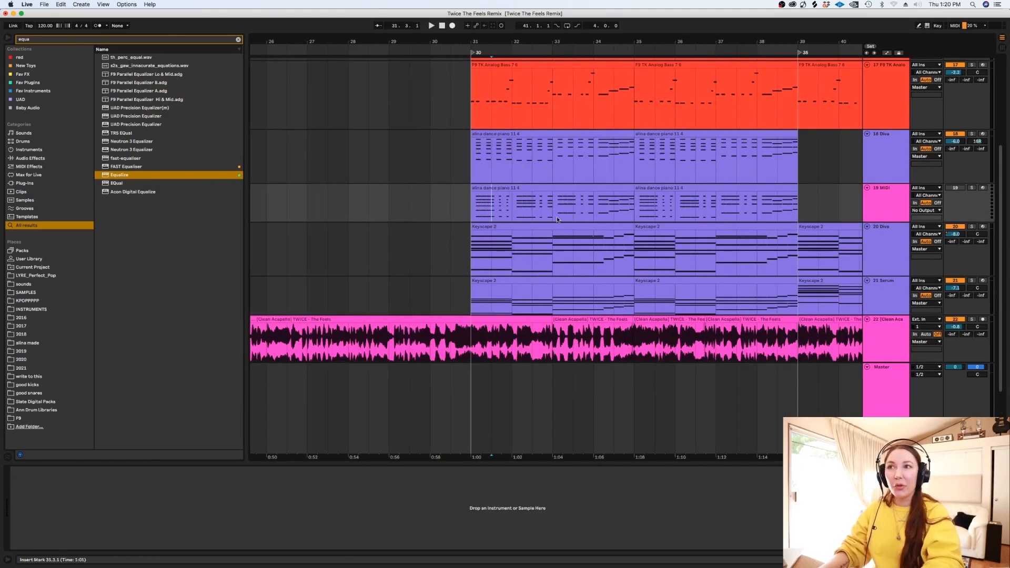
{"action": "left_click_drag", "start_coordinate": [888, 222], "coordinate": [887, 192]}
Step: Play the section from bar 31 with the Diva piano track 18 soloed, and again with the full arrangement
{"action": "left_click", "coordinate": [778, 172]}
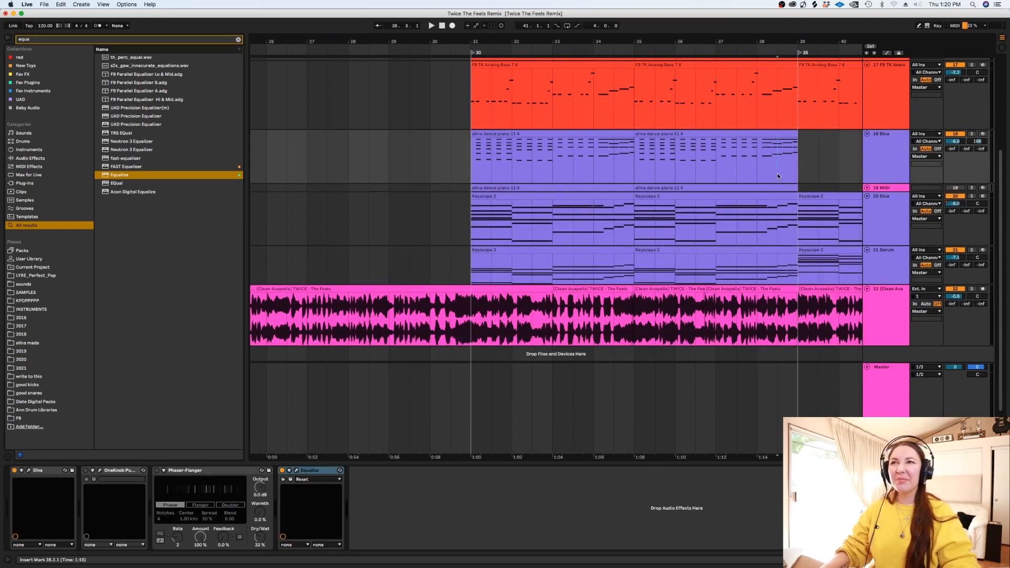
{"action": "key", "text": "minus"}
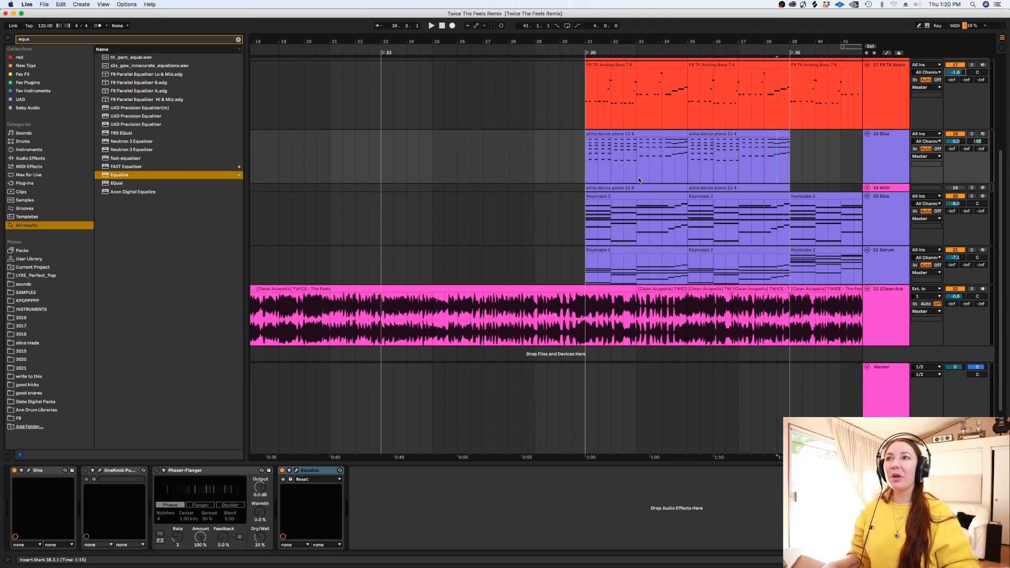
{"action": "key", "text": "space"}
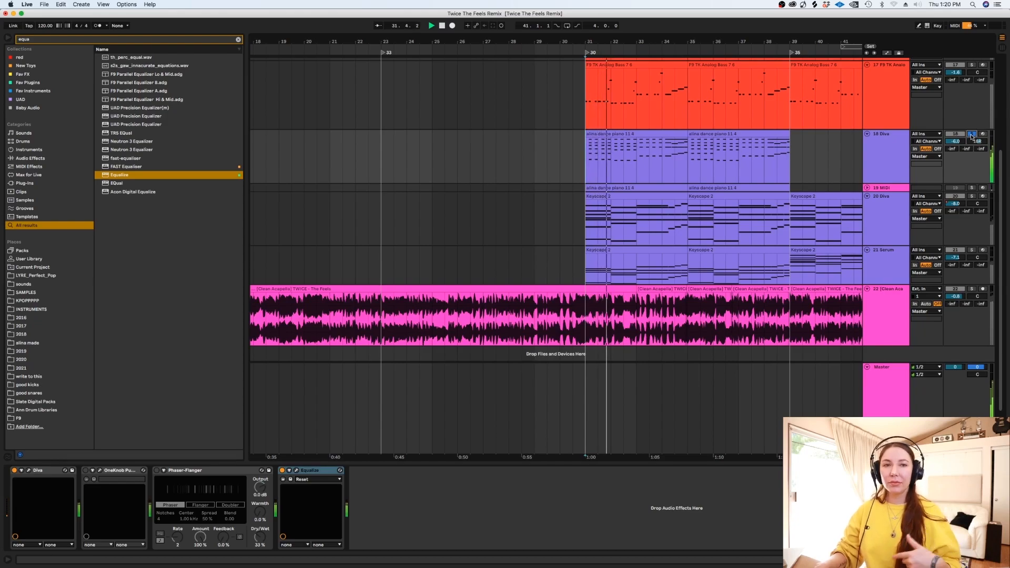
{"action": "left_click", "coordinate": [972, 135]}
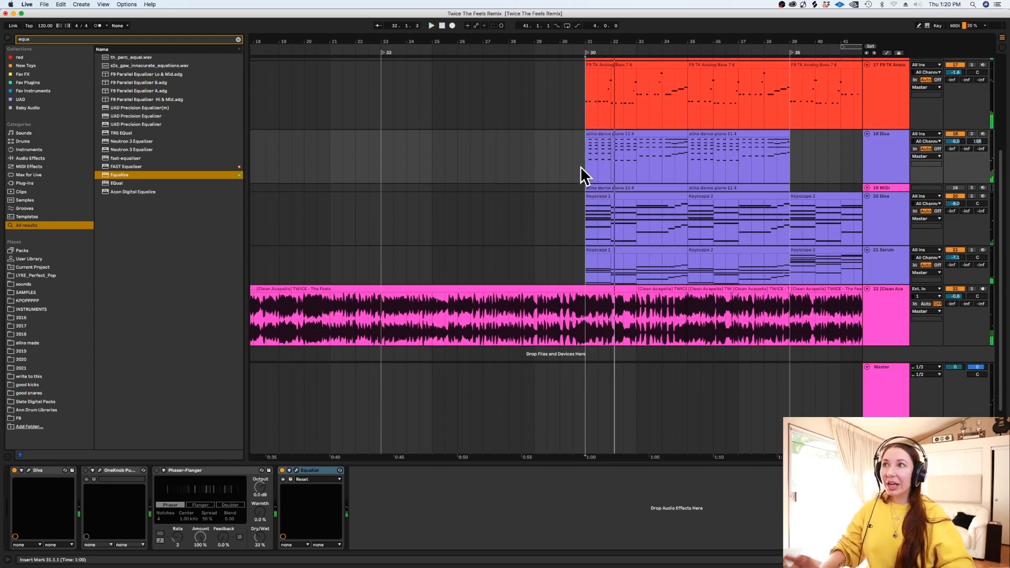
{"action": "key", "text": "space"}
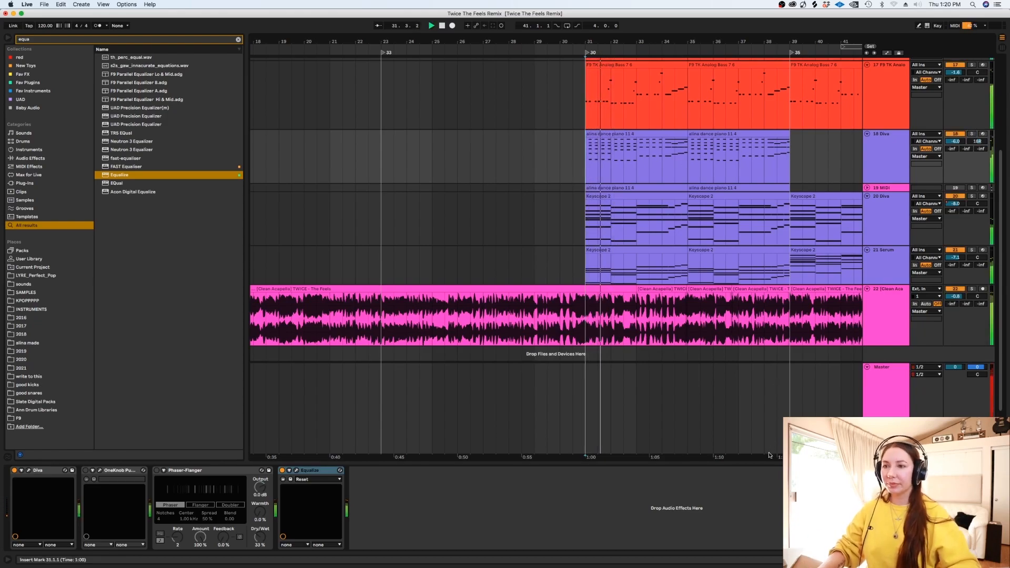
{"action": "scroll", "coordinate": [737, 457], "scroll_direction": "right", "scroll_amount": 3}
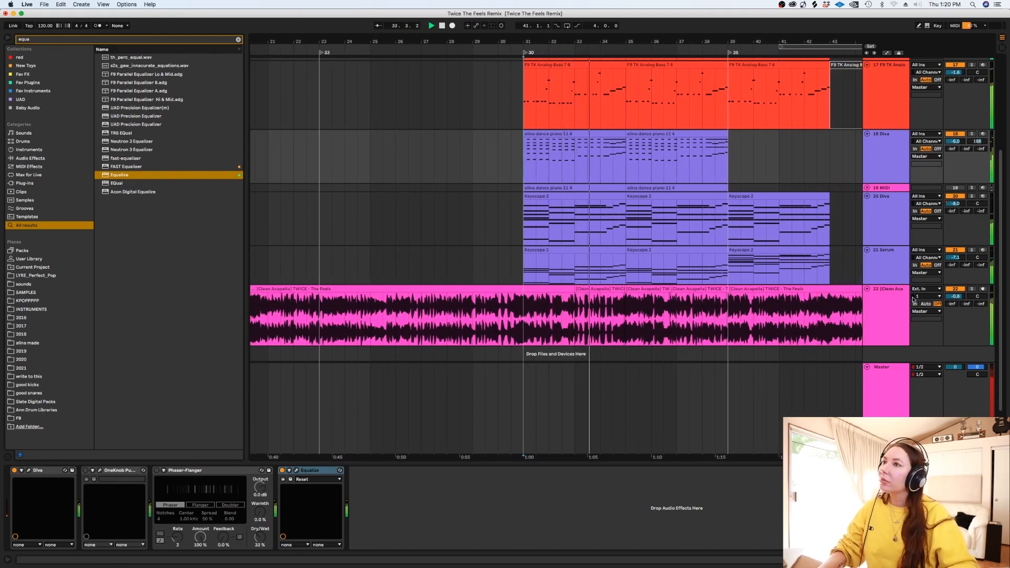
{"action": "key", "text": "space"}
Step: Examine the device chains of the SubLab and F9 TK Analog Bass tracks, placing the insert mark at bar 31
{"action": "scroll", "coordinate": [908, 252], "scroll_direction": "up", "scroll_amount": 5}
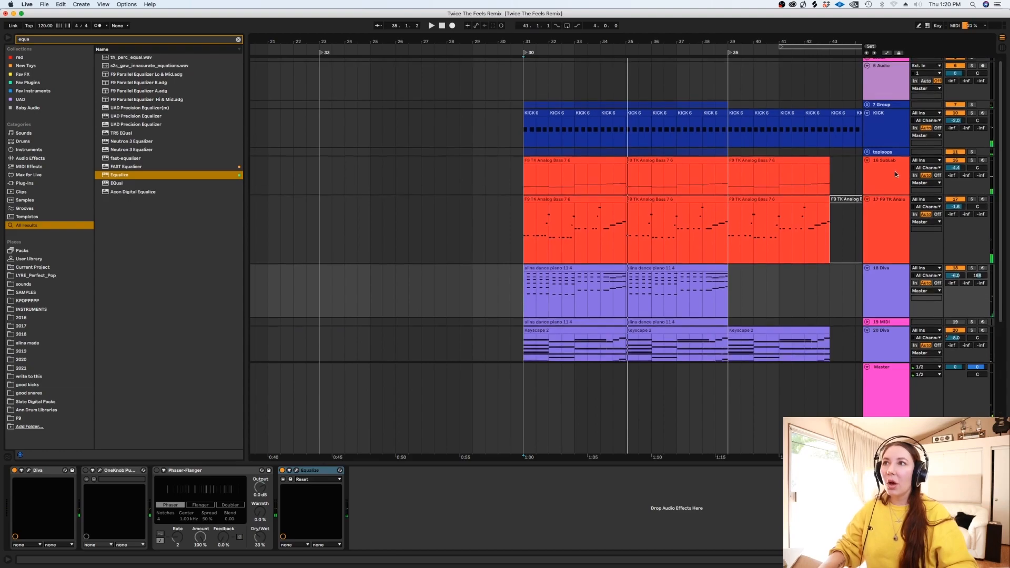
{"action": "left_click", "coordinate": [896, 179]}
{"action": "left_click", "coordinate": [904, 245]}
{"action": "left_click", "coordinate": [898, 177]}
{"action": "left_click_drag", "start_coordinate": [124, 470], "coordinate": [510, 241]}
{"action": "key", "text": "plus"}
{"action": "left_click", "coordinate": [555, 245]}
{"action": "left_click", "coordinate": [512, 242]}
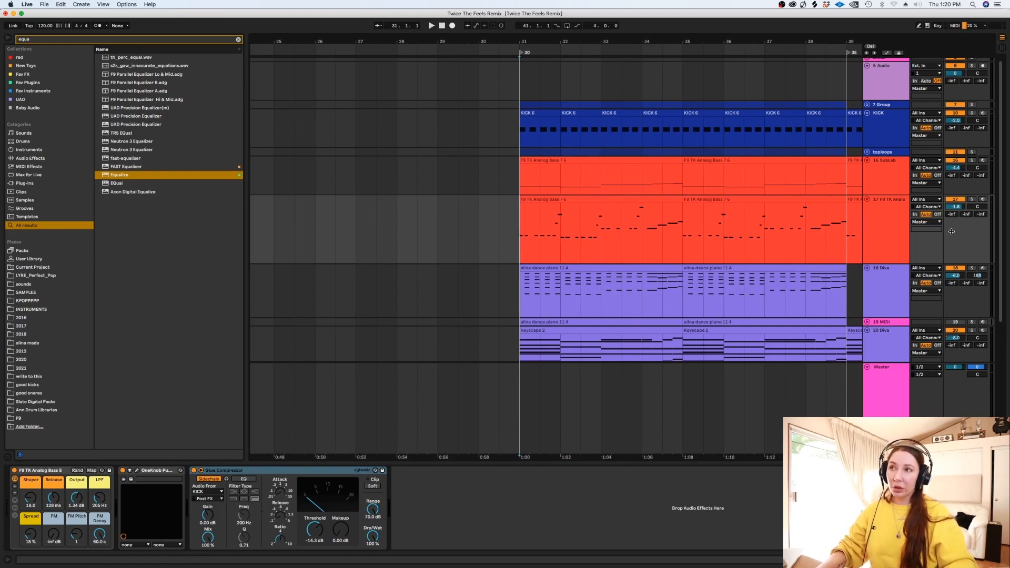
Step: Show the KICK track's devices and play the arrangement to hear the kick
{"action": "left_click", "coordinate": [906, 136]}
{"action": "key", "text": "space"}
{"action": "left_click", "coordinate": [724, 140]}
{"action": "key", "text": "space"}
Step: Duplicate the KICK track and rename the copy KICK top
{"action": "left_click", "coordinate": [875, 140]}
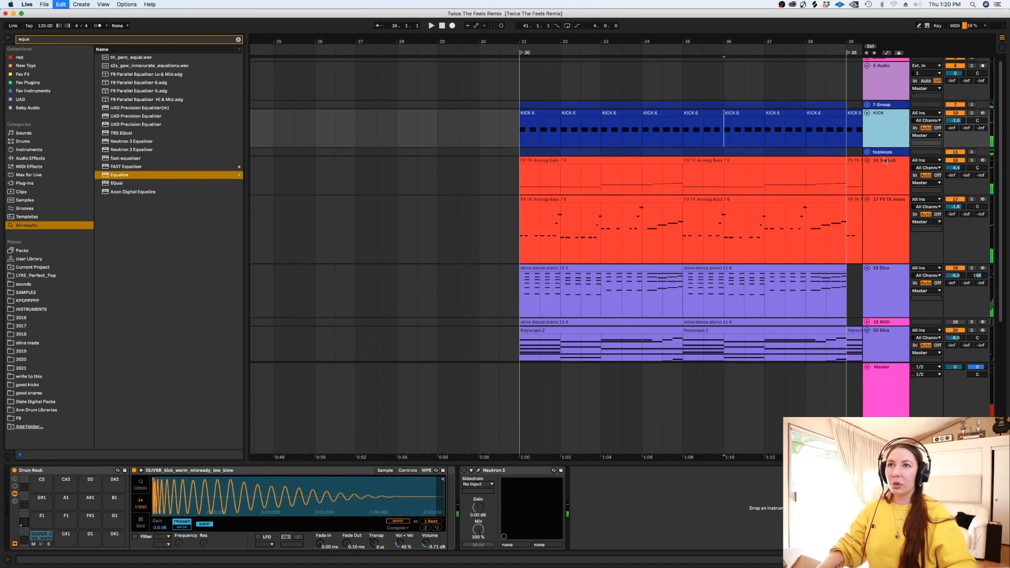
{"action": "key", "text": "super+d"}
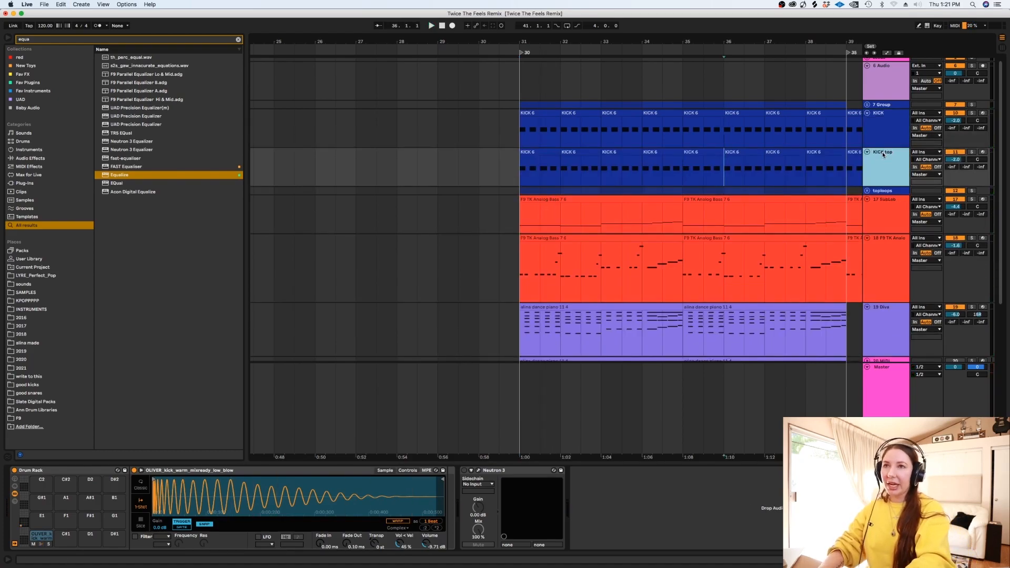
{"action": "left_click", "coordinate": [703, 169]}
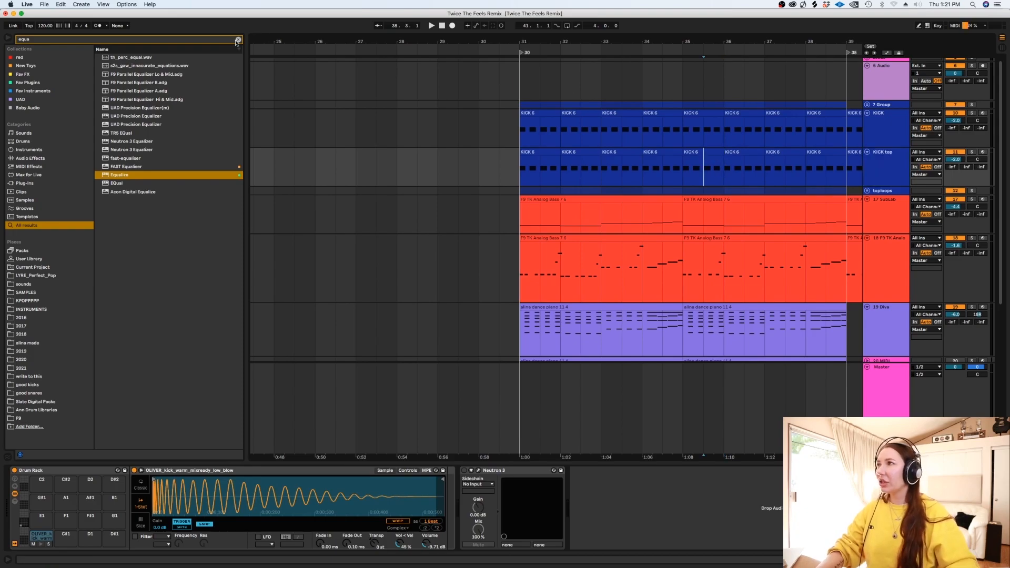
Step: Search the browser for "kick top" and replace the KICK top track's Drum Rack sample with alina kick top.wav
{"action": "left_click", "coordinate": [237, 40]}
{"action": "type", "text": "kick top"}
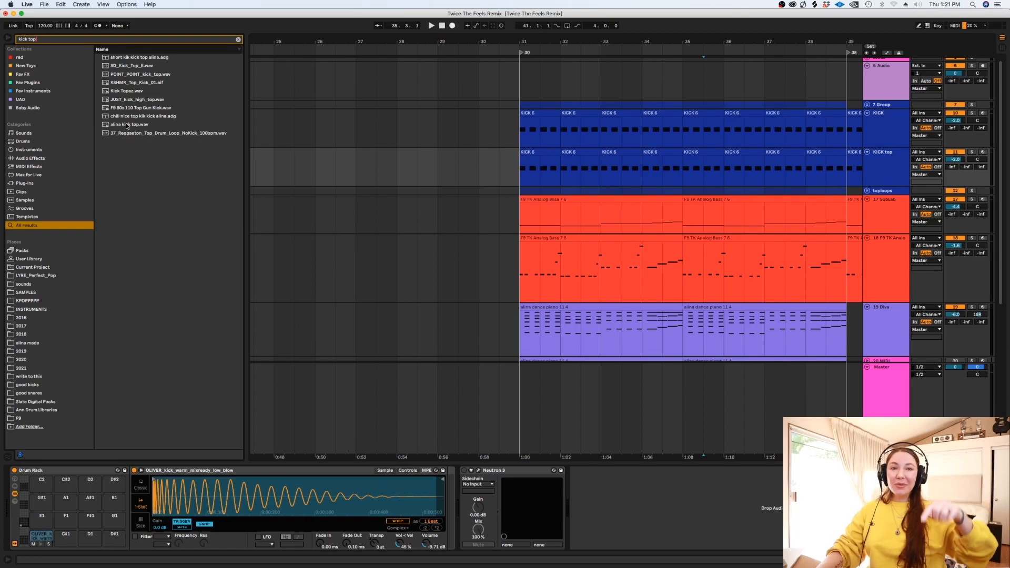
{"action": "left_click", "coordinate": [127, 125]}
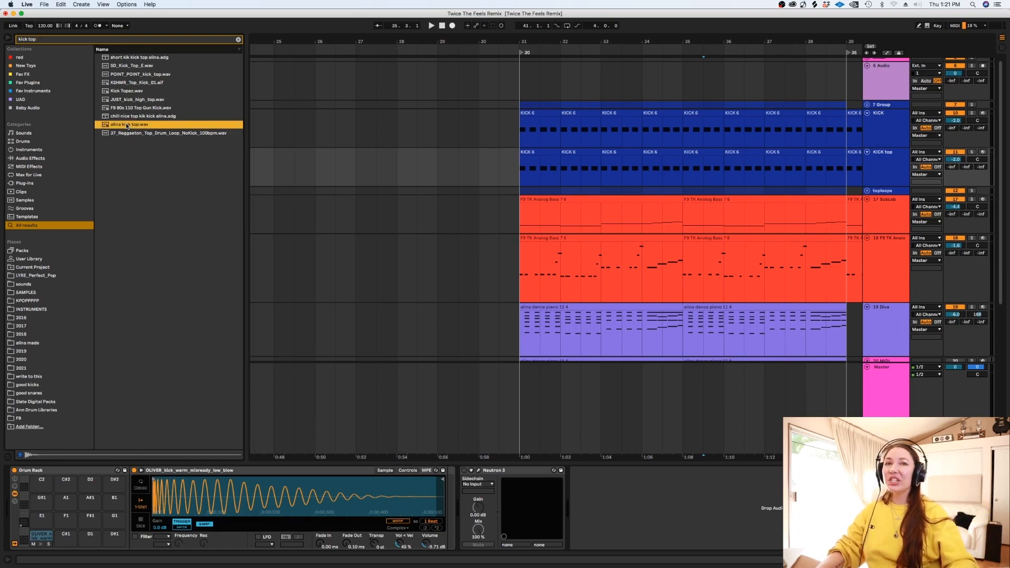
{"action": "left_click", "coordinate": [884, 176]}
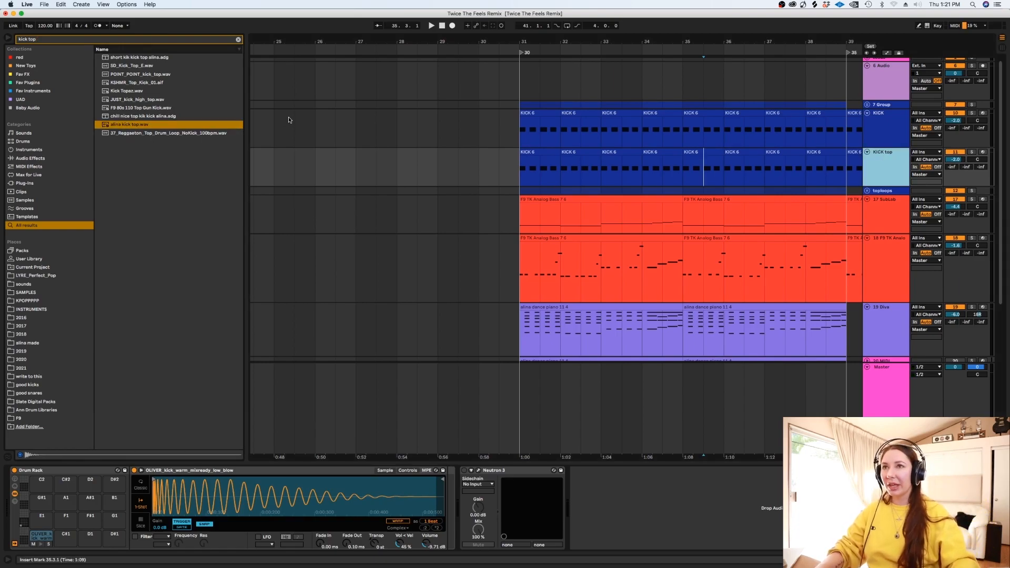
{"action": "left_click", "coordinate": [126, 125]}
{"action": "left_click_drag", "start_coordinate": [220, 504], "coordinate": [221, 500]}
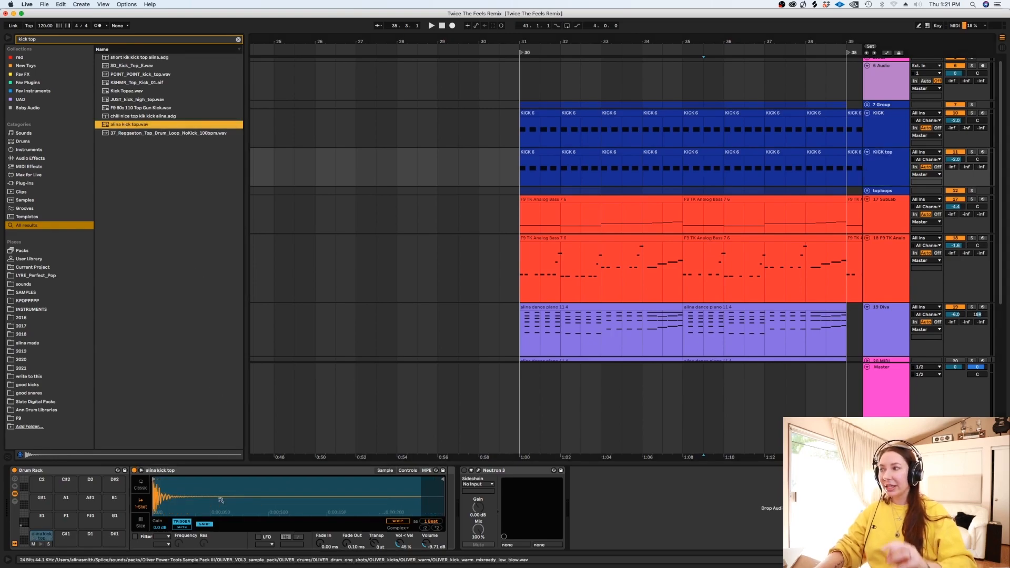
Step: Lower the KICK top track's volume while playing the arrangement from bar 31
{"action": "left_click", "coordinate": [515, 185]}
{"action": "key", "text": "space"}
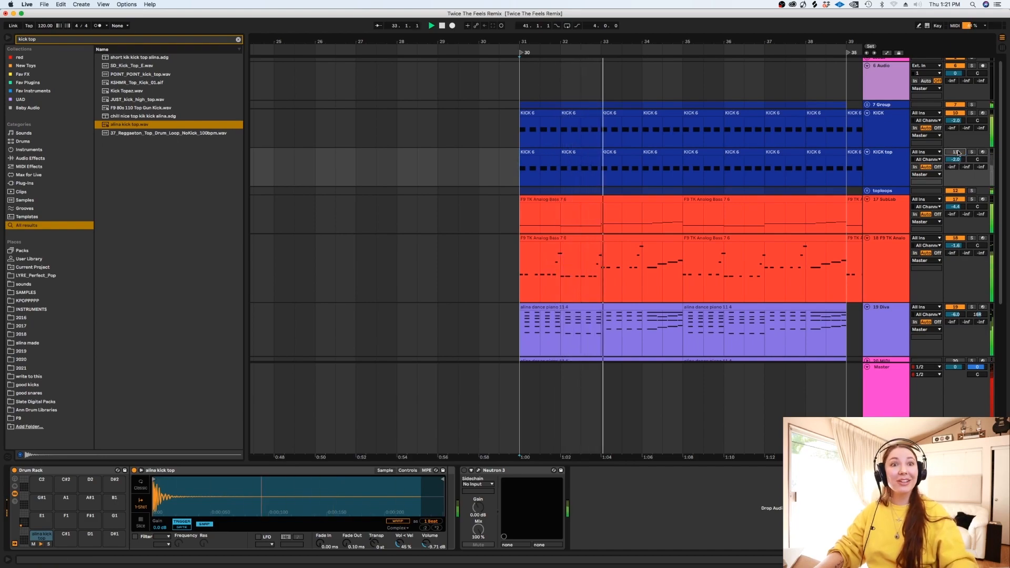
{"action": "left_click_drag", "start_coordinate": [956, 159], "coordinate": [956, 167]}
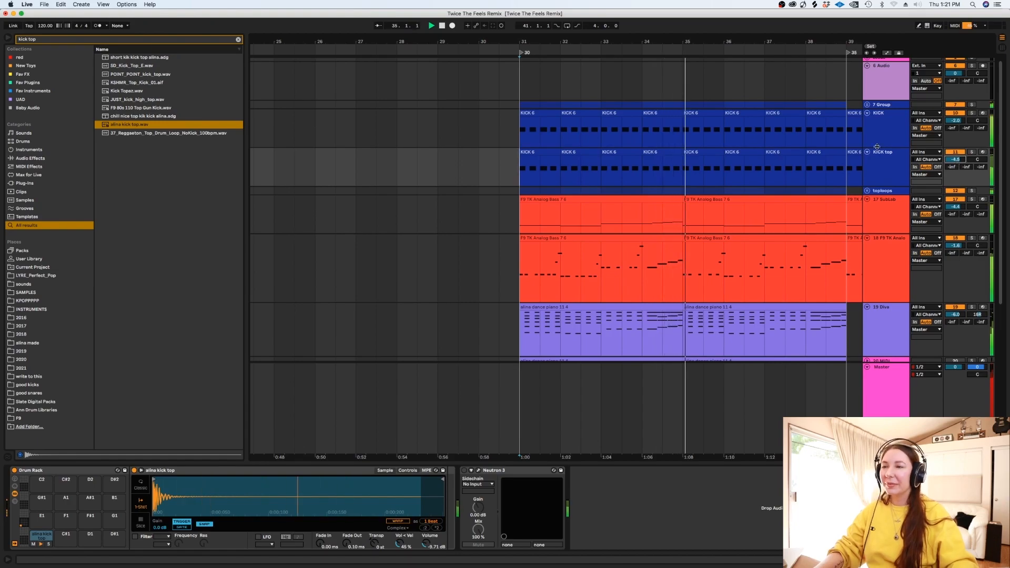
{"action": "key", "text": "space"}
{"action": "left_click_drag", "start_coordinate": [662, 457], "coordinate": [517, 465]}
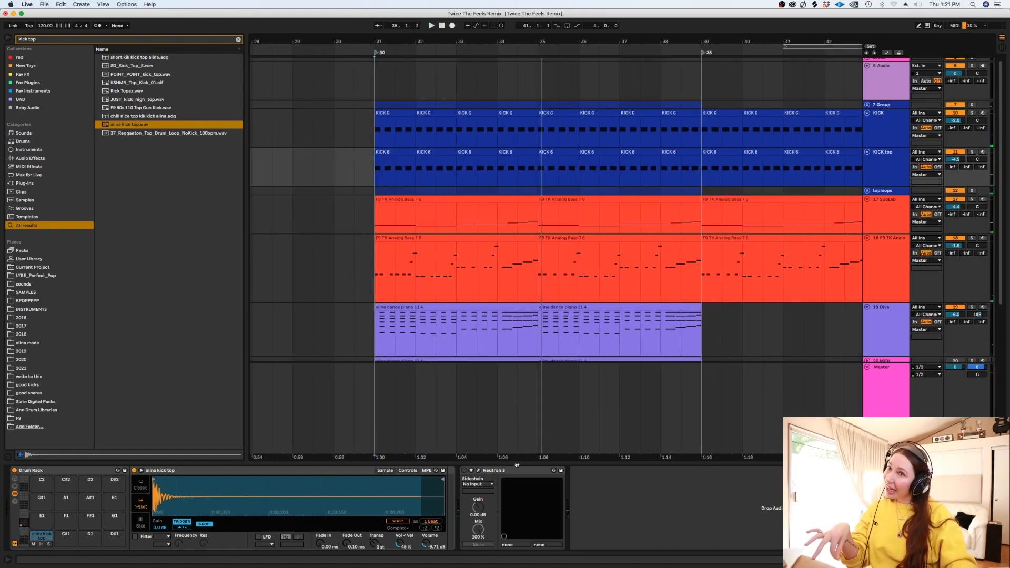
Step: Play the arrangement from bar 31 together with the acapella track
{"action": "scroll", "coordinate": [588, 147], "scroll_direction": "down", "scroll_amount": 5}
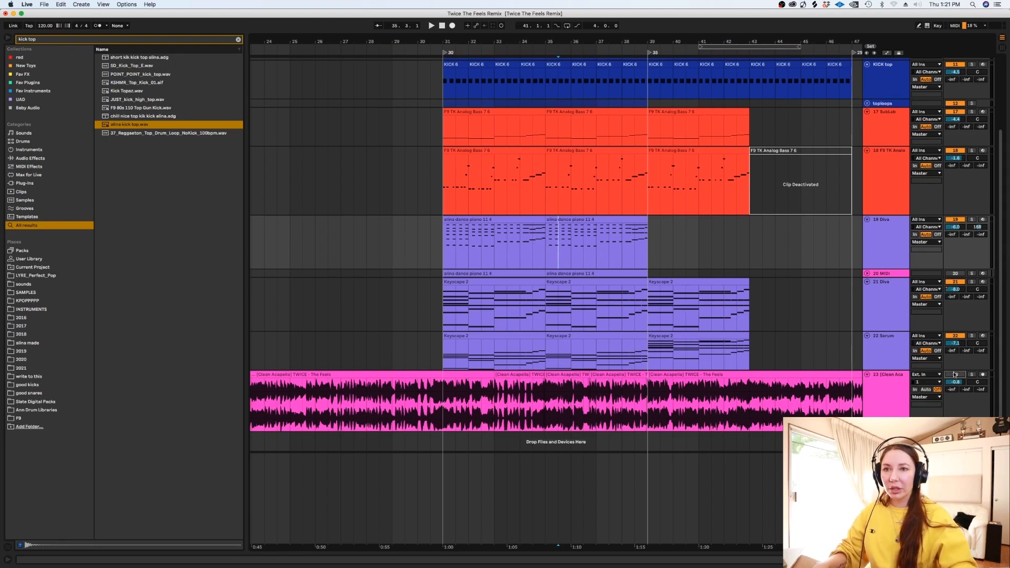
{"action": "left_click", "coordinate": [444, 354]}
{"action": "key", "text": "space"}
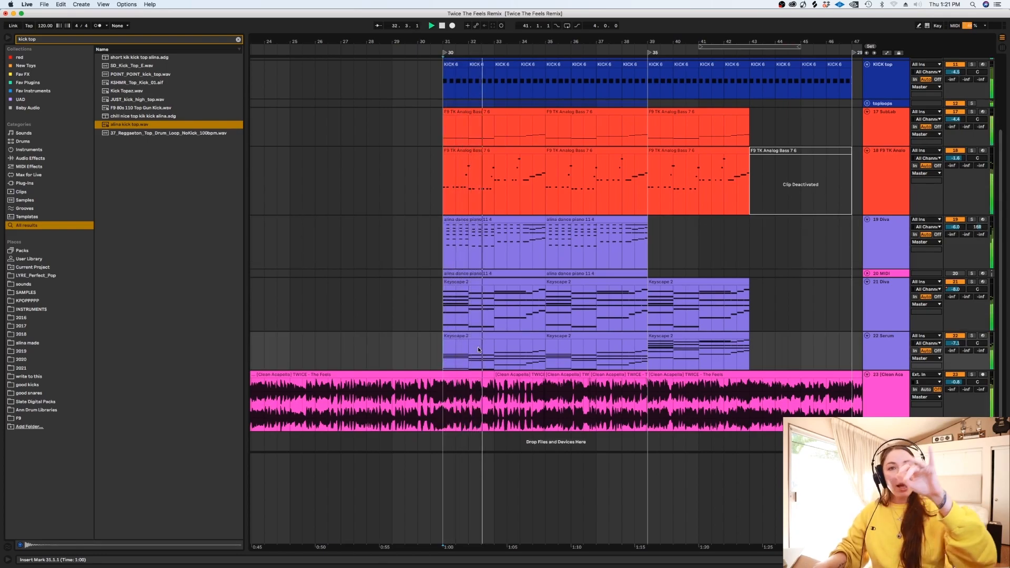
{"action": "key", "text": "space"}
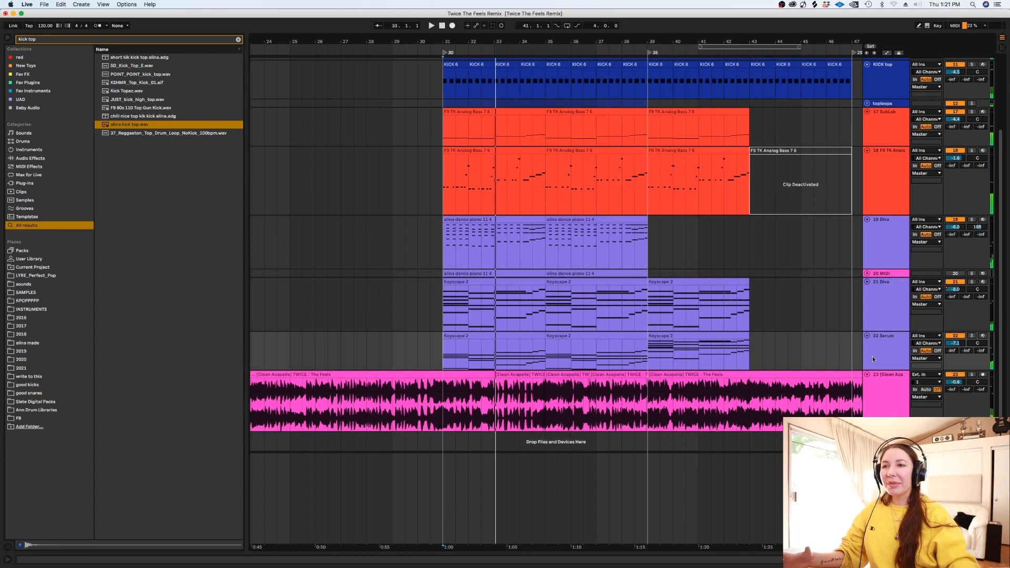
Step: Insert a MIDI track below the Serum track and colour it purple
{"action": "key", "text": "super+shift+t"}
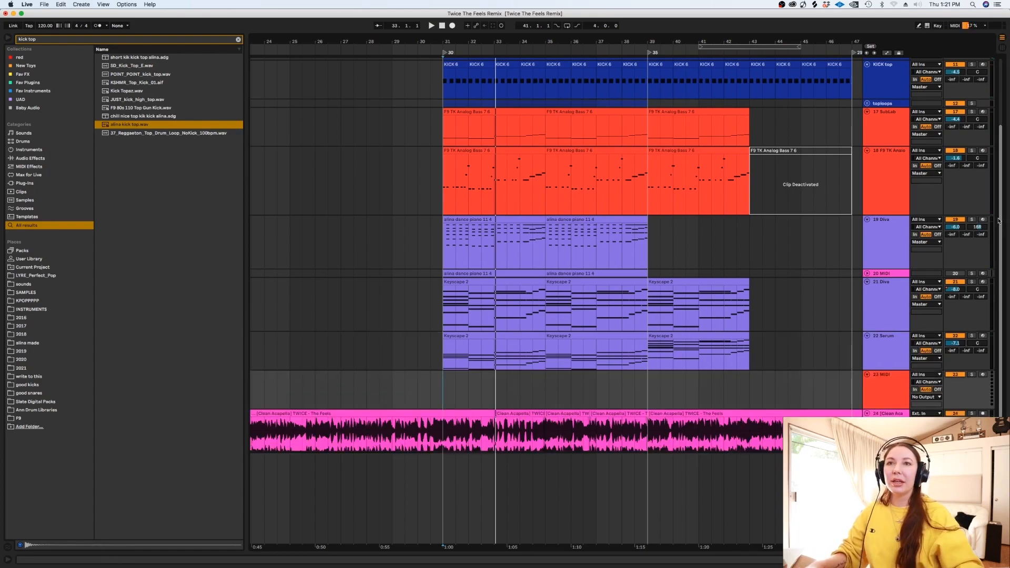
{"action": "scroll", "coordinate": [1000, 221], "scroll_direction": "down", "scroll_amount": 3}
{"action": "right_click", "coordinate": [880, 367]}
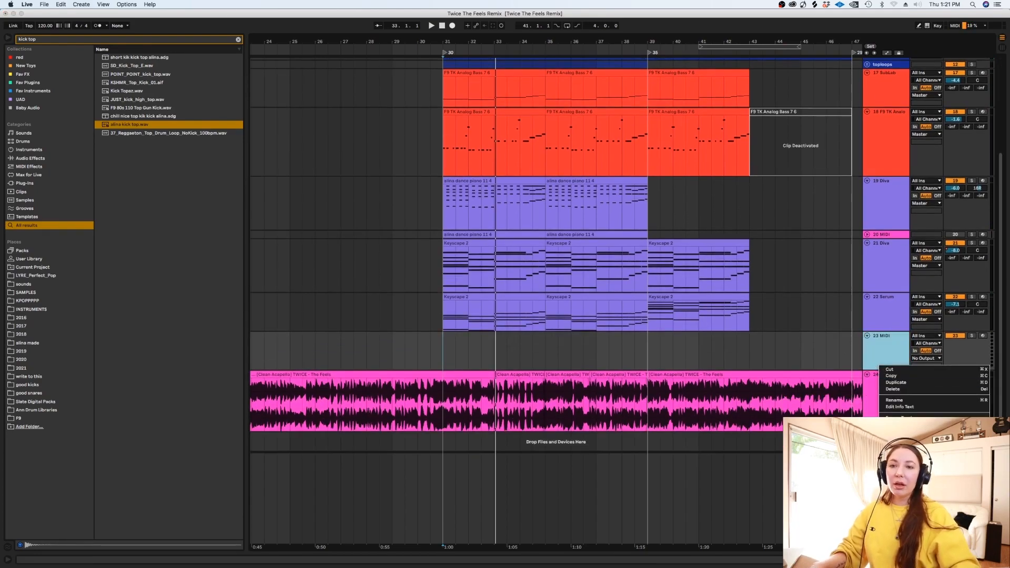
{"action": "left_click", "coordinate": [958, 503]}
Step: Load the Roland JUPITER-8 from the browser onto the new MIDI track and open its plug-in window
{"action": "left_click", "coordinate": [238, 40]}
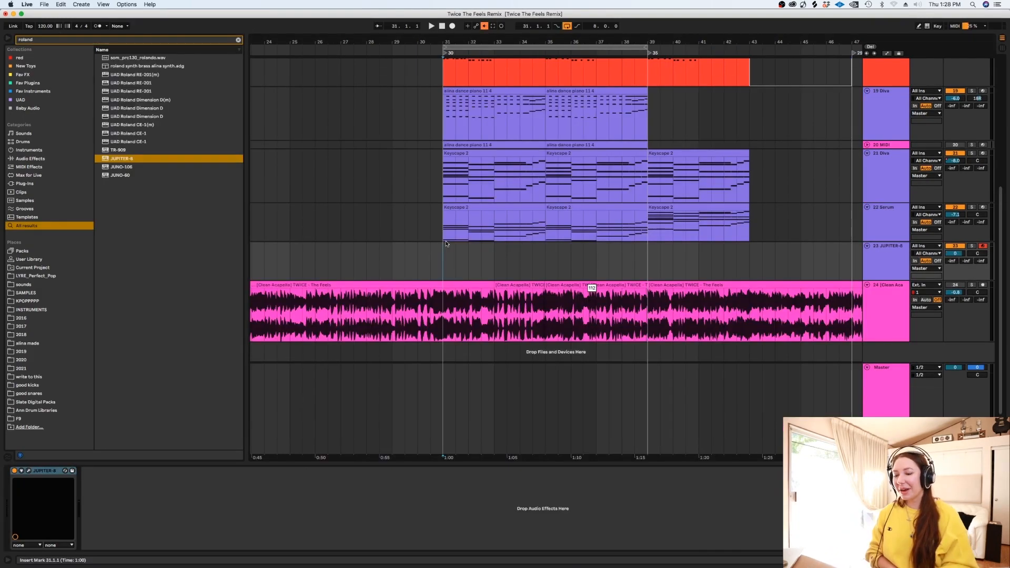
{"action": "left_click", "coordinate": [446, 244]}
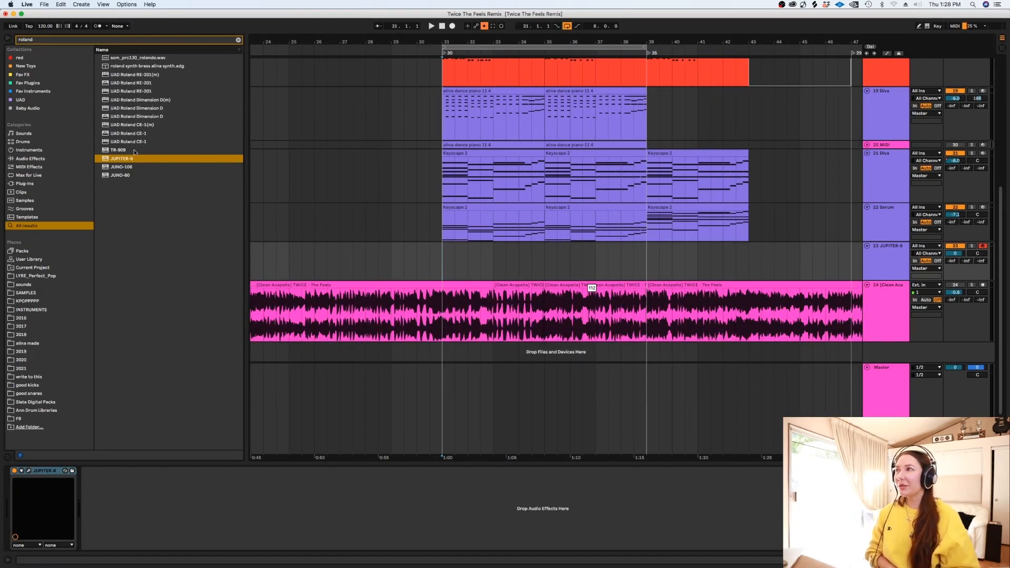
{"action": "left_click", "coordinate": [29, 472]}
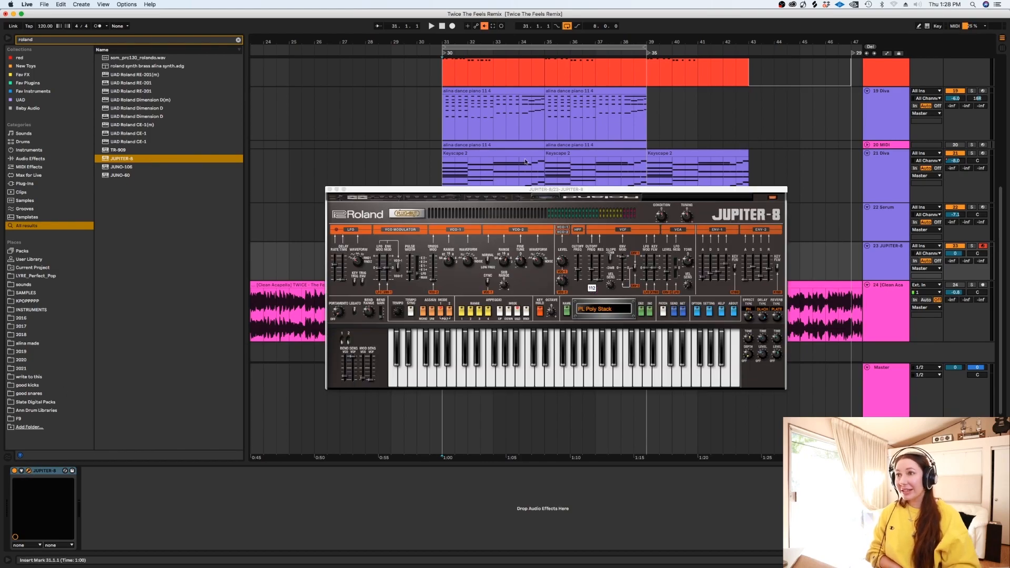
{"action": "left_click_drag", "start_coordinate": [619, 194], "coordinate": [612, 249]}
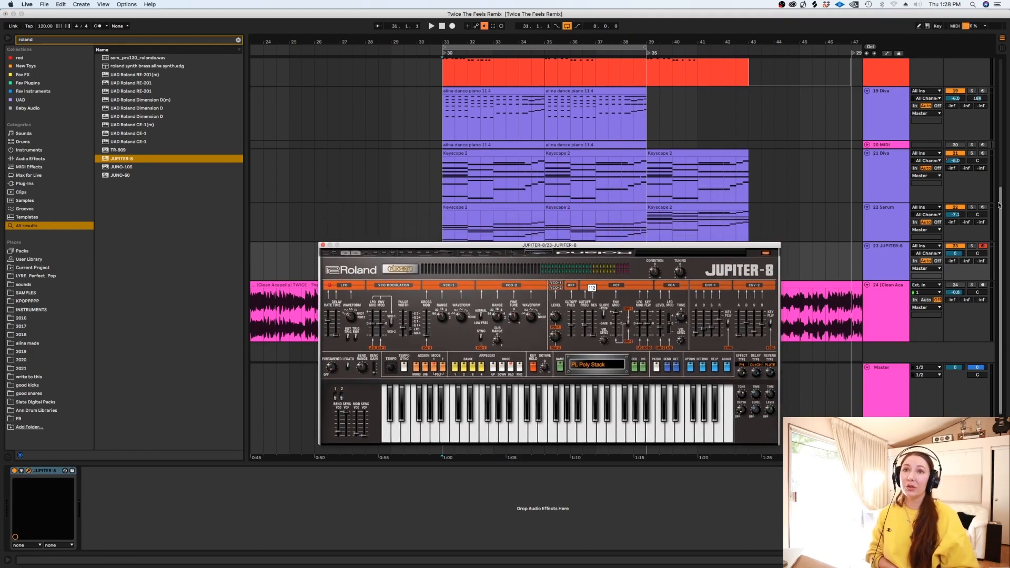
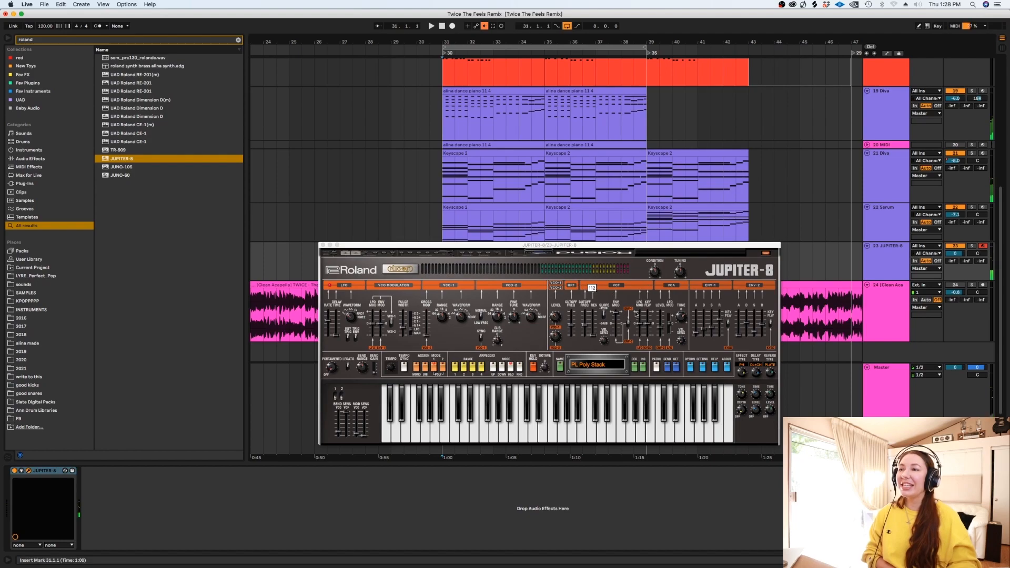
Step: Raise the VCF cutoff of the JUPITER-8's PL Poly Stack patch and close the plug-in window
{"action": "left_click_drag", "start_coordinate": [621, 245], "coordinate": [656, 202]}
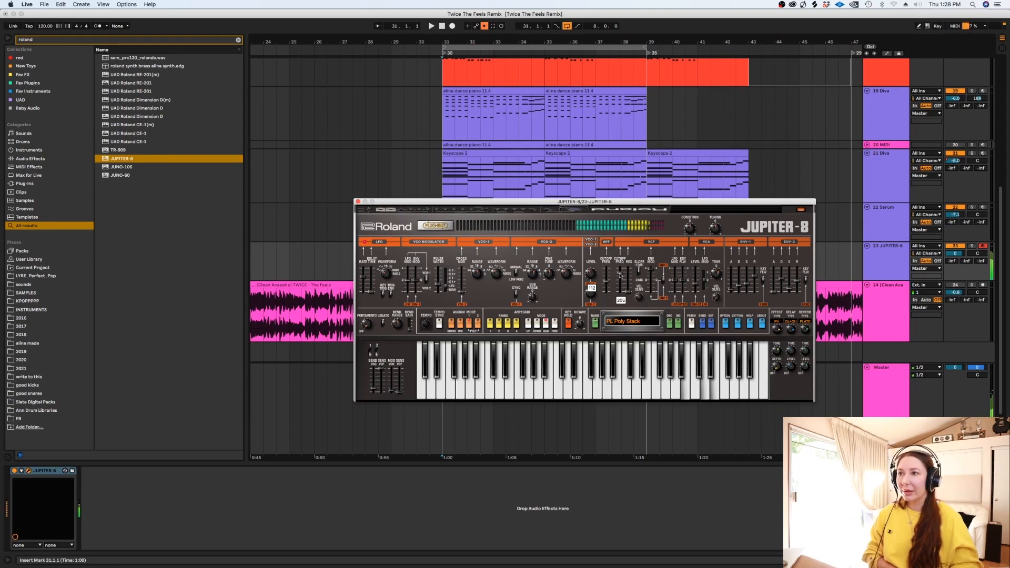
{"action": "left_click_drag", "start_coordinate": [621, 284], "coordinate": [620, 276]}
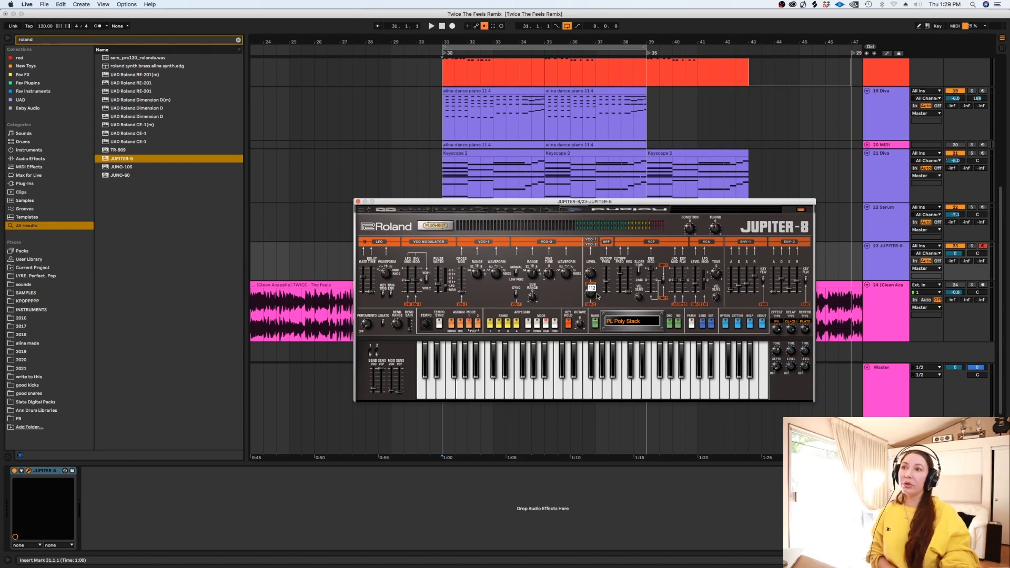
{"action": "left_click", "coordinate": [358, 202]}
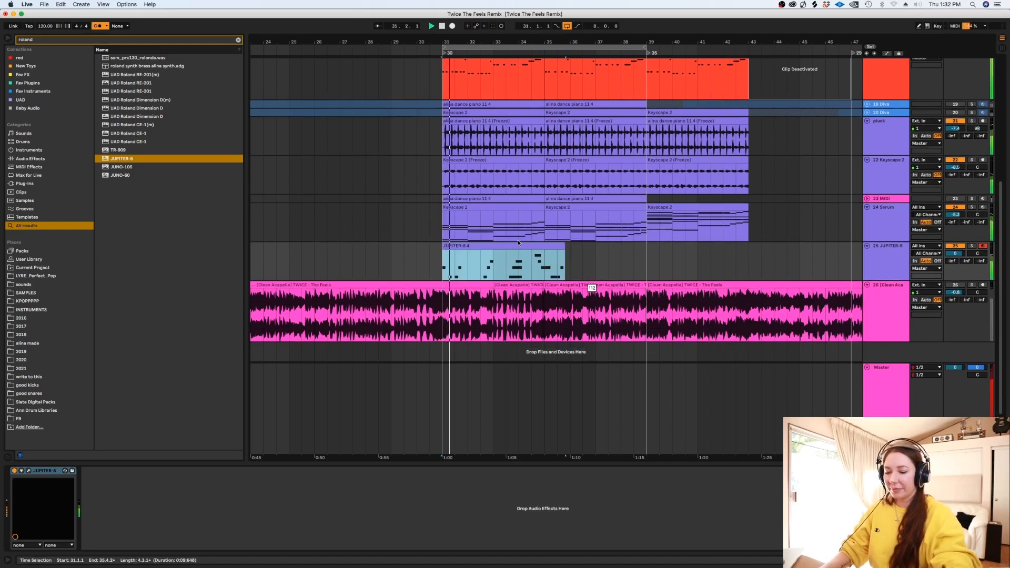
Step: Copy the OneKnob Pumper effect from the Serum track onto the JUPITER-8 track and stop playback
{"action": "key", "text": "plus"}
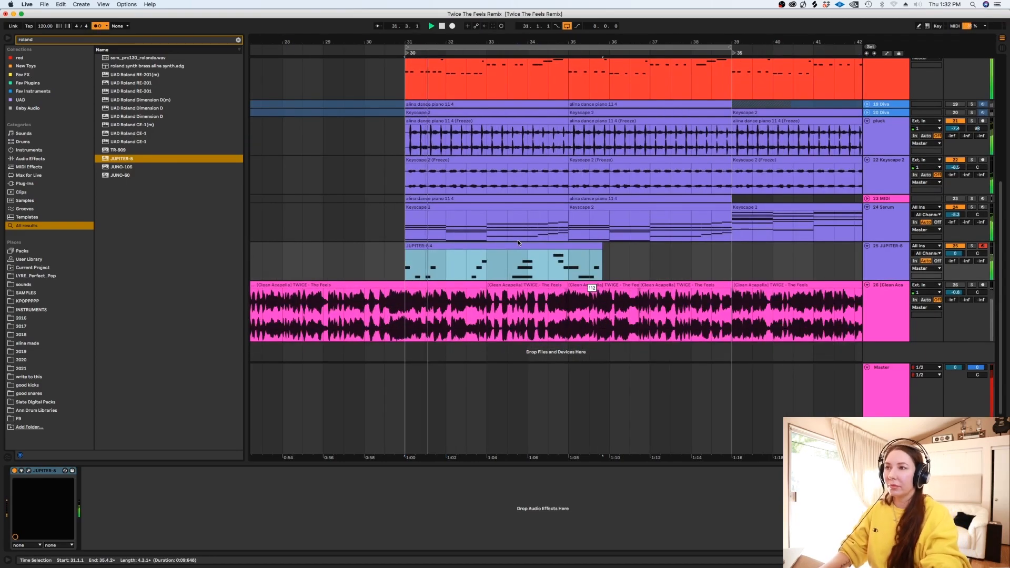
{"action": "left_click", "coordinate": [877, 221]}
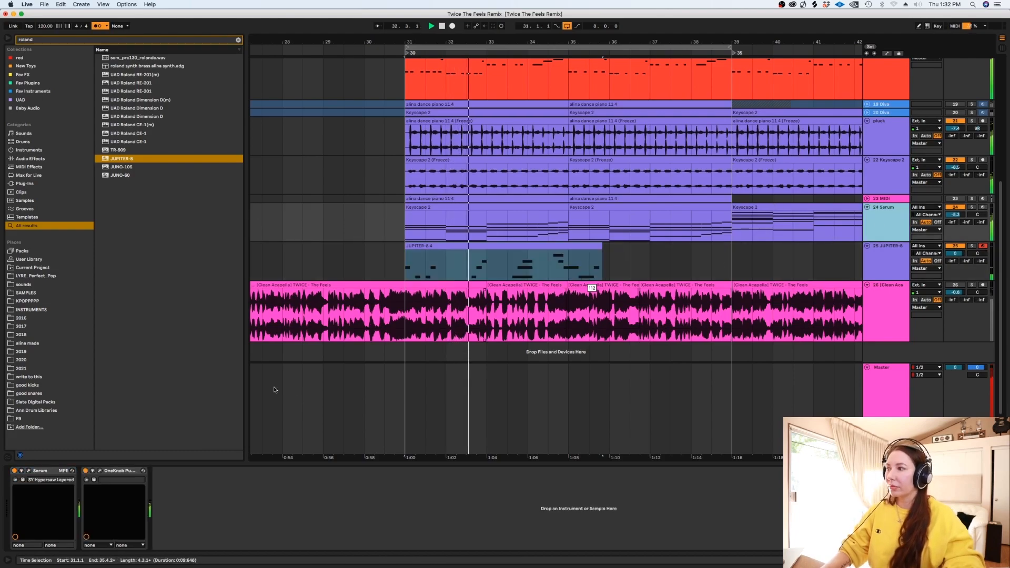
{"action": "left_click", "coordinate": [120, 471]}
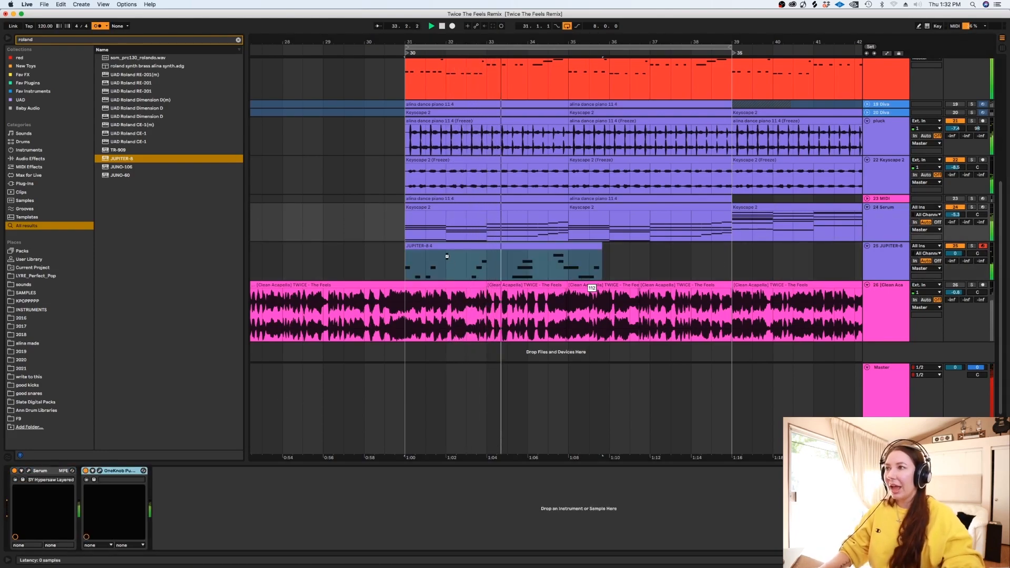
{"action": "left_click", "coordinate": [409, 258]}
{"action": "key", "text": "space"}
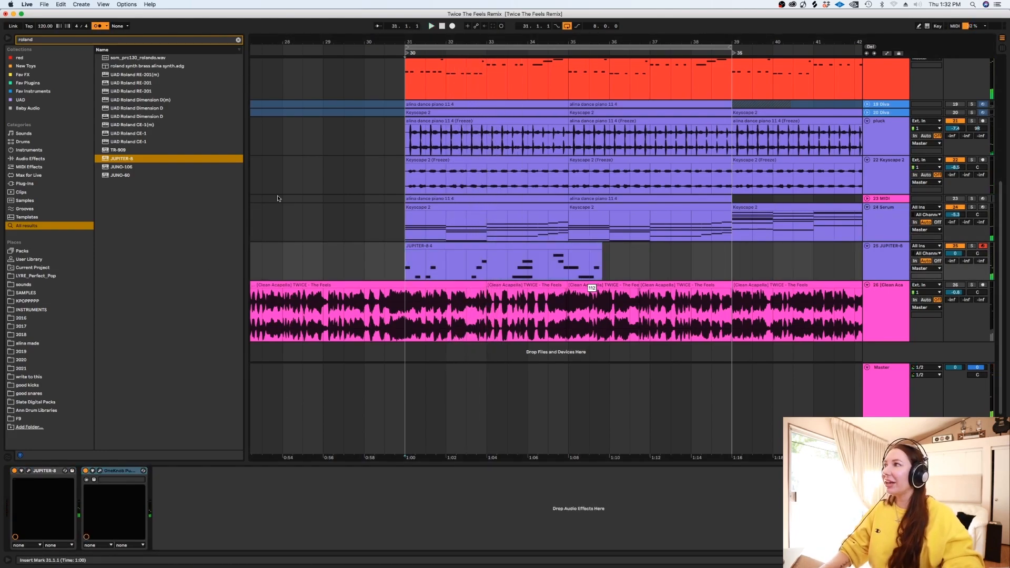
Step: Solo the JUPITER-8 track, search the browser for "spaced out" and load SpacedOut onto the track
{"action": "left_click", "coordinate": [971, 246]}
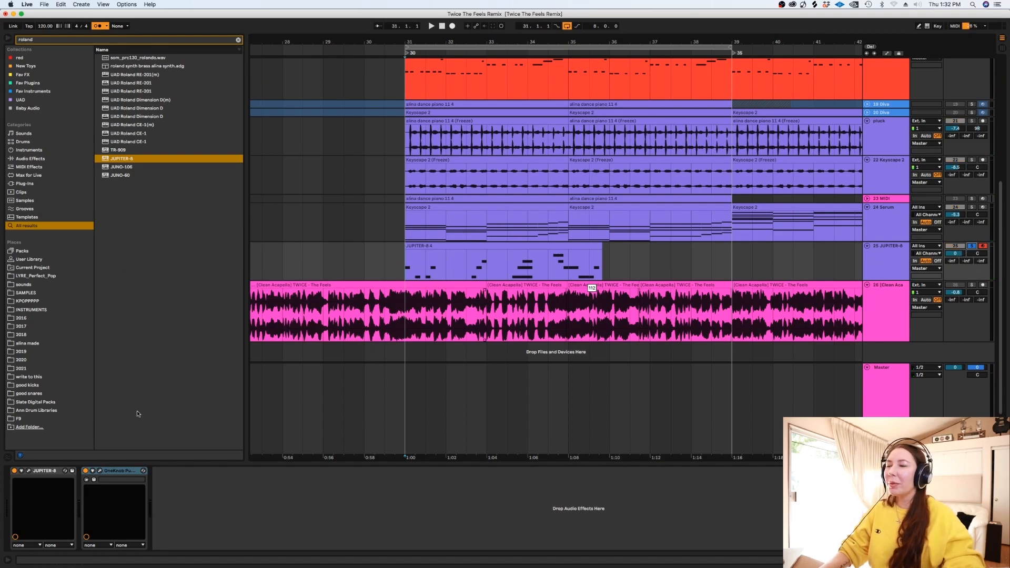
{"action": "left_click", "coordinate": [238, 40]}
{"action": "type", "text": "spca"}
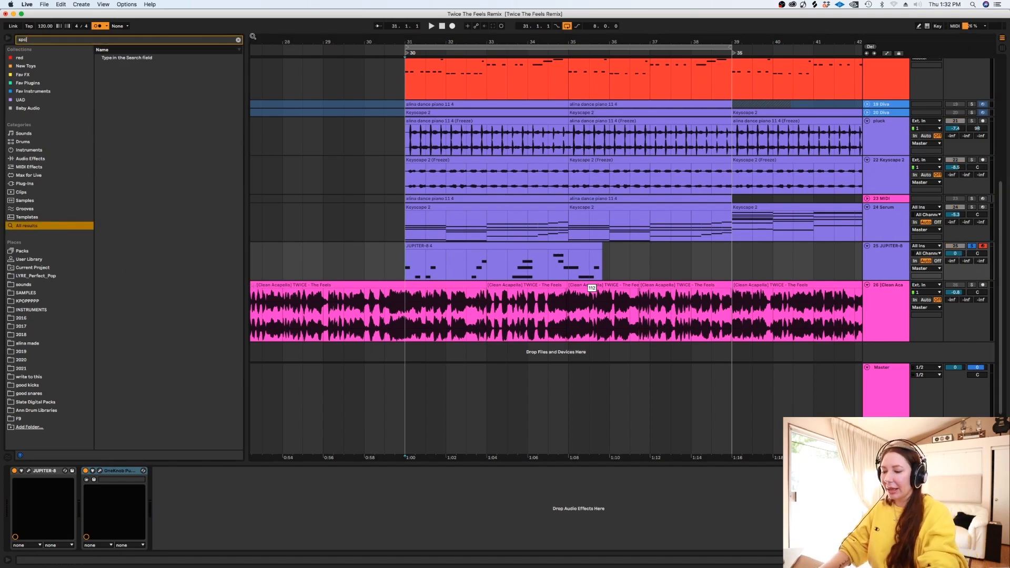
{"action": "key", "text": "Return"}
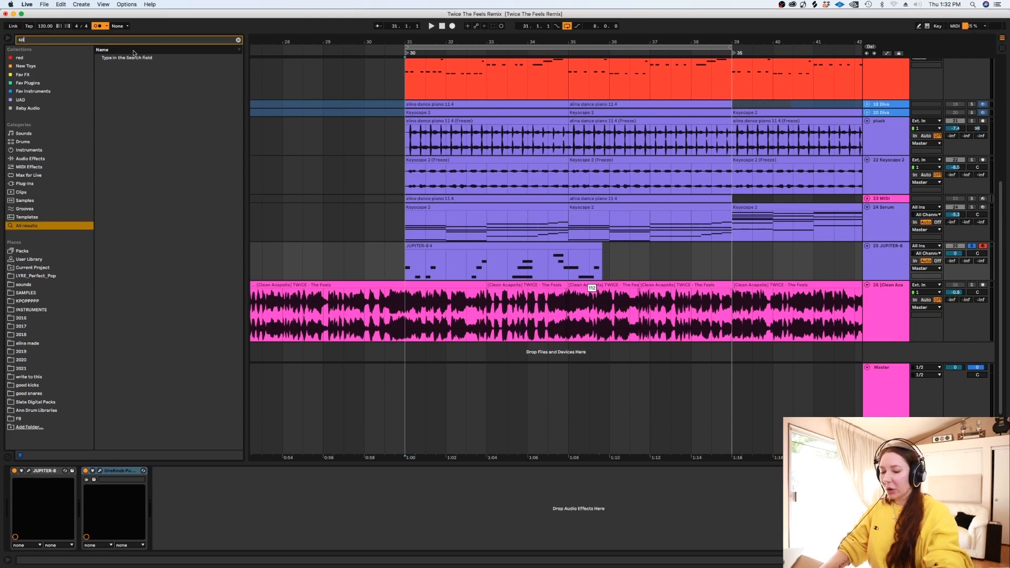
{"action": "type", "text": "out"}
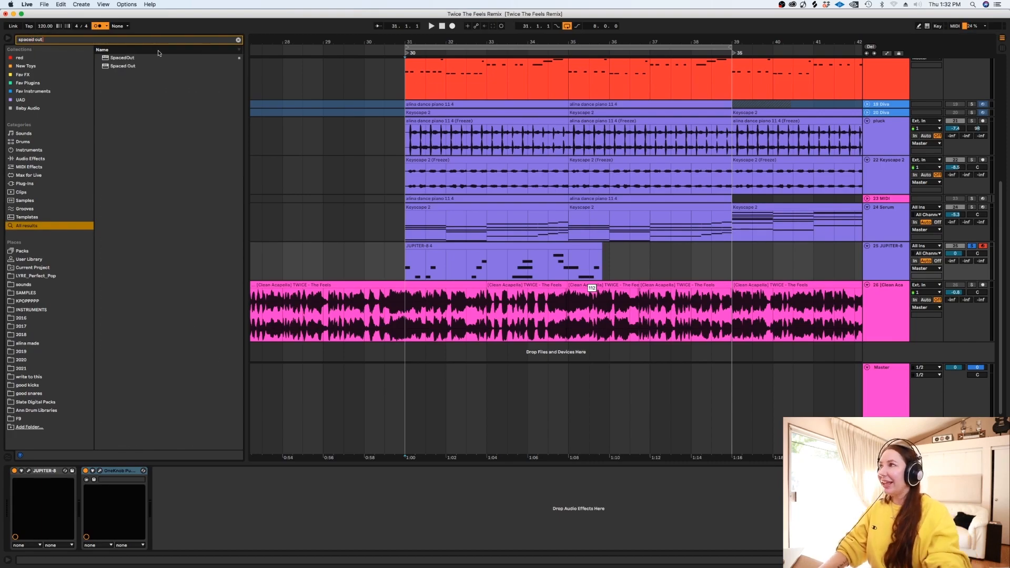
{"action": "left_click", "coordinate": [131, 59]}
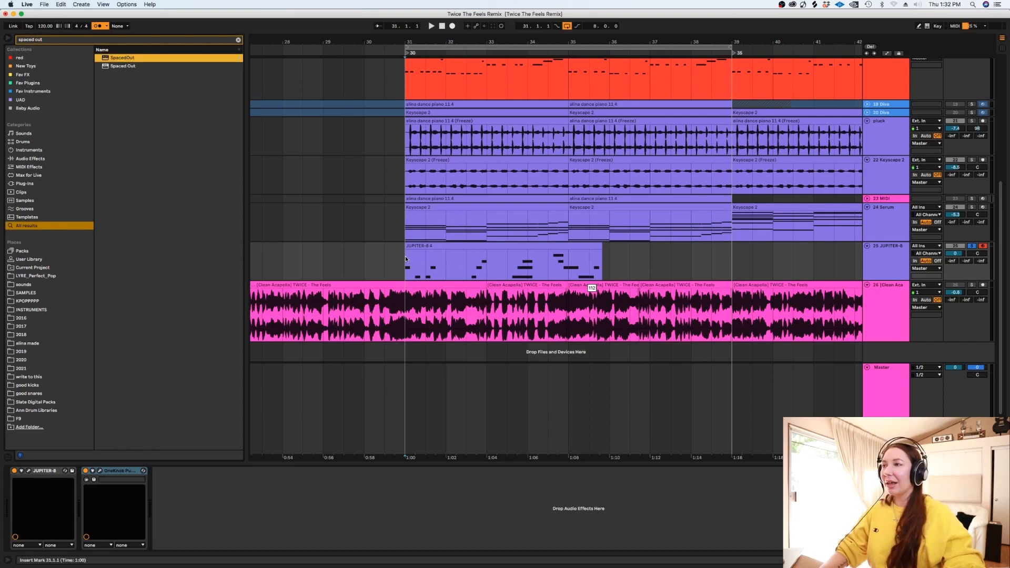
{"action": "left_click_drag", "start_coordinate": [409, 257], "coordinate": [410, 258]}
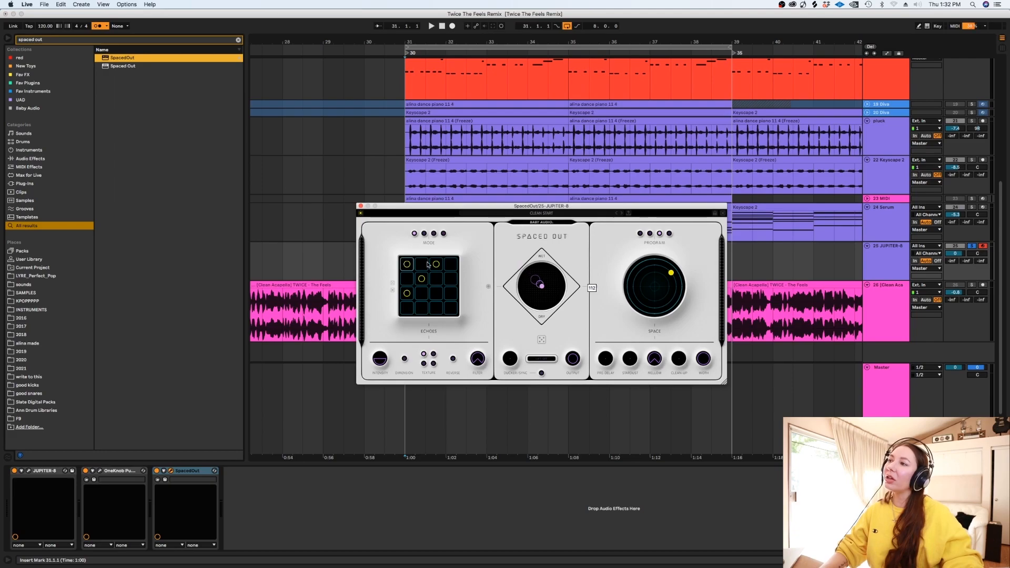
Step: Shift SpacedOut's blend towards dry while auditioning from bar 31, place it ahead of OneKnob Pumper and adjust its Space position
{"action": "left_click", "coordinate": [488, 288]}
{"action": "left_click_drag", "start_coordinate": [473, 206], "coordinate": [455, 295]}
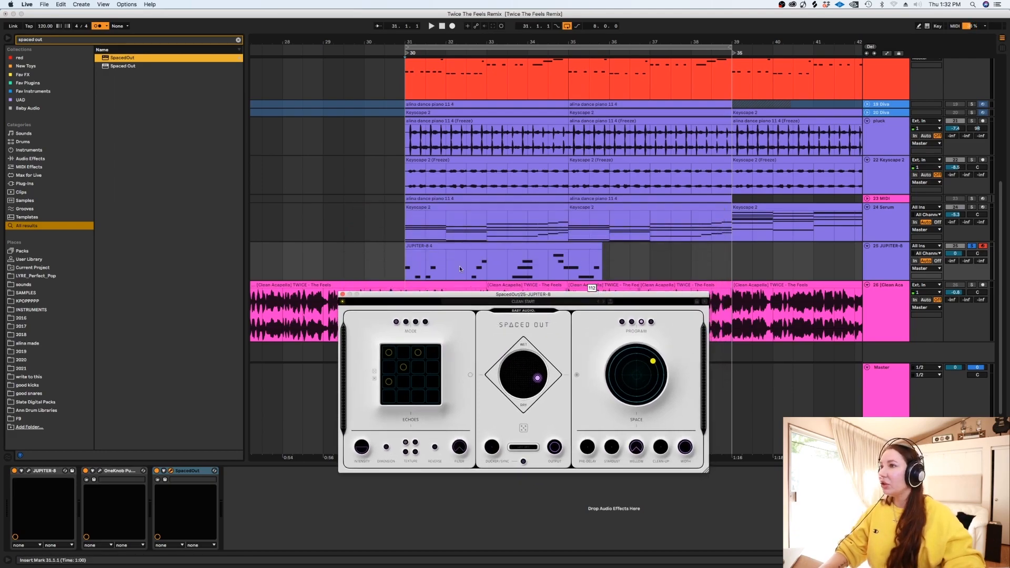
{"action": "left_click", "coordinate": [403, 266]}
{"action": "left_click_drag", "start_coordinate": [538, 379], "coordinate": [527, 379]}
{"action": "key", "text": "space"}
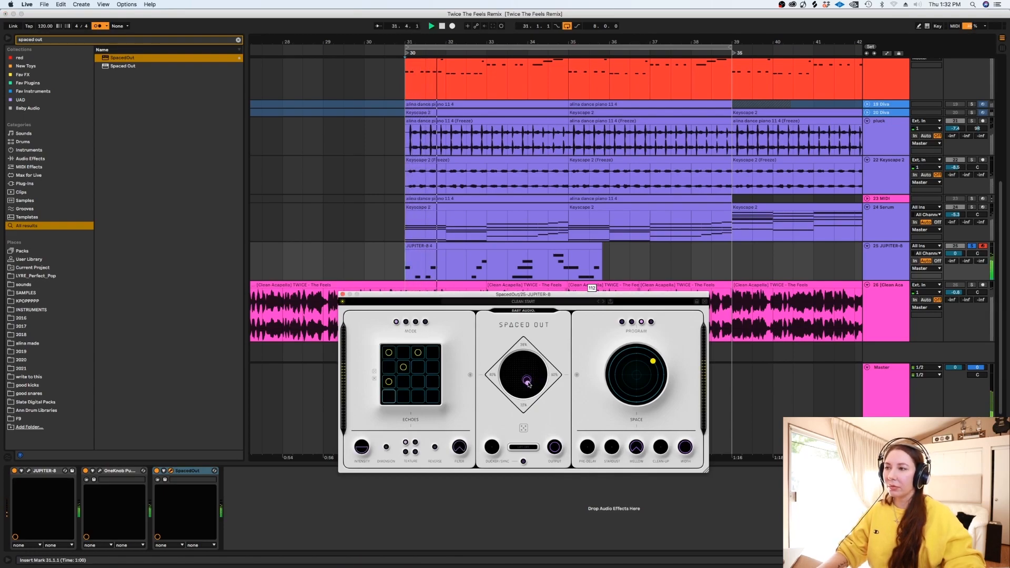
{"action": "left_click_drag", "start_coordinate": [188, 470], "coordinate": [79, 471]}
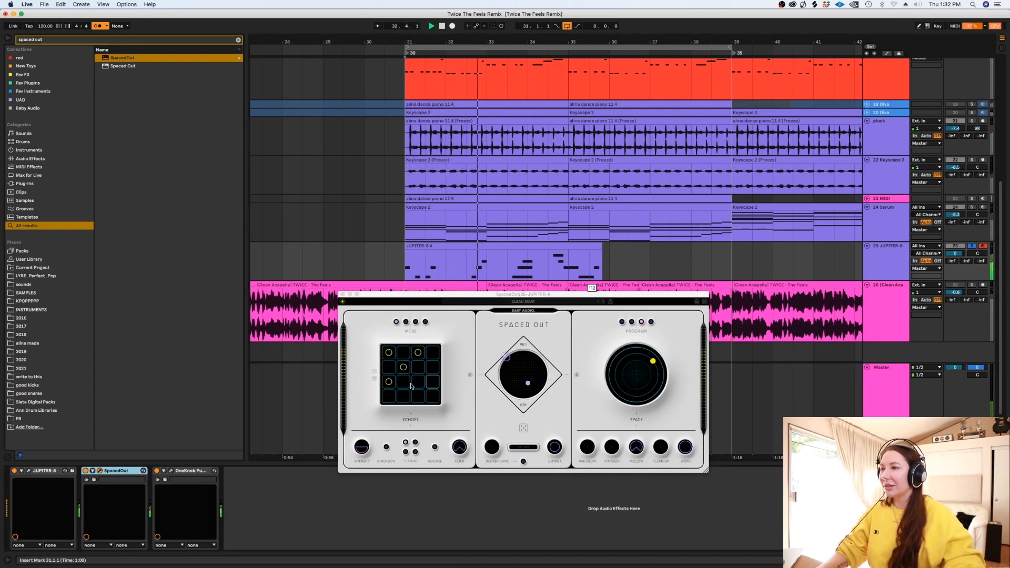
{"action": "left_click", "coordinate": [653, 358]}
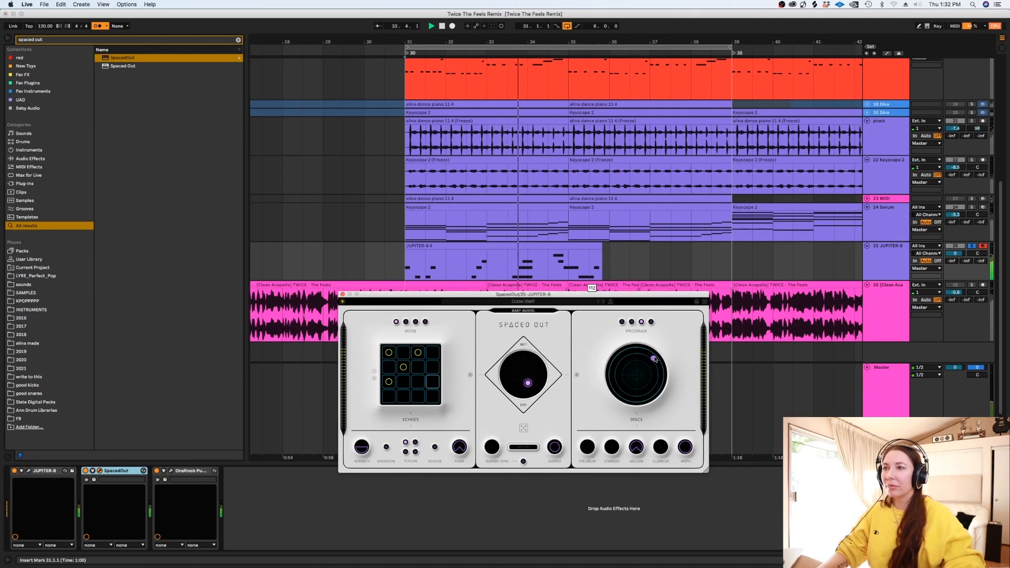
Step: Unsolo and disarm the JUPITER-8 track, play it in the full mix and close its plug-in windows
{"action": "left_click", "coordinate": [972, 247]}
{"action": "key", "text": "space"}
{"action": "key", "text": "space"}
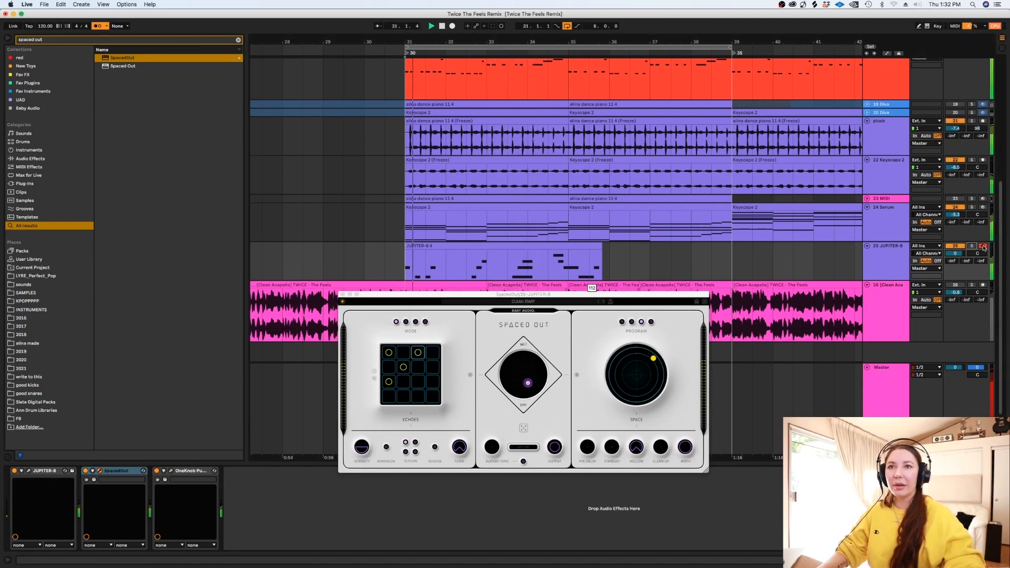
{"action": "left_click", "coordinate": [983, 247]}
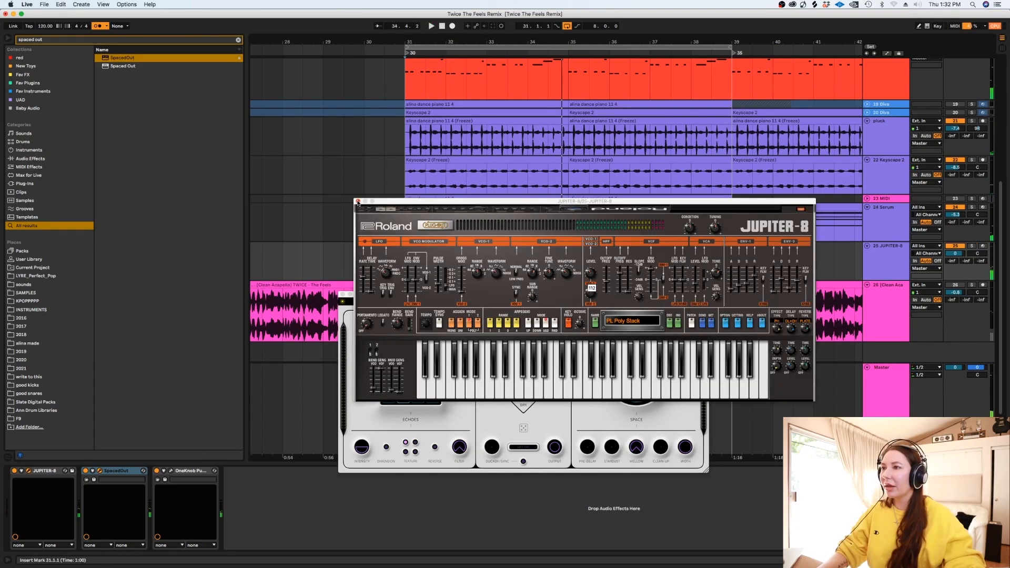
{"action": "left_click", "coordinate": [357, 202]}
{"action": "left_click", "coordinate": [342, 295]}
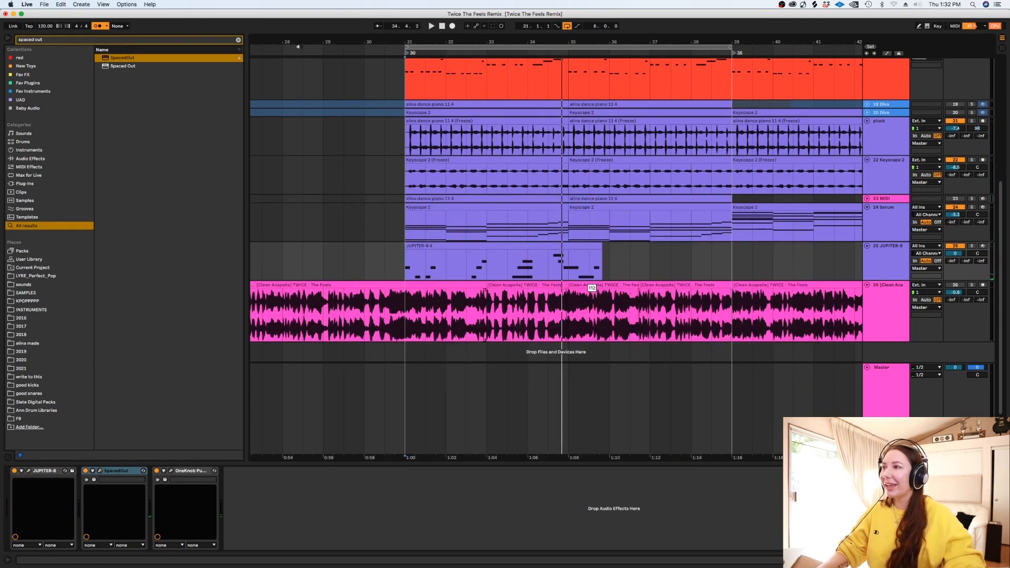
Step: Add a Utility effect to the JUPITER-8 track with the width at 131 % and the gain at 1.67 dB
{"action": "left_click", "coordinate": [239, 40]}
{"action": "type", "text": "uti"}
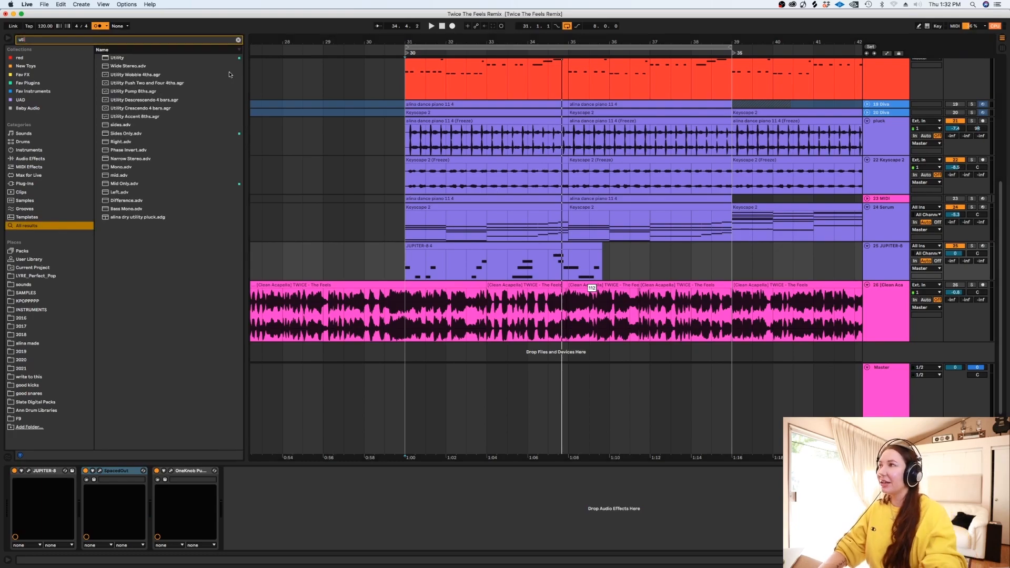
{"action": "double_click", "coordinate": [146, 58]}
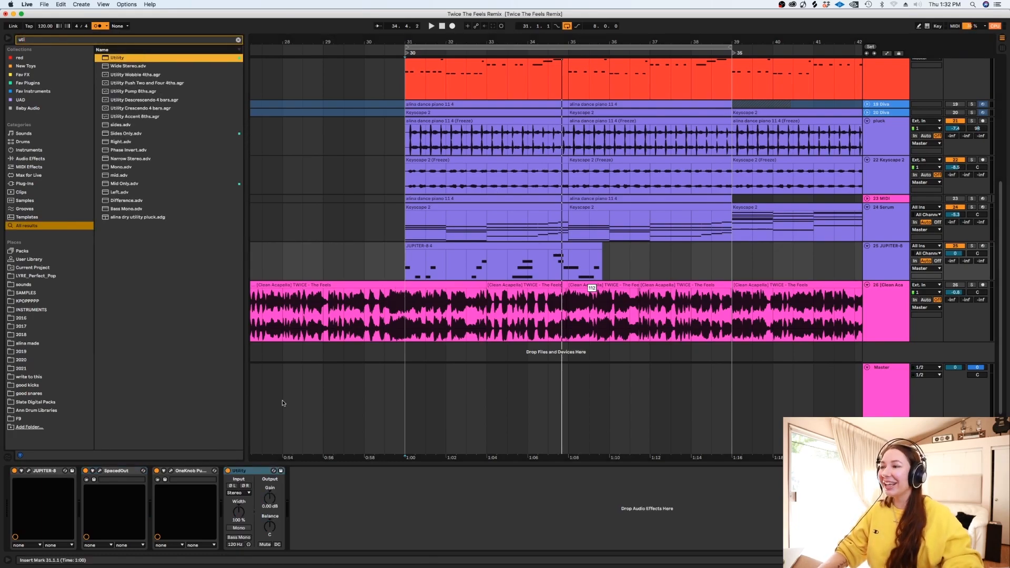
{"action": "left_click_drag", "start_coordinate": [271, 503], "coordinate": [271, 500]}
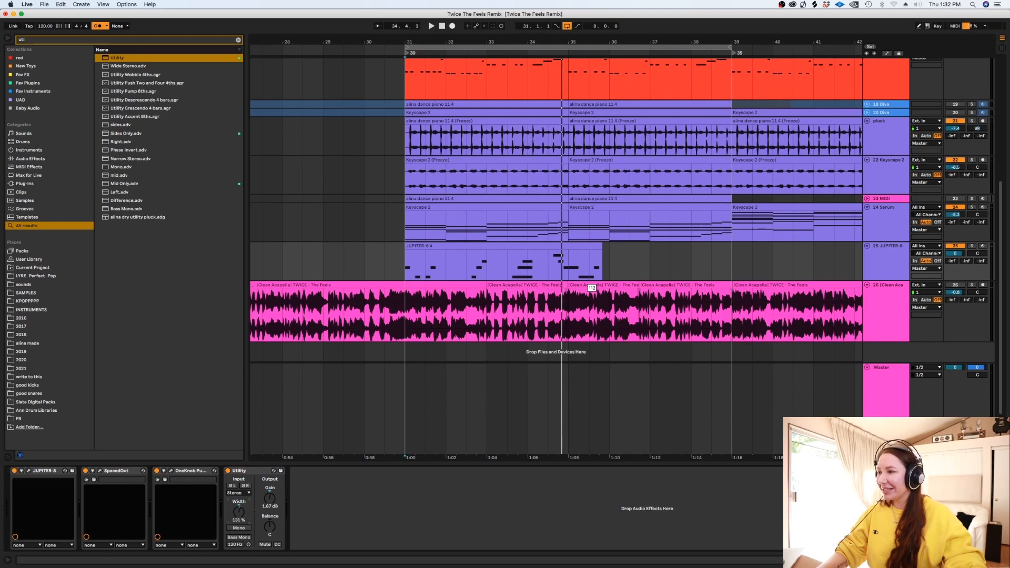
{"action": "left_click", "coordinate": [412, 304]}
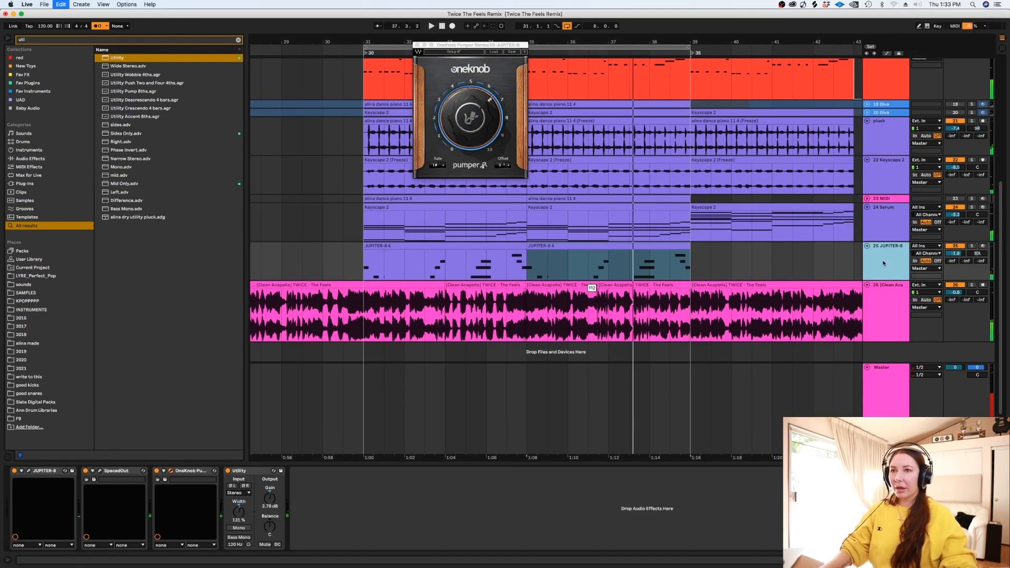
Step: Duplicate the JUPITER-8 track, close the OneKnob Pumper window and clear the two note clips from the copy
{"action": "key", "text": "super+d"}
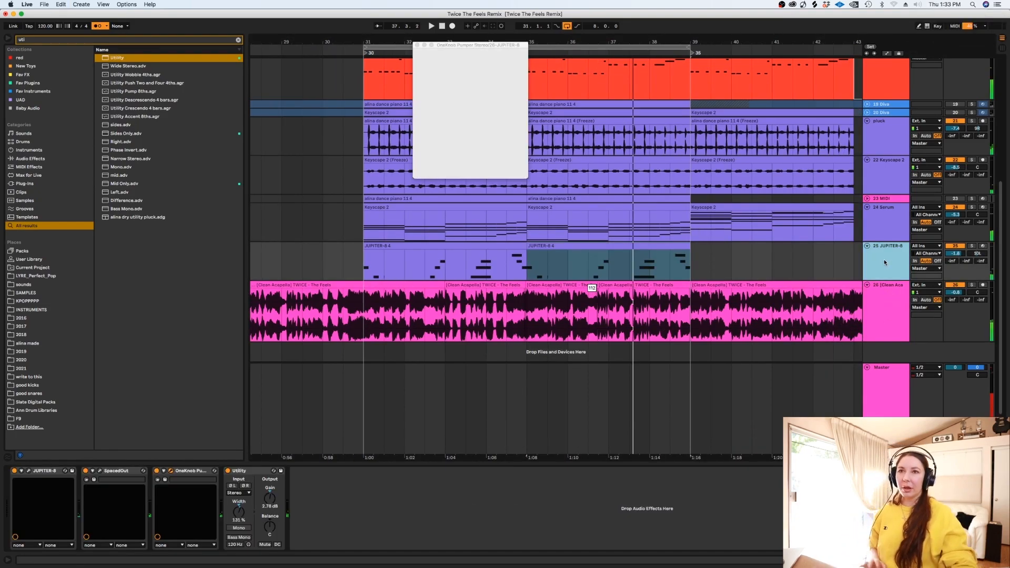
{"action": "left_click", "coordinate": [418, 46]}
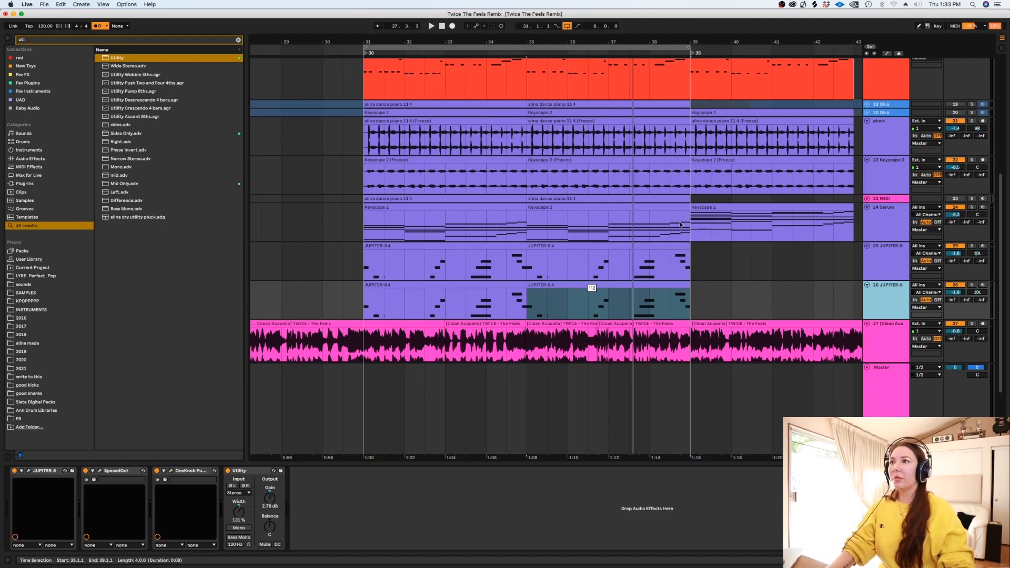
{"action": "left_click_drag", "start_coordinate": [713, 299], "coordinate": [345, 301]}
{"action": "key", "text": "space"}
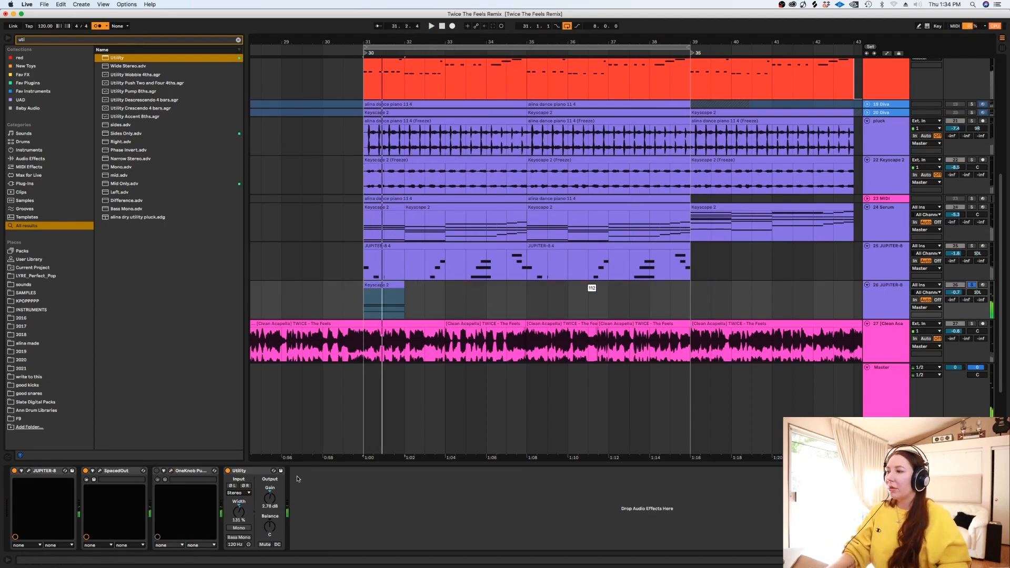
Step: Search the browser for "decapit" and load Decapitator onto the duplicated JUPITER-8 track
{"action": "left_click", "coordinate": [239, 42]}
{"action": "type", "text": "decap"}
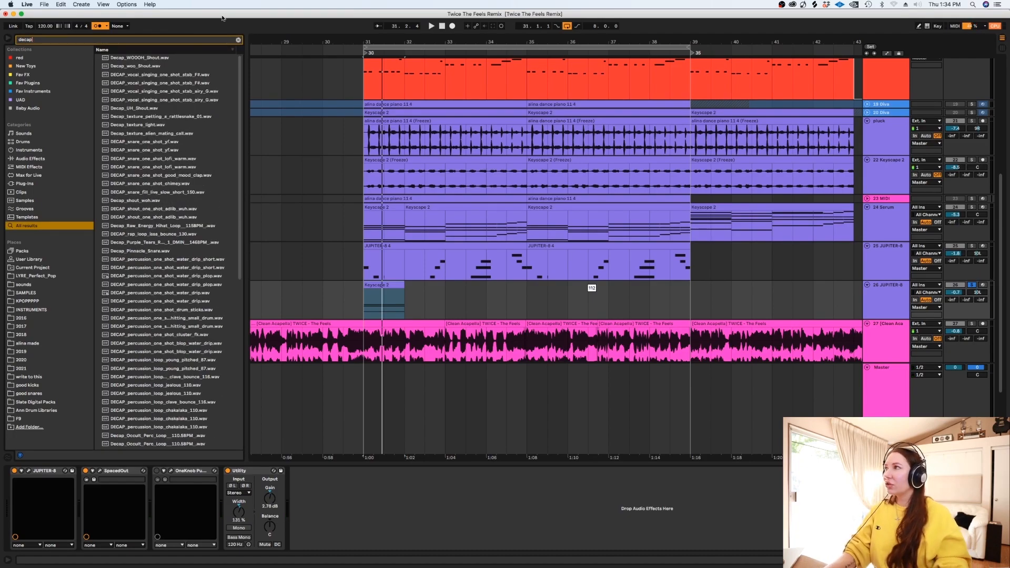
{"action": "type", "text": "it"}
{"action": "left_click", "coordinate": [128, 66]}
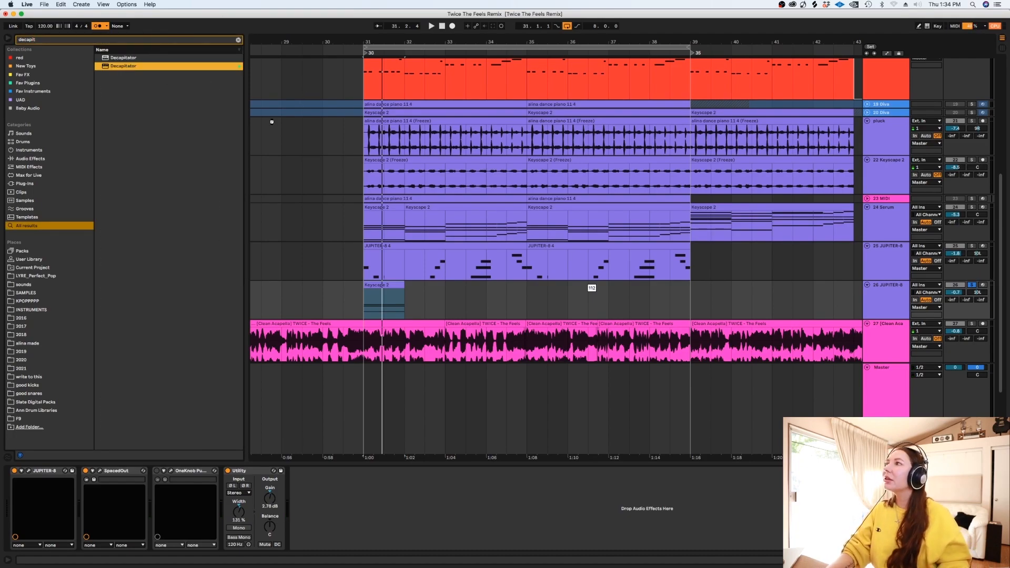
{"action": "key", "text": "Return"}
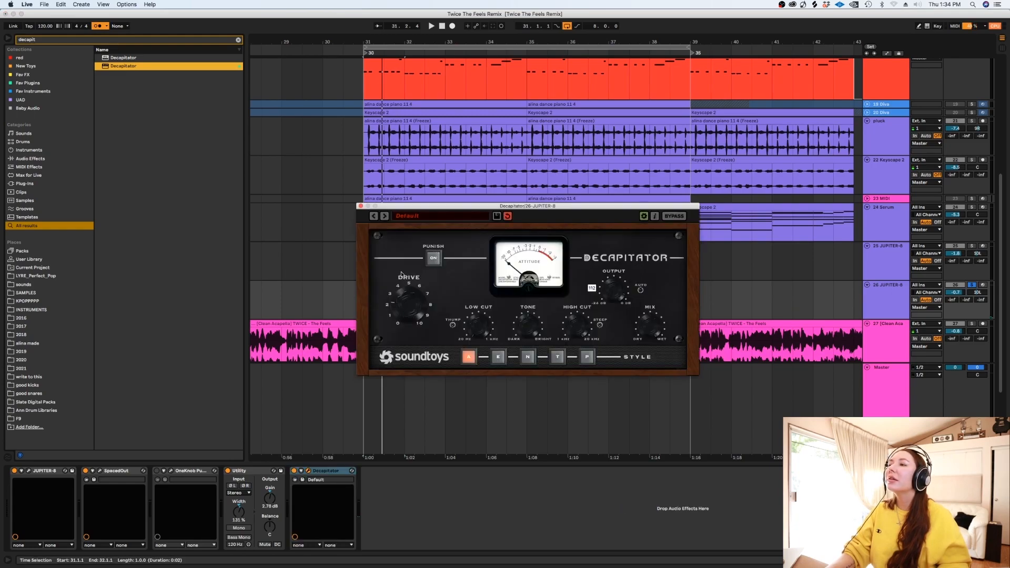
Step: Toggle Decapitator's Punish switch, audition the soloed one-bar Keyscape 2 clip through it and close the plug-in window
{"action": "left_click", "coordinate": [434, 258]}
{"action": "key", "text": "space"}
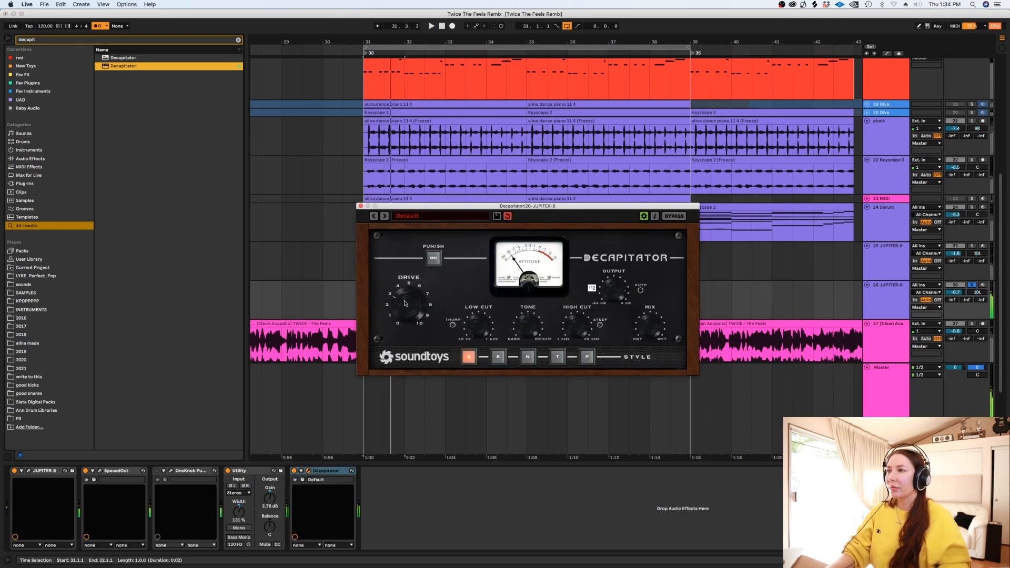
{"action": "key", "text": "space"}
{"action": "left_click", "coordinate": [361, 205]}
{"action": "key", "text": "space"}
Step: Freeze the duplicated JUPITER-8 track holding the one-bar Keyscape 2 clip
{"action": "left_click", "coordinate": [869, 296]}
{"action": "right_click", "coordinate": [870, 296]}
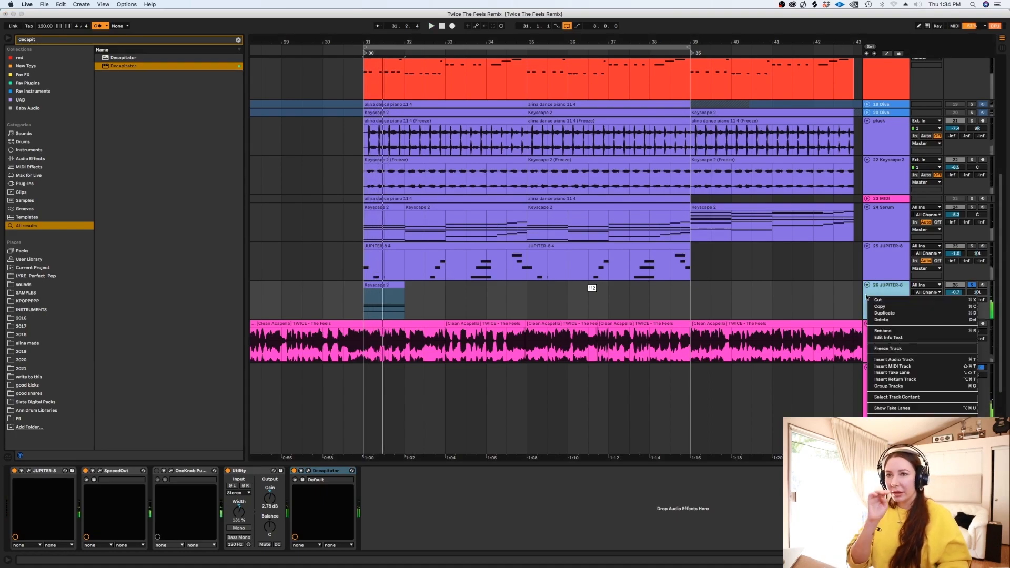
{"action": "left_click", "coordinate": [901, 349]}
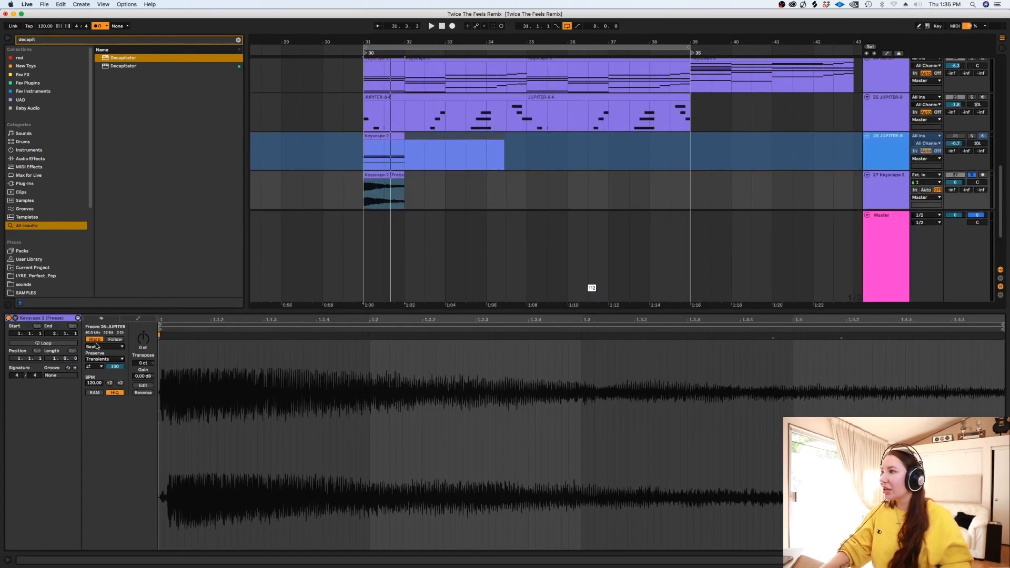
Step: Open the warp mode choices of the frozen Keyscape 2 audio clip, unsolo its track and play it with the full mix
{"action": "left_click", "coordinate": [96, 347]}
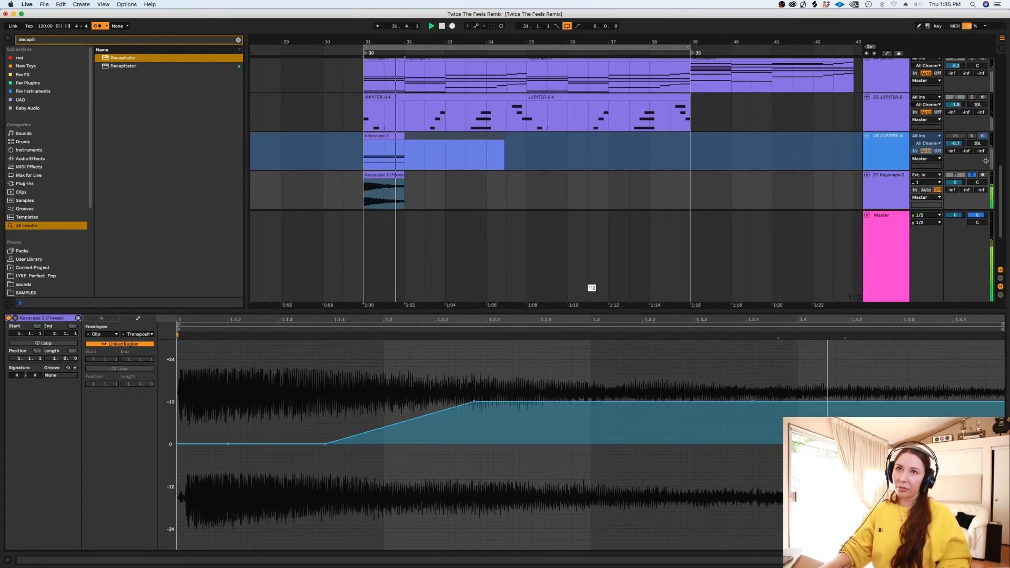
{"action": "key", "text": "space"}
{"action": "left_click", "coordinate": [972, 176]}
{"action": "key", "text": "space"}
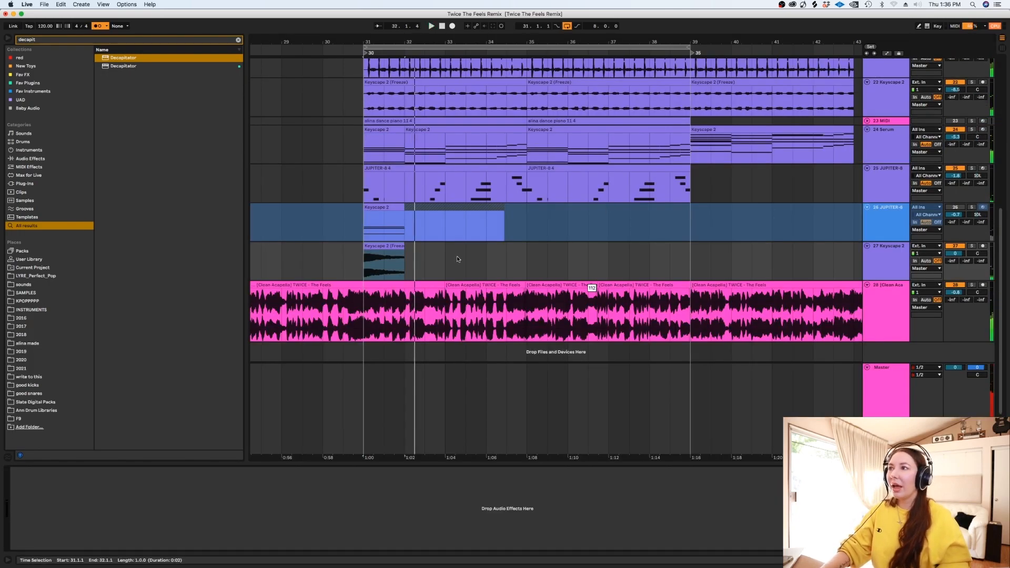
Step: Set the arrangement's fixed grid to 1/16 and play from just before bar 31
{"action": "right_click", "coordinate": [460, 259]}
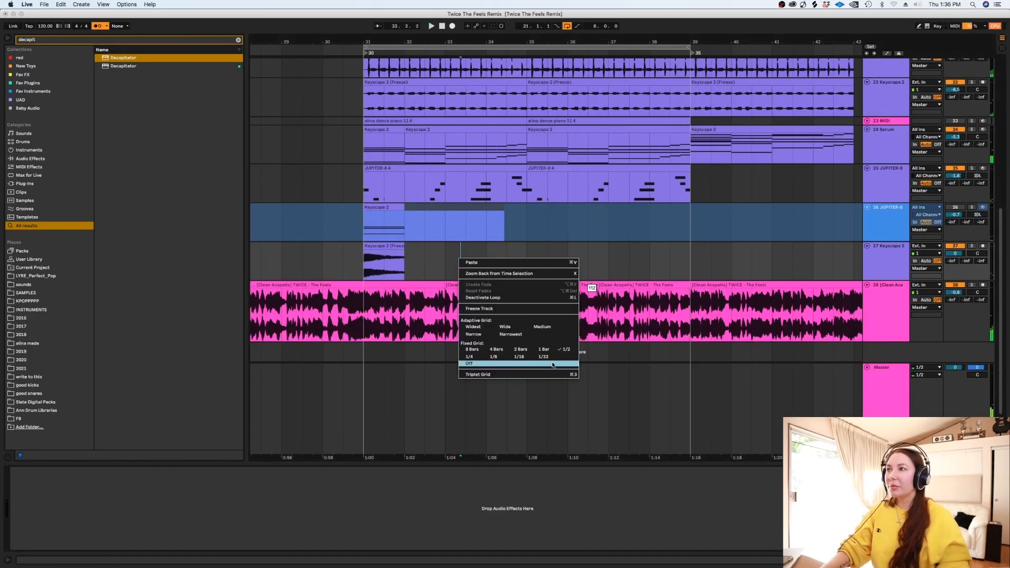
{"action": "left_click", "coordinate": [518, 357]}
{"action": "left_click", "coordinate": [350, 261]}
{"action": "key", "text": "space"}
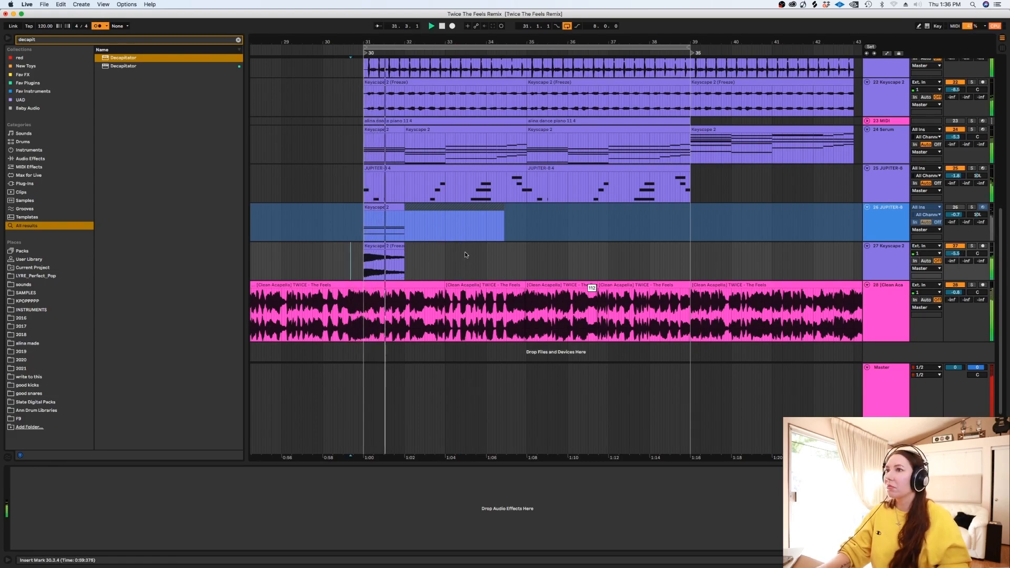
Step: Delete about the last quarter-bar of the frozen Keyscape 2 audio clip and play the mix
{"action": "key", "text": "space"}
{"action": "left_click_drag", "start_coordinate": [412, 260], "coordinate": [395, 260]}
{"action": "key", "text": "BackSpace"}
{"action": "key", "text": "space"}
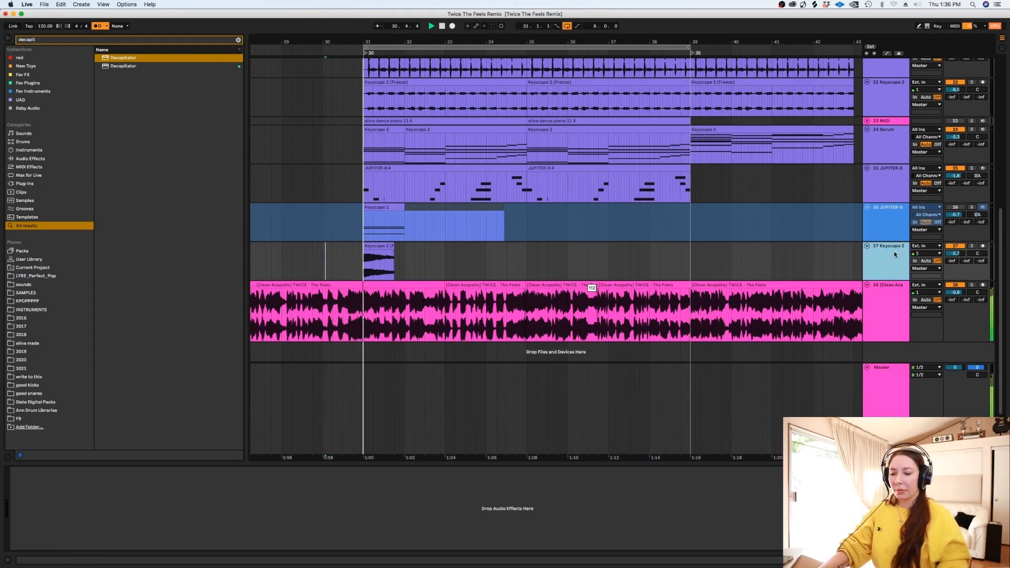
Step: Rename the frozen Keyscape 2 audio track as brass
{"action": "key", "text": "super+r"}
{"action": "type", "text": "bar"}
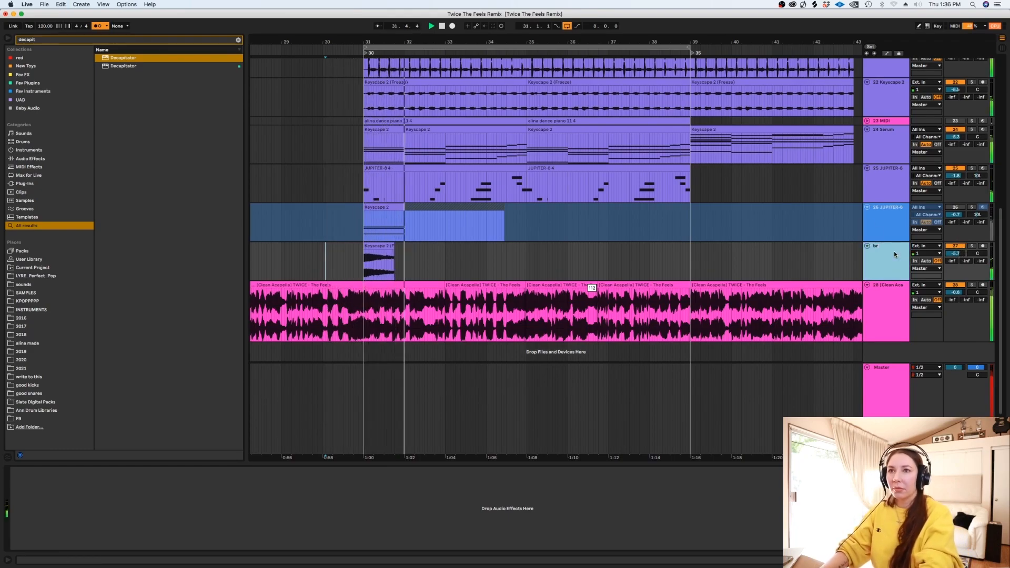
{"action": "type", "text": "ss"}
{"action": "key", "text": "Return"}
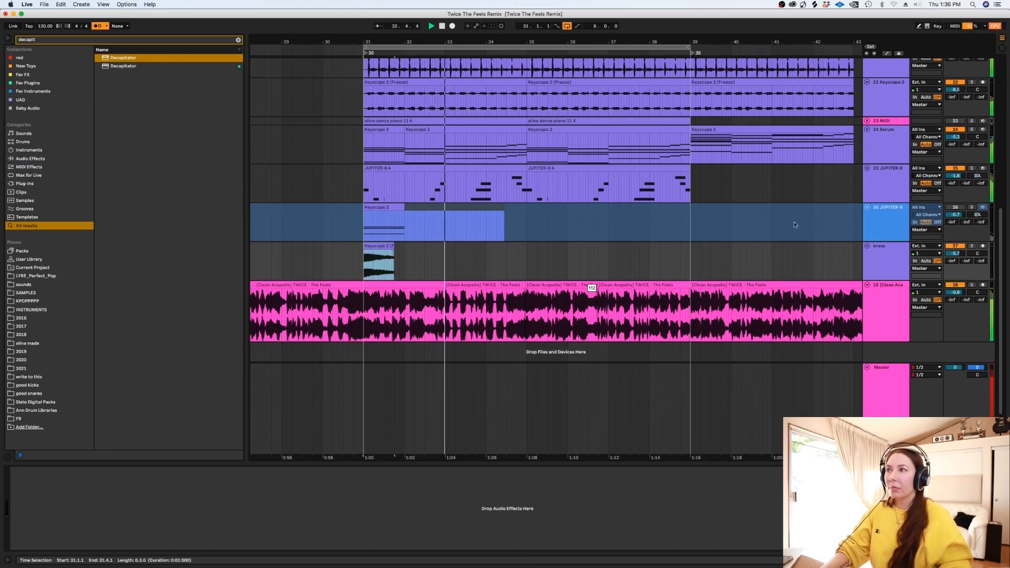
Step: Check the brass clip's settings and envelopes, and place a copy of the clip at bar 35
{"action": "double_click", "coordinate": [379, 263]}
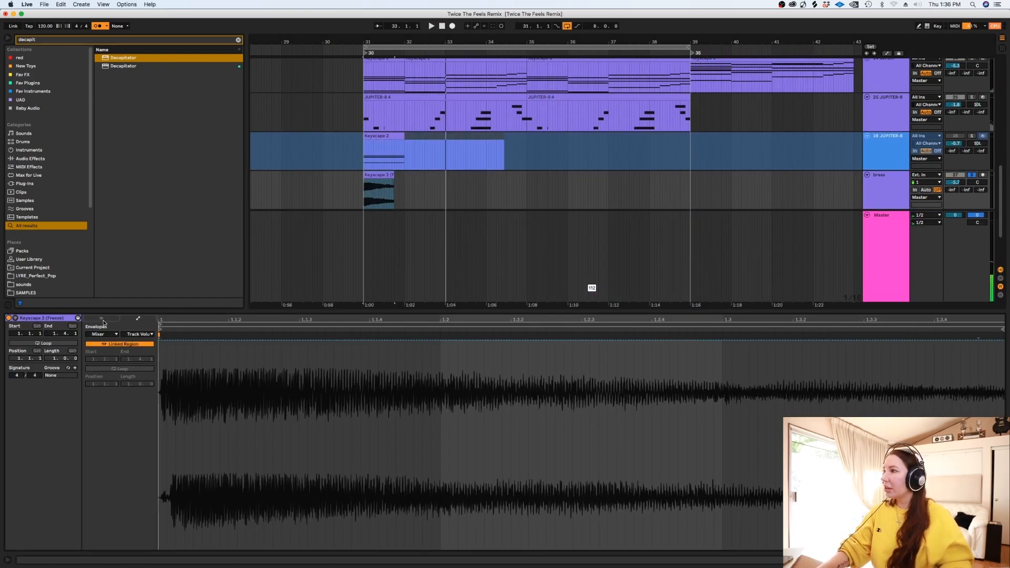
{"action": "left_click", "coordinate": [103, 319]}
{"action": "key", "text": "Return"}
{"action": "key", "text": "space"}
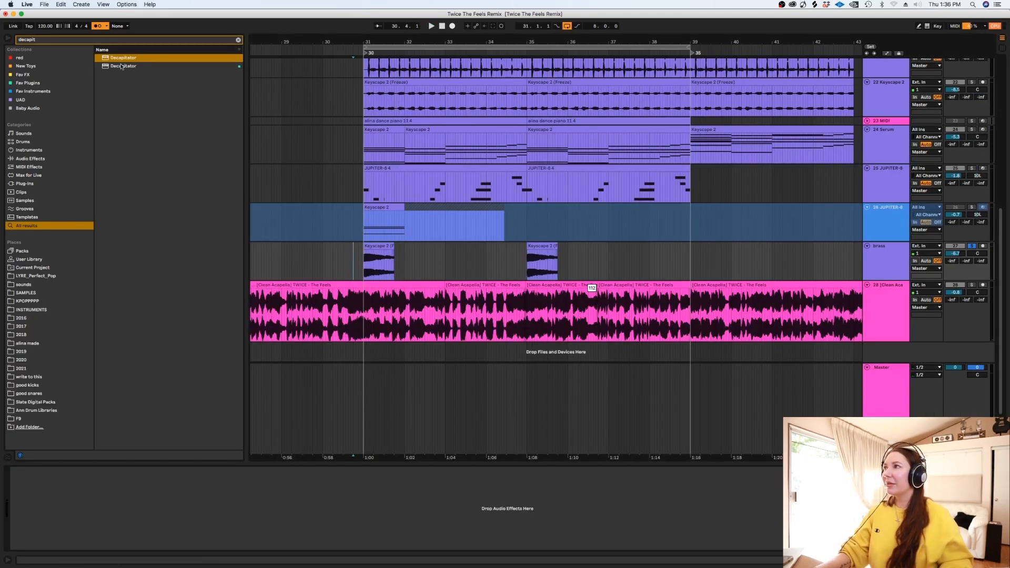
Step: Add the Decapitator plug-in to the brass track, audition the soloed brass, and close the plug-in window
{"action": "left_click_drag", "start_coordinate": [122, 66], "coordinate": [362, 265]}
{"action": "key", "text": "space"}
{"action": "key", "text": "space"}
{"action": "key", "text": "space"}
{"action": "key", "text": "space"}
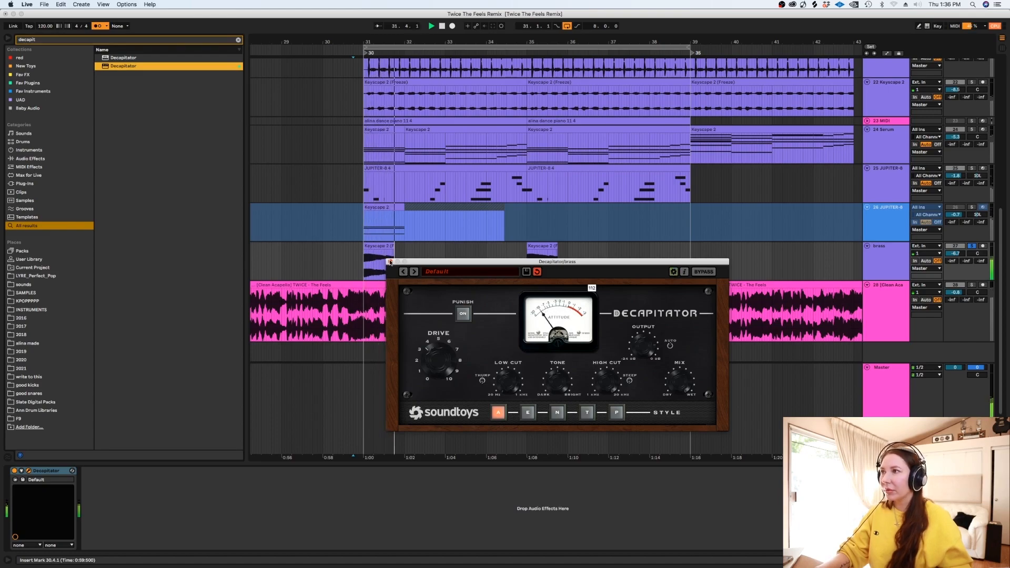
{"action": "left_click", "coordinate": [390, 261]}
Step: Add Super VHS from the Baby Audio collection to the brass track, turn on Magic and audition it
{"action": "left_click", "coordinate": [238, 40]}
{"action": "left_click", "coordinate": [24, 110]}
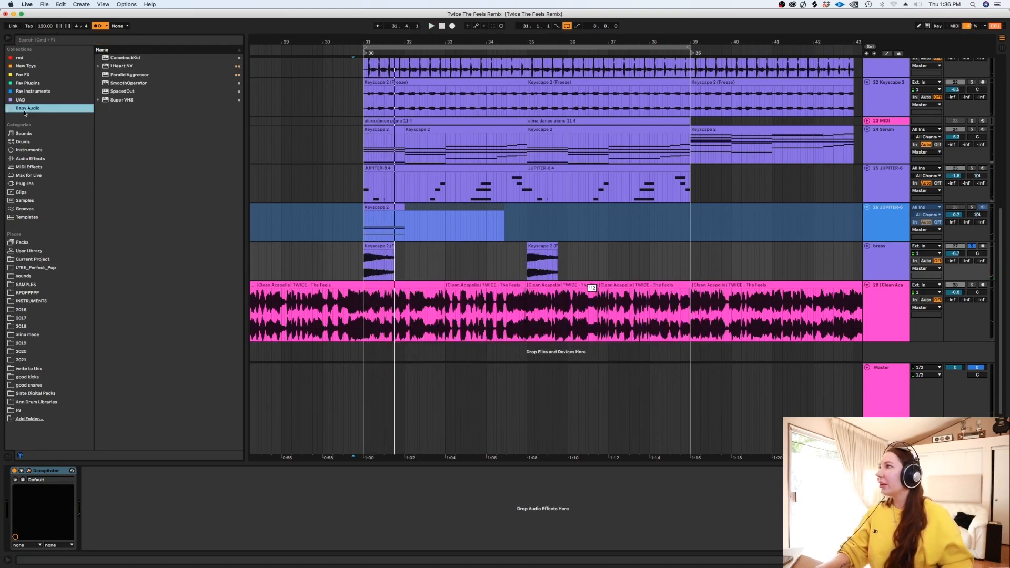
{"action": "left_click_drag", "start_coordinate": [118, 101], "coordinate": [357, 258]}
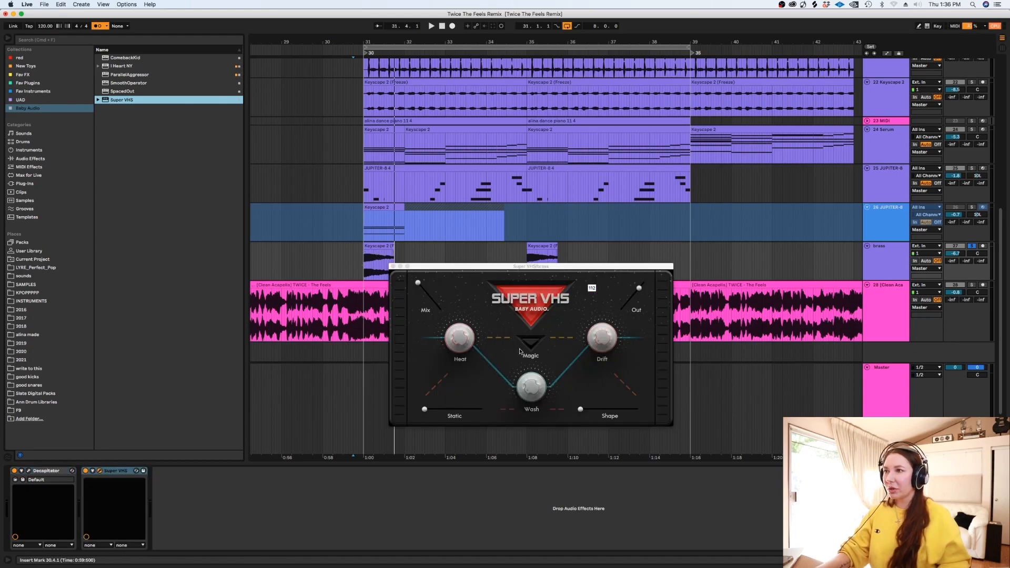
{"action": "key", "text": "space"}
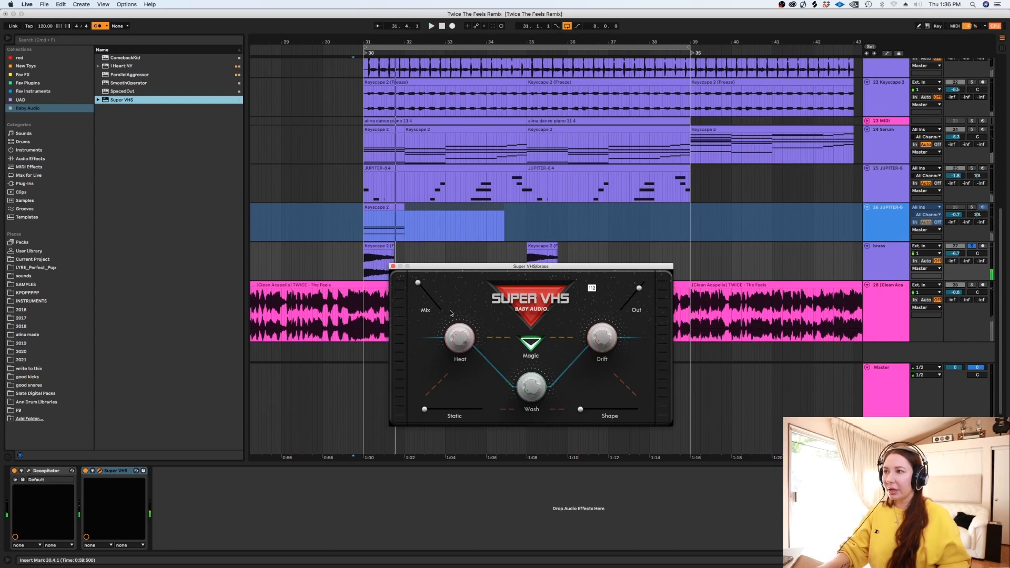
{"action": "key", "text": "space"}
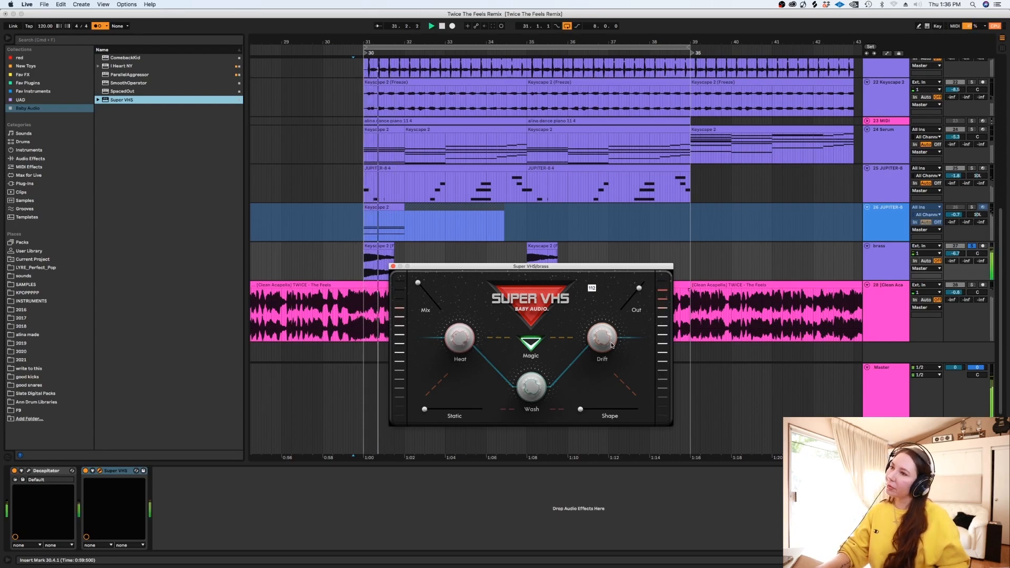
{"action": "key", "text": "space"}
Step: Unsolo the brass track and lower its volume to about -8.5 dB while checking it against the full mix
{"action": "left_click", "coordinate": [972, 246]}
{"action": "left_click_drag", "start_coordinate": [955, 253], "coordinate": [955, 258]}
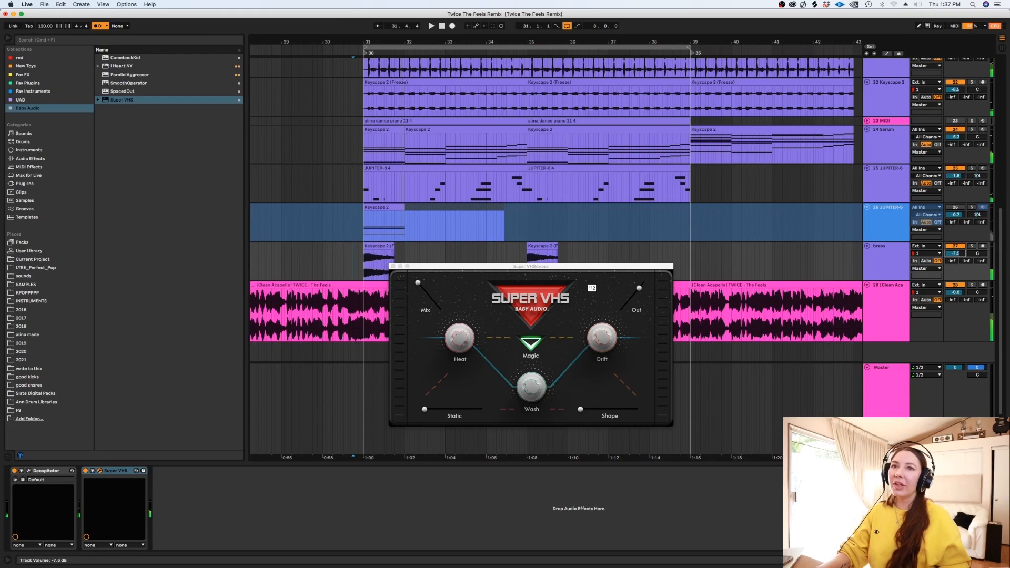
{"action": "key", "text": "space"}
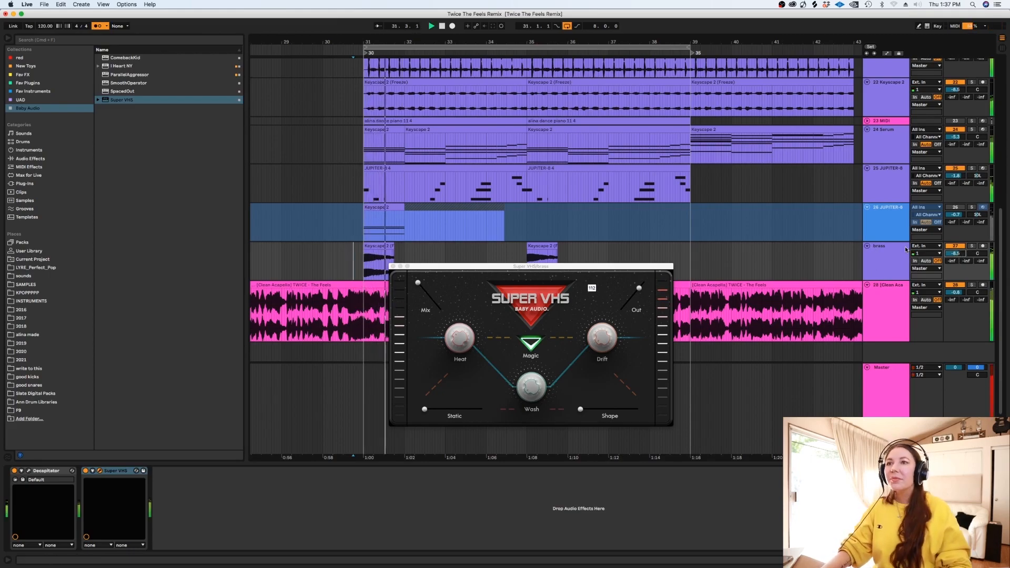
{"action": "key", "text": "space"}
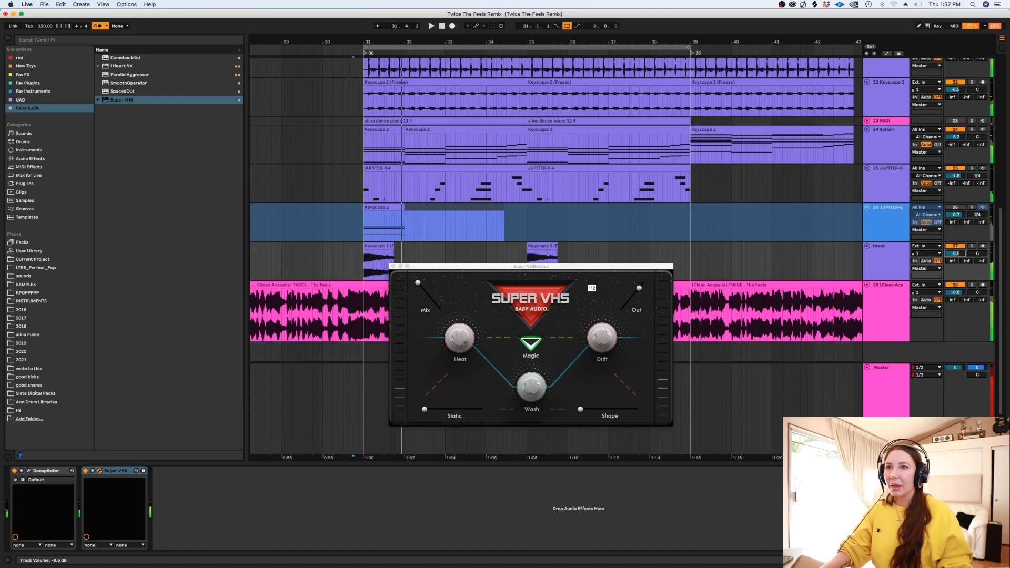
Step: Close the Super VHS window and trim the brass clips at bars 31 and 35 to half a bar each
{"action": "left_click", "coordinate": [395, 266]}
{"action": "left_click_drag", "start_coordinate": [399, 263], "coordinate": [384, 261]}
{"action": "left_click", "coordinate": [350, 262]}
{"action": "key", "text": "space"}
{"action": "left_click_drag", "start_coordinate": [577, 266], "coordinate": [548, 263]}
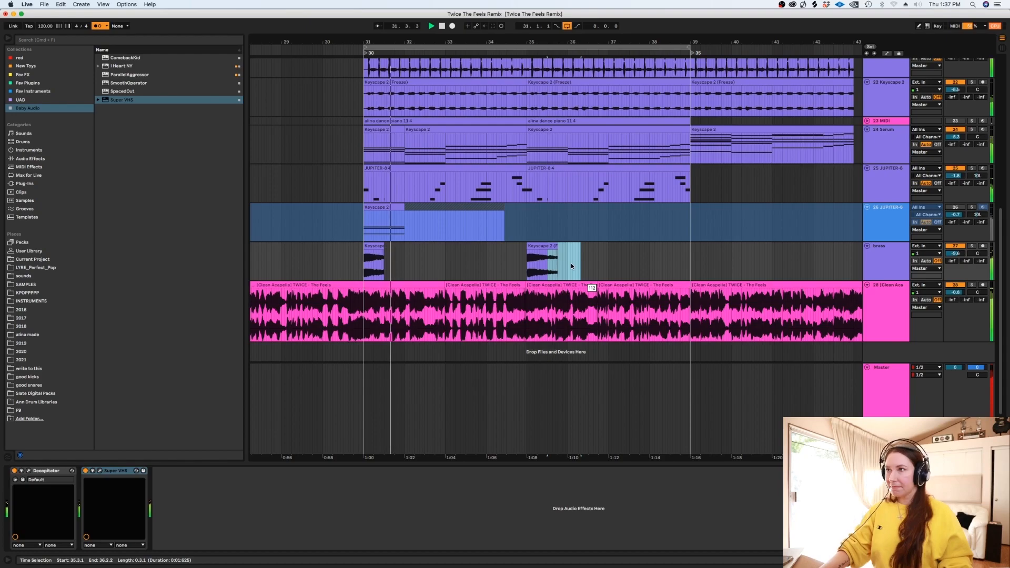
{"action": "key", "text": "Delete"}
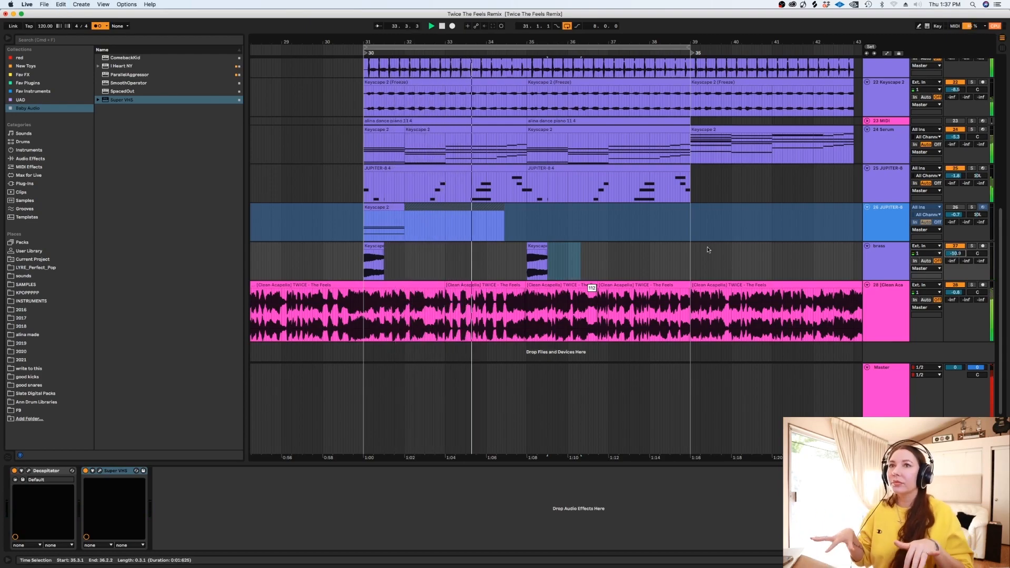
Step: Place the second brass clip at bar 39 with the track at -11.9 dB, and shrink the duplicate JUPITER-8 and brass track heights
{"action": "left_click_drag", "start_coordinate": [977, 174], "coordinate": [978, 176]}
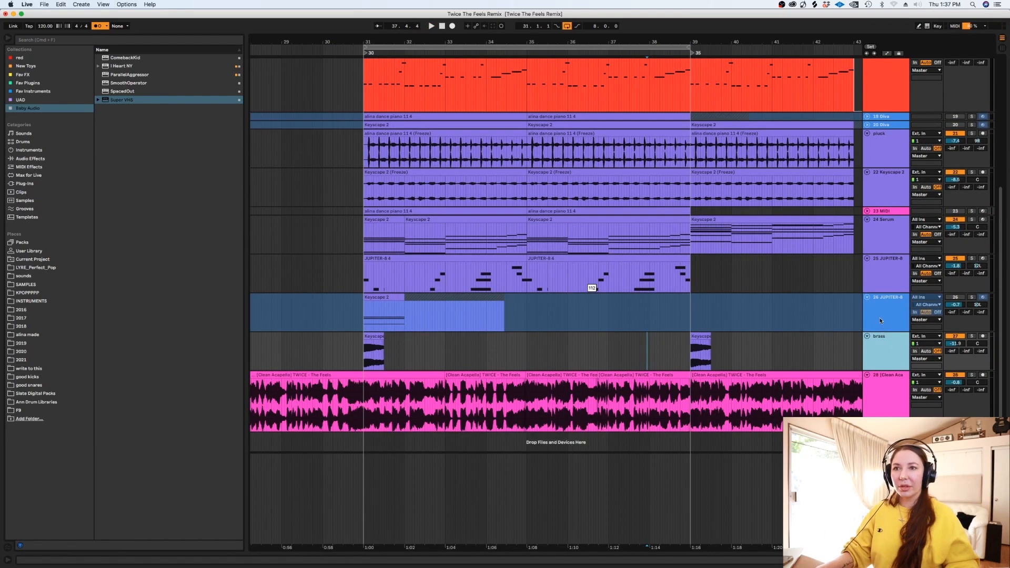
{"action": "left_click", "coordinate": [881, 328]}
{"action": "left_click_drag", "start_coordinate": [880, 331], "coordinate": [877, 275]}
{"action": "left_click_drag", "start_coordinate": [878, 340], "coordinate": [877, 318]}
Step: Insert an audio track below the toploops group and color it cyan
{"action": "scroll", "coordinate": [993, 193], "scroll_direction": "up", "scroll_amount": 5}
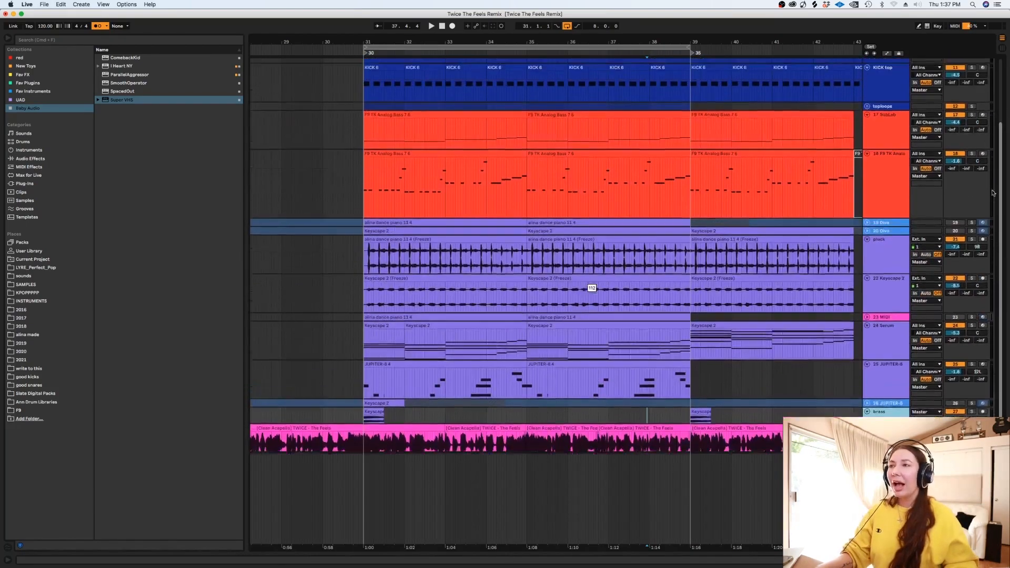
{"action": "scroll", "coordinate": [994, 194], "scroll_direction": "up", "scroll_amount": 5}
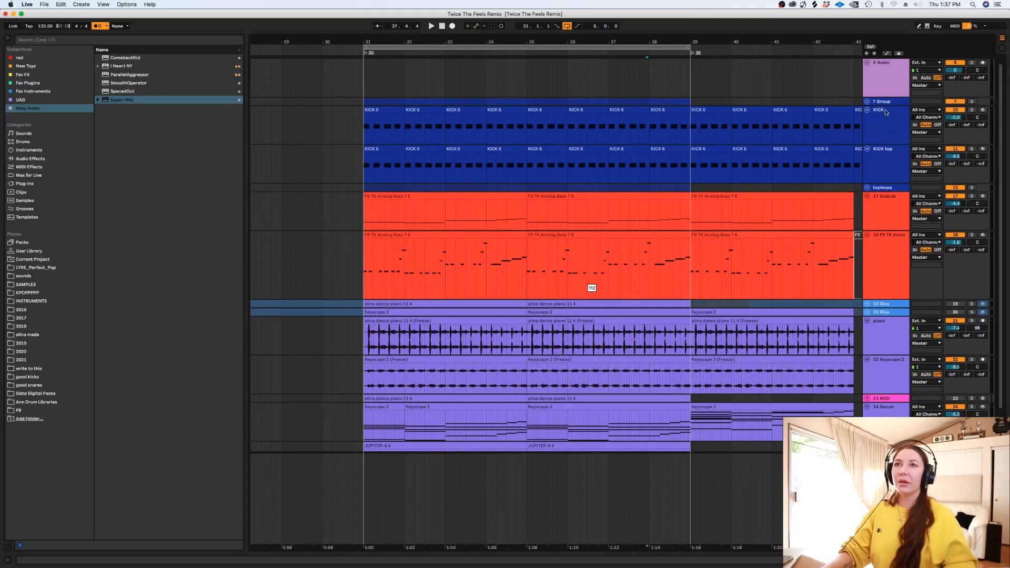
{"action": "left_click", "coordinate": [878, 166]}
{"action": "left_click", "coordinate": [880, 189]}
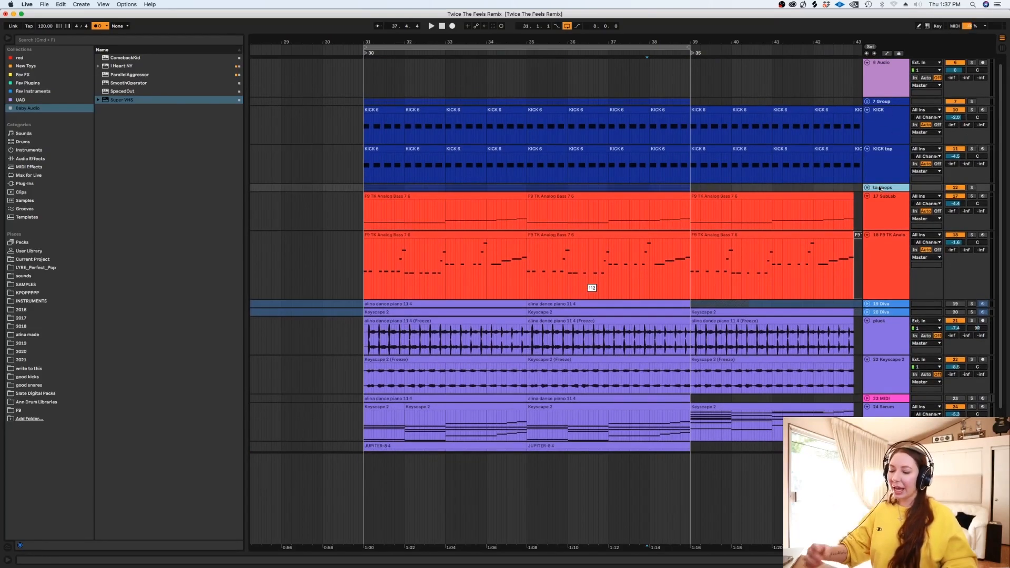
{"action": "key", "text": "super+t"}
{"action": "right_click", "coordinate": [897, 217]}
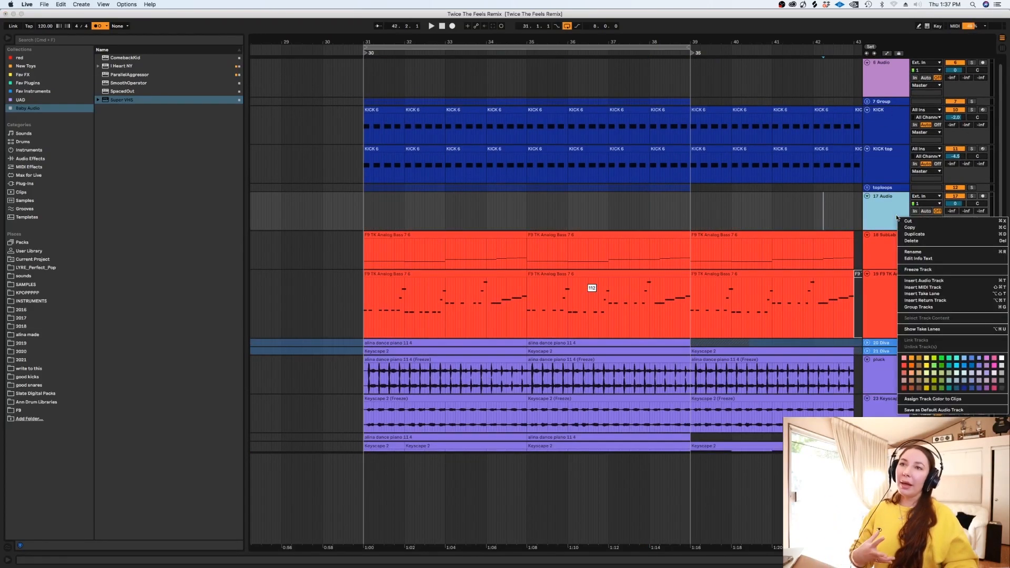
{"action": "left_click", "coordinate": [956, 366]}
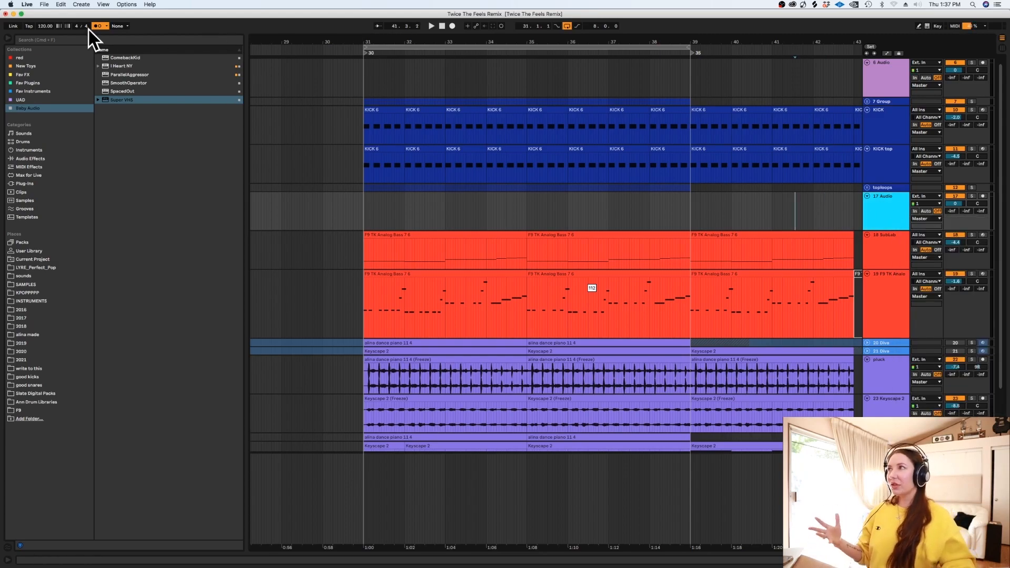
Step: Search the sample library for "bubbl" and audition the riser, pluck, one-shot and cartoon bubble samples
{"action": "left_click", "coordinate": [31, 40]}
{"action": "type", "text": "bubbl"}
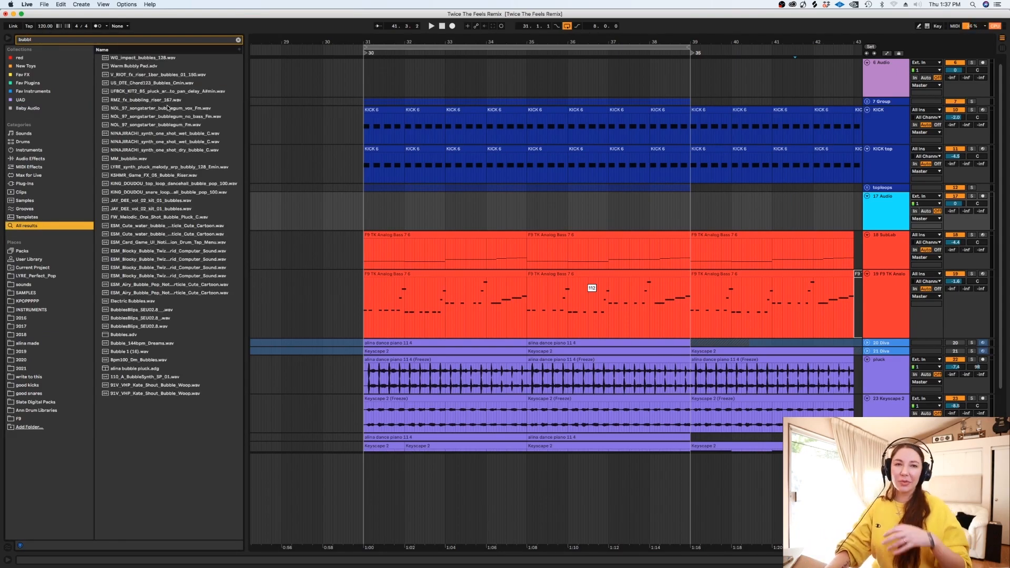
{"action": "left_click", "coordinate": [146, 83]}
{"action": "left_click", "coordinate": [146, 107]}
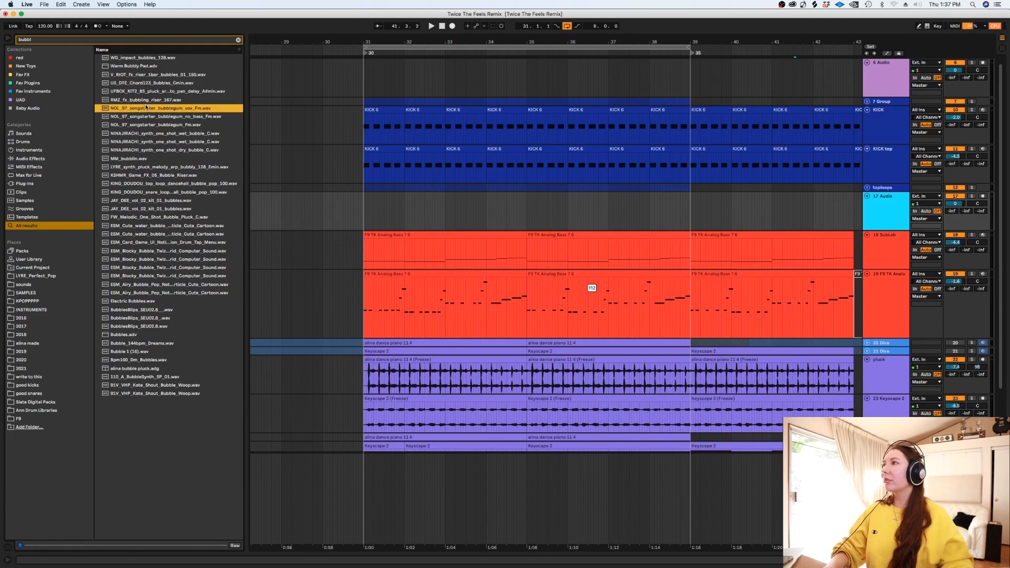
{"action": "left_click", "coordinate": [145, 98]}
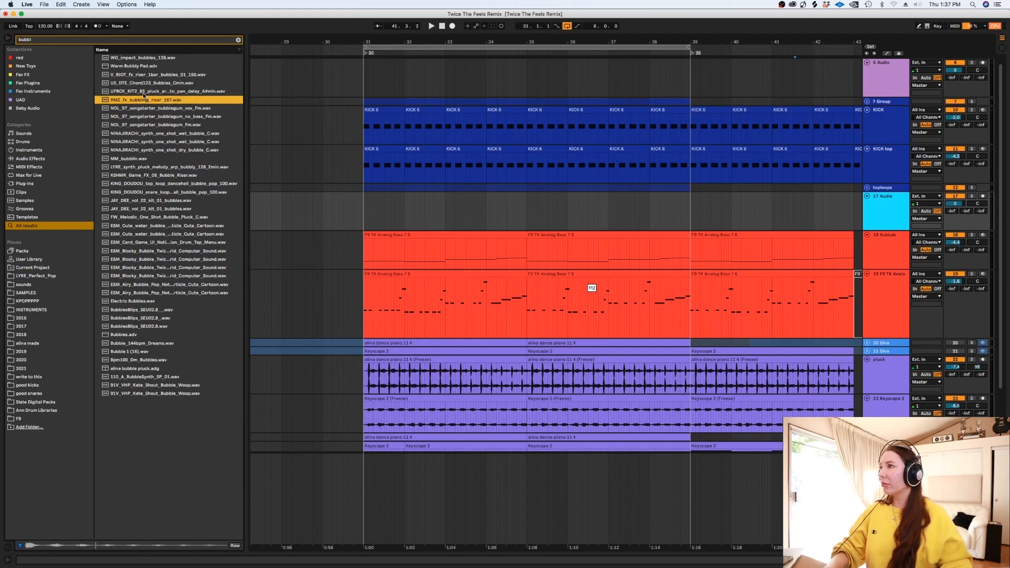
{"action": "left_click", "coordinate": [144, 93]}
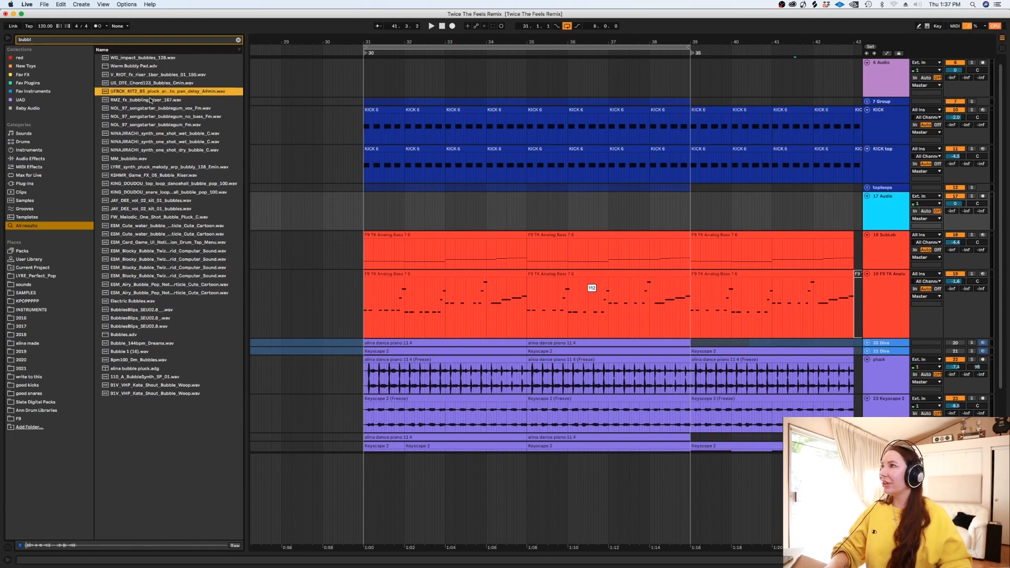
{"action": "left_click", "coordinate": [150, 149]}
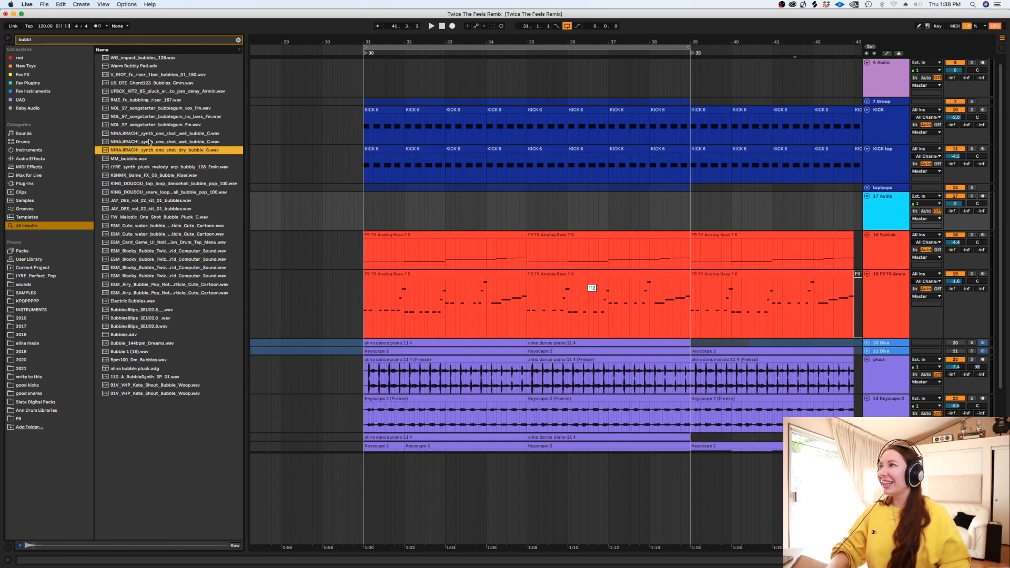
{"action": "left_click", "coordinate": [146, 185]}
{"action": "left_click", "coordinate": [148, 201]}
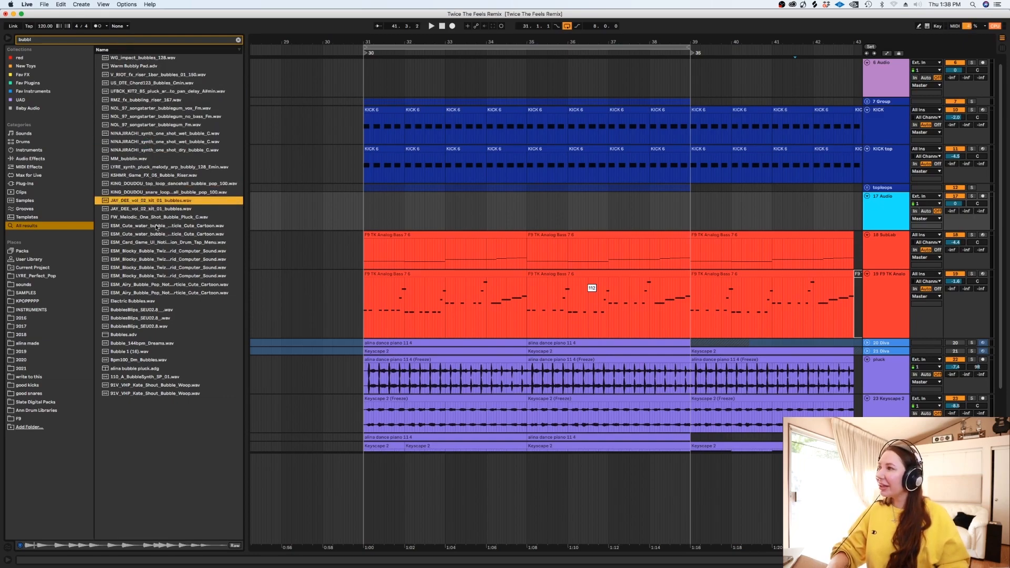
{"action": "left_click", "coordinate": [150, 226]}
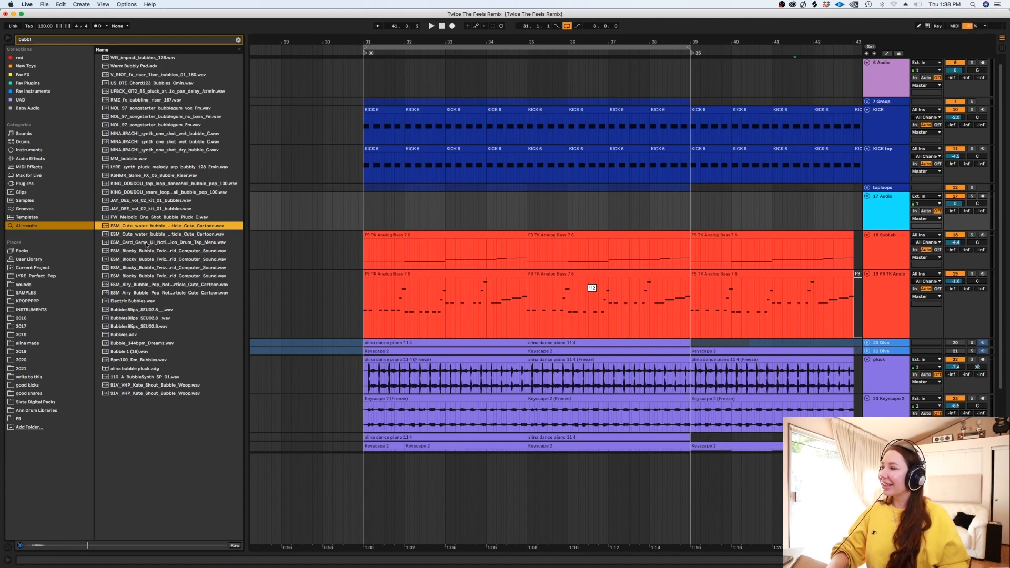
{"action": "left_click", "coordinate": [147, 243]}
{"action": "left_click", "coordinate": [155, 268]}
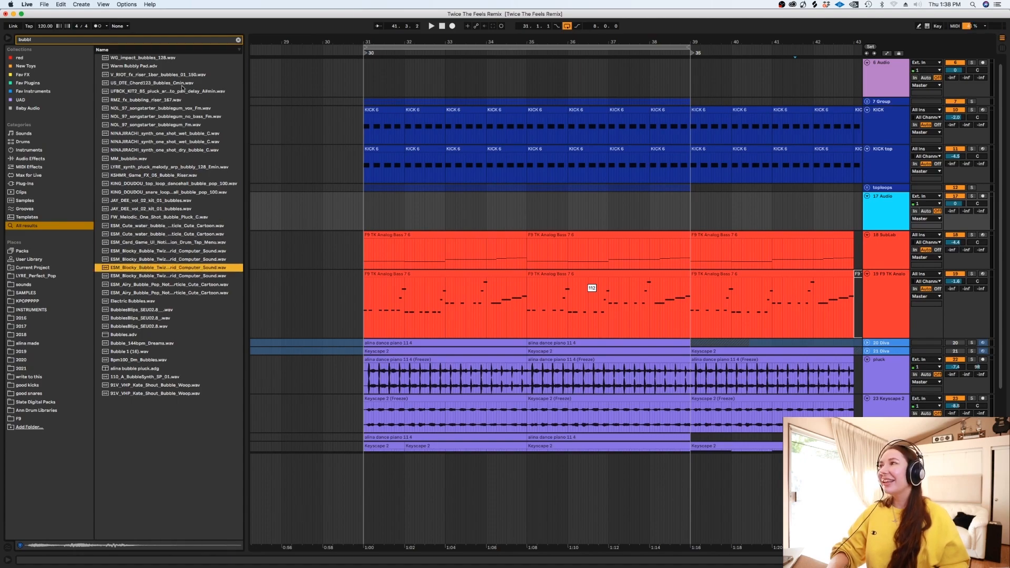
Step: Place WG_impact_bubbles_128.wav at bar 31 on the cyan audio track and trim it to two bars with a fade-out
{"action": "left_click", "coordinate": [171, 83]}
{"action": "key", "text": "Up"}
{"action": "key", "text": "Up"}
{"action": "key", "text": "Up"}
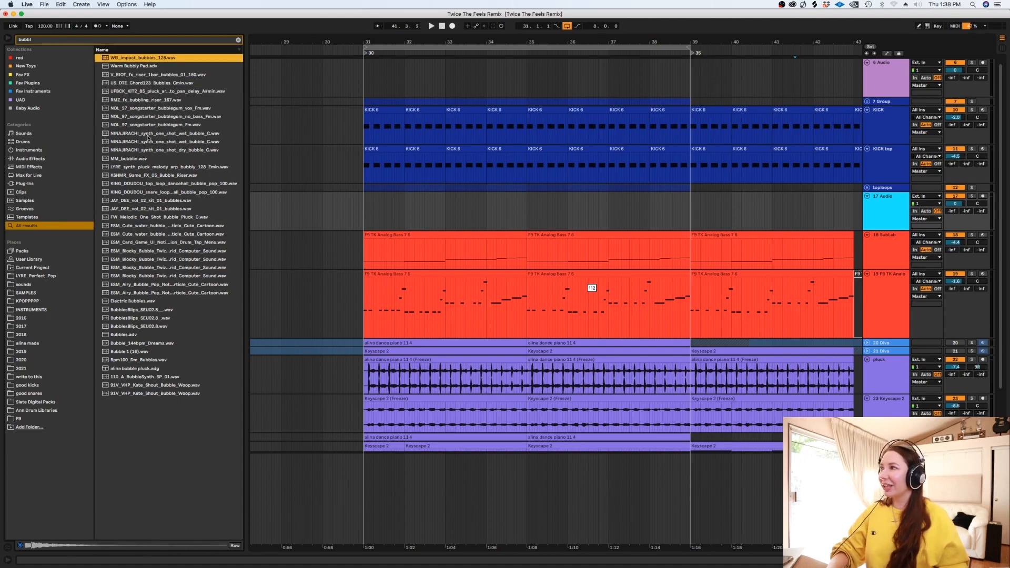
{"action": "left_click_drag", "start_coordinate": [133, 61], "coordinate": [364, 220]}
{"action": "mouse_move", "coordinate": [709, 210]}
{"action": "left_mouse_down"}
{"action": "mouse_move", "coordinate": [431, 224]}
{"action": "mouse_move", "coordinate": [690, 211]}
{"action": "left_mouse_up"}
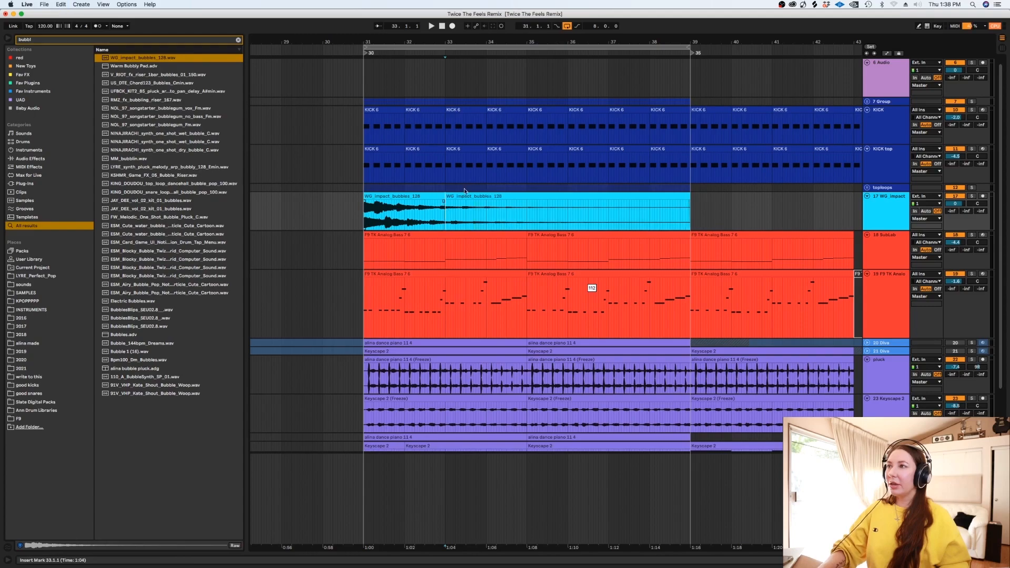
{"action": "key", "text": "Delete"}
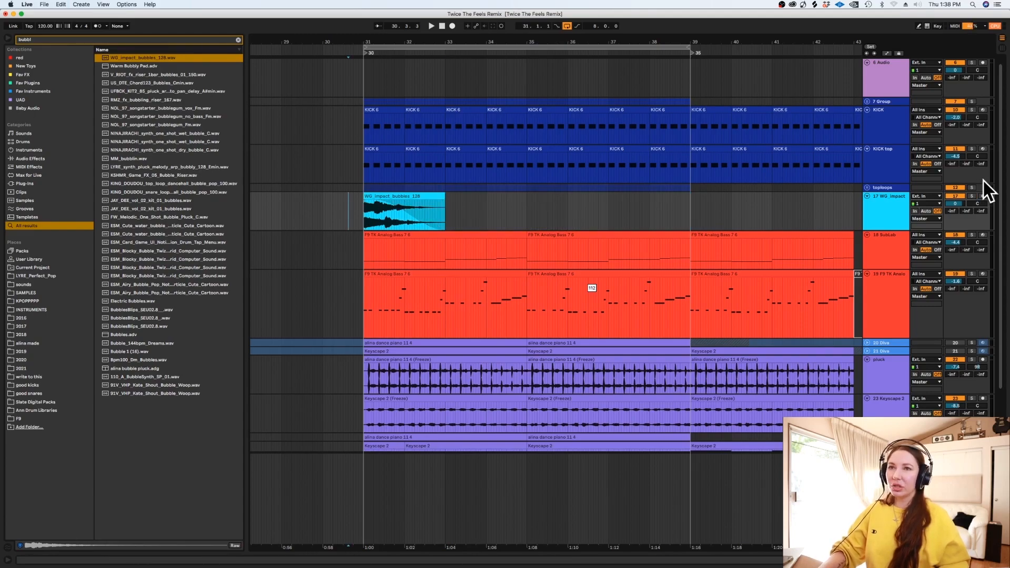
Step: Play the mix and lower the bubbles impact track's volume to about -11 dB
{"action": "key", "text": "space"}
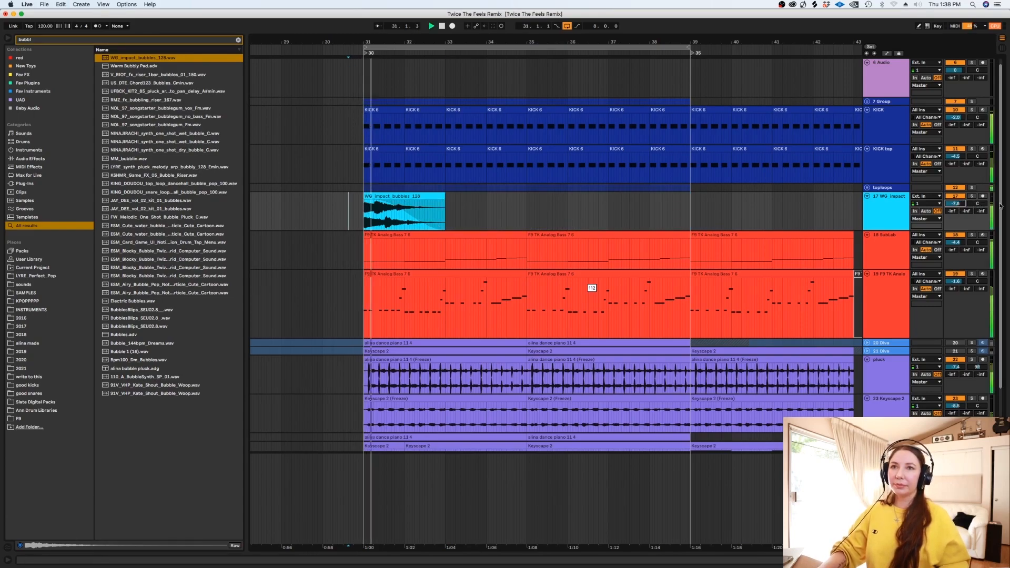
{"action": "scroll", "coordinate": [1000, 266], "scroll_direction": "down", "scroll_amount": 3}
{"action": "scroll", "coordinate": [1000, 266], "scroll_direction": "down", "scroll_amount": 5}
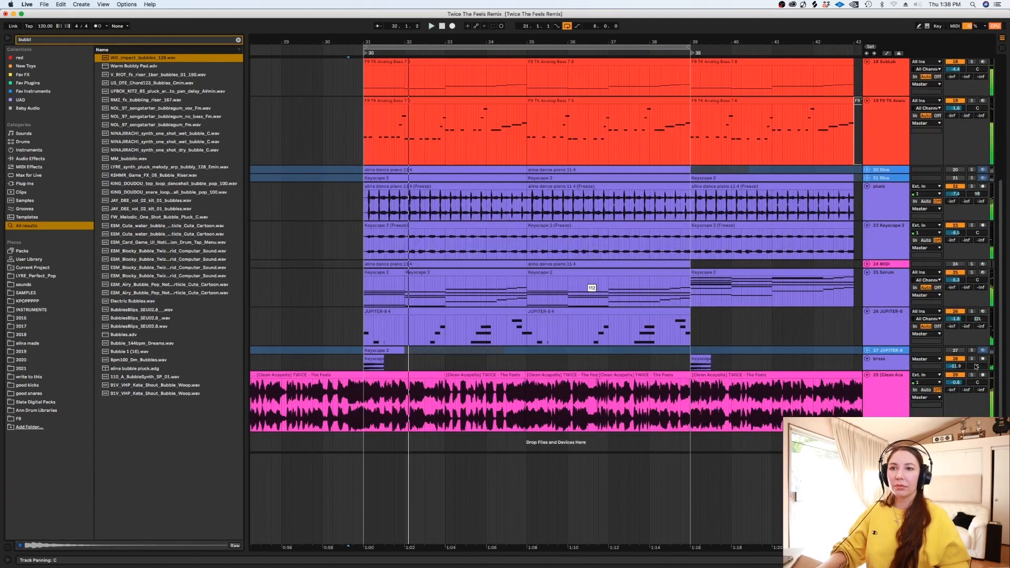
{"action": "key", "text": "space"}
{"action": "scroll", "coordinate": [963, 295], "scroll_direction": "up", "scroll_amount": 7}
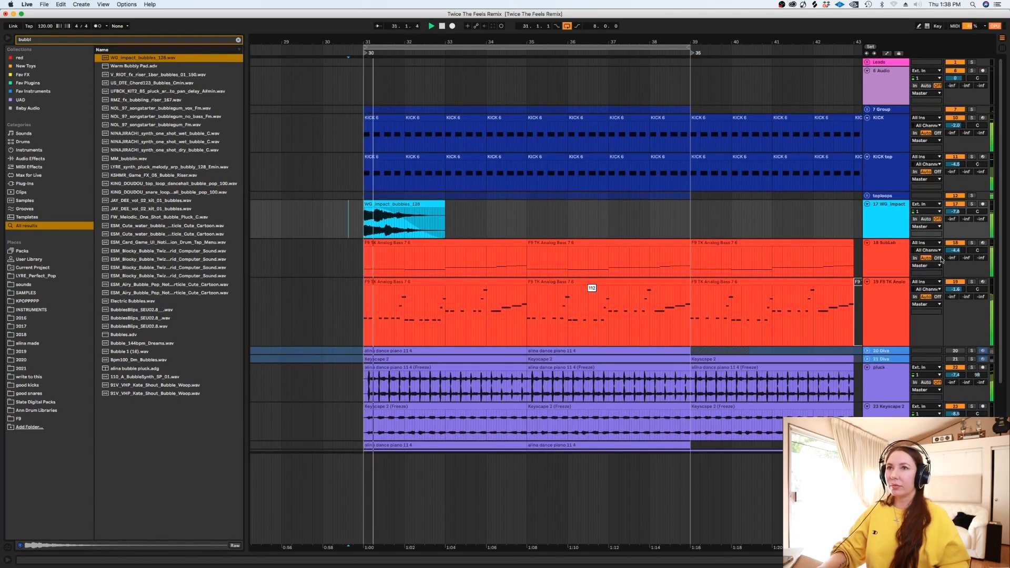
{"action": "left_click_drag", "start_coordinate": [960, 213], "coordinate": [960, 220]}
{"action": "key", "text": "space"}
Step: Insert an audio track below the bubbles impact track and color it cyan
{"action": "left_click", "coordinate": [896, 217]}
{"action": "key", "text": "super+t"}
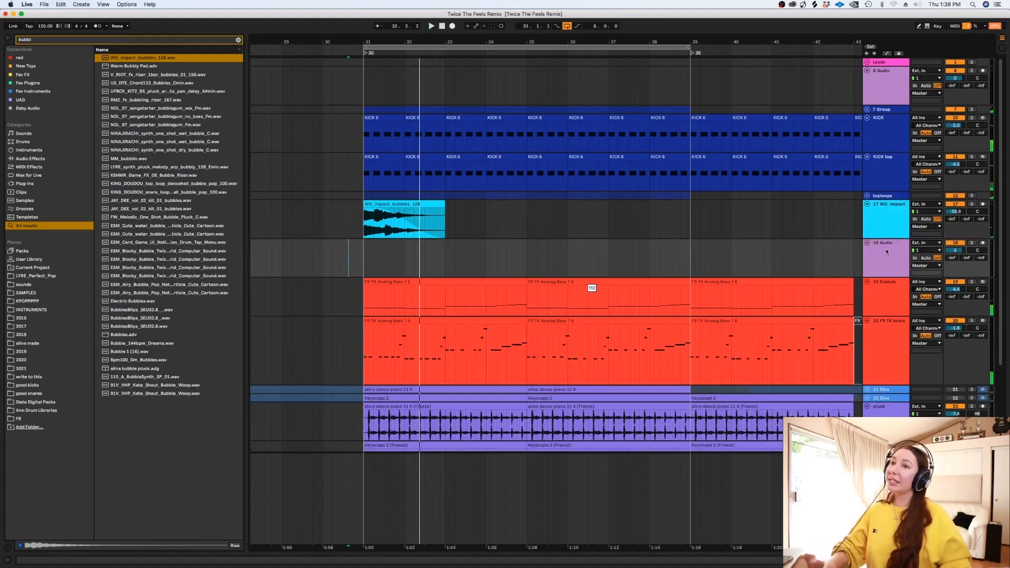
{"action": "right_click", "coordinate": [877, 249]}
{"action": "left_click", "coordinate": [942, 402]}
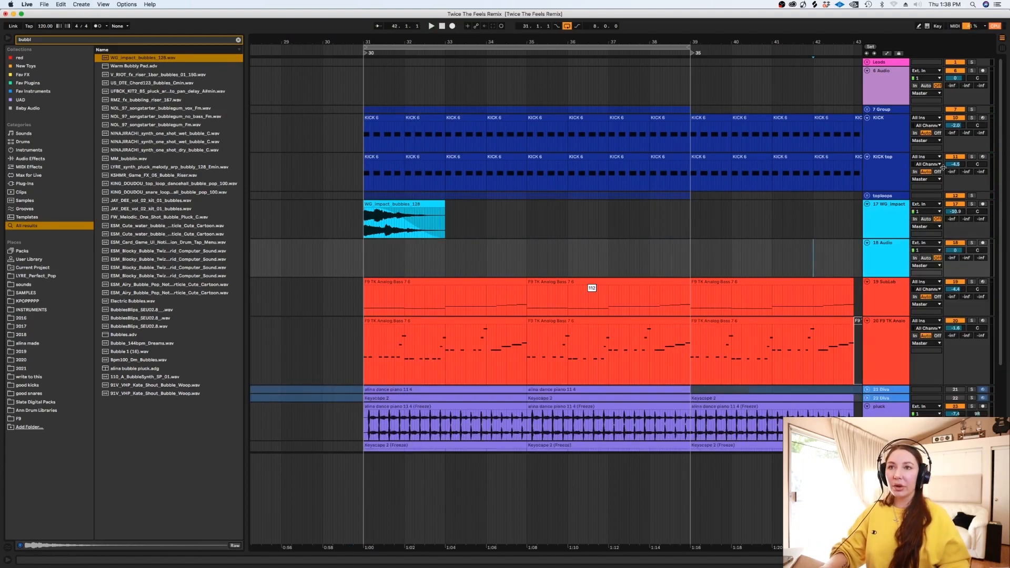
Step: Search the library for "white noi" and place the White Noise Stem GHST_PRJKT_Like_This_Kit4_DYLI.wav sample at bar 31 on the new cyan track
{"action": "left_click", "coordinate": [238, 40]}
{"action": "type", "text": "white noi"}
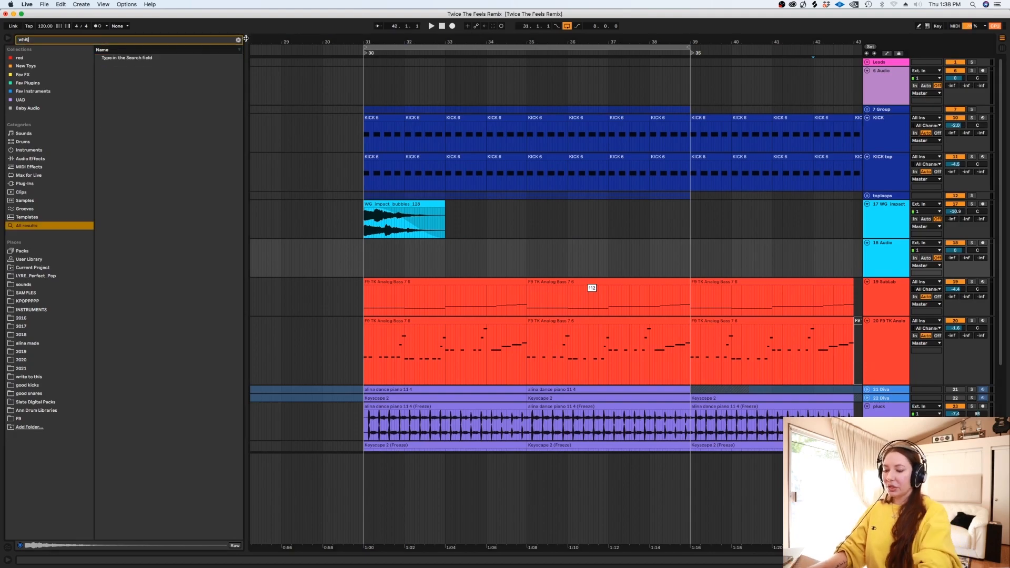
{"action": "double_click", "coordinate": [157, 125]}
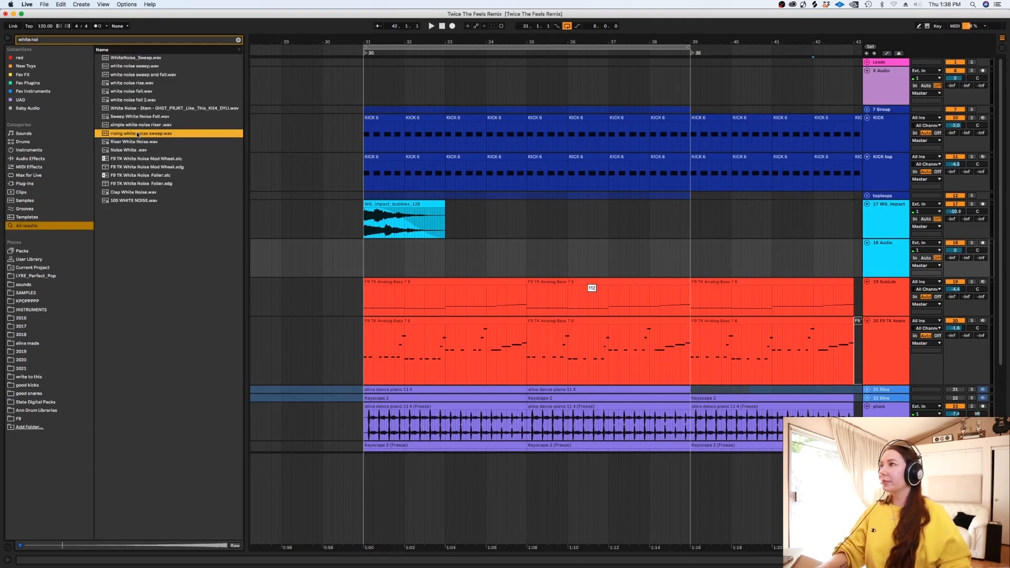
{"action": "left_click", "coordinate": [142, 109]}
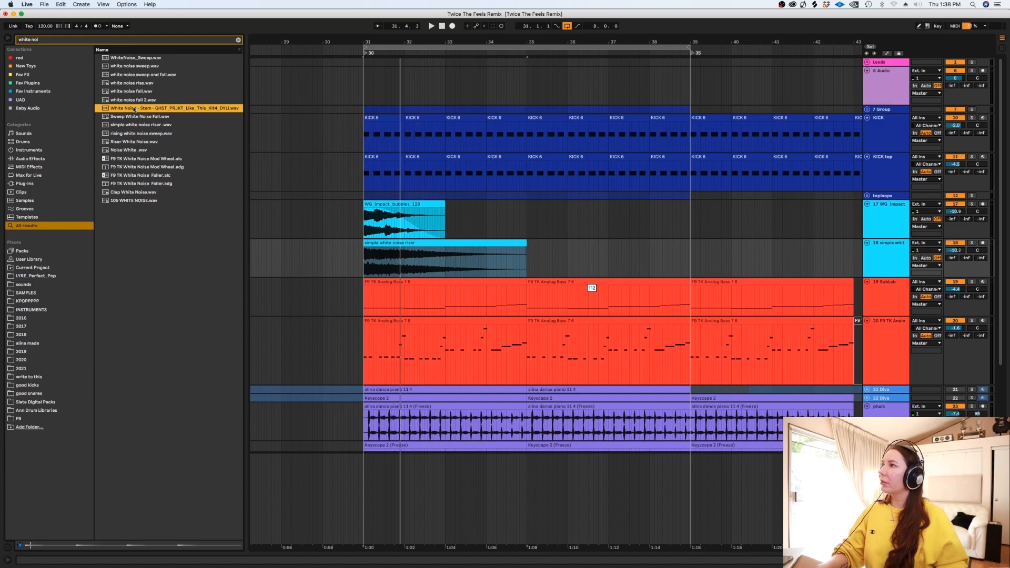
{"action": "double_click", "coordinate": [132, 109]}
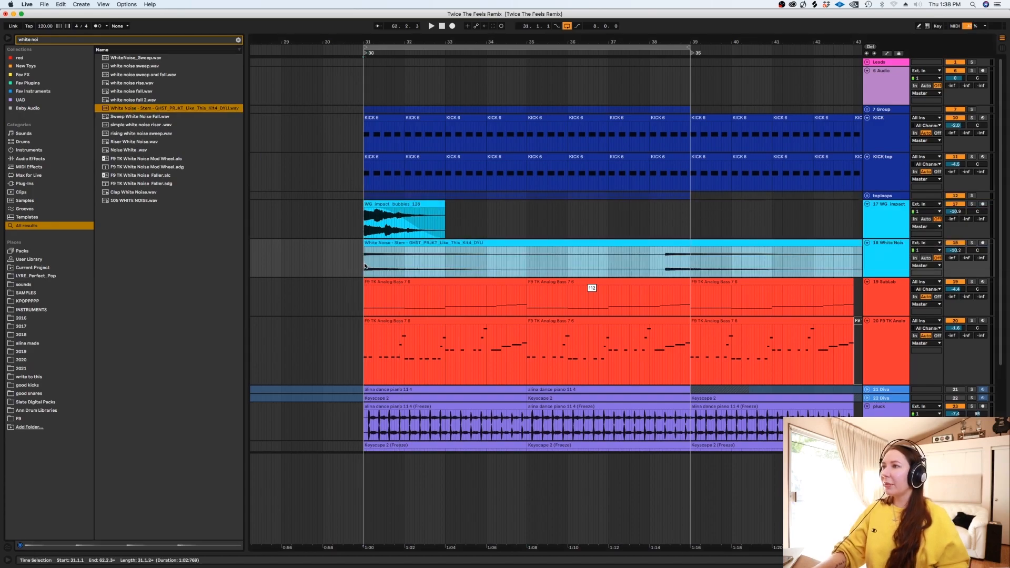
Step: Trim the white noise stem to two bars, ending at bar 33 in line with the bubbles clip
{"action": "left_click", "coordinate": [95, 339]}
{"action": "key", "text": "space"}
{"action": "left_click_drag", "start_coordinate": [478, 190], "coordinate": [437, 190]}
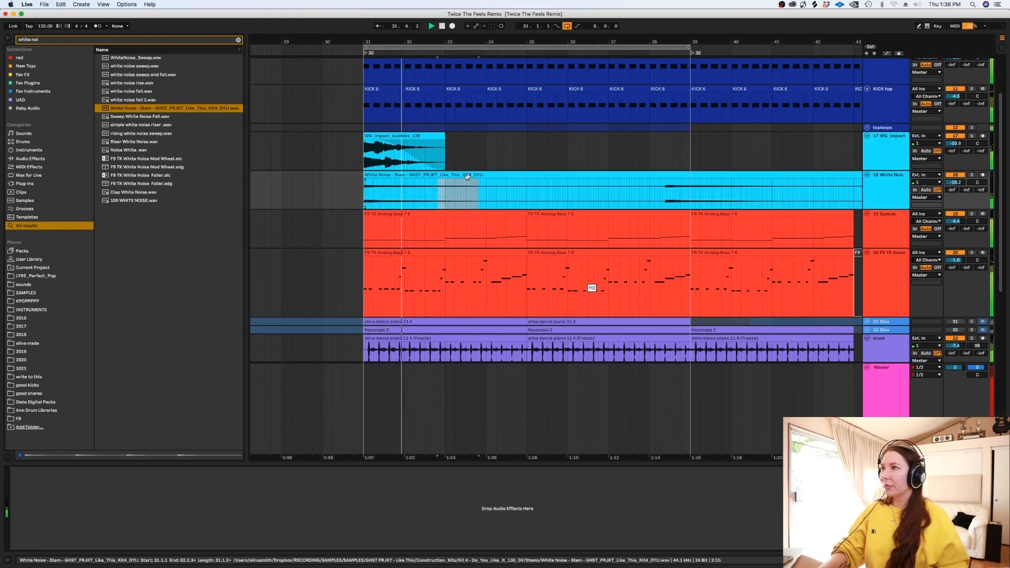
{"action": "key", "text": "Delete"}
{"action": "left_click_drag", "start_coordinate": [437, 175], "coordinate": [445, 175]}
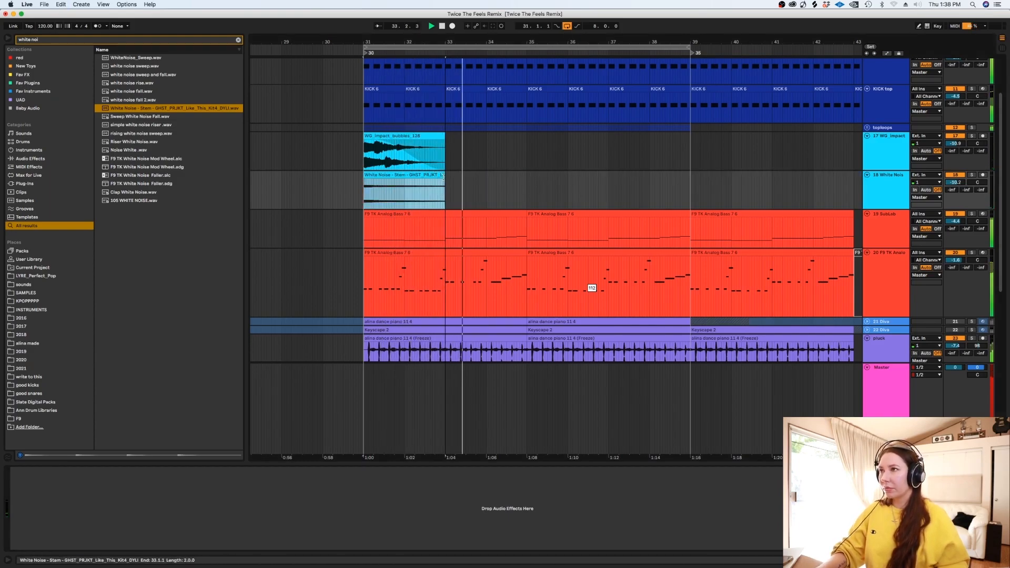
Step: Solo the white noise track and play its two-bar clip
{"action": "left_click", "coordinate": [972, 176]}
{"action": "key", "text": "space"}
{"action": "double_click", "coordinate": [404, 176]}
{"action": "key", "text": "space"}
{"action": "key", "text": "space"}
{"action": "key", "text": "shift+Tab"}
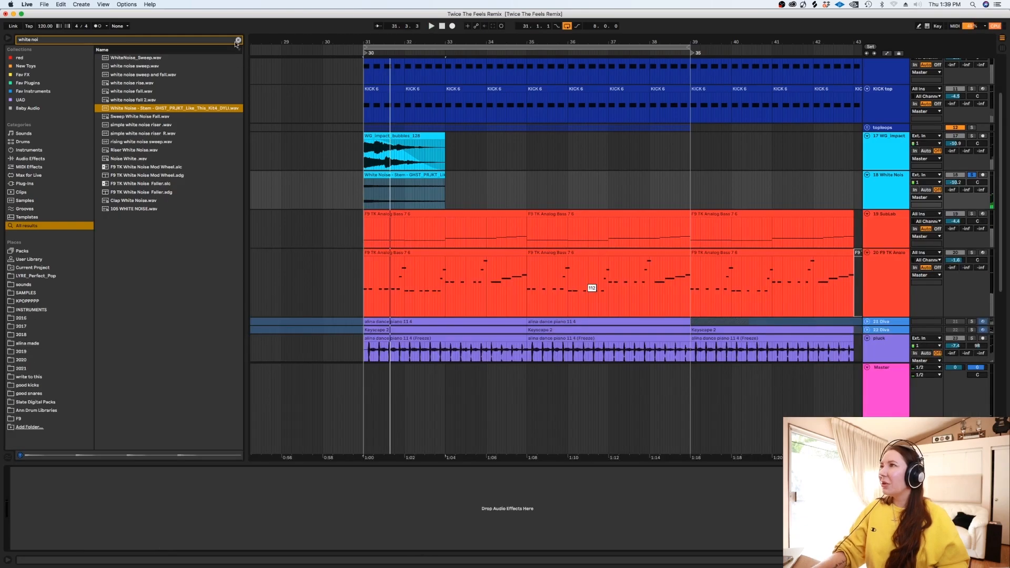
Step: Search the library for "equa" and load the Equalize plug-in on the white noise track
{"action": "left_click", "coordinate": [238, 40]}
{"action": "type", "text": "equa"}
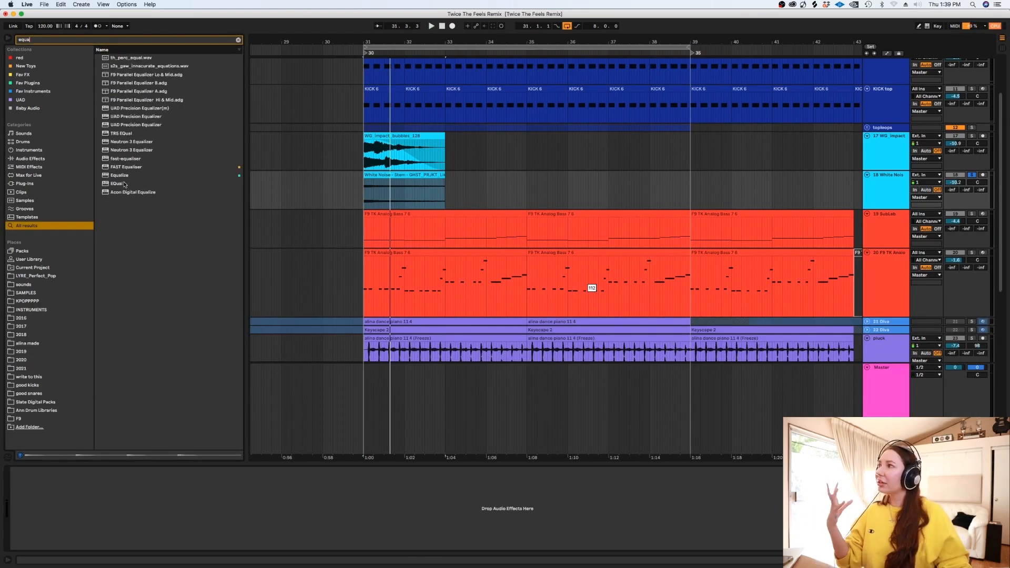
{"action": "left_click_drag", "start_coordinate": [120, 176], "coordinate": [326, 188]}
{"action": "left_click_drag", "start_coordinate": [388, 198], "coordinate": [388, 199]}
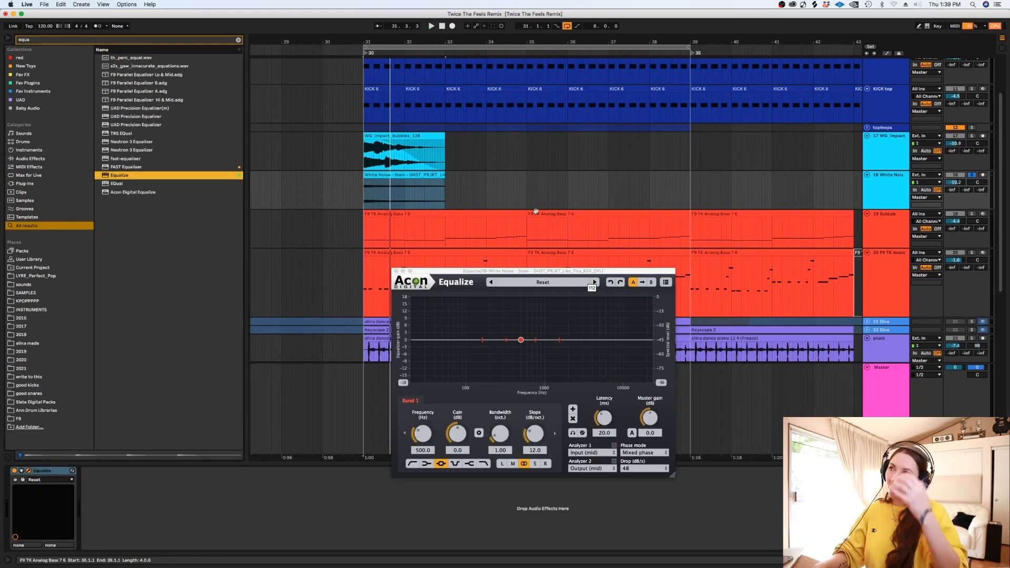
Step: Shape the white noise in Equalize with a steep low cut, a small low-mid dip and a high shelf of 10.5 dB around 4946 Hz
{"action": "left_click_drag", "start_coordinate": [607, 340], "coordinate": [597, 321]}
{"action": "left_click_drag", "start_coordinate": [438, 339], "coordinate": [492, 340]}
{"action": "key", "text": "space"}
{"action": "left_click_drag", "start_coordinate": [535, 434], "coordinate": [535, 419]}
{"action": "left_click_drag", "start_coordinate": [522, 349], "coordinate": [528, 354]}
{"action": "left_click_drag", "start_coordinate": [492, 340], "coordinate": [510, 340]}
{"action": "key", "text": "space"}
{"action": "left_click_drag", "start_coordinate": [597, 321], "coordinate": [599, 315]}
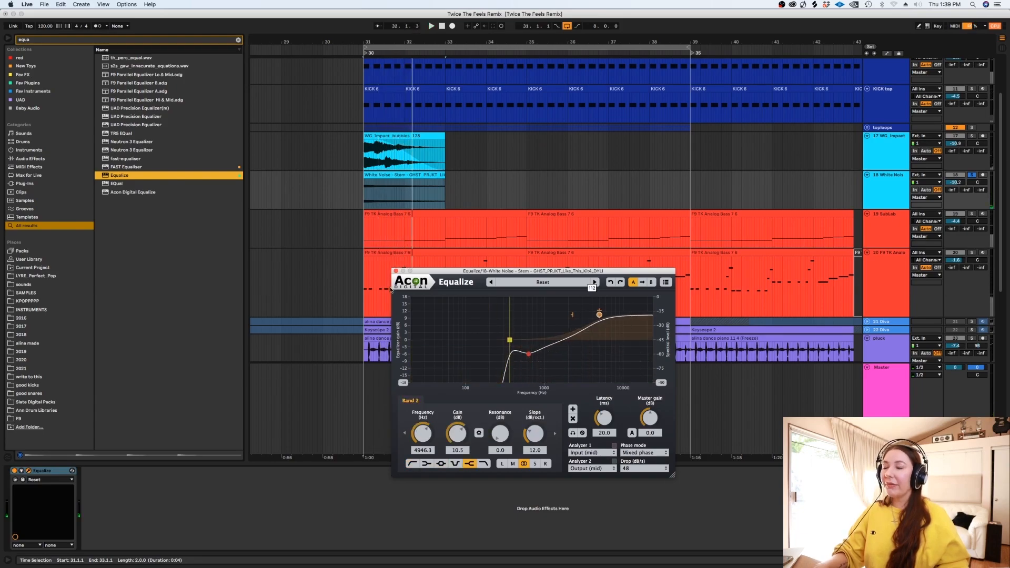
{"action": "left_click", "coordinate": [396, 271]}
Step: Search for "spread", add the Spread plug-in after Equalize on the white noise track and widen its high band
{"action": "left_click", "coordinate": [239, 40]}
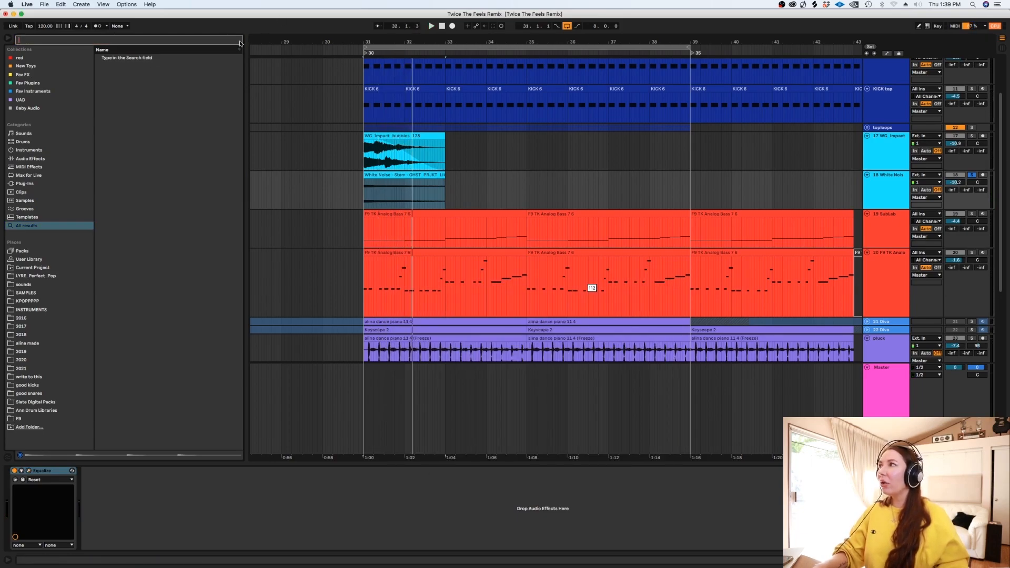
{"action": "type", "text": "spread"}
{"action": "left_click_drag", "start_coordinate": [118, 200], "coordinate": [358, 188]}
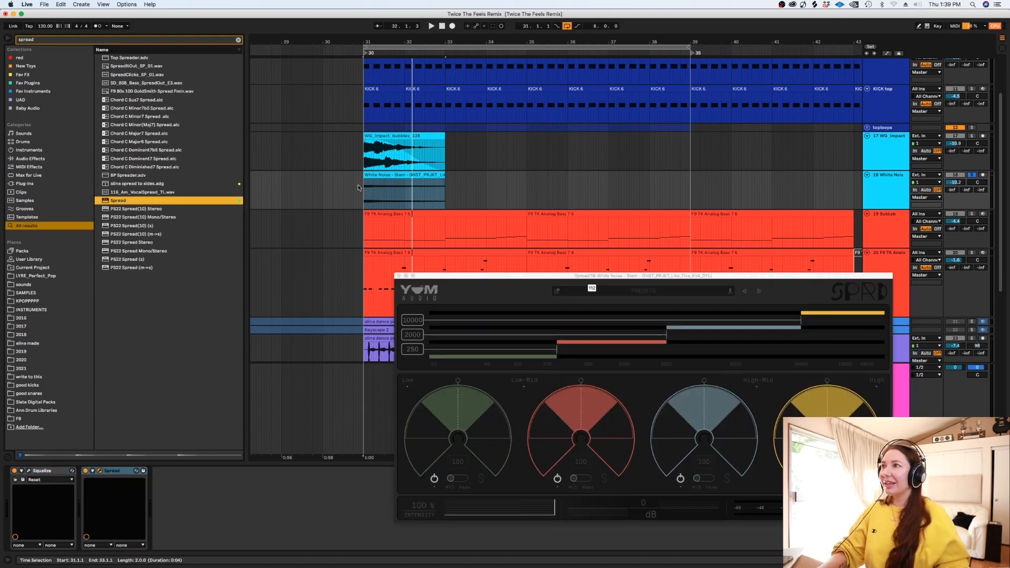
{"action": "left_click", "coordinate": [358, 188]}
{"action": "key", "text": "space"}
{"action": "mouse_move", "coordinate": [827, 415]}
{"action": "left_mouse_down"}
{"action": "mouse_move", "coordinate": [822, 342]}
{"action": "mouse_move", "coordinate": [824, 363]}
{"action": "left_mouse_up"}
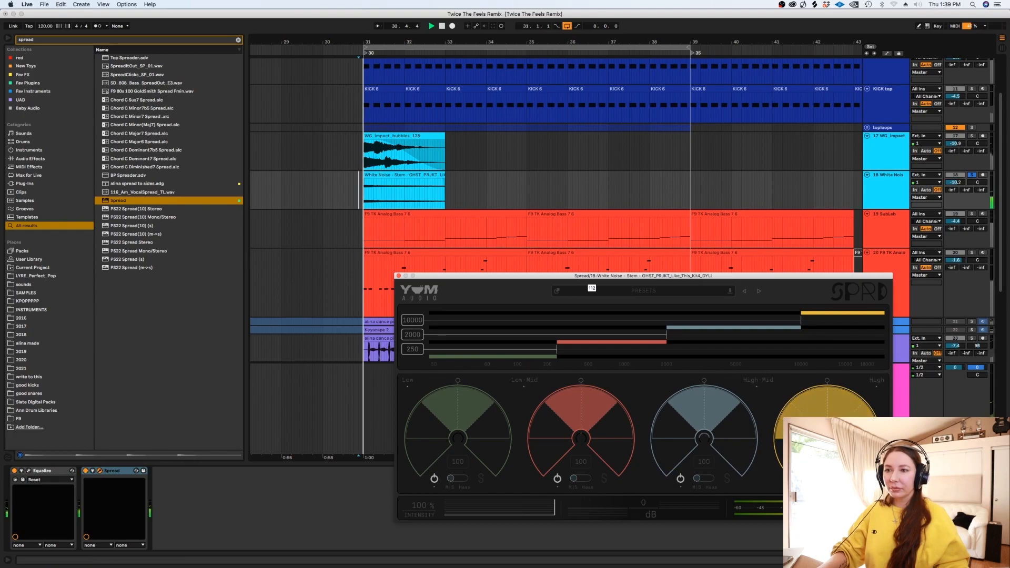
Step: Unsolo the white noise and balance it in the mix at about -8 dB, with the bubbles impact at about -12.6 dB
{"action": "key", "text": "space"}
{"action": "left_click_drag", "start_coordinate": [955, 182], "coordinate": [955, 173]}
{"action": "left_click", "coordinate": [972, 174]}
{"action": "key", "text": "space"}
{"action": "key", "text": "space"}
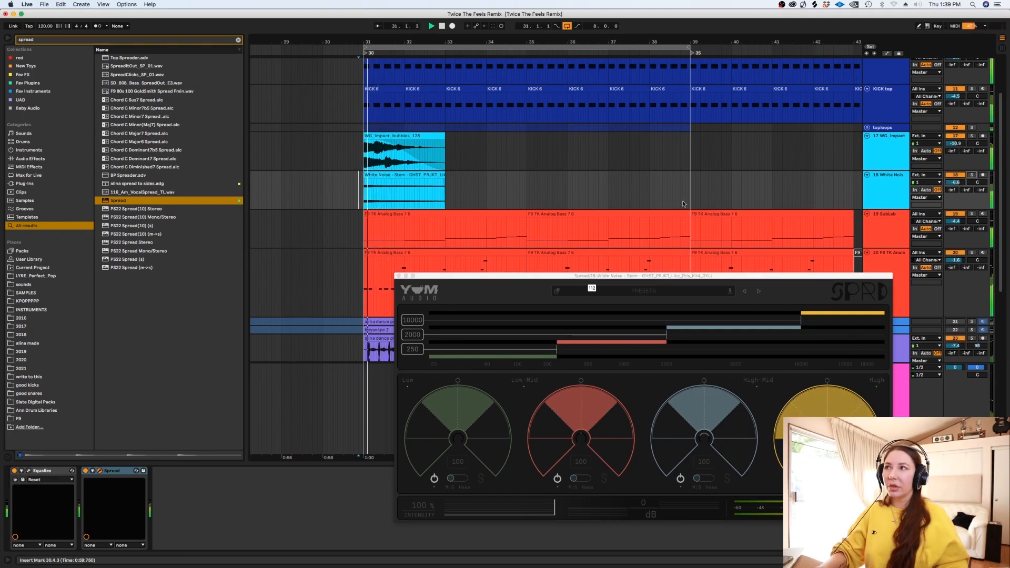
{"action": "left_click", "coordinate": [399, 276]}
{"action": "left_click_drag", "start_coordinate": [954, 144], "coordinate": [954, 149]}
{"action": "left_click_drag", "start_coordinate": [955, 182], "coordinate": [955, 188]}
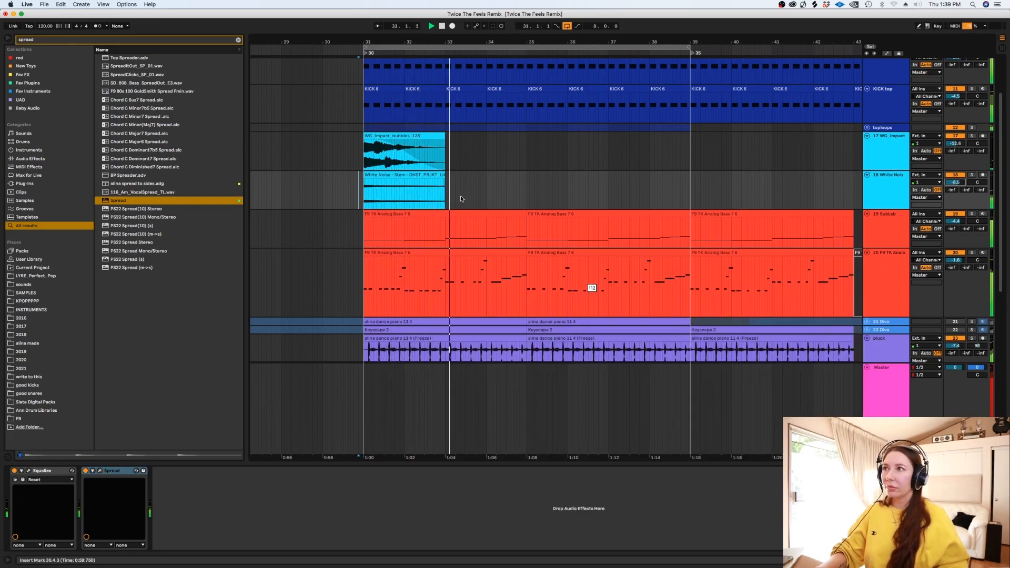
Step: Add a fade-out to the white noise clip and replay the section from bar 31
{"action": "key", "text": "space"}
{"action": "left_click", "coordinate": [355, 199]}
{"action": "key", "text": "space"}
{"action": "left_click", "coordinate": [639, 290]}
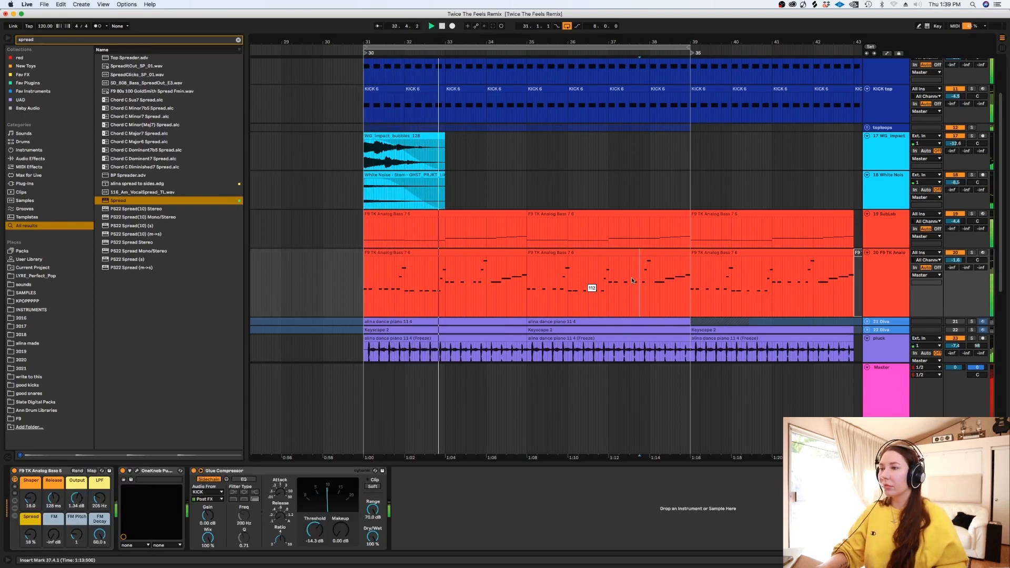
Step: Play the section and review how the bass, piano, synth, brass and acapella tracks work together
{"action": "left_click", "coordinate": [532, 168]}
{"action": "scroll", "coordinate": [998, 287], "scroll_direction": "down", "scroll_amount": 5}
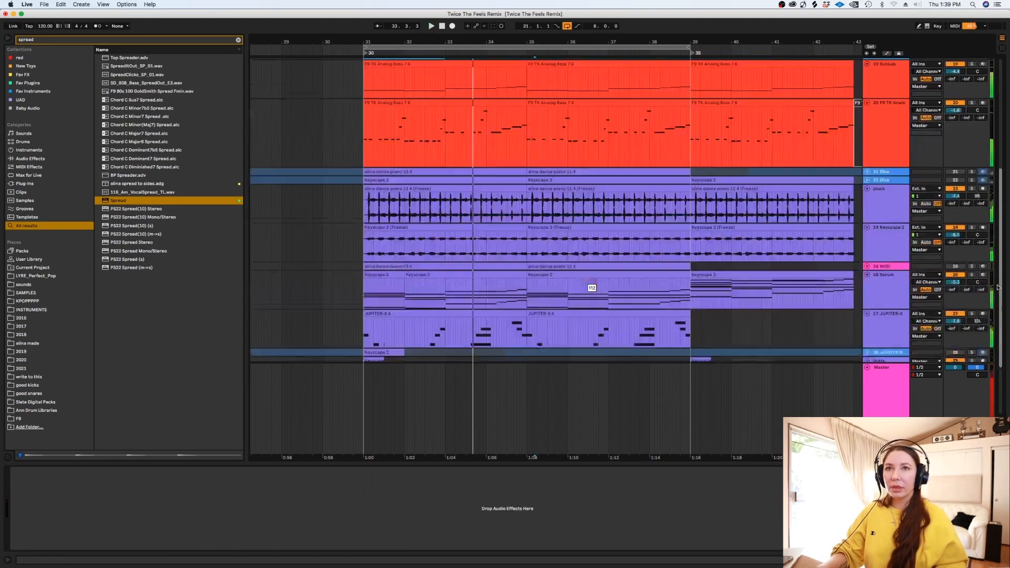
{"action": "scroll", "coordinate": [998, 286], "scroll_direction": "down", "scroll_amount": 3}
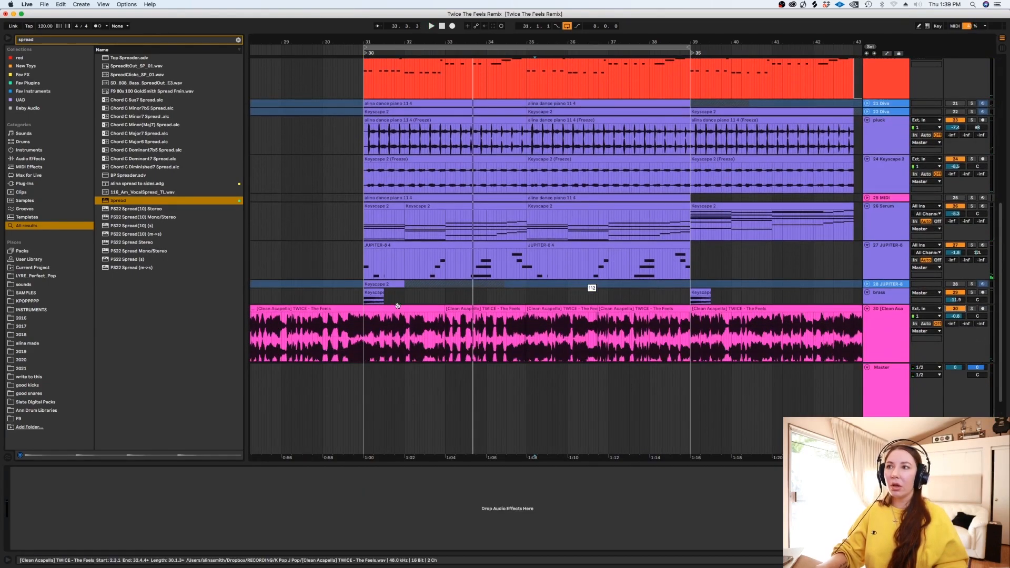
{"action": "key", "text": "space"}
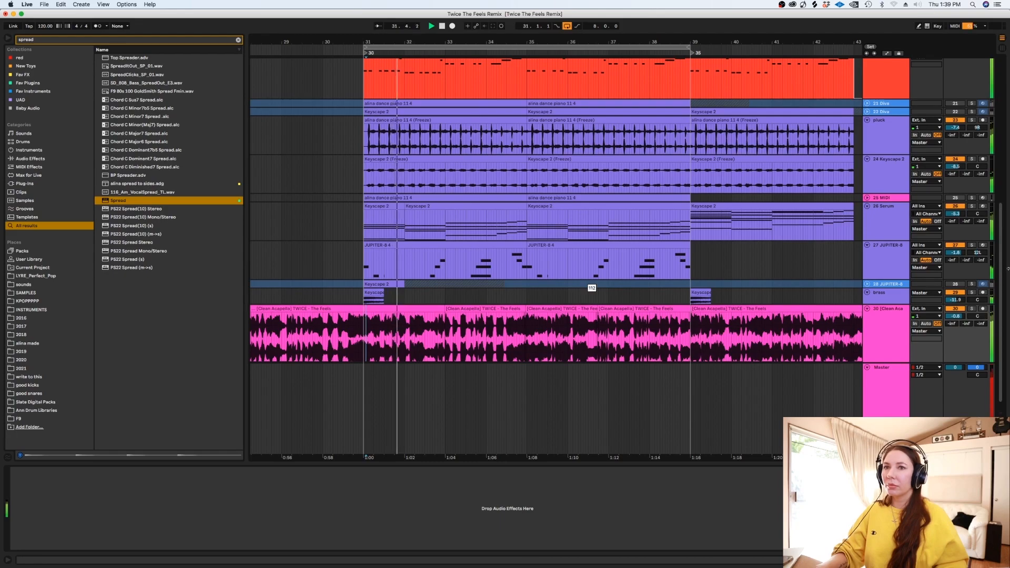
{"action": "scroll", "coordinate": [1007, 284], "scroll_direction": "down", "scroll_amount": 1}
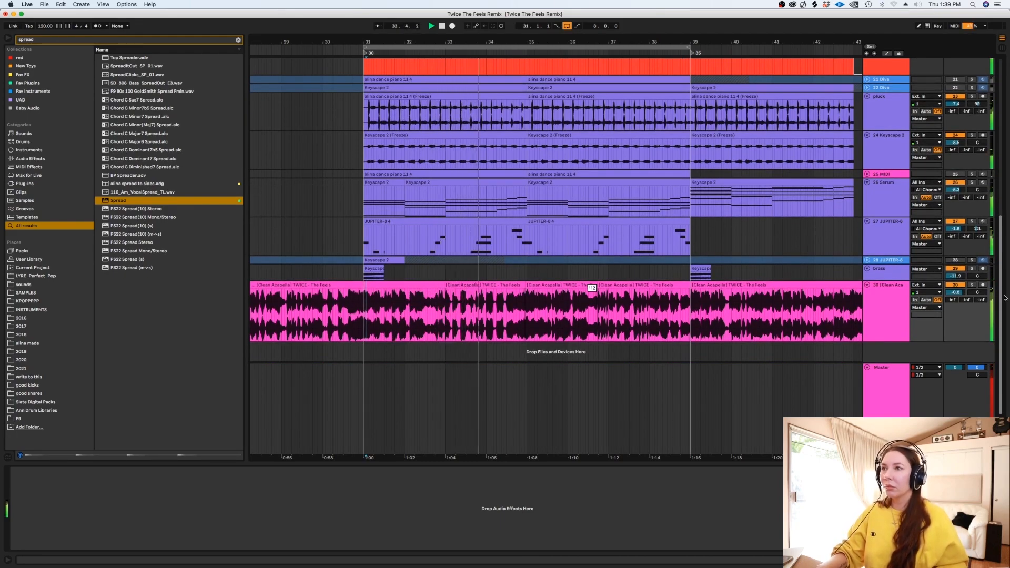
{"action": "scroll", "coordinate": [995, 235], "scroll_direction": "up", "scroll_amount": 4}
{"action": "scroll", "coordinate": [995, 236], "scroll_direction": "up", "scroll_amount": 2}
{"action": "scroll", "coordinate": [994, 235], "scroll_direction": "down", "scroll_amount": 2}
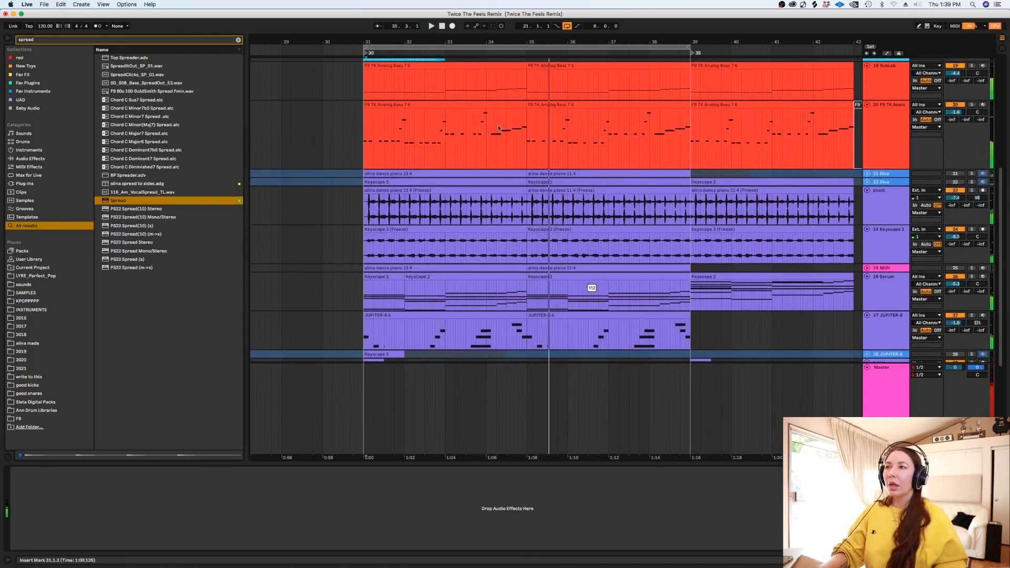
{"action": "left_click", "coordinate": [474, 127]}
{"action": "key", "text": "super+alt+l"}
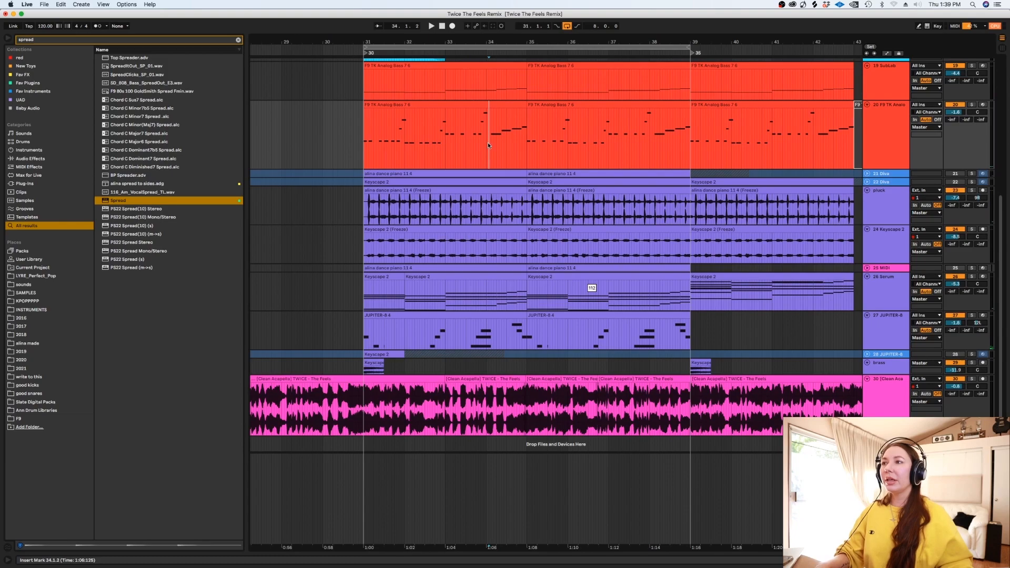
{"action": "key", "text": "space"}
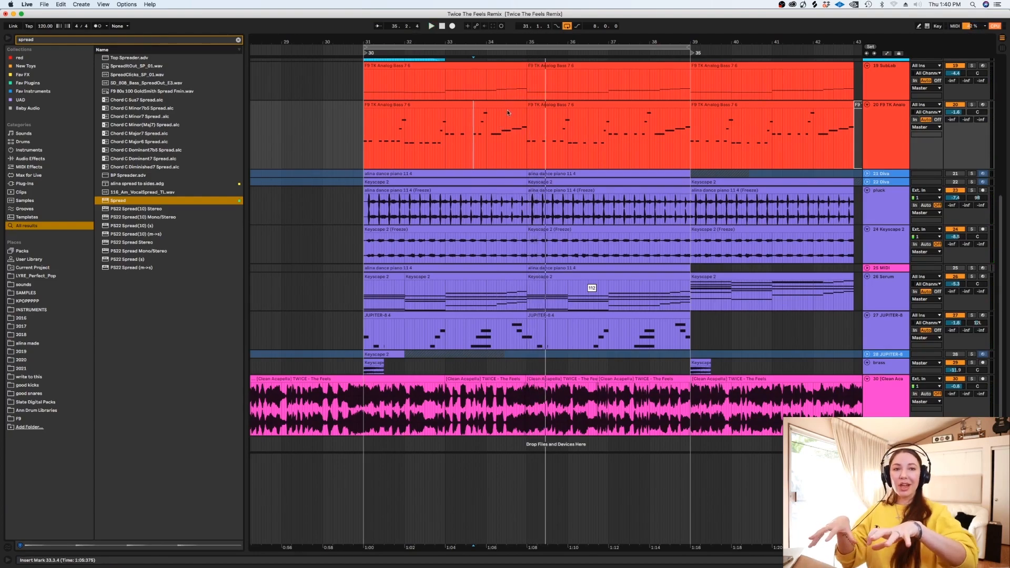
Step: Unfold the deactivated JUPITER-8 track above the brass group and unfreeze it
{"action": "left_click", "coordinate": [867, 354]}
{"action": "scroll", "coordinate": [884, 342], "scroll_direction": "down", "scroll_amount": 2}
{"action": "left_click", "coordinate": [889, 333]}
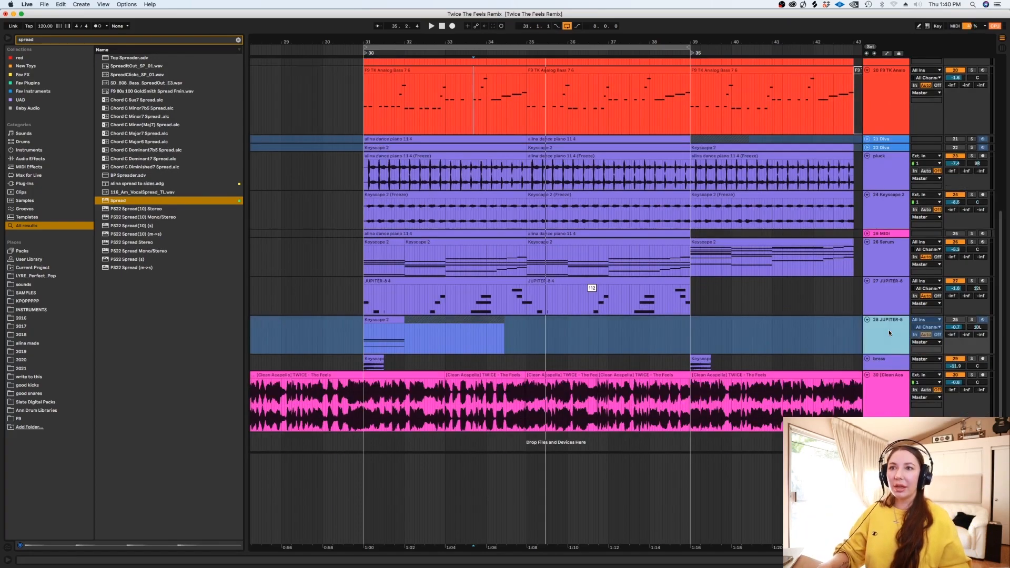
{"action": "right_click", "coordinate": [889, 332]}
{"action": "left_click", "coordinate": [917, 385]}
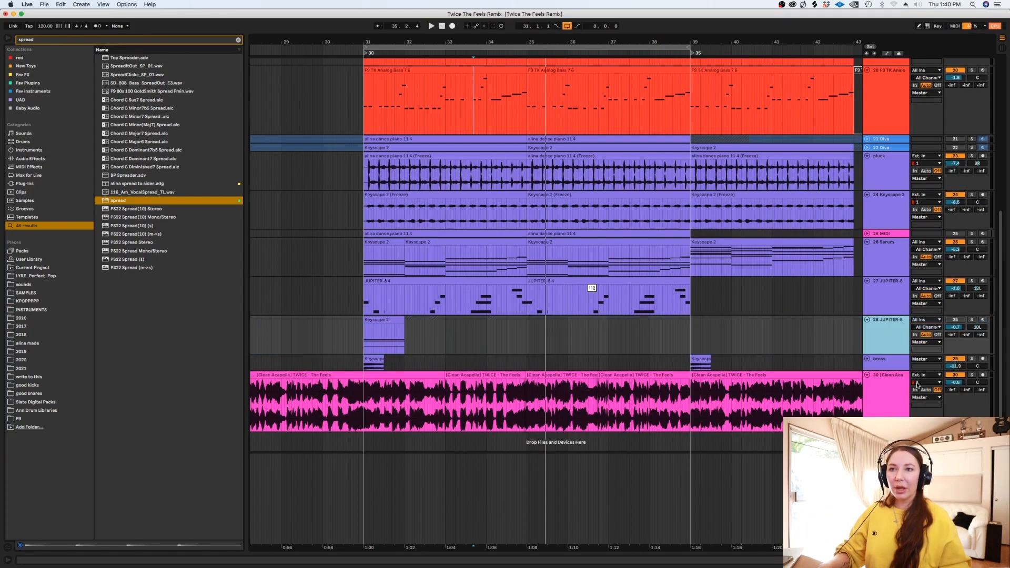
Step: Using a one-bar grid, copy the Serum chords at bar 34 to the lower JUPITER-8 track, activate that track and play it
{"action": "right_click", "coordinate": [511, 343]}
{"action": "left_click", "coordinate": [597, 427]}
{"action": "left_click_drag", "start_coordinate": [527, 259], "coordinate": [501, 336]}
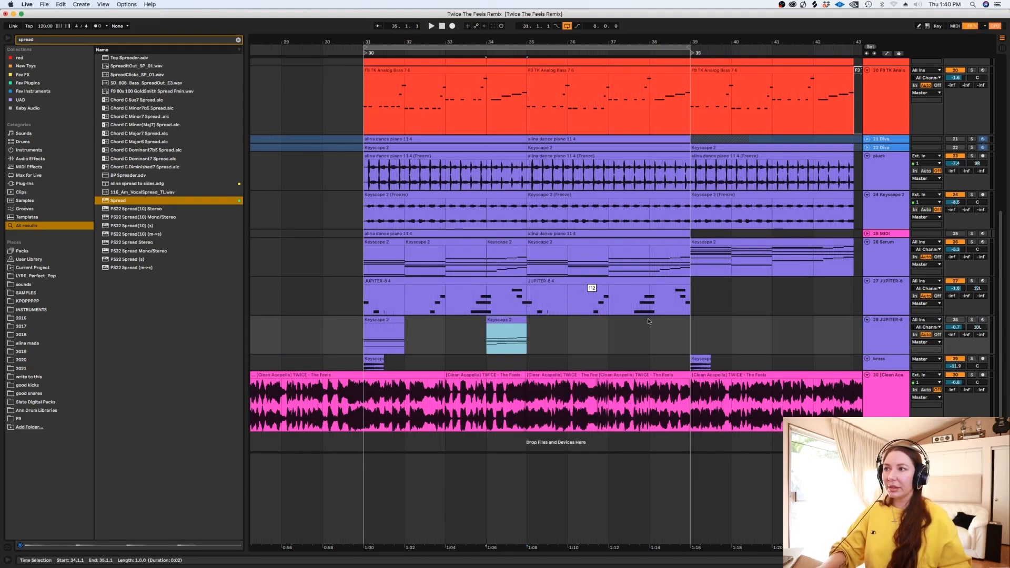
{"action": "left_click", "coordinate": [957, 320]}
{"action": "key", "text": "space"}
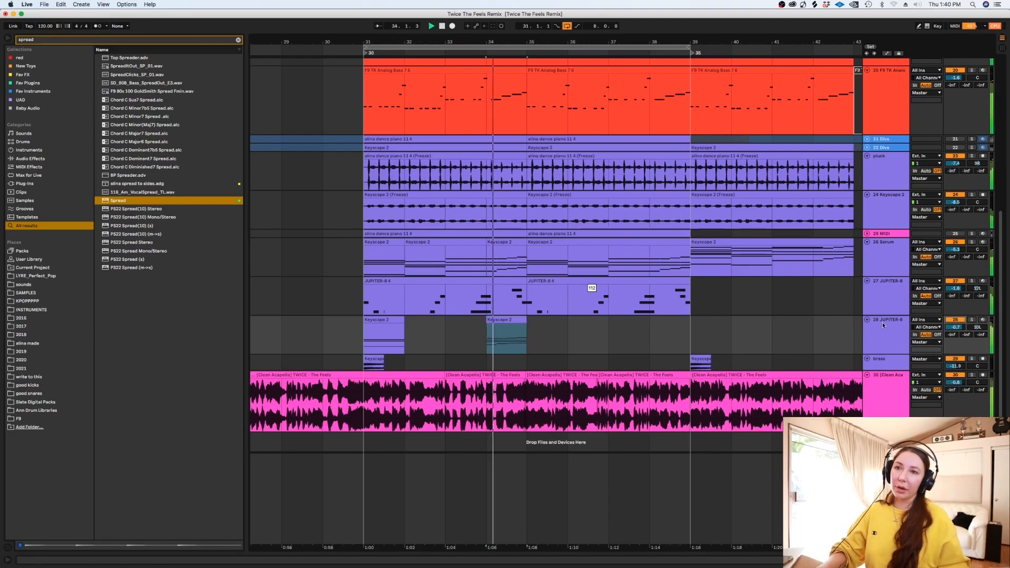
Step: Move OneKnob Pumper to the end of the lower JUPITER-8 track's device chain, after Decapitator
{"action": "key", "text": "space"}
{"action": "double_click", "coordinate": [878, 337]}
{"action": "left_click_drag", "start_coordinate": [155, 469], "coordinate": [398, 484]}
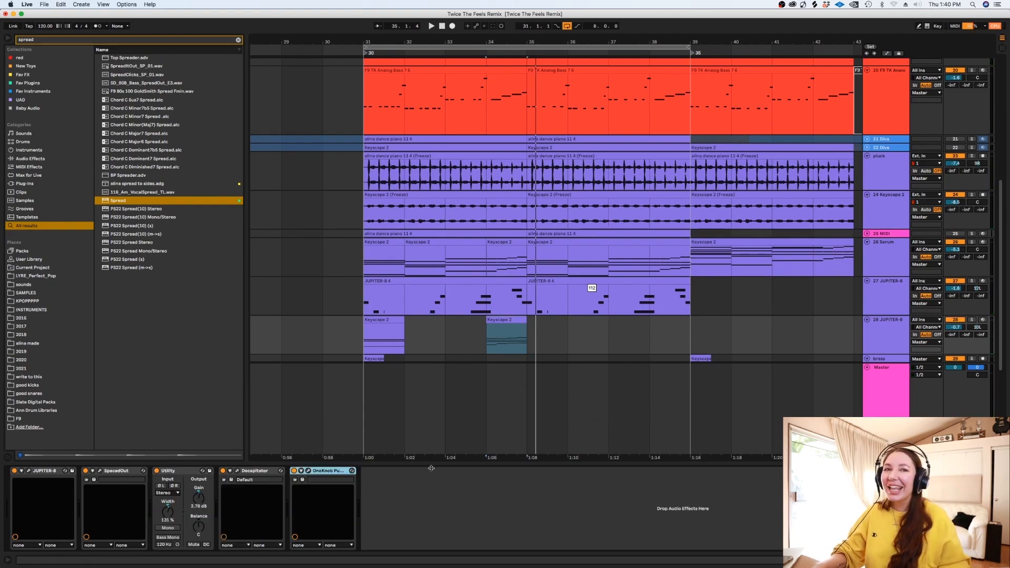
Step: Play from bar 34 and compare the lower JUPITER-8 part soloed and in the full mix
{"action": "left_click", "coordinate": [479, 341]}
{"action": "key", "text": "space"}
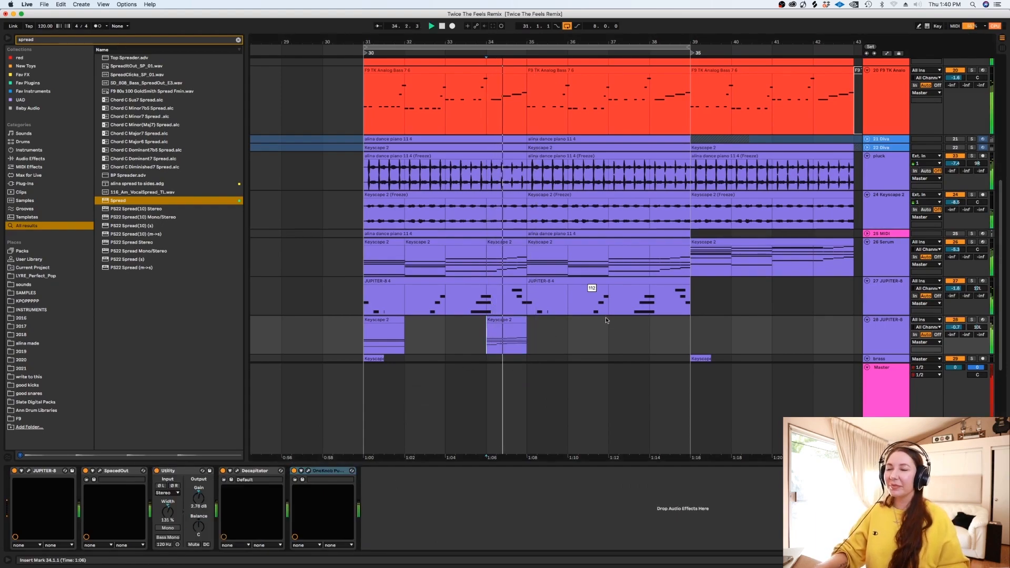
{"action": "scroll", "coordinate": [1000, 238], "scroll_direction": "down", "scroll_amount": 3}
{"action": "left_click", "coordinate": [973, 237]}
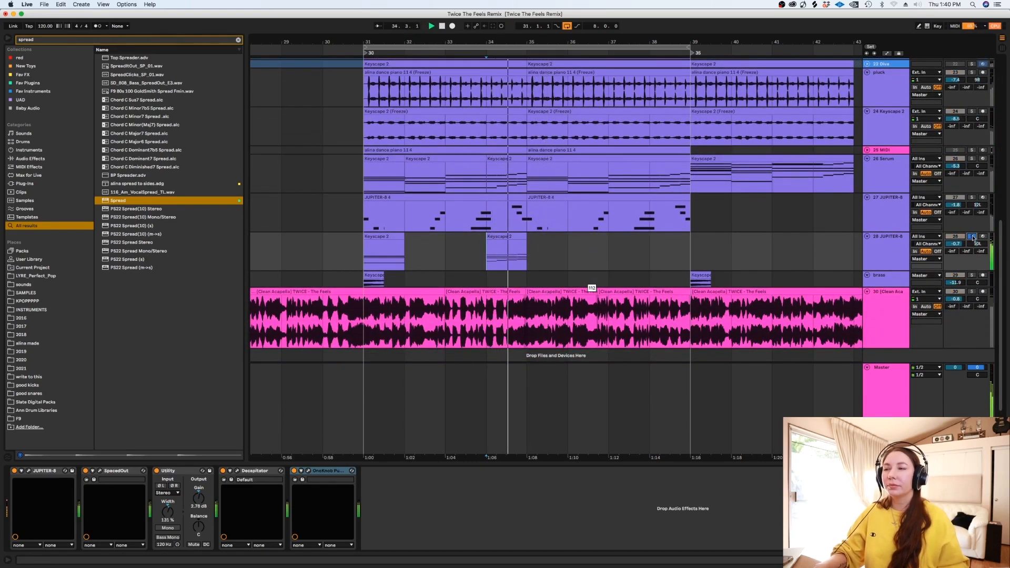
{"action": "left_click", "coordinate": [973, 237]}
{"action": "key", "text": "space"}
{"action": "key", "text": "space"}
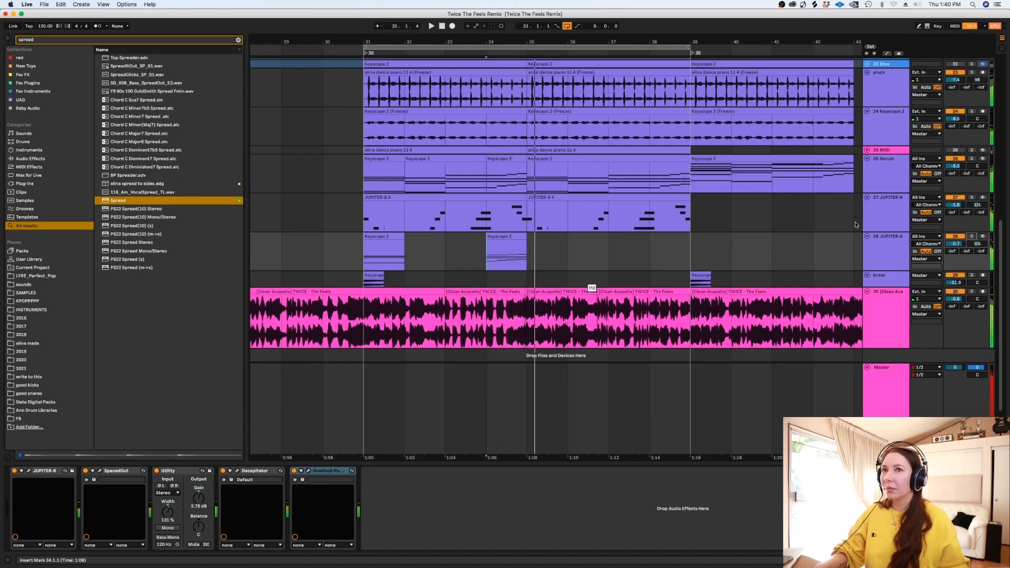
Step: Deactivate the lower JUPITER-8 track's clip at bar 31 and copy its bar 34 chord clip to bar 38
{"action": "right_click", "coordinate": [894, 241]}
{"action": "left_click", "coordinate": [424, 253]}
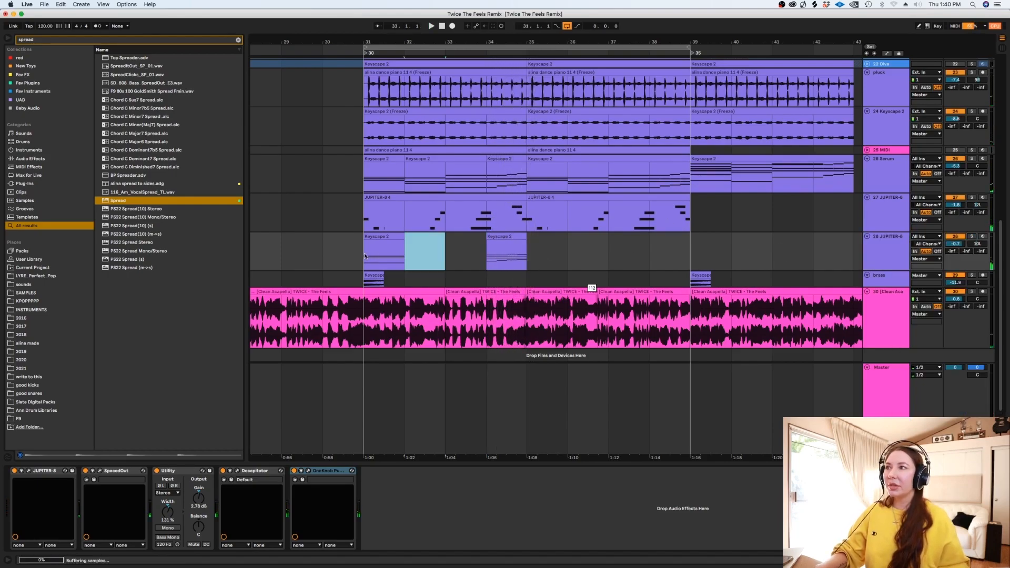
{"action": "left_click", "coordinate": [384, 253], "text": "shift"}
{"action": "key", "text": "0"}
{"action": "left_click", "coordinate": [680, 256]}
{"action": "key", "text": "0"}
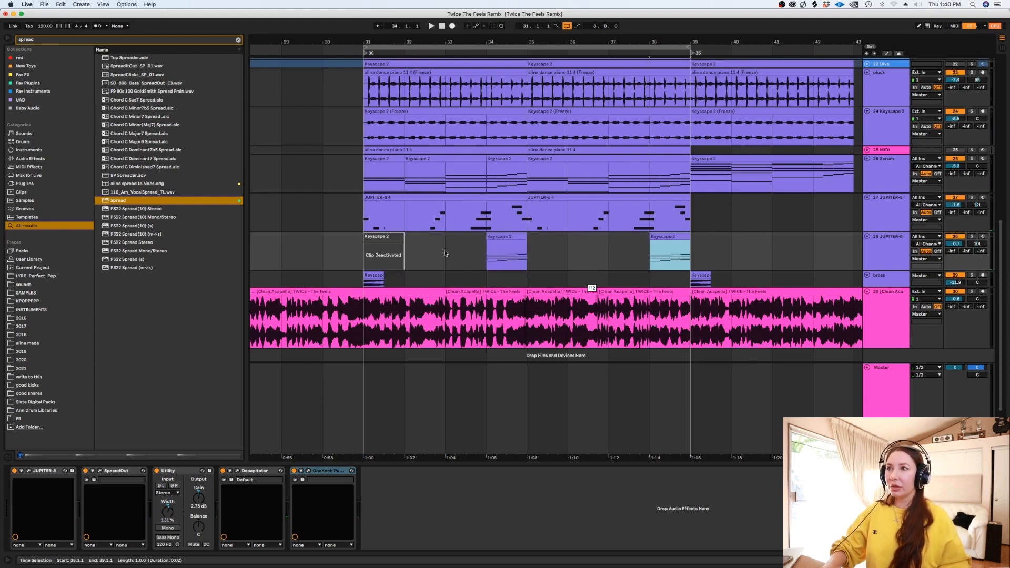
Step: Set the lower JUPITER-8 track's volume to -4.0 dB and play it in the full mix
{"action": "left_click_drag", "start_coordinate": [956, 243], "coordinate": [960, 246]}
{"action": "key", "text": "space"}
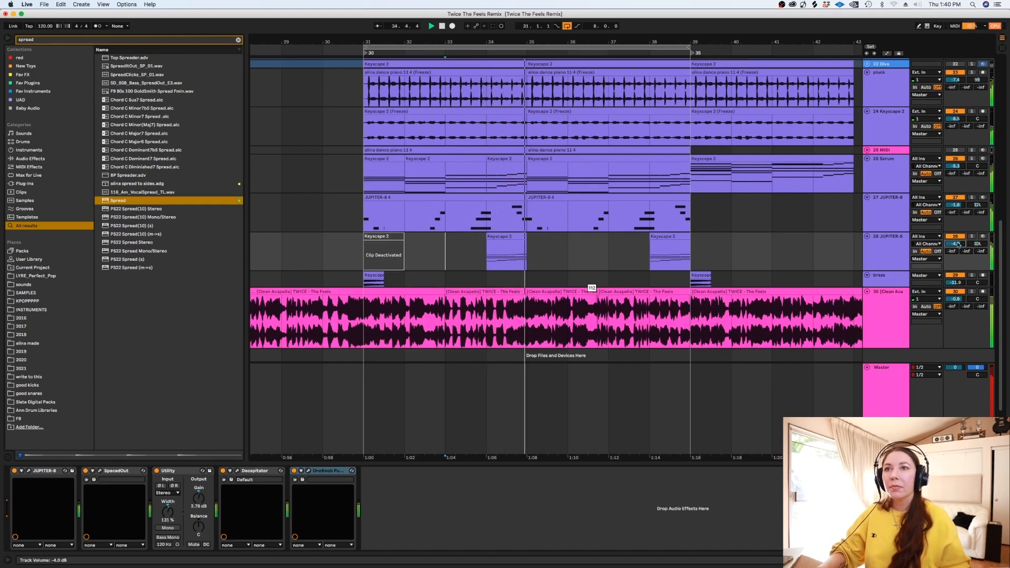
{"action": "left_click", "coordinate": [482, 265]}
Step: Solo the lower JUPITER-8 track and adjust the synth's VCF cutoff while its bar 34 chords play
{"action": "left_click", "coordinate": [971, 236]}
{"action": "left_click", "coordinate": [843, 267]}
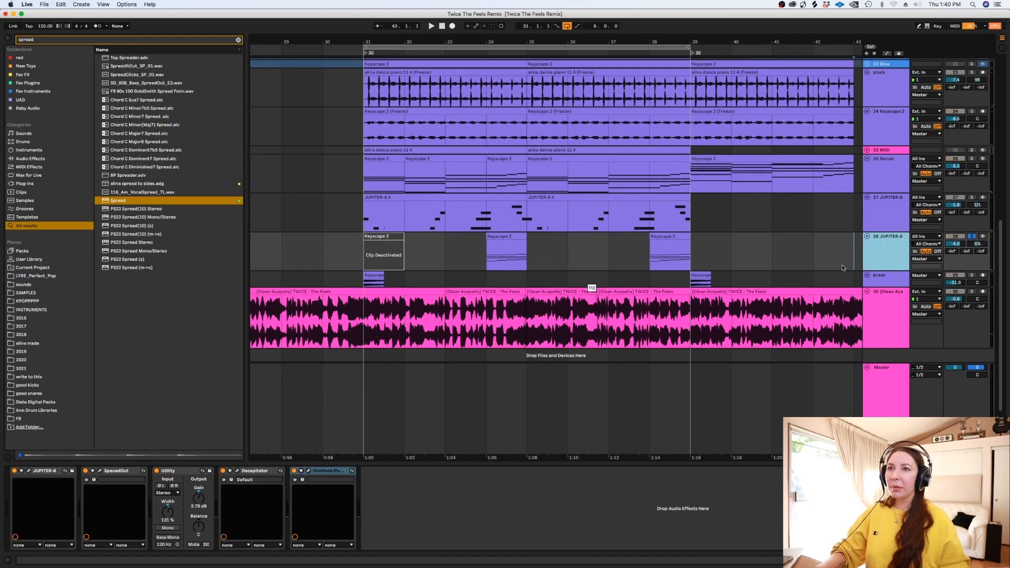
{"action": "left_click", "coordinate": [28, 471]}
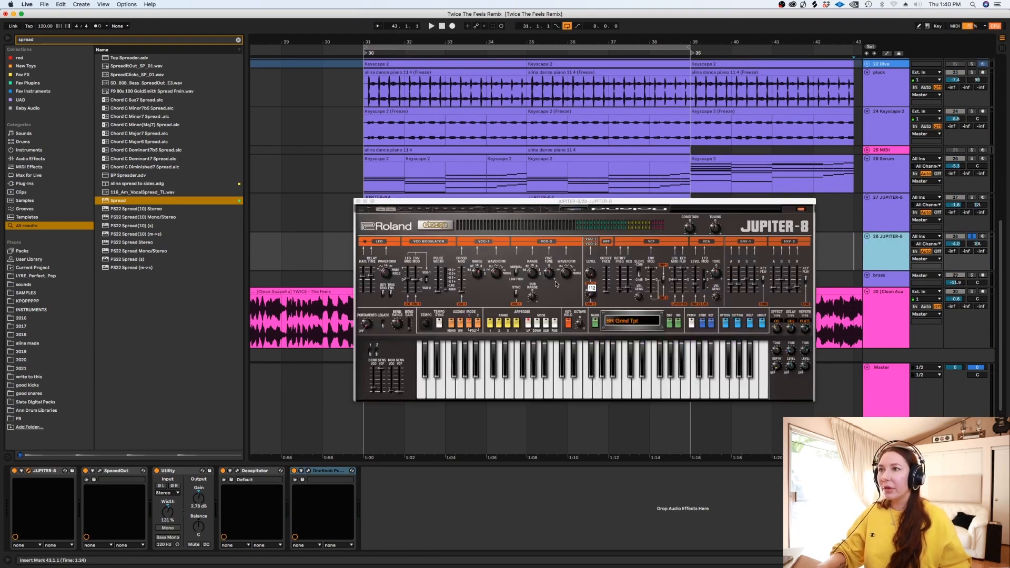
{"action": "left_click", "coordinate": [619, 290]}
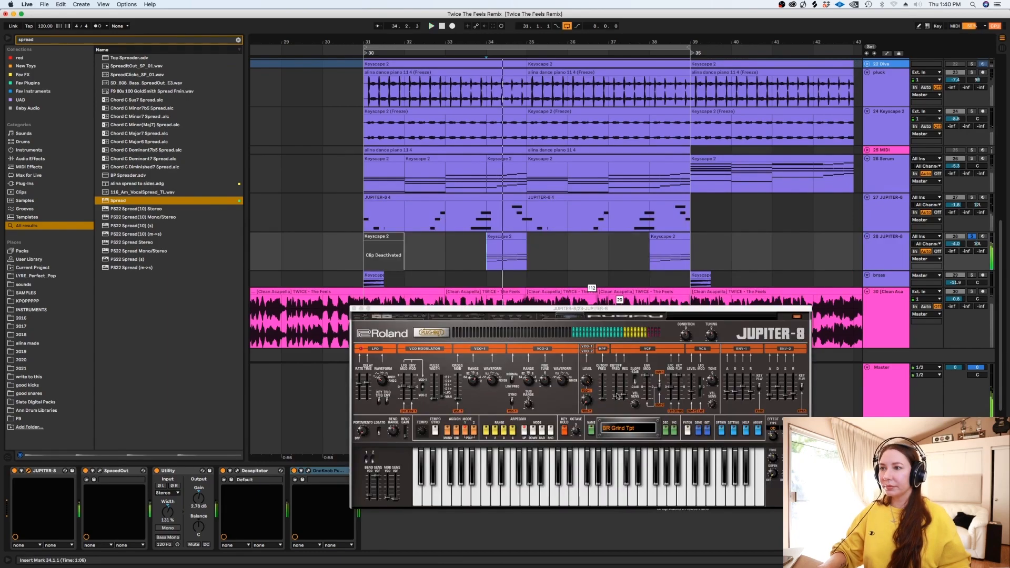
{"action": "left_click", "coordinate": [616, 398]}
{"action": "left_click_drag", "start_coordinate": [616, 397], "coordinate": [615, 397]}
{"action": "key", "text": "space"}
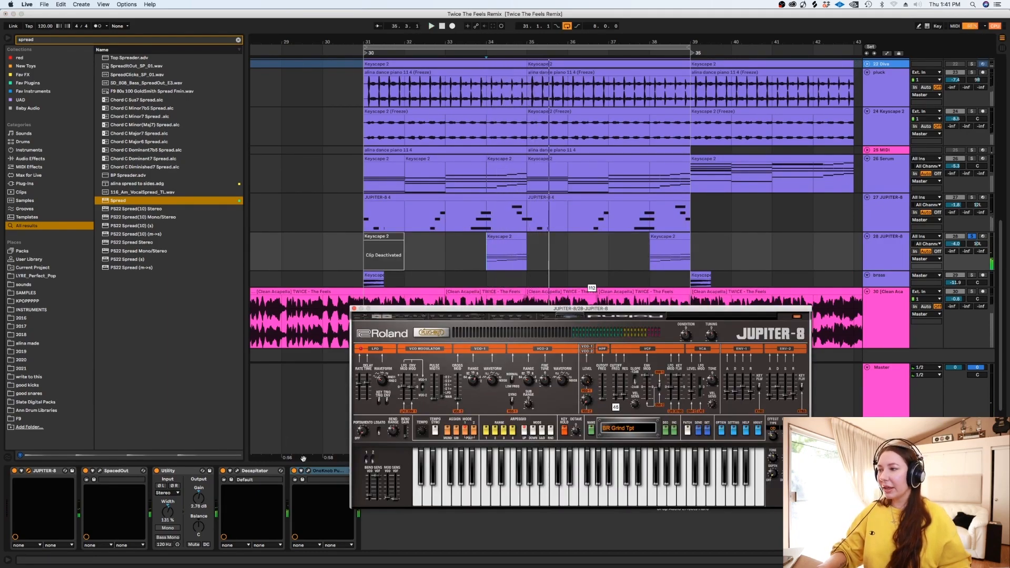
Step: Expose the lower JUPITER-8's VCF cutoff as a device parameter and play the unsoloed part in the full mix
{"action": "left_click", "coordinate": [22, 471]}
{"action": "left_click", "coordinate": [89, 471]}
{"action": "key", "text": "space"}
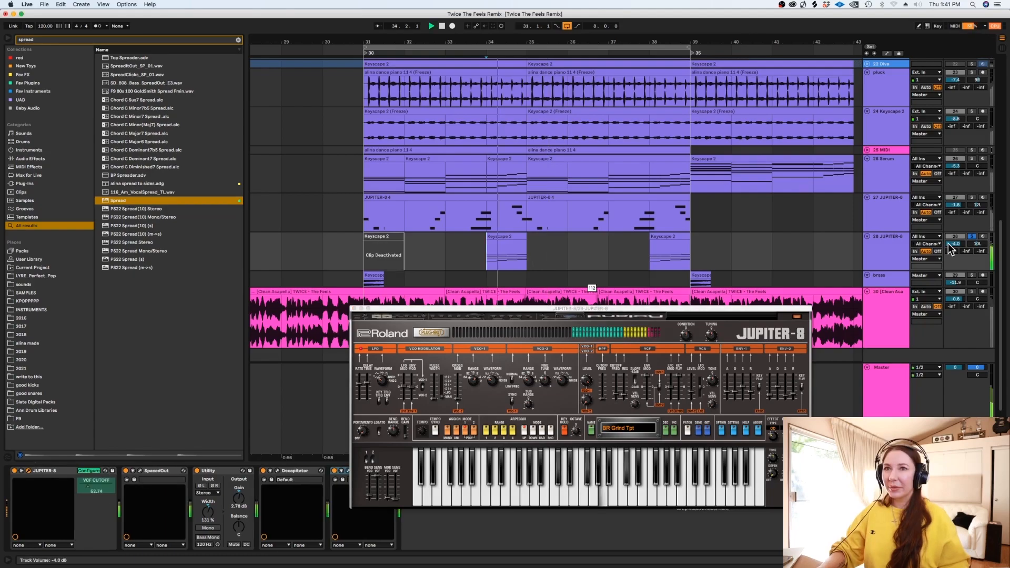
{"action": "left_click", "coordinate": [971, 237]}
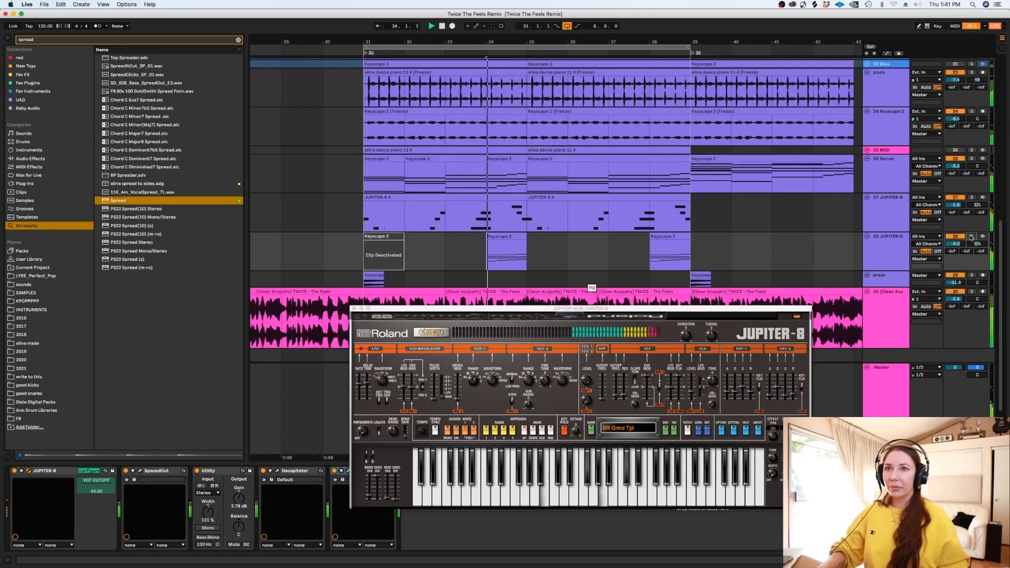
{"action": "left_click", "coordinate": [354, 309]}
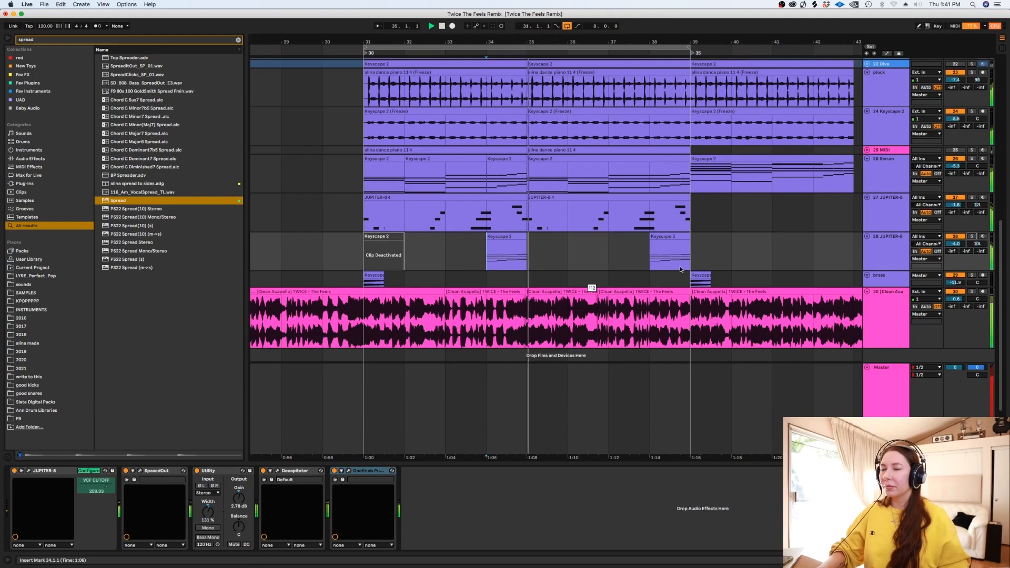
Step: Insert a new audio track below the White Noise track, colour it cyan like the other effects and set the insert position to bar 37
{"action": "scroll", "coordinate": [991, 207], "scroll_direction": "up", "scroll_amount": 5}
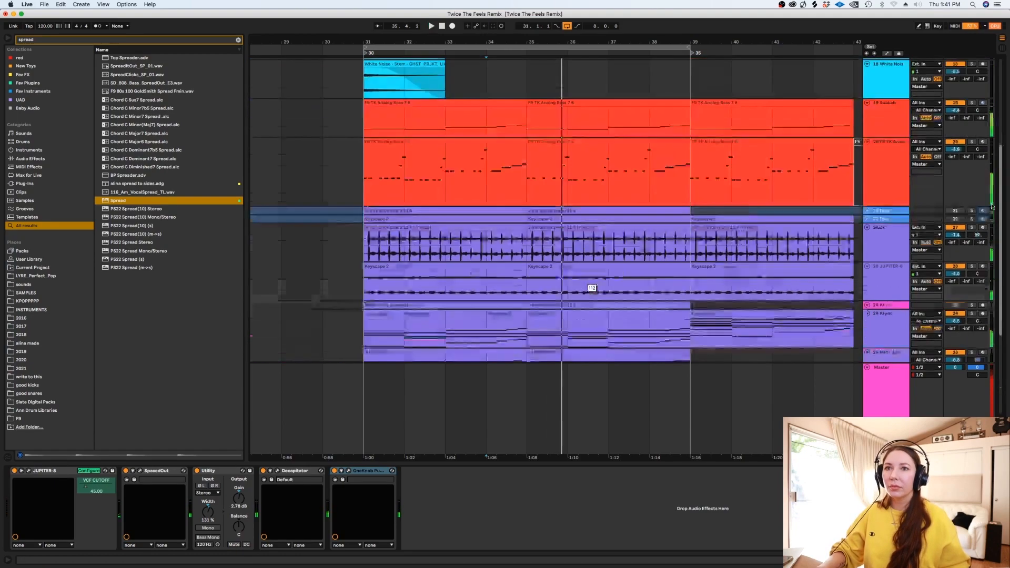
{"action": "scroll", "coordinate": [991, 206], "scroll_direction": "up", "scroll_amount": 4}
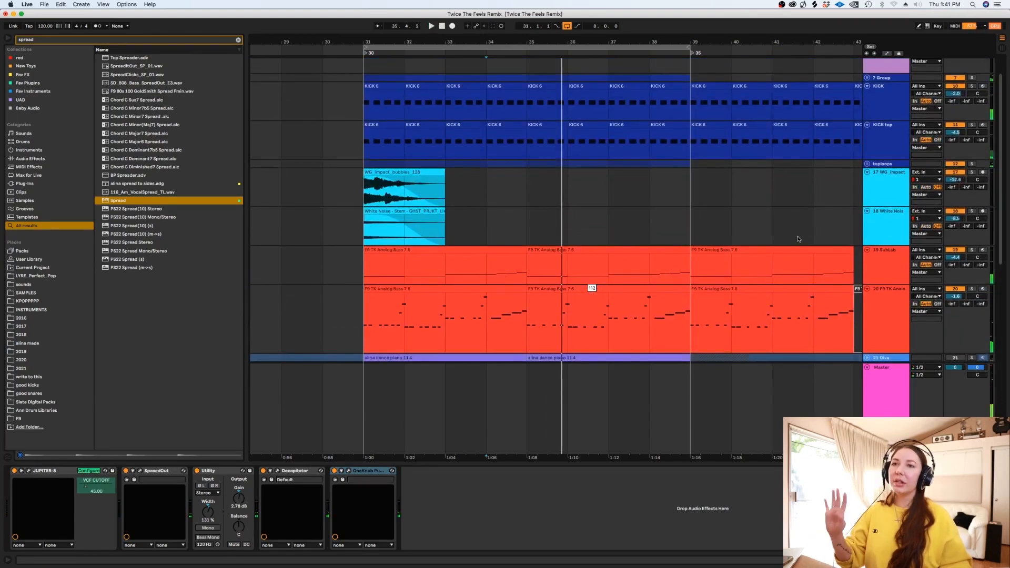
{"action": "key", "text": "super+t"}
{"action": "left_click", "coordinate": [560, 256]}
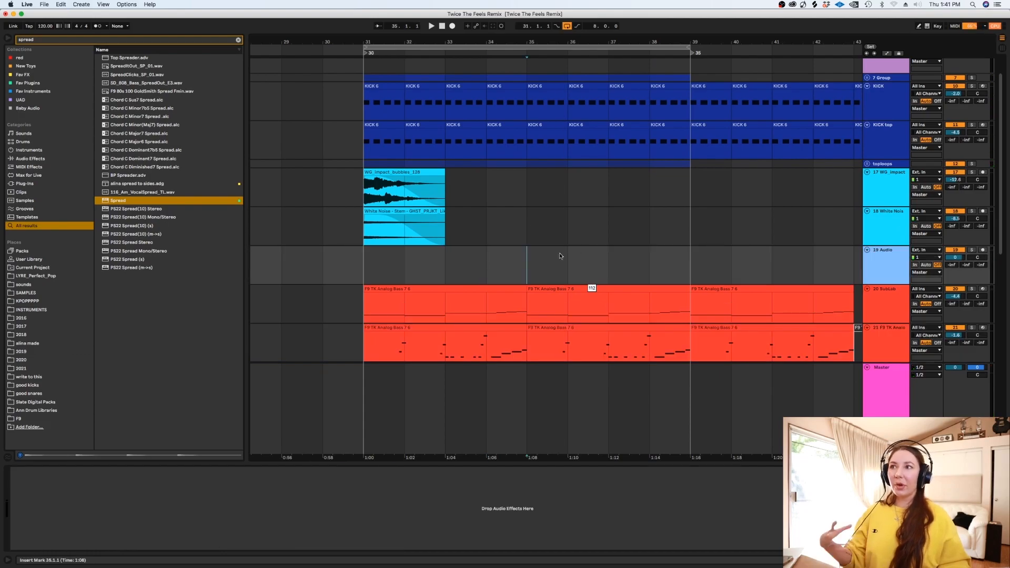
{"action": "right_click", "coordinate": [878, 281]}
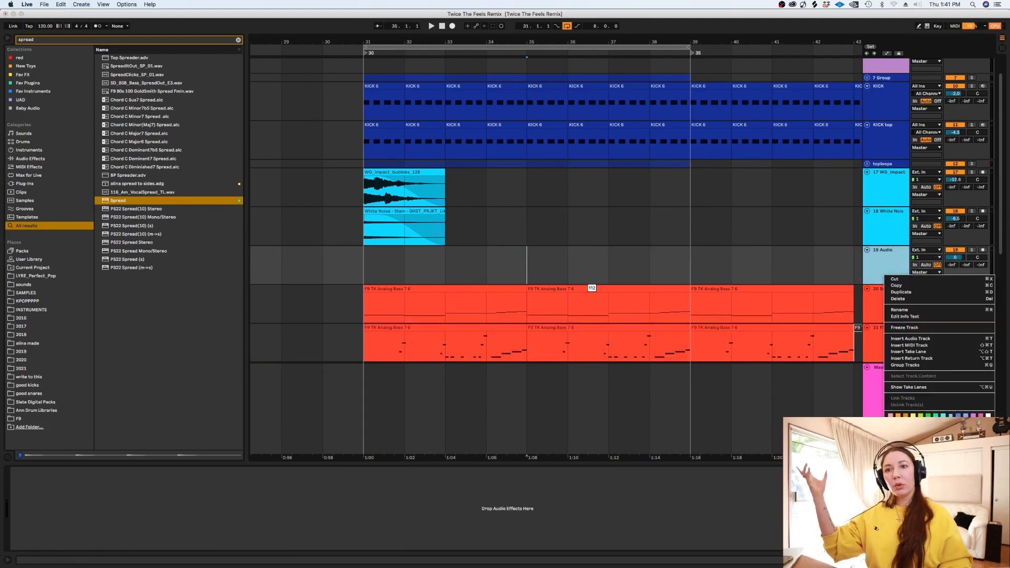
{"action": "left_click", "coordinate": [771, 208]}
{"action": "key", "text": "Right"}
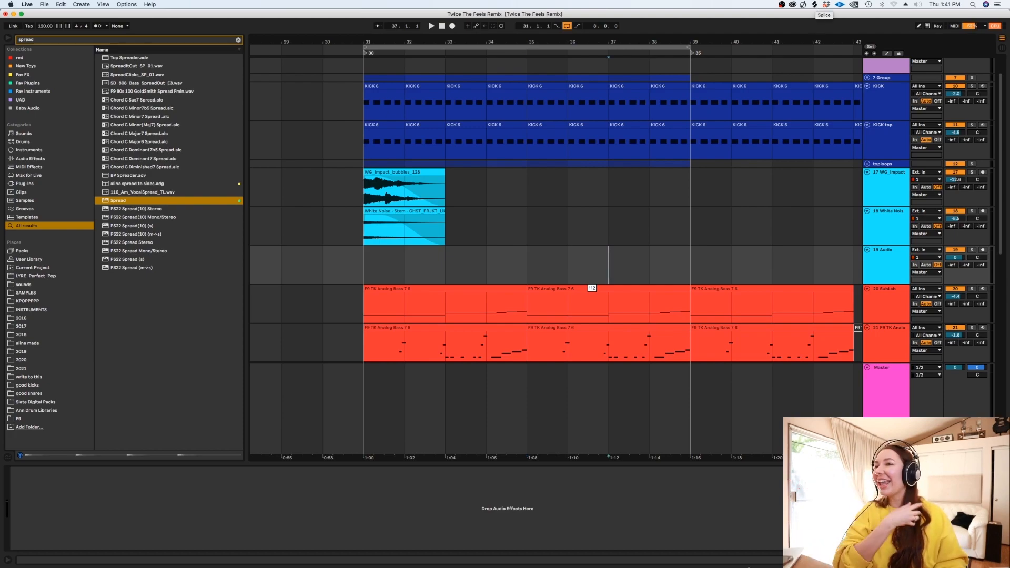
Step: Switch to Splice, copy 01_Audiotent_-_UNF2_-_Phasing_Noise.wav from the FX samples and paste it at bar 37 on the new audio track in Live
{"action": "mouse_move", "coordinate": [735, 560]}
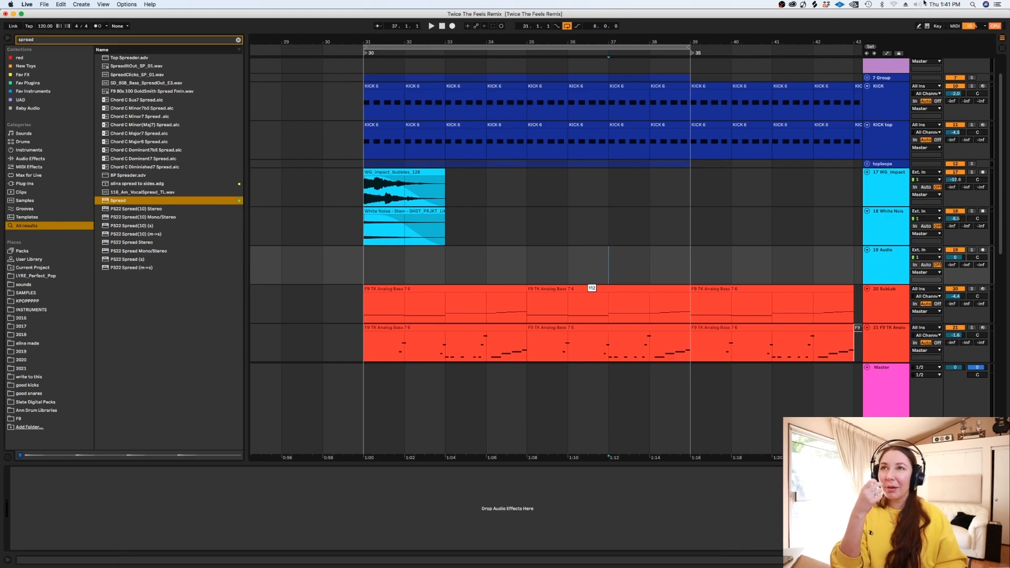
{"action": "left_click", "coordinate": [816, 6]}
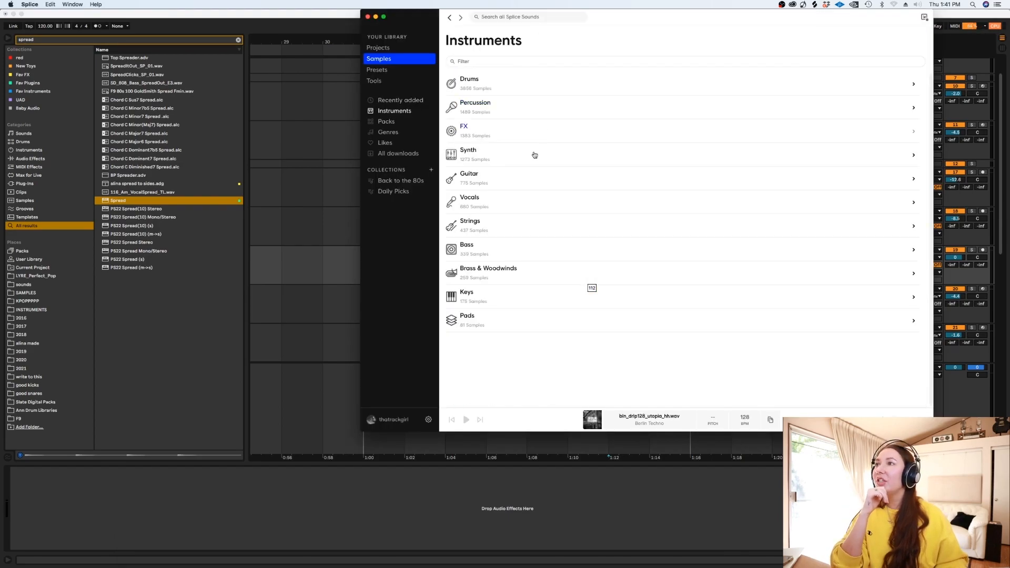
{"action": "left_click", "coordinate": [472, 132]}
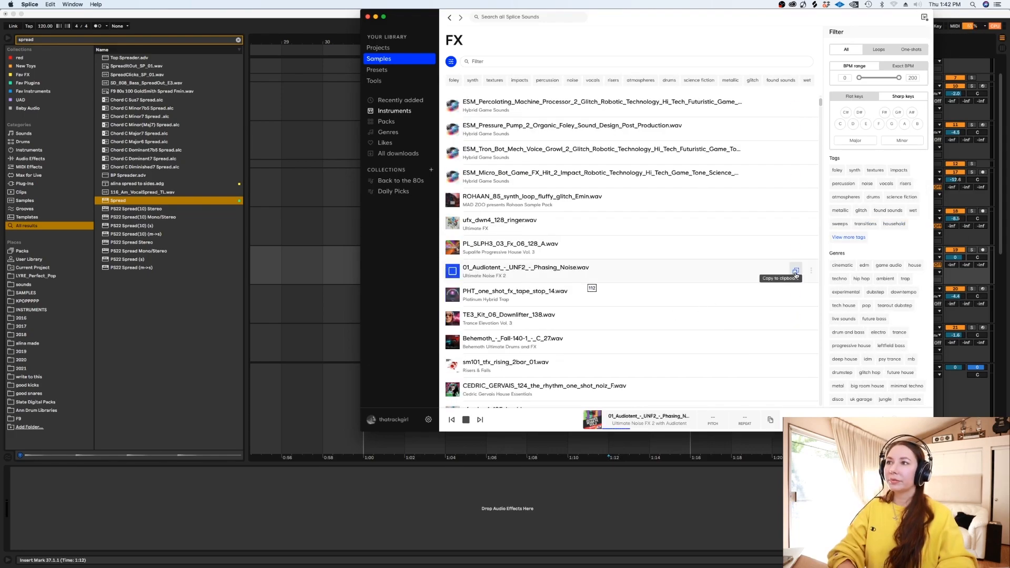
{"action": "left_click", "coordinate": [324, 273]}
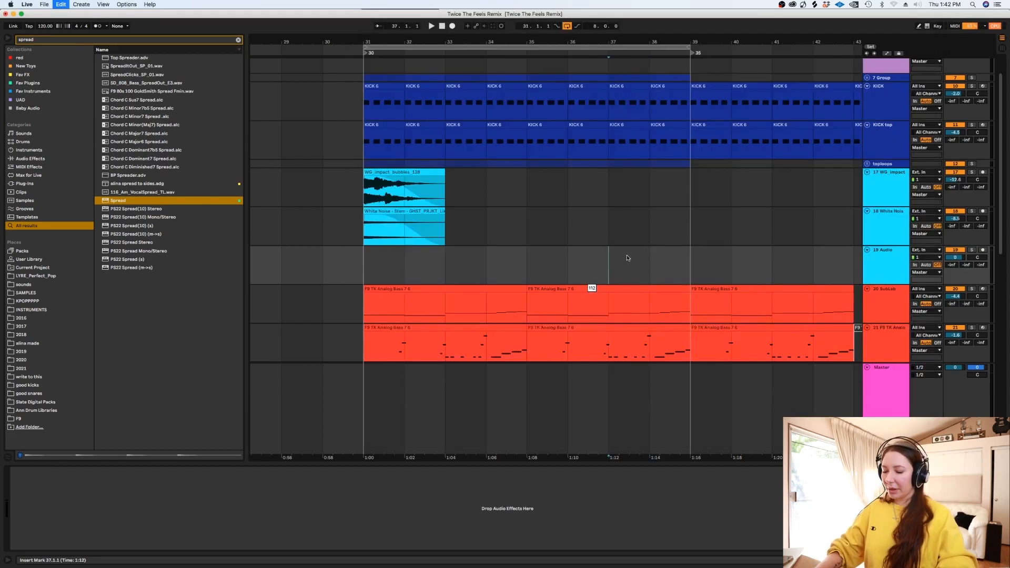
{"action": "key", "text": "super+v"}
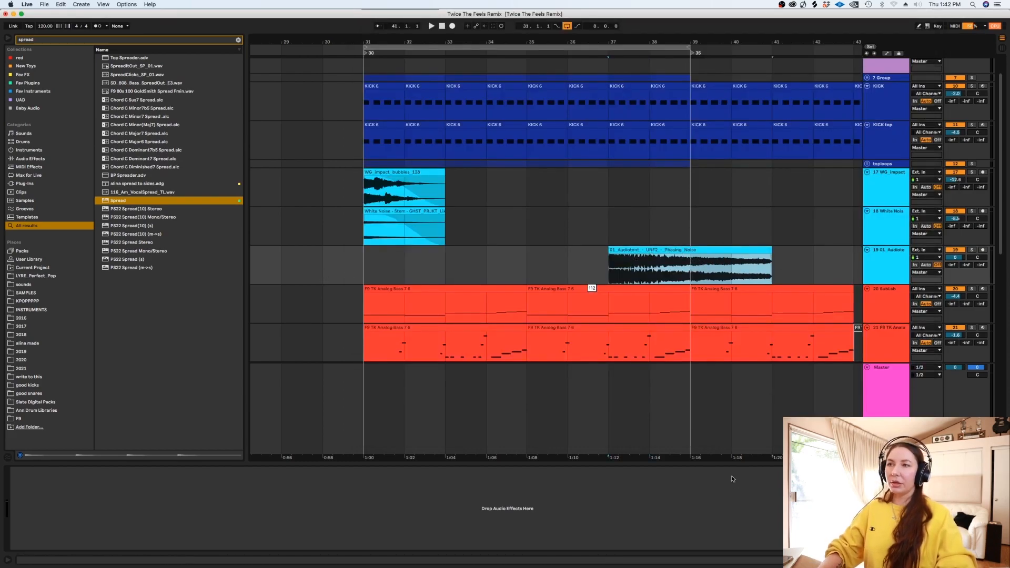
Step: Fade the Phasing Noise clip in and out, and lower its track volume to -9.2 dB while playing the mix
{"action": "scroll", "coordinate": [520, 259], "scroll_direction": "right", "scroll_amount": 6}
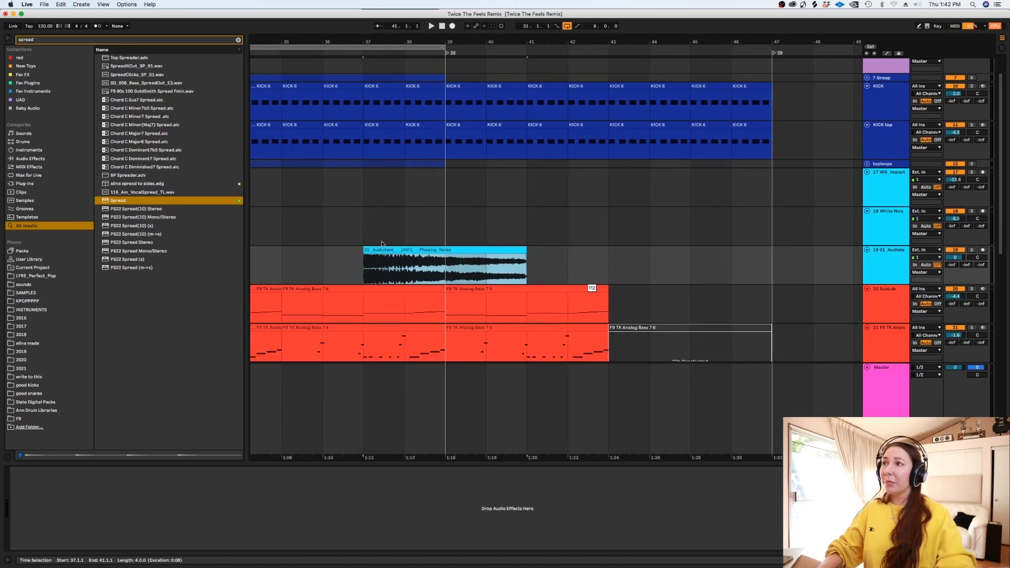
{"action": "key", "text": "super+d"}
{"action": "key", "text": "Delete"}
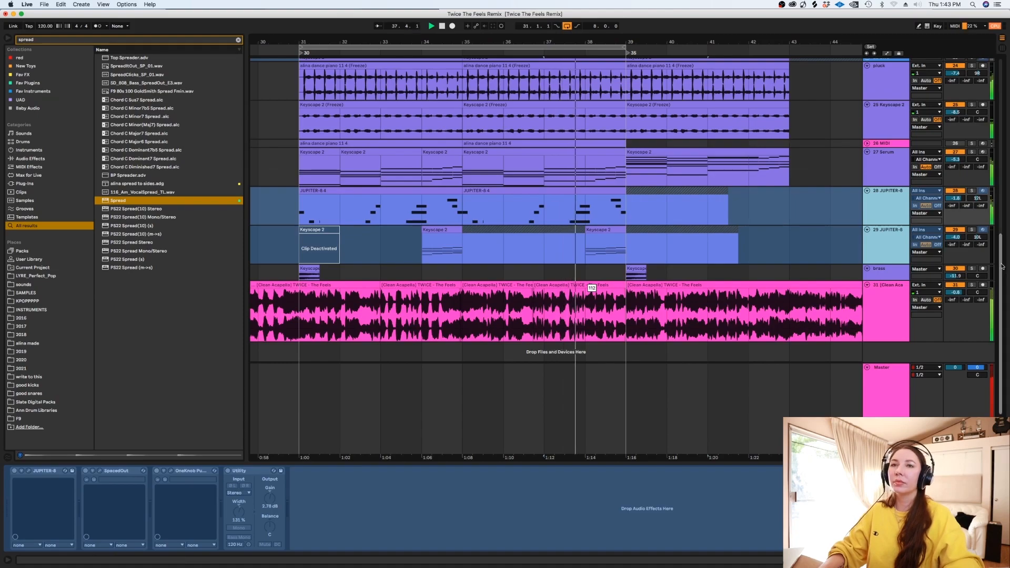
{"action": "scroll", "coordinate": [996, 247], "scroll_direction": "up", "scroll_amount": 3}
{"action": "scroll", "coordinate": [996, 247], "scroll_direction": "up", "scroll_amount": 10}
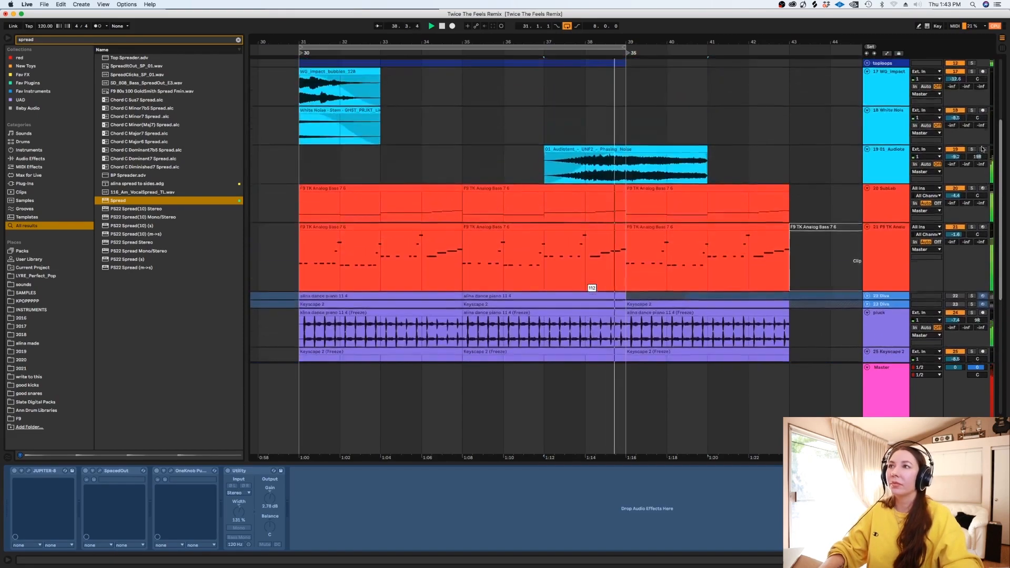
Step: Cut off the tail of the Phasing Noise clip from about bar 40.1.4 to bar 41
{"action": "key", "text": "space"}
{"action": "left_click", "coordinate": [890, 184]}
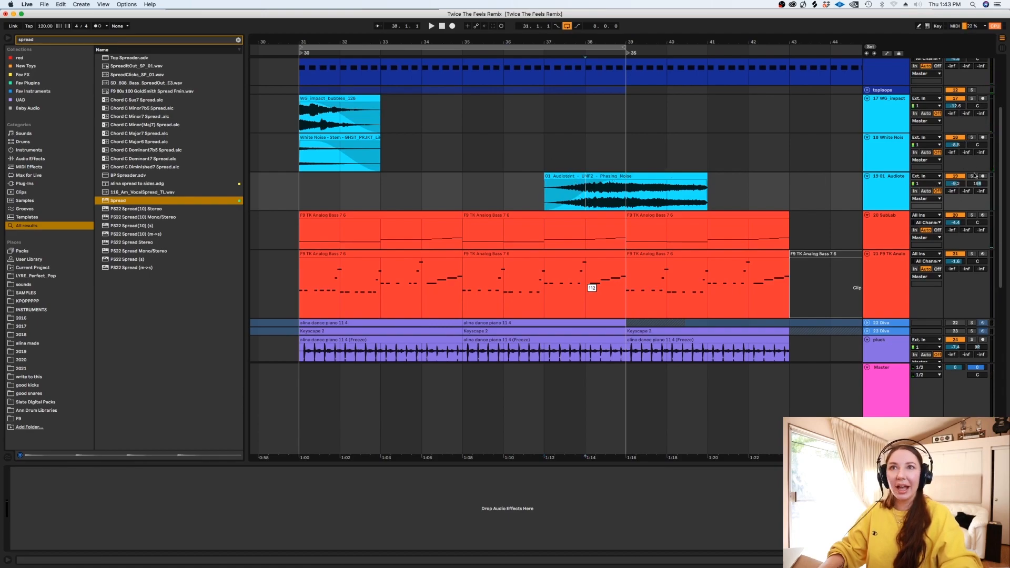
{"action": "left_click_drag", "start_coordinate": [711, 190], "coordinate": [675, 191]}
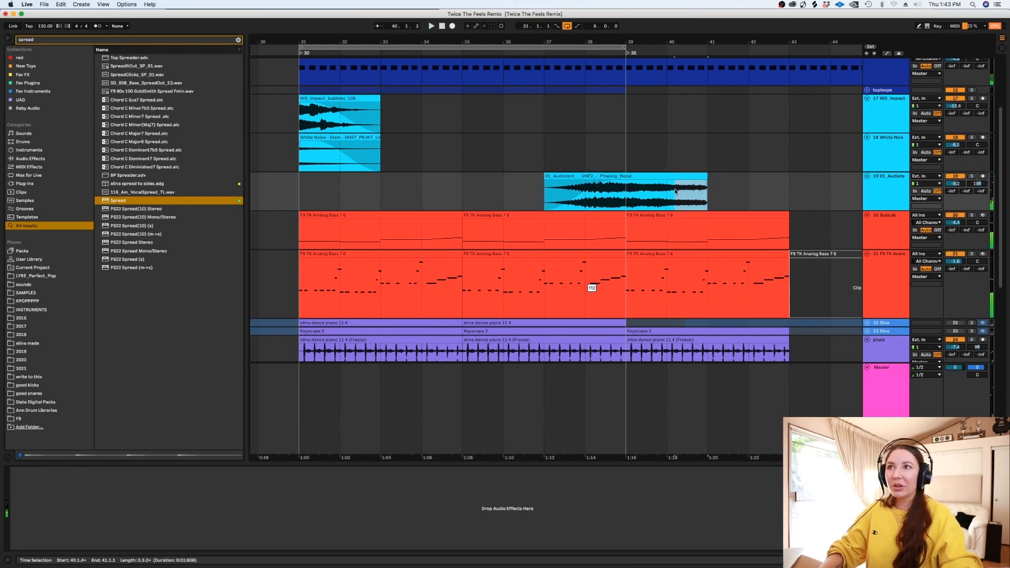
Step: Switch to Splice, copy ECFX2_Faller_125_4bar_G.wav and place it at bar 34 on a new audio track above the Phasing Noise track in Live
{"action": "left_click", "coordinate": [815, 4]}
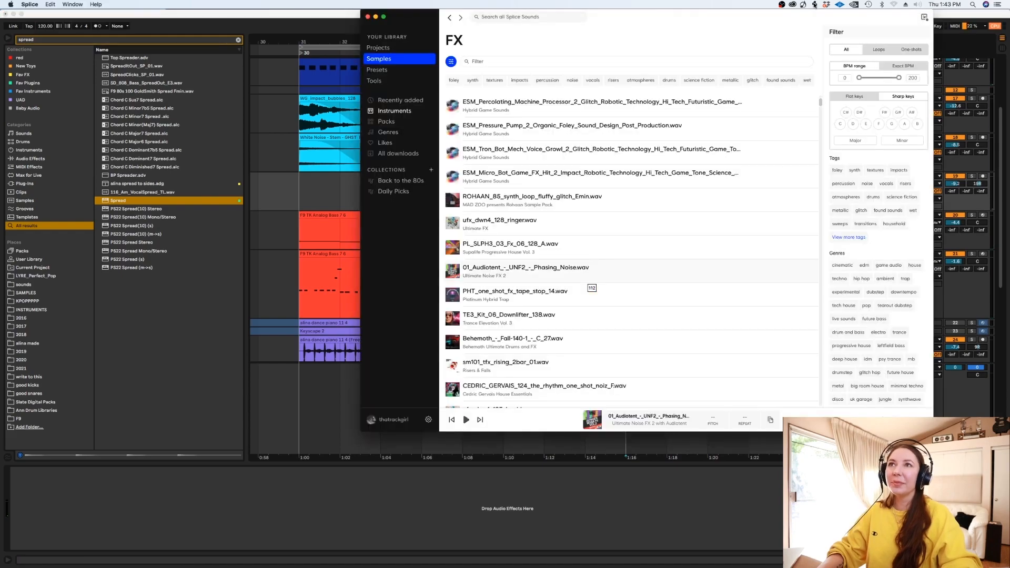
{"action": "scroll", "coordinate": [700, 293], "scroll_direction": "down", "scroll_amount": 5}
{"action": "left_click", "coordinate": [453, 335]}
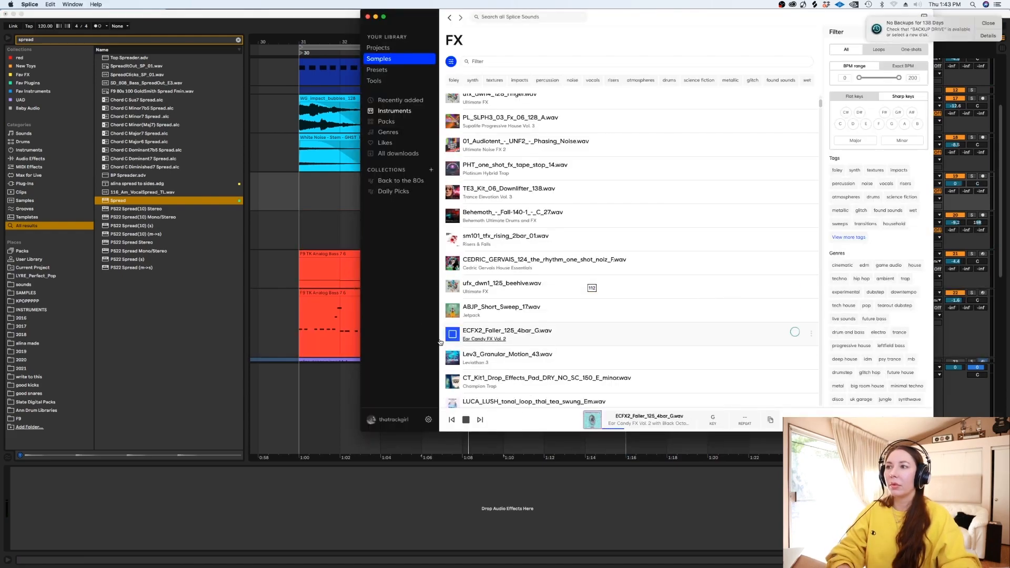
{"action": "left_click", "coordinate": [310, 230]}
{"action": "left_click", "coordinate": [426, 193]}
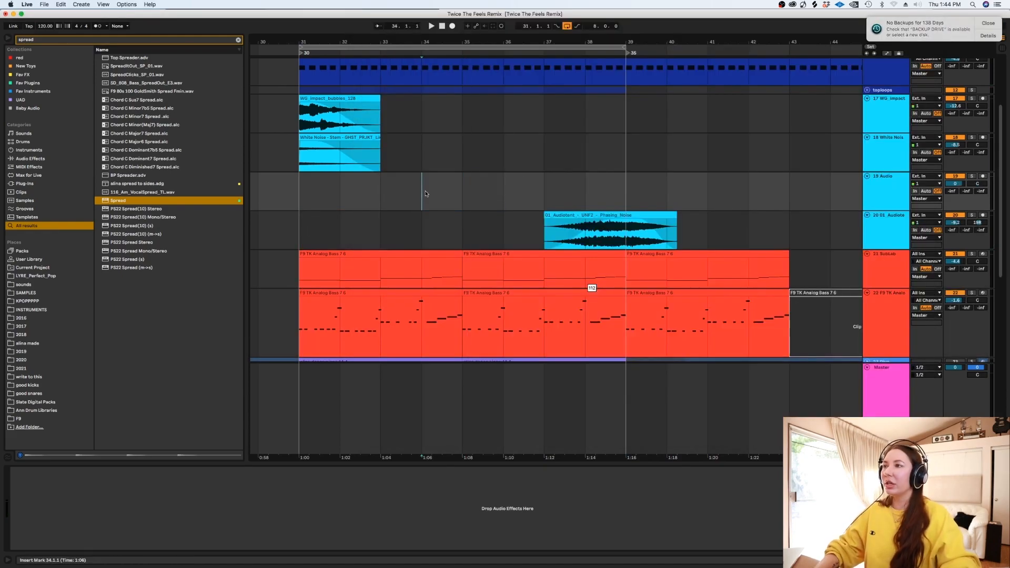
{"action": "key", "text": "plus"}
{"action": "key", "text": "plus"}
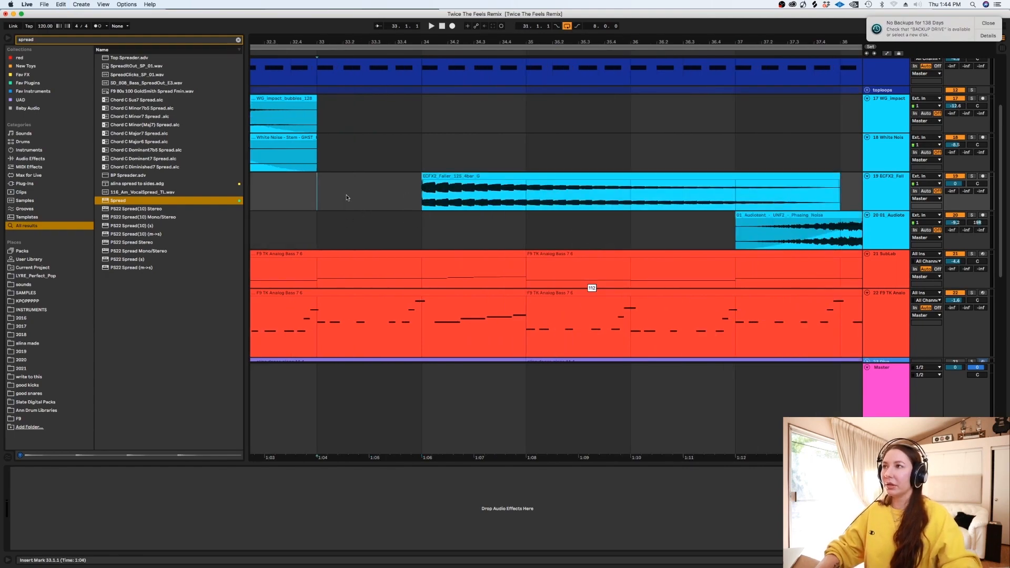
Step: Using a finer grid, shorten the Faller clip to end about midway through bar 35, with a fade-out at its end
{"action": "right_click", "coordinate": [347, 198]}
{"action": "left_click", "coordinate": [413, 297]}
{"action": "key", "text": "space"}
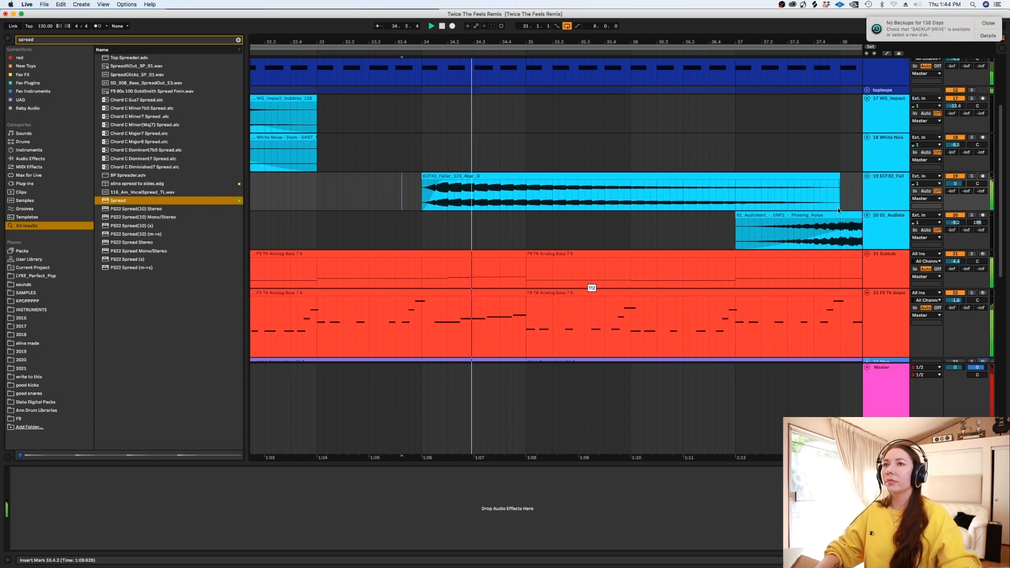
{"action": "key", "text": "space"}
{"action": "left_click", "coordinate": [585, 186]}
{"action": "key", "text": "super+e"}
{"action": "left_click", "coordinate": [593, 176]}
{"action": "key", "text": "Delete"}
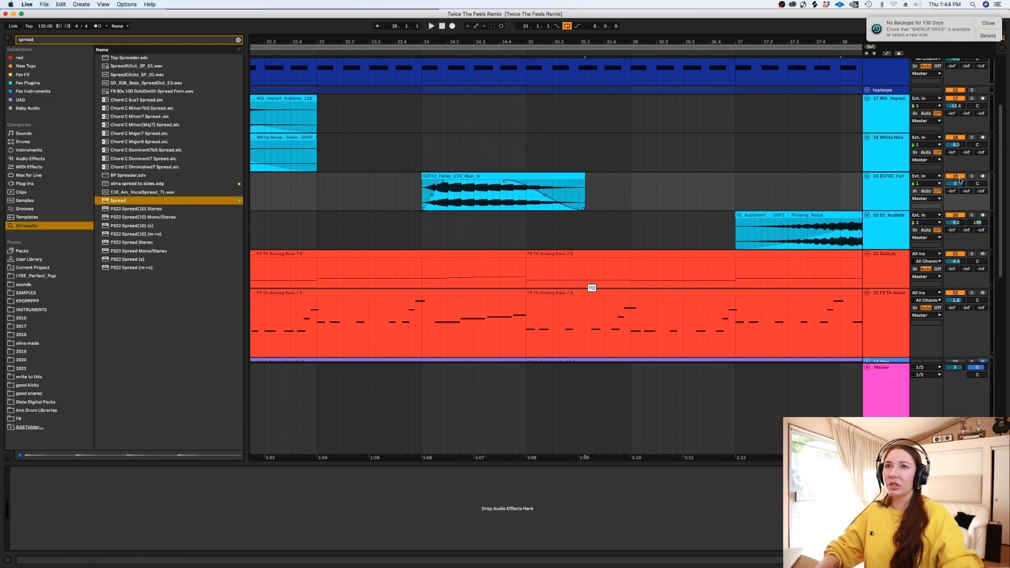
Step: Find the PanCake2 plugin and add it to the Faller track
{"action": "left_click", "coordinate": [239, 41]}
{"action": "type", "text": "pancak"}
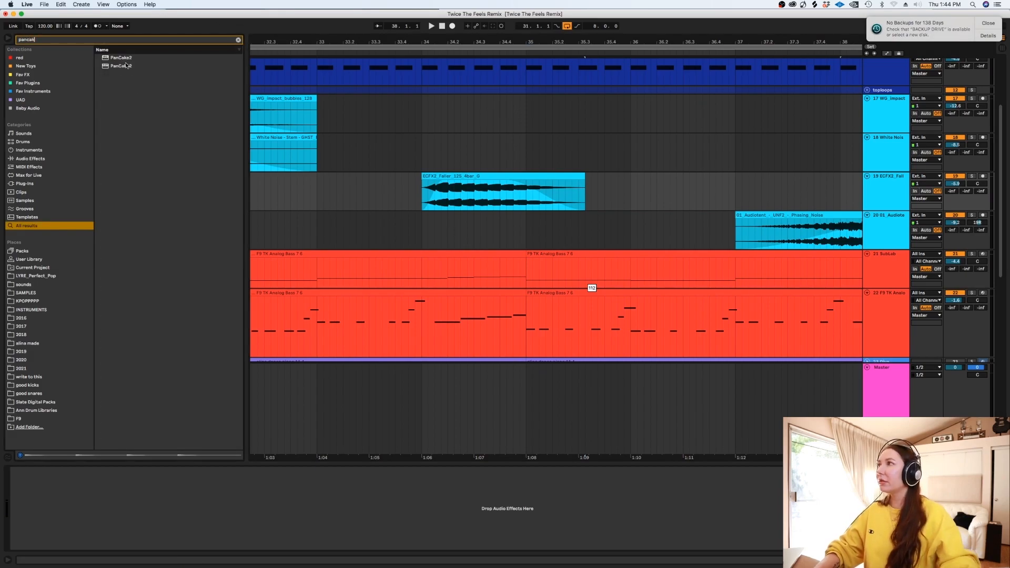
{"action": "left_click", "coordinate": [126, 65]}
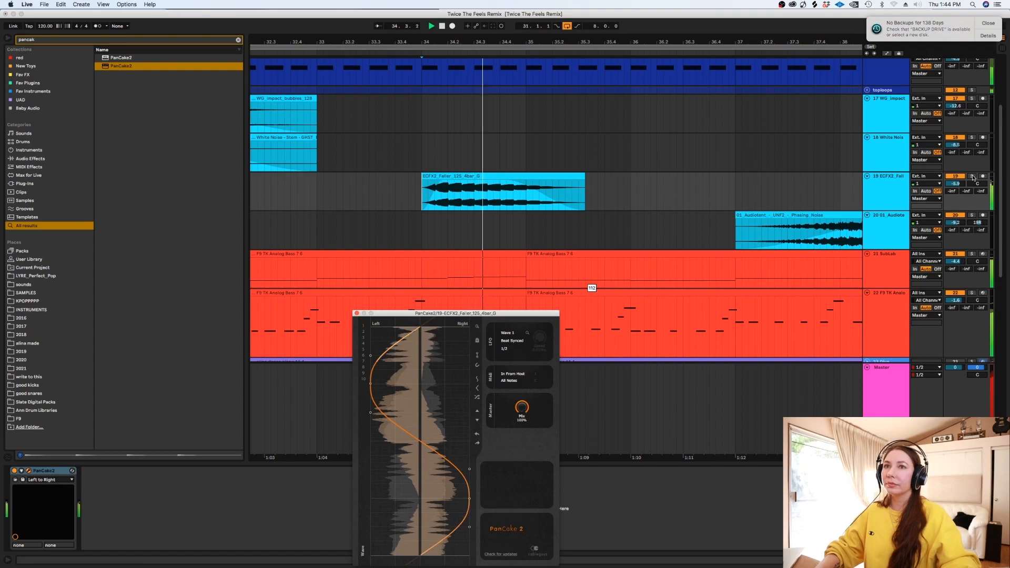
Step: Add Equalize after PanCake2 on the Faller track, with a low cut at 721.3 Hz and an 8.2 dB high shelf at 4357.2 Hz
{"action": "left_click", "coordinate": [239, 40]}
{"action": "type", "text": "equa"}
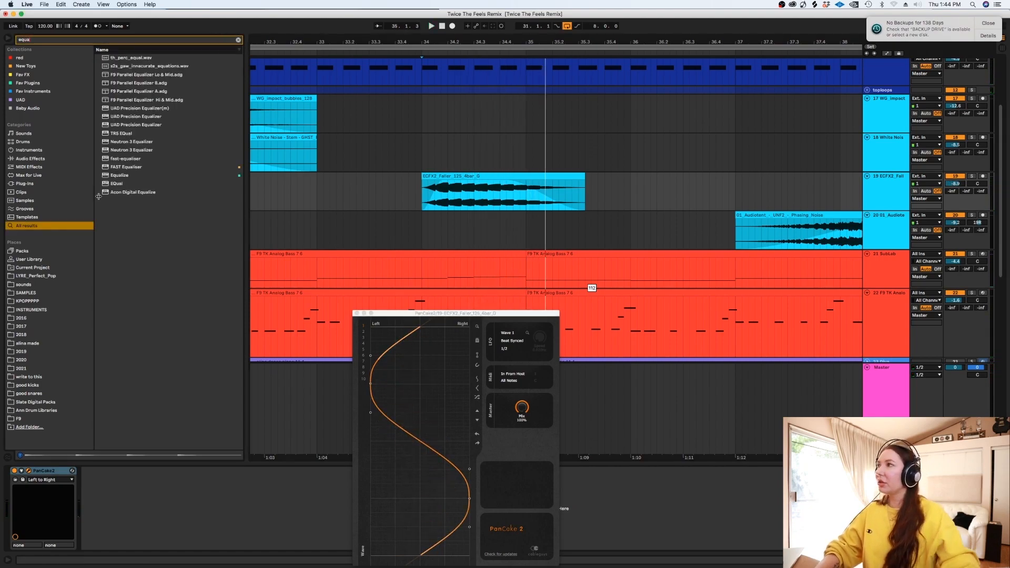
{"action": "double_click", "coordinate": [119, 175]}
{"action": "left_click_drag", "start_coordinate": [400, 388], "coordinate": [498, 386]}
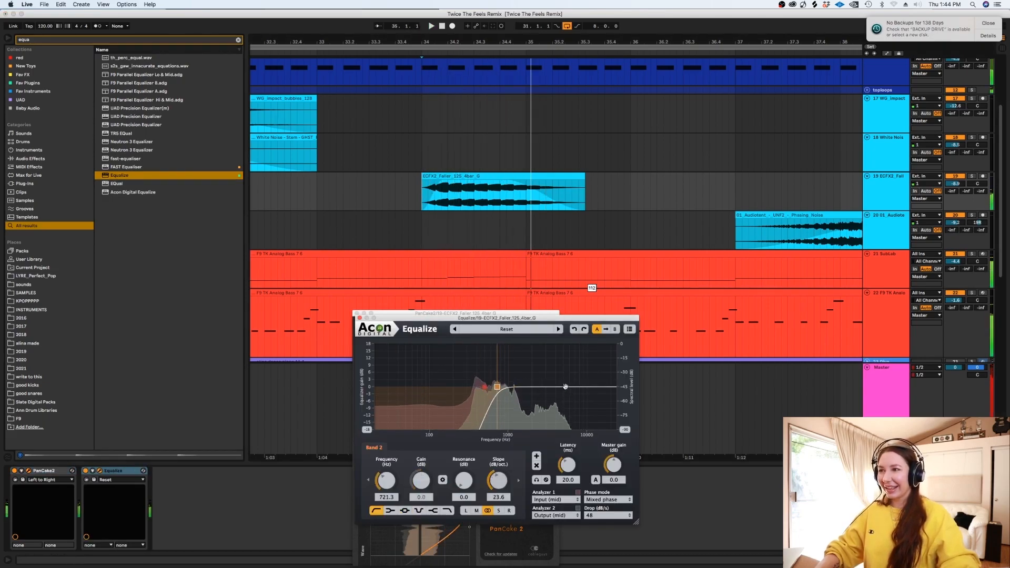
{"action": "left_click_drag", "start_coordinate": [565, 387], "coordinate": [559, 366]}
{"action": "key", "text": "space"}
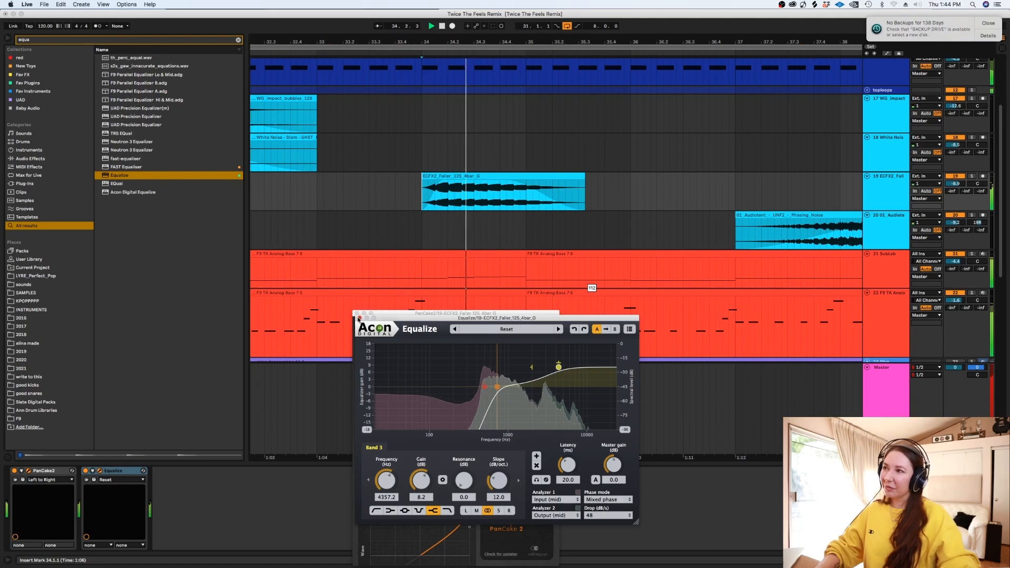
{"action": "left_click", "coordinate": [360, 318]}
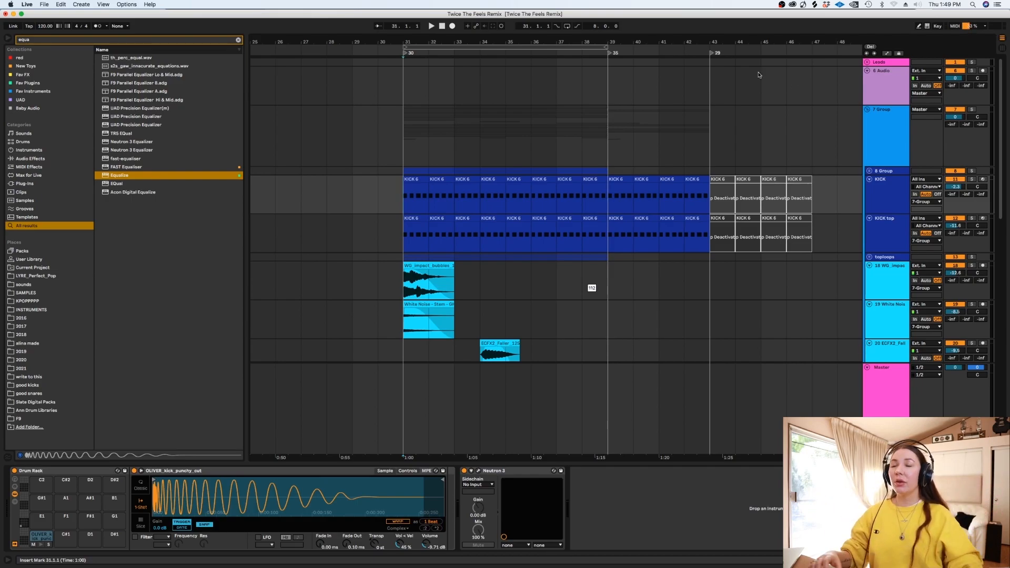
{"action": "left_click", "coordinate": [866, 110]}
{"action": "left_click", "coordinate": [613, 131]}
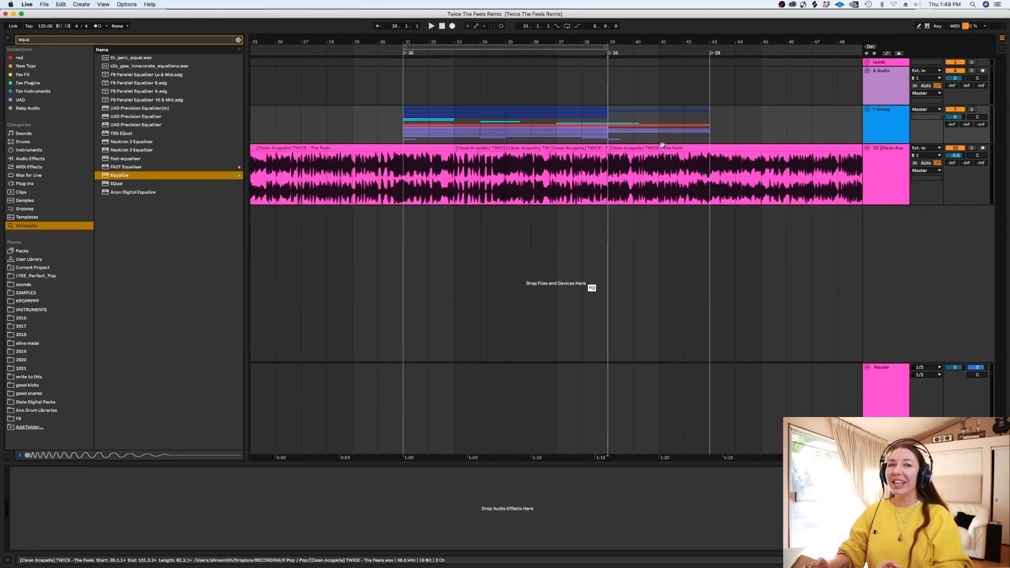
{"action": "left_click_drag", "start_coordinate": [607, 136], "coordinate": [701, 124]}
{"action": "key", "text": "super+d"}
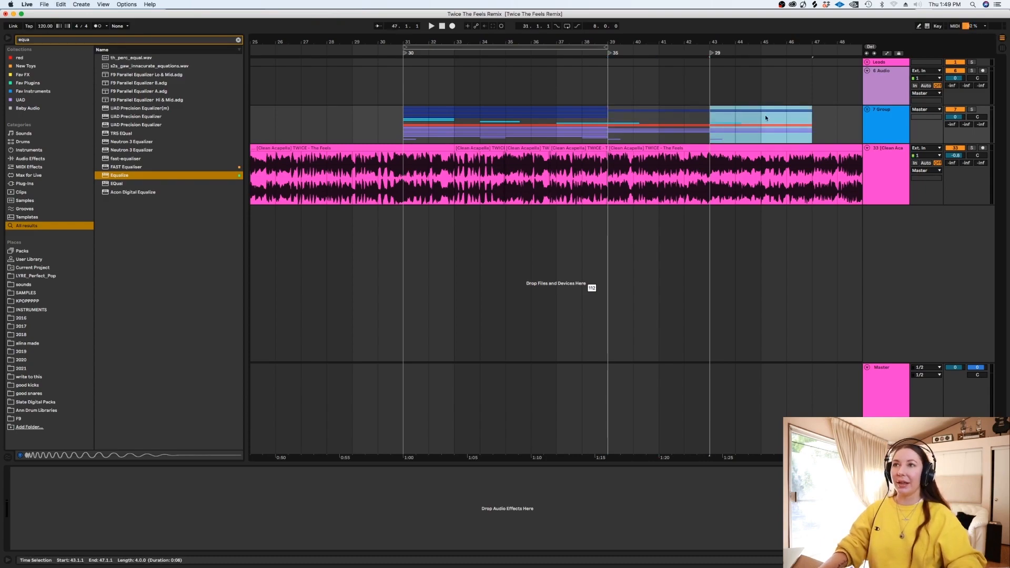
{"action": "key", "text": "super+z"}
Step: Play the arrangement from bar 36 to hear how the section carries on past bar 39
{"action": "left_click", "coordinate": [612, 136]}
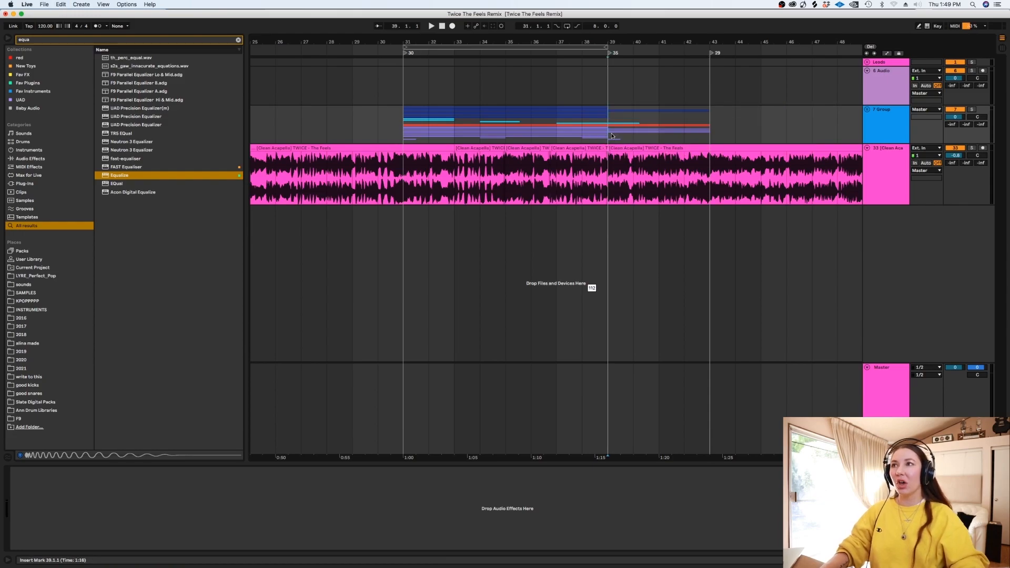
{"action": "key", "text": "minus"}
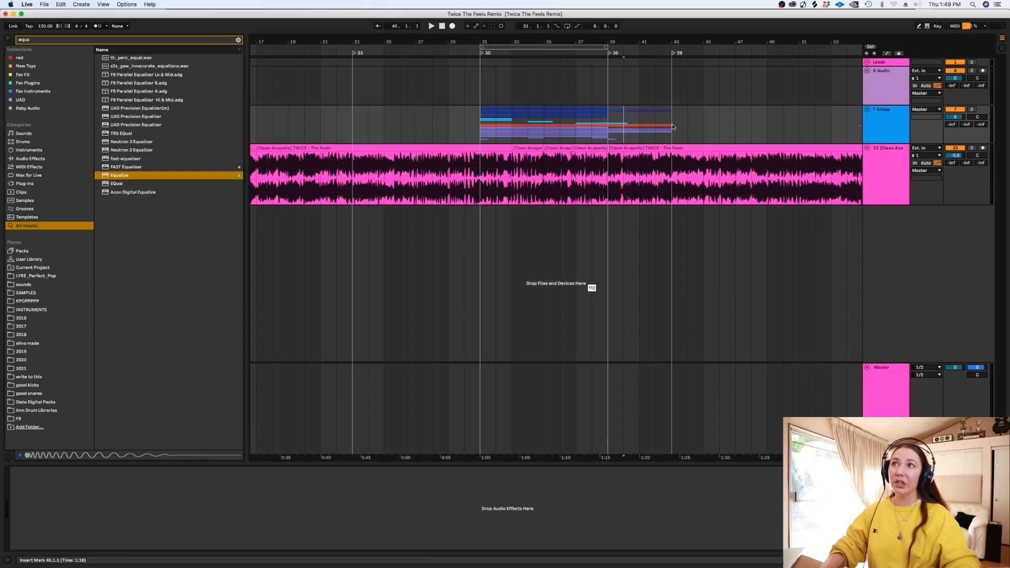
{"action": "left_click_drag", "start_coordinate": [672, 126], "coordinate": [611, 125]}
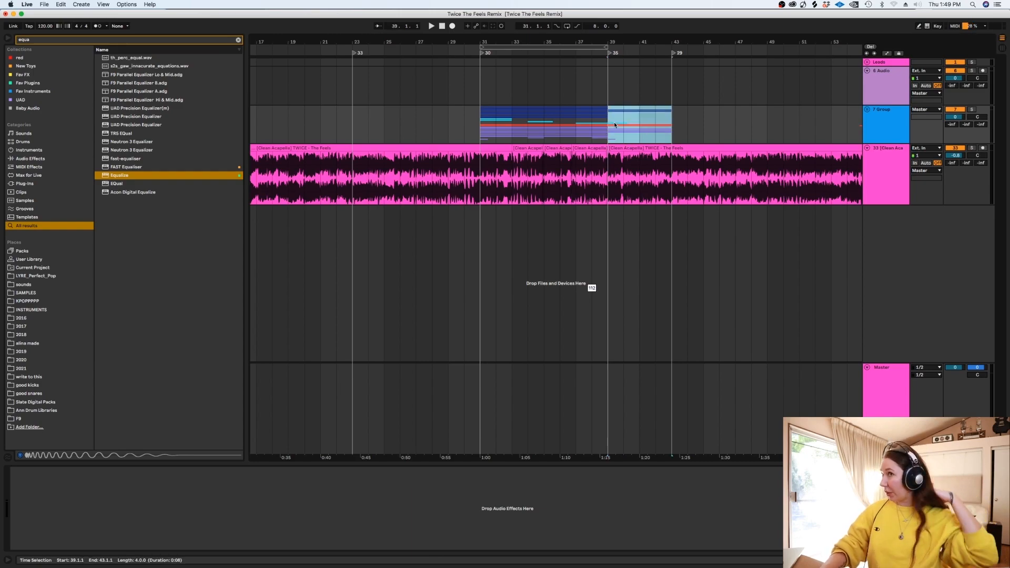
{"action": "left_click", "coordinate": [565, 129]}
{"action": "key", "text": "plus"}
{"action": "key", "text": "space"}
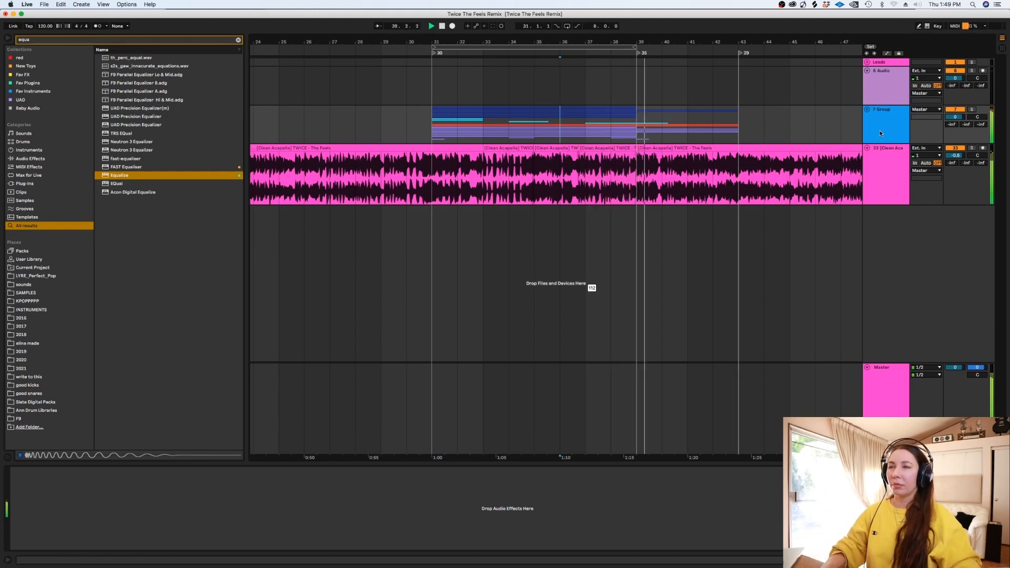
Step: Unfold the 7 Group and copy the ECFX2_Faller clip on its own track to start at bar 42
{"action": "left_click", "coordinate": [868, 109]}
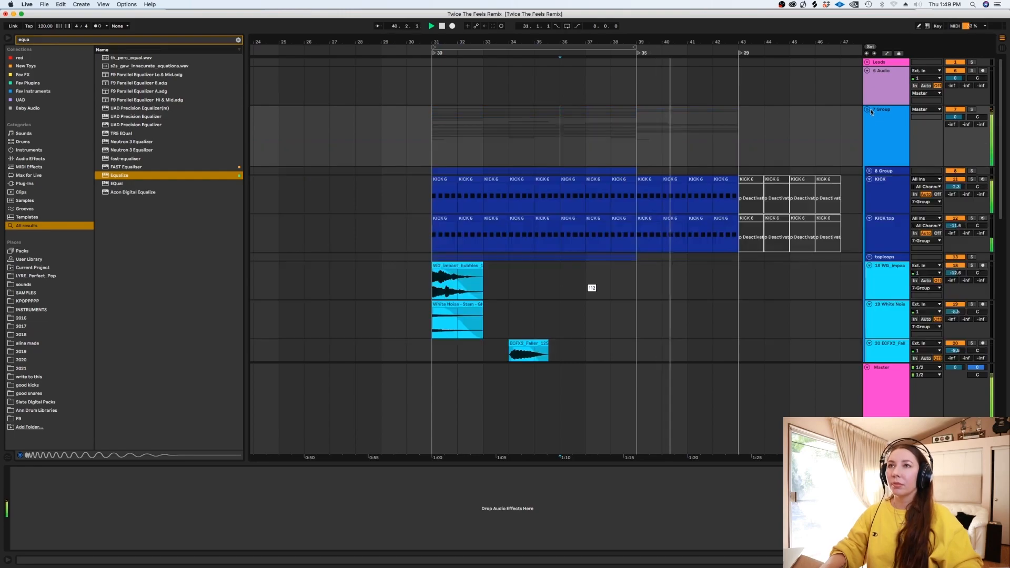
{"action": "scroll", "coordinate": [1001, 179], "scroll_direction": "down", "scroll_amount": 3}
{"action": "left_click_drag", "start_coordinate": [1001, 179], "coordinate": [974, 153]}
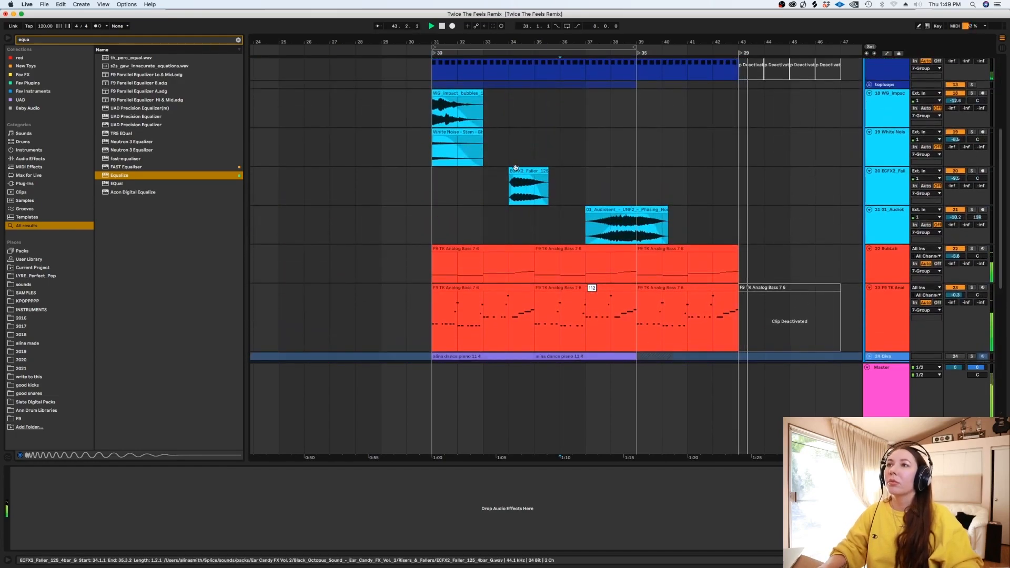
{"action": "left_click", "coordinate": [518, 172]}
{"action": "left_click_drag", "start_coordinate": [520, 171], "coordinate": [723, 182]}
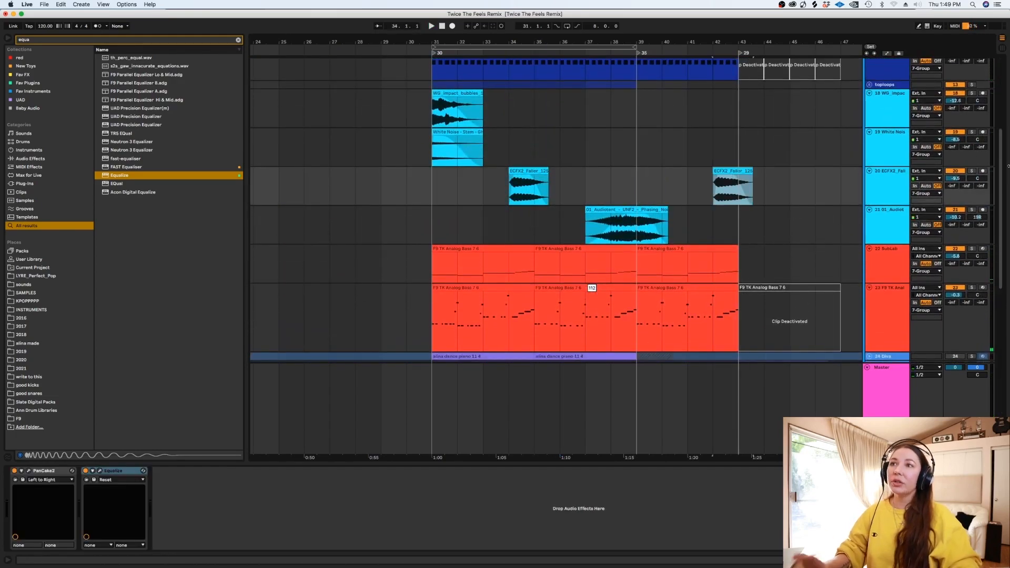
Step: Insert a new MIDI track below the Keyscape audio track and colour it purple
{"action": "left_click_drag", "start_coordinate": [1001, 177], "coordinate": [1001, 273]}
{"action": "left_click", "coordinate": [908, 175]}
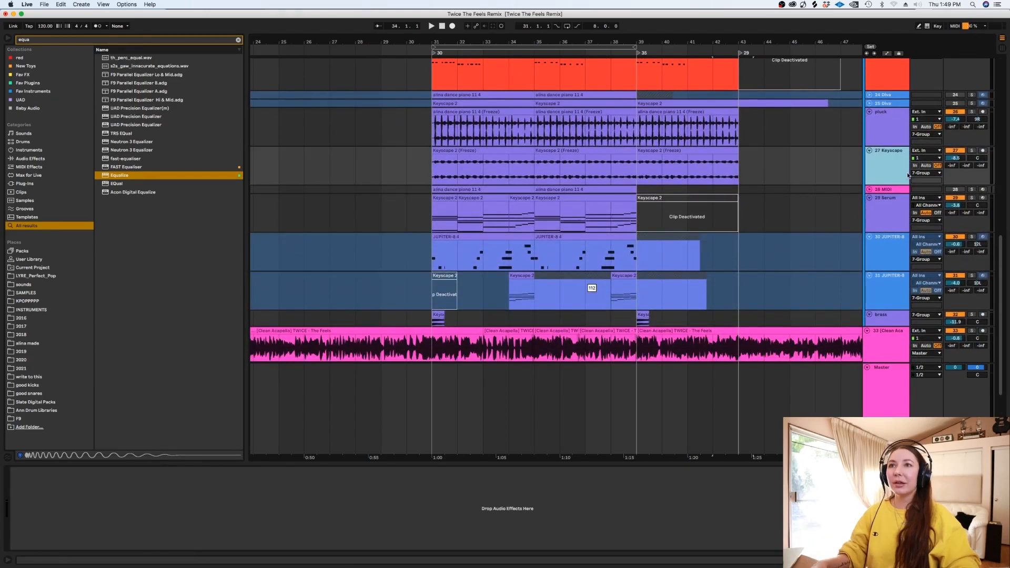
{"action": "key", "text": "shift+super+t"}
{"action": "left_click", "coordinate": [790, 205]}
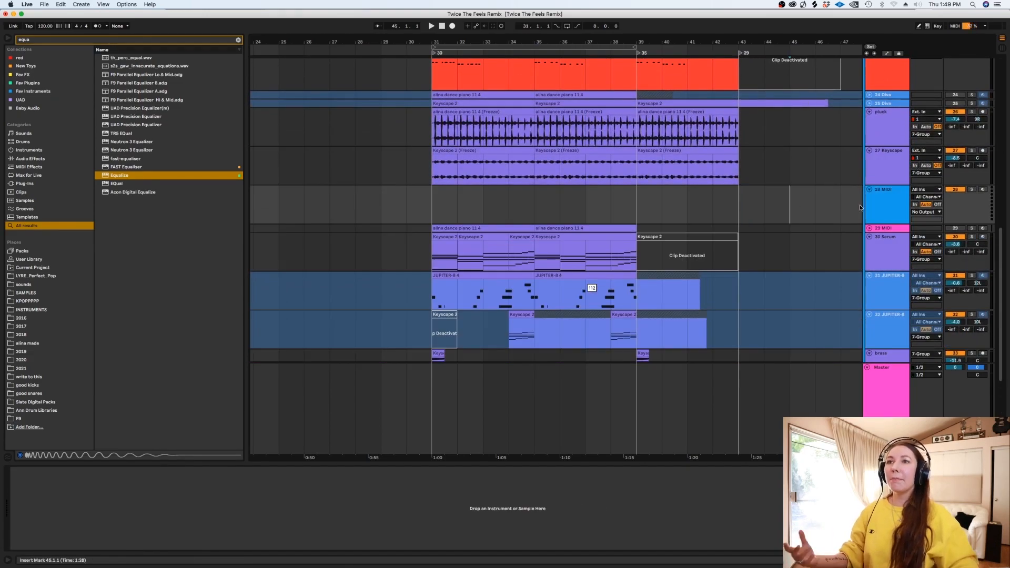
{"action": "right_click", "coordinate": [875, 212]}
{"action": "left_click", "coordinate": [958, 363]}
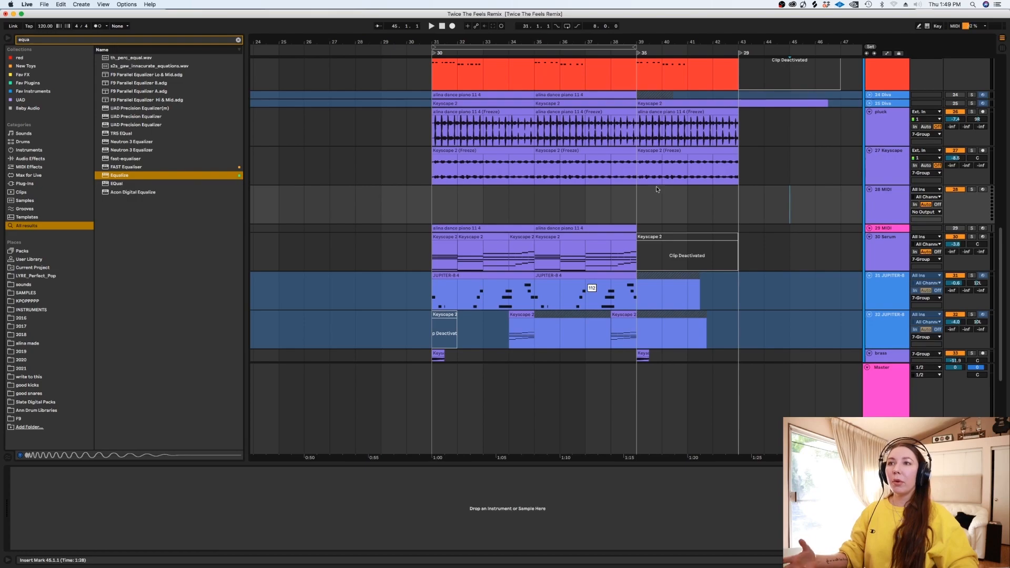
Step: Search the browser for glock, load glock bell.adg onto the new MIDI track and close the Omnisphere window
{"action": "left_click", "coordinate": [239, 40]}
{"action": "type", "text": "glock"}
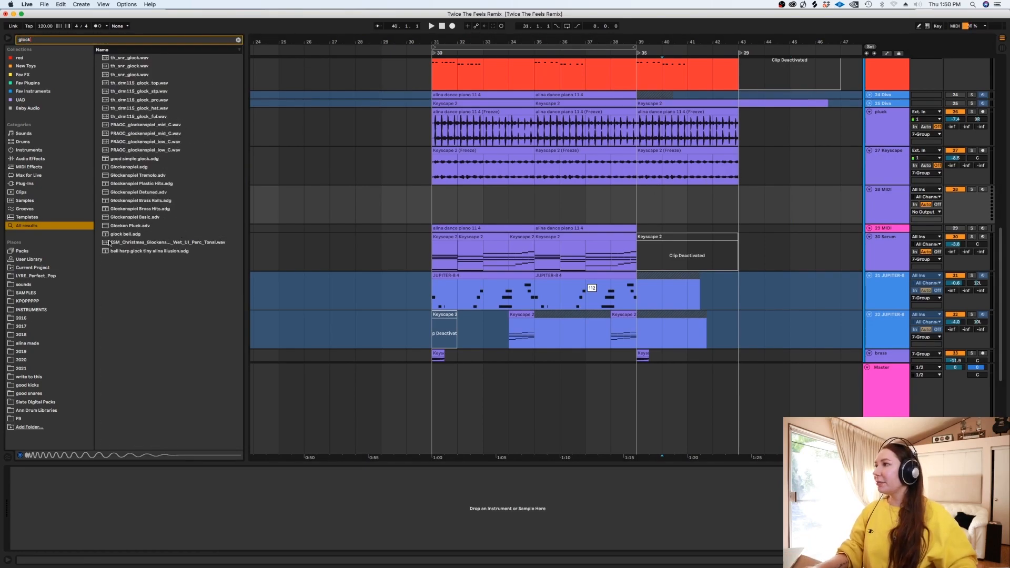
{"action": "left_click_drag", "start_coordinate": [112, 234], "coordinate": [550, 213]}
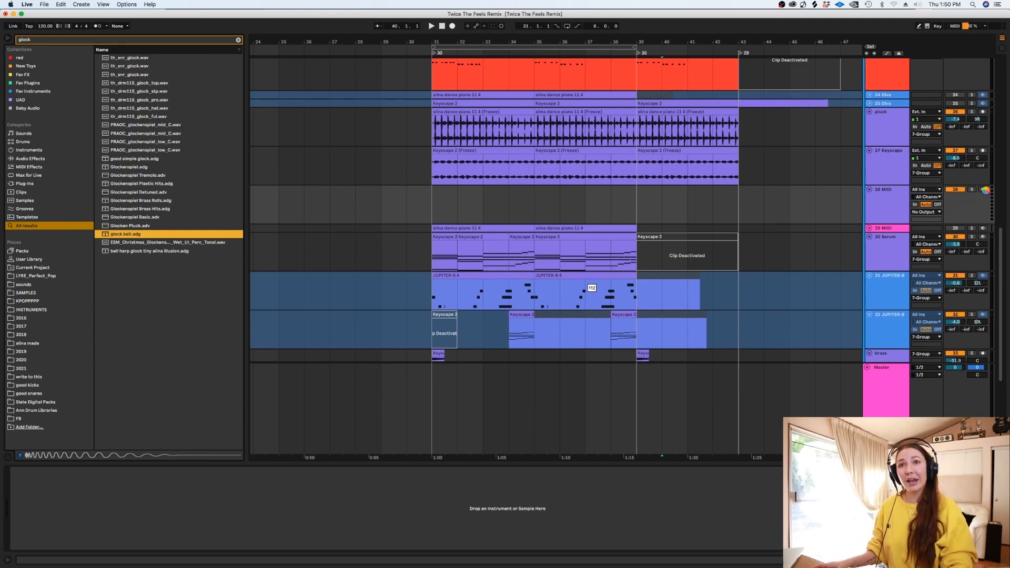
{"action": "left_click", "coordinate": [368, 309]}
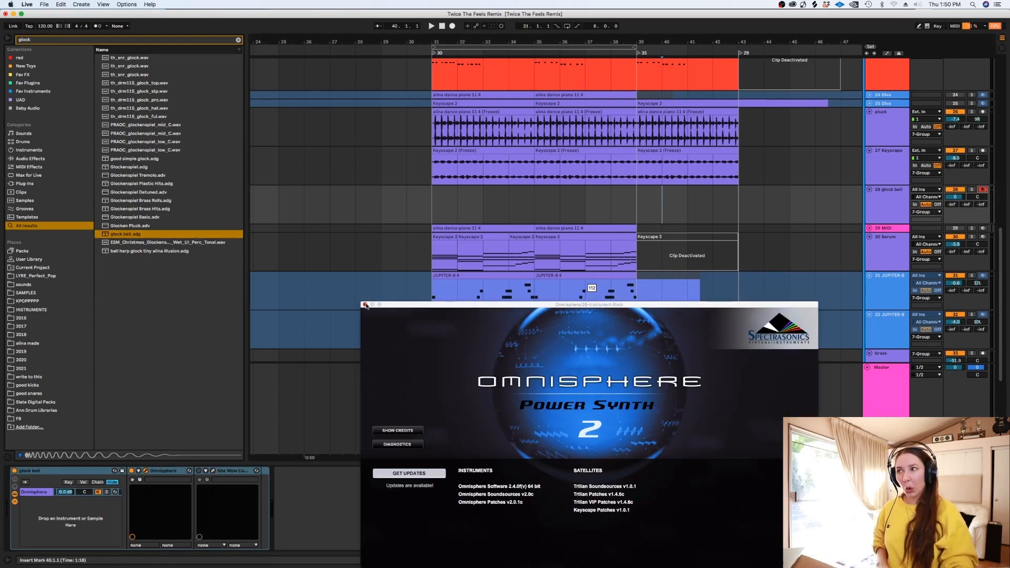
{"action": "left_click", "coordinate": [365, 304]}
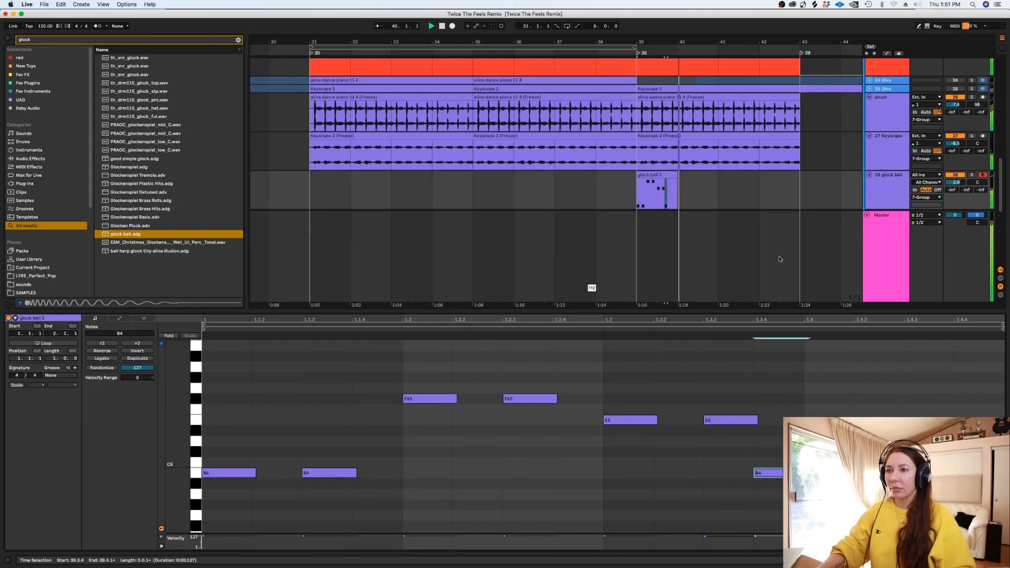
Step: Lower the glock bell track's volume to about -7 dB and play the glock bell part with the mix
{"action": "key", "text": "shift+Tab"}
{"action": "left_click", "coordinate": [664, 184]}
{"action": "key", "text": "space"}
{"action": "left_click_drag", "start_coordinate": [955, 182], "coordinate": [955, 194]}
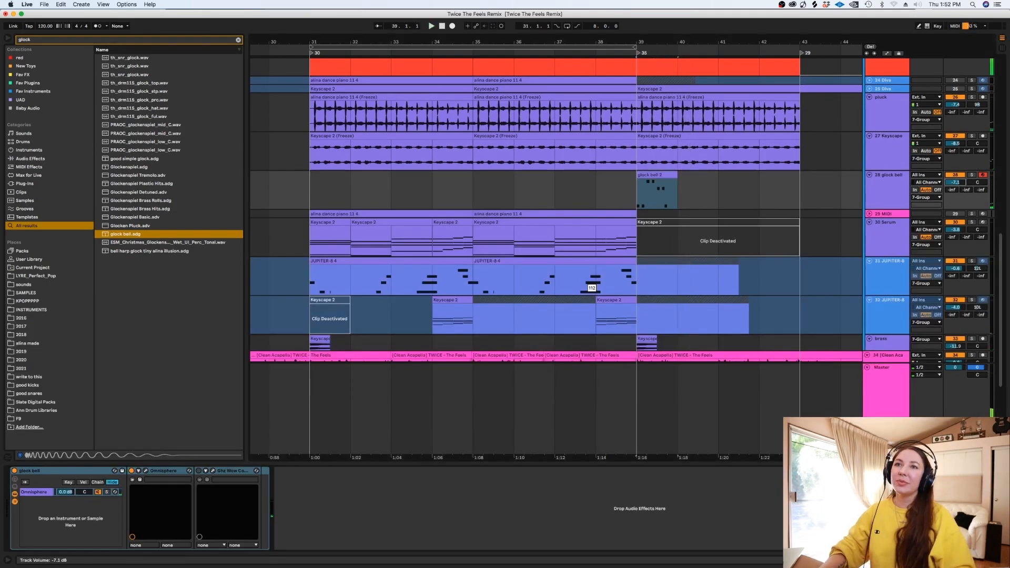
{"action": "key", "text": "space"}
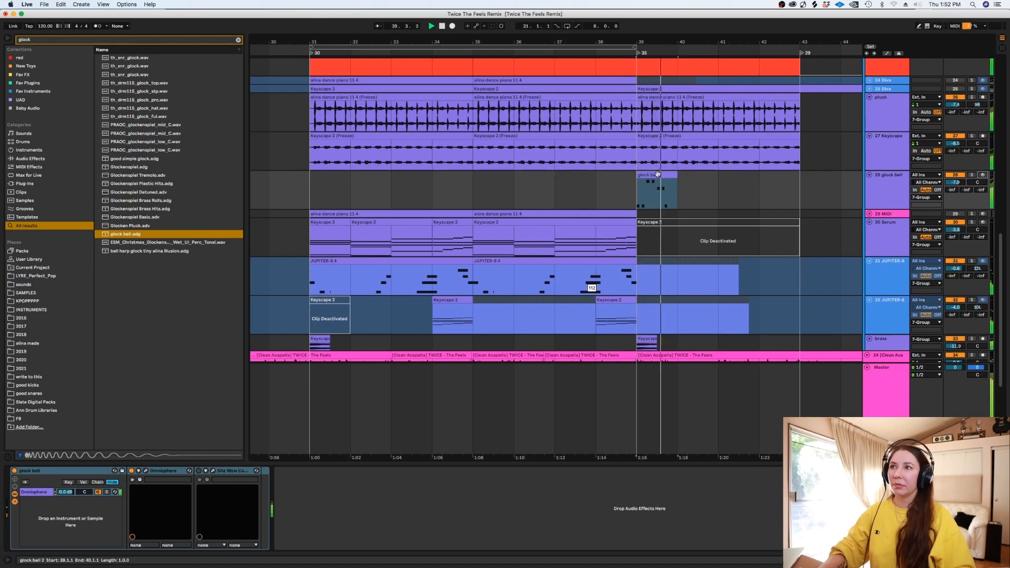
Step: Copy the glock bell clip from bar 39 to bar 41 on the same track
{"action": "left_click_drag", "start_coordinate": [656, 174], "coordinate": [743, 180]}
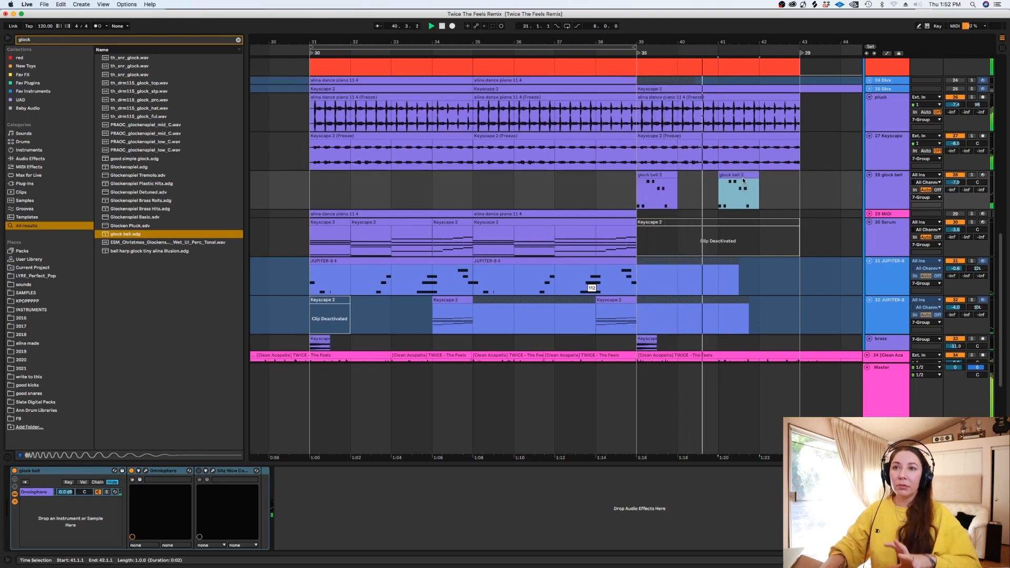
{"action": "left_click", "coordinate": [624, 188]}
{"action": "key", "text": "space"}
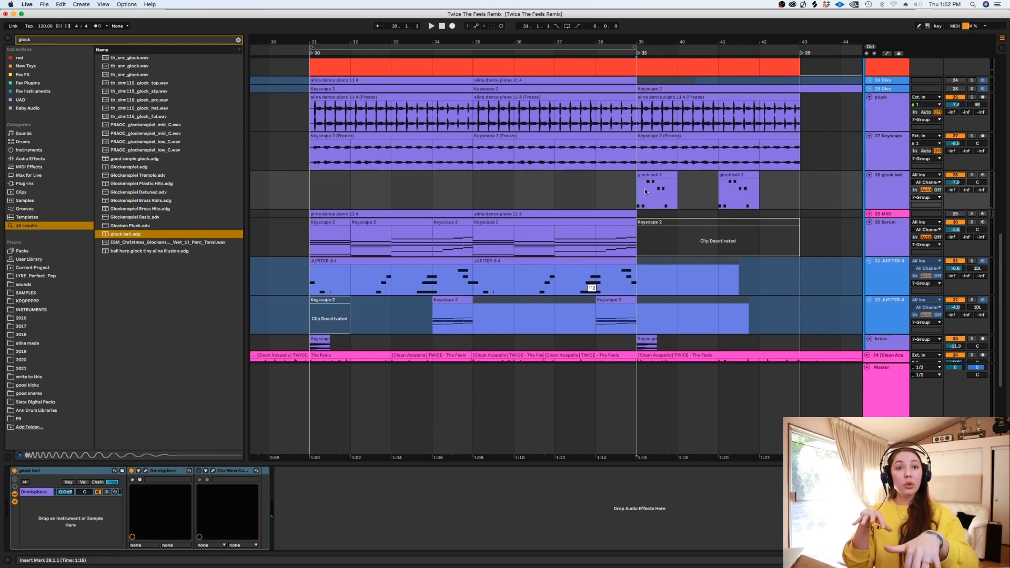
Step: Insert another MIDI track below the glock bell track and colour it purple
{"action": "left_click", "coordinate": [882, 197]}
{"action": "key", "text": "super+shift+t"}
{"action": "right_click", "coordinate": [878, 221]}
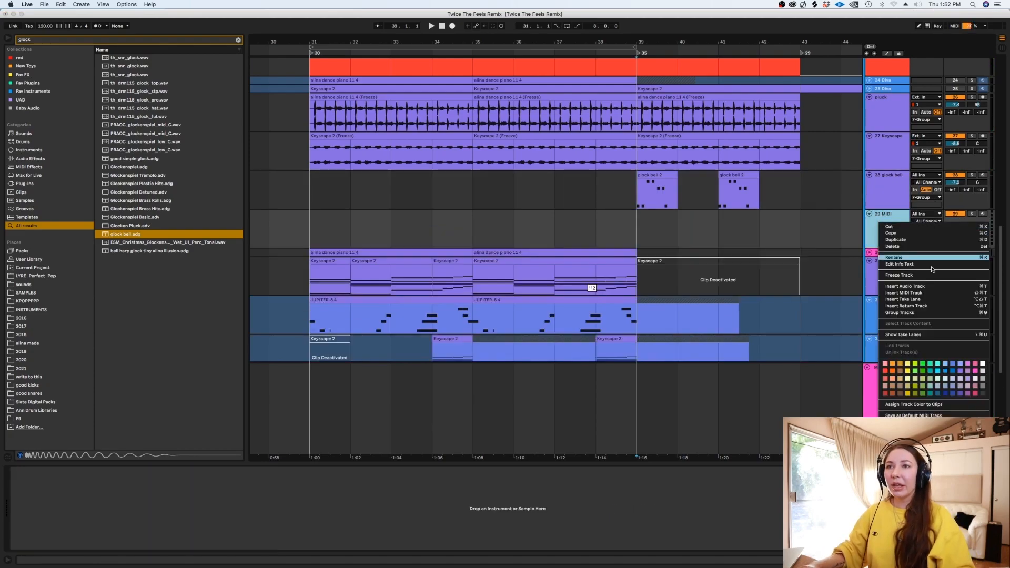
{"action": "left_click", "coordinate": [962, 371]}
Step: Search the browser for roland and load the JUNO-106 instrument onto the new MIDI track
{"action": "left_click", "coordinate": [238, 40]}
{"action": "type", "text": "roal"}
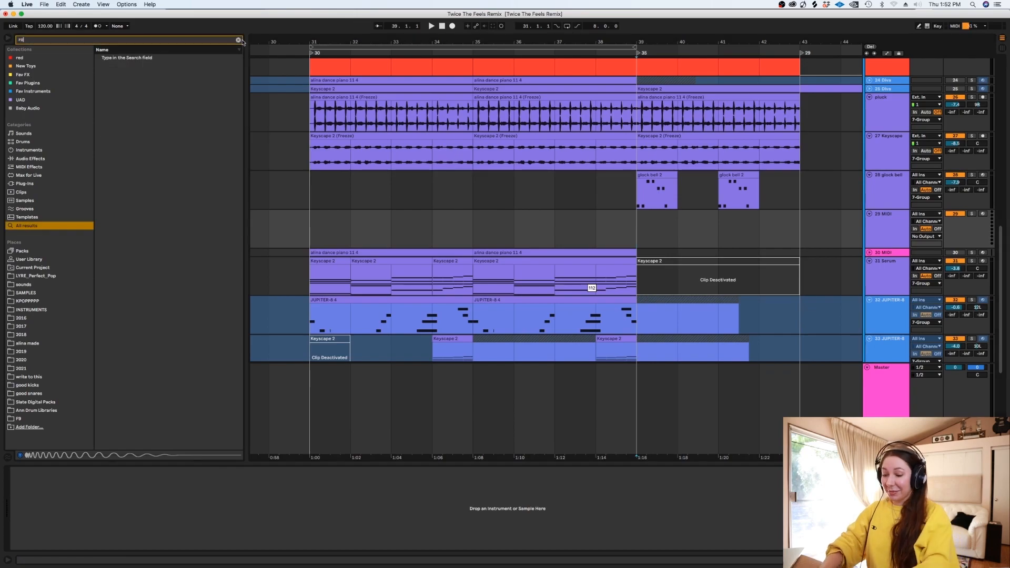
{"action": "key", "text": "BackSpace"}
{"action": "key", "text": "BackSpace"}
{"action": "type", "text": "land"}
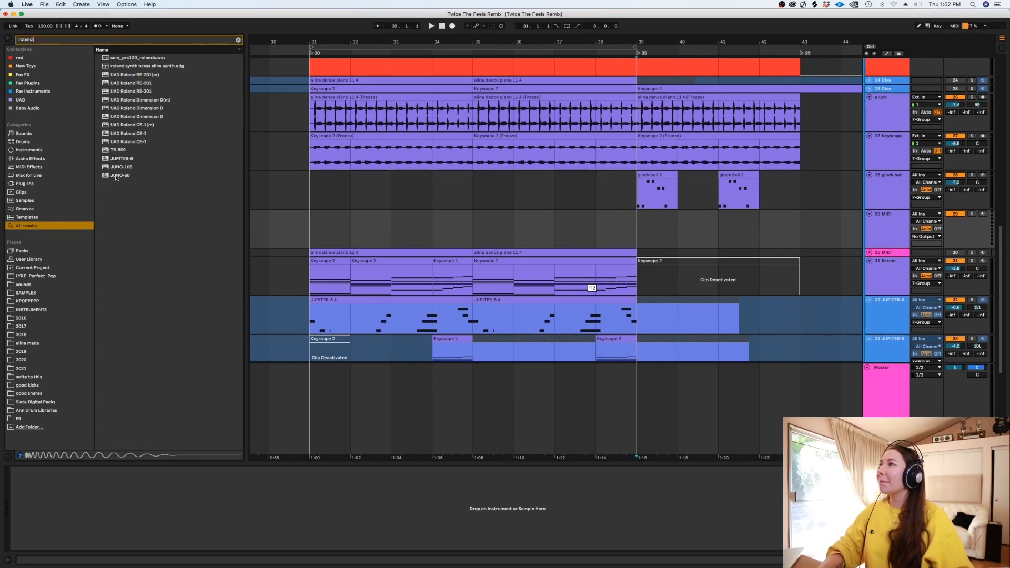
{"action": "left_click", "coordinate": [129, 168]}
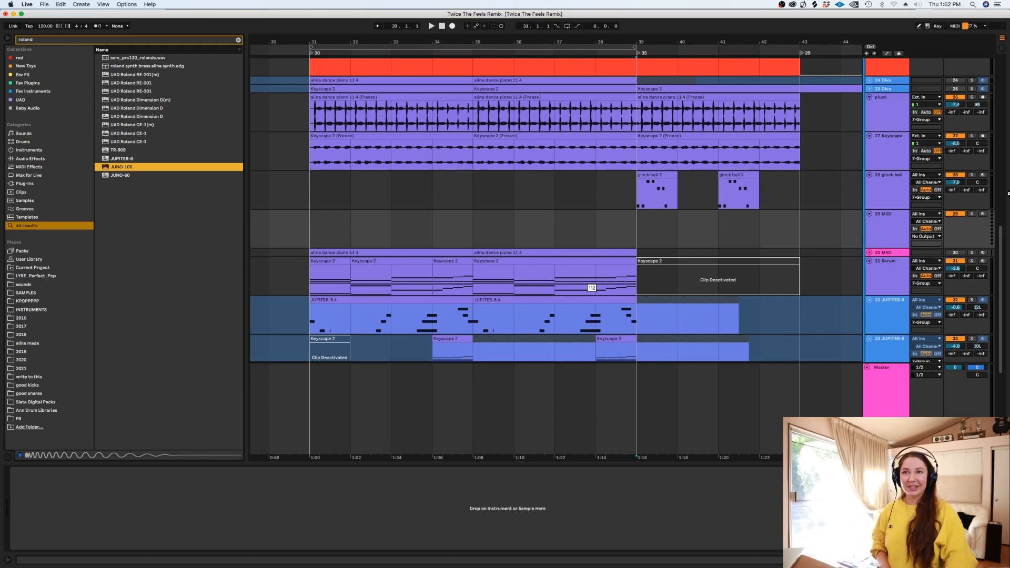
{"action": "left_click_drag", "start_coordinate": [619, 314], "coordinate": [558, 216]}
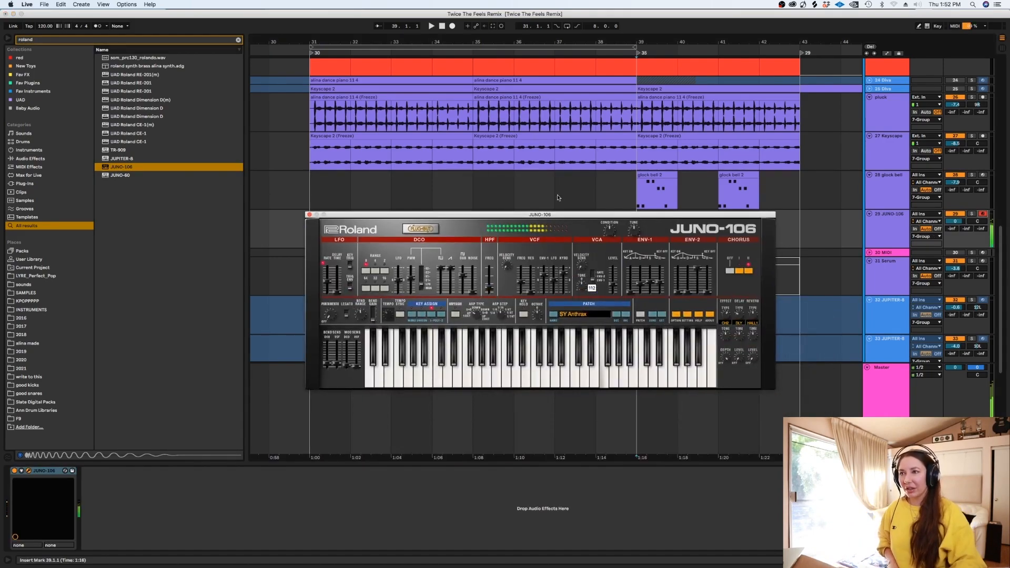
Step: Choose an SQ arpeggio patch on the JUNO-106 and record a sustained note from about bar 40
{"action": "left_click", "coordinate": [625, 317]}
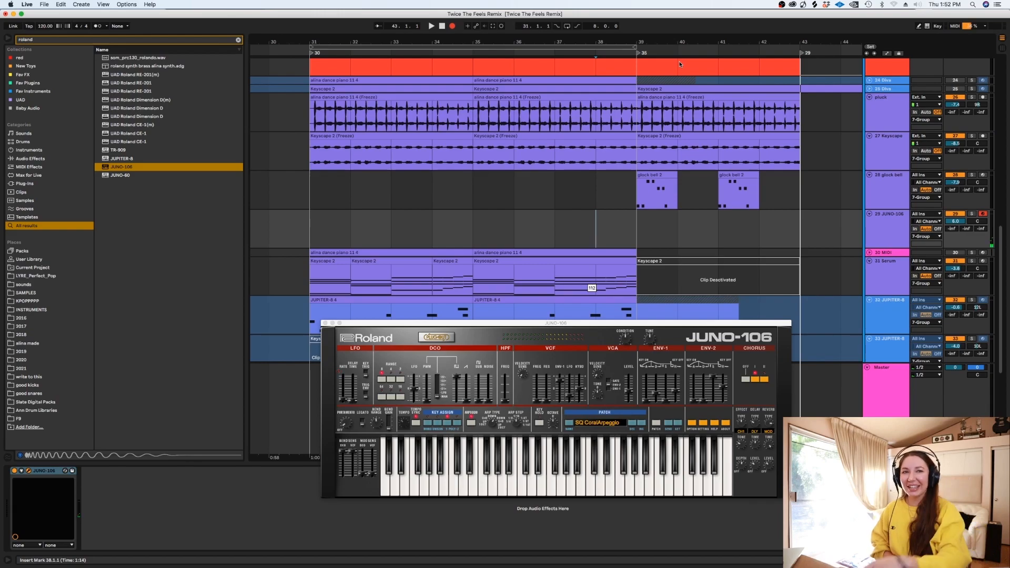
{"action": "key", "text": "space"}
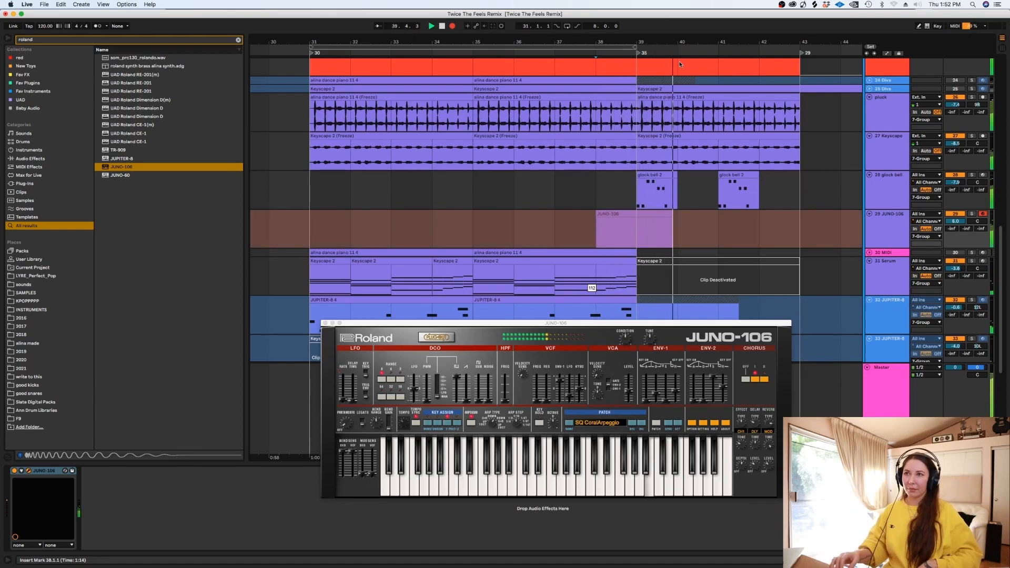
{"action": "left_click_drag", "start_coordinate": [676, 214], "coordinate": [709, 238]}
{"action": "left_click", "coordinate": [653, 229]}
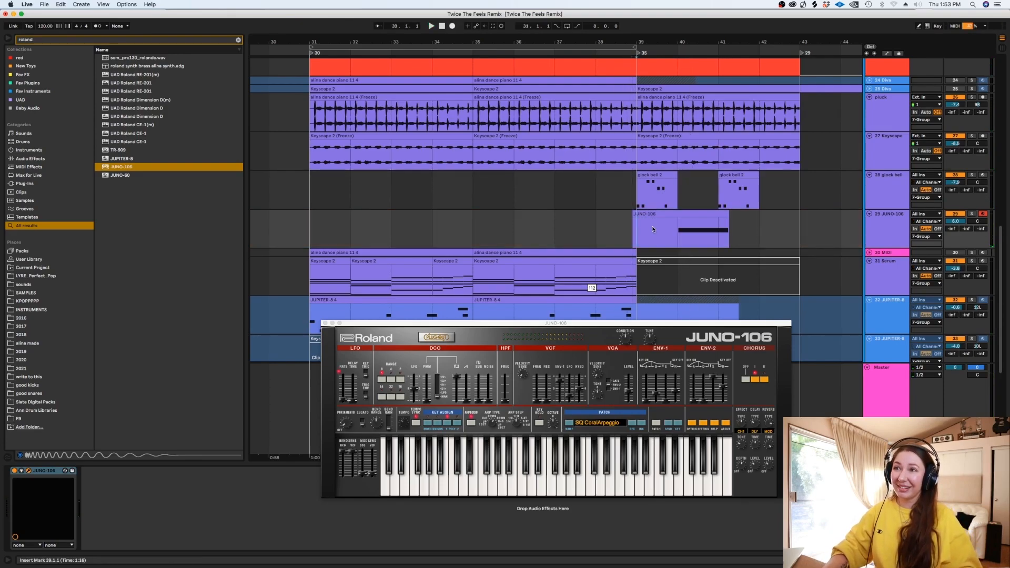
Step: Split the recorded JUNO-106 clip at bar 40 and delete the part before it
{"action": "key", "text": "plus"}
{"action": "key", "text": "plus"}
{"action": "right_click", "coordinate": [637, 227]}
{"action": "left_click", "coordinate": [696, 347]}
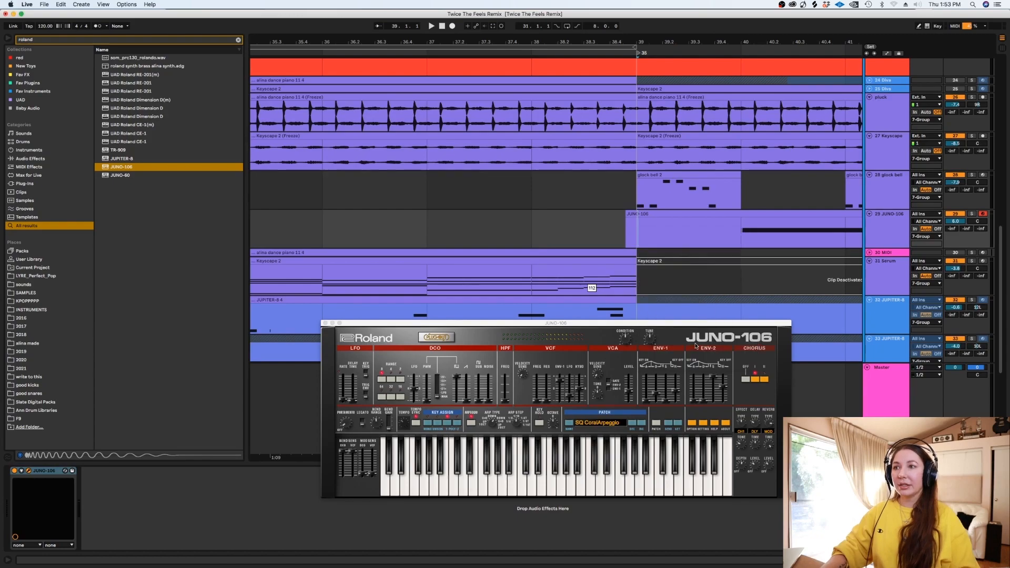
{"action": "left_click", "coordinate": [741, 231]}
{"action": "key", "text": "super+e"}
{"action": "key", "text": "Delete"}
Step: Align the B4 note with the start of the JUNO-106 clip and play the part with the mix
{"action": "left_click", "coordinate": [770, 212]}
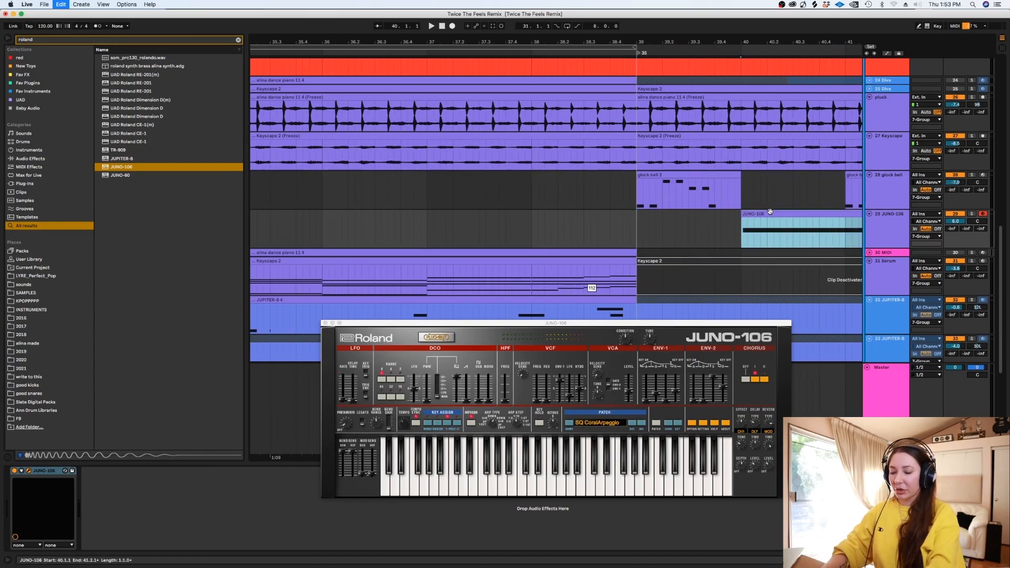
{"action": "double_click", "coordinate": [771, 213]}
{"action": "left_click_drag", "start_coordinate": [227, 438], "coordinate": [218, 439]}
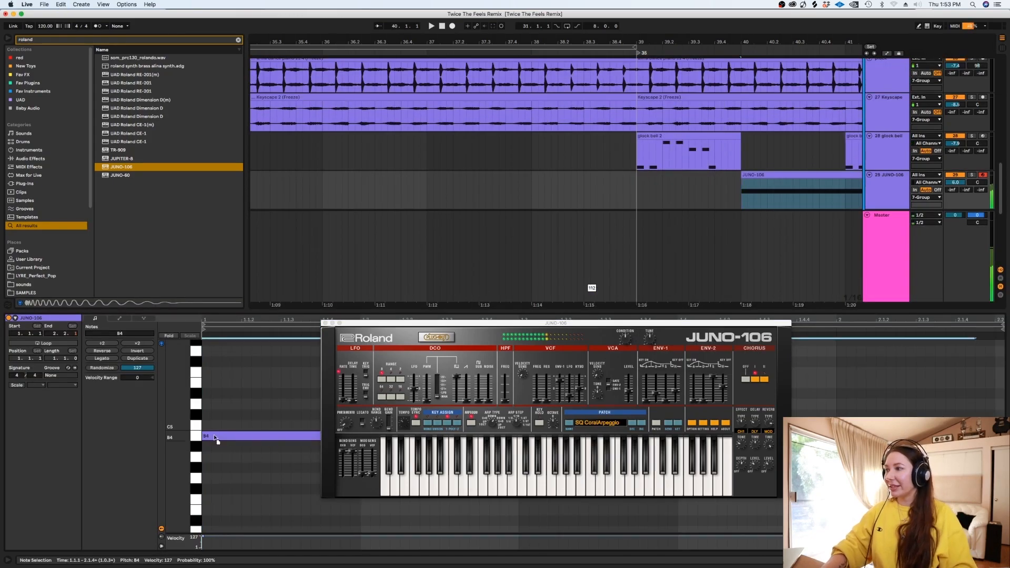
{"action": "key", "text": "shift+Tab"}
{"action": "left_click", "coordinate": [689, 190]}
{"action": "key", "text": "space"}
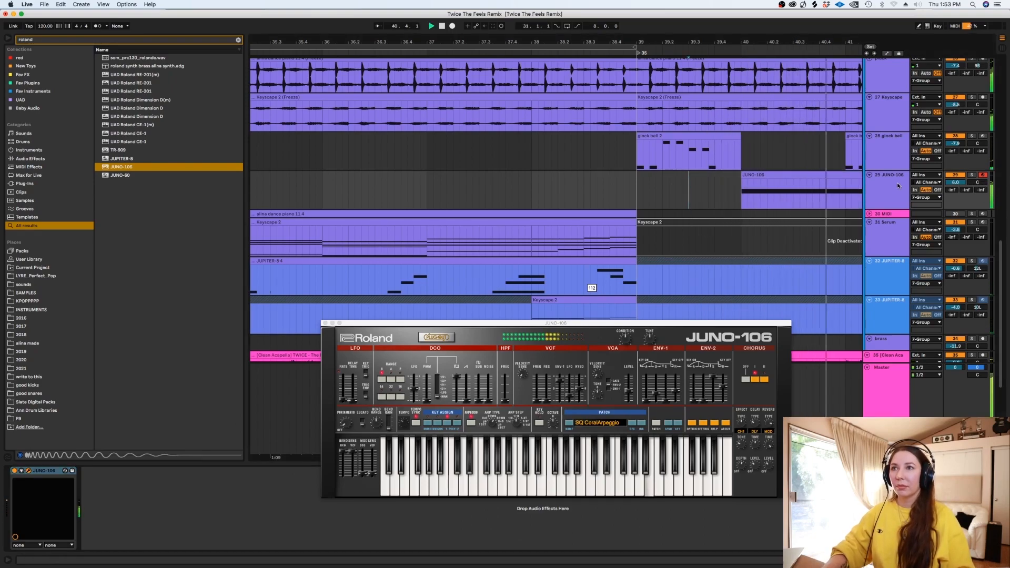
Step: Split the JUNO-106 clip at bar 41 and delete the remainder after it
{"action": "left_click", "coordinate": [846, 191]}
{"action": "key", "text": "space"}
{"action": "left_click", "coordinate": [845, 195]}
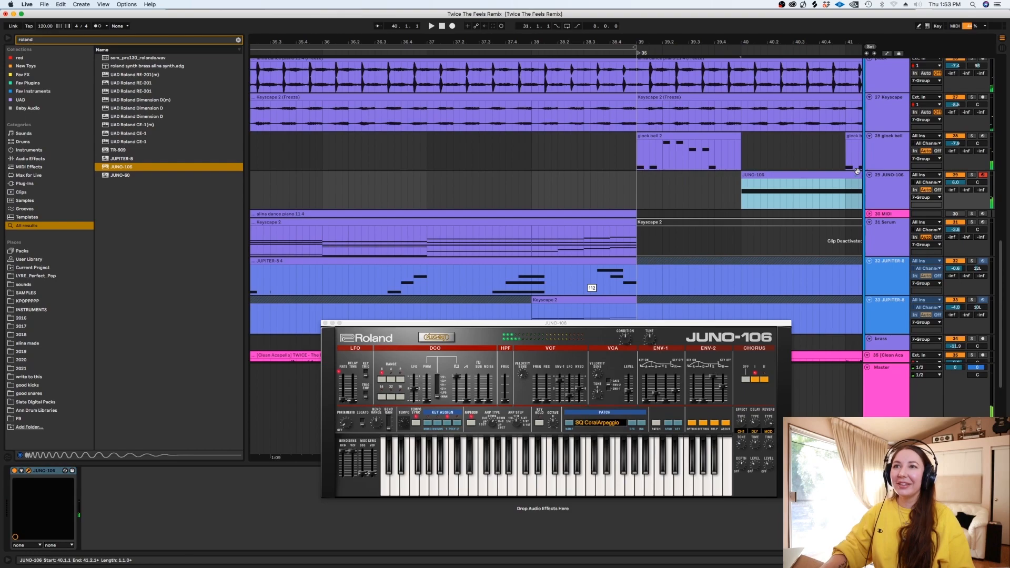
{"action": "key", "text": "super+e"}
{"action": "left_click", "coordinate": [854, 176]}
{"action": "key", "text": "Delete"}
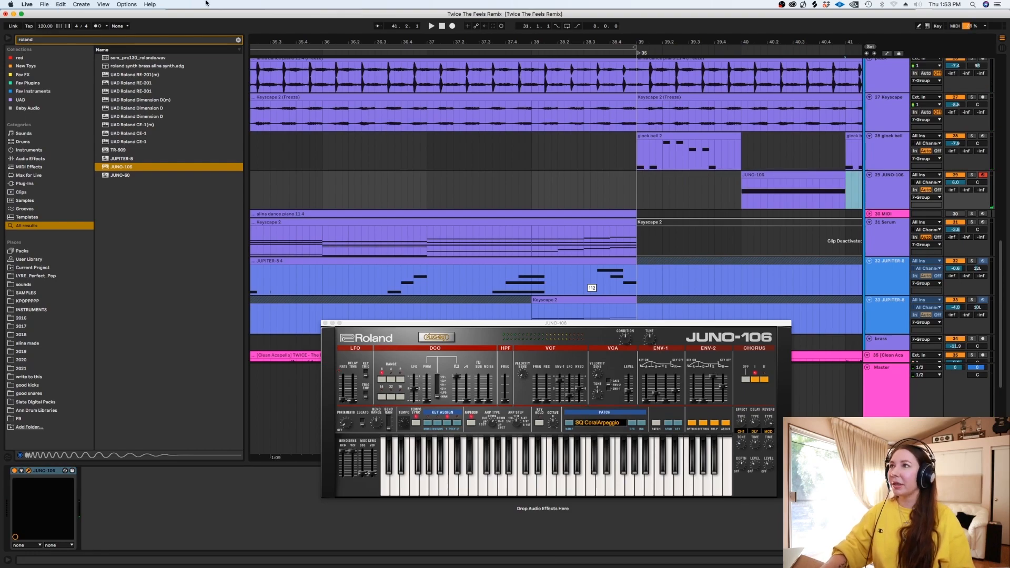
Step: Add PanCake2 to the JUNO-106 track with its beat-synced rate set to 1 Bar (4/4), and play the result
{"action": "left_click", "coordinate": [238, 40]}
{"action": "type", "text": "pancak"}
{"action": "double_click", "coordinate": [121, 66]}
{"action": "left_click", "coordinate": [483, 351]}
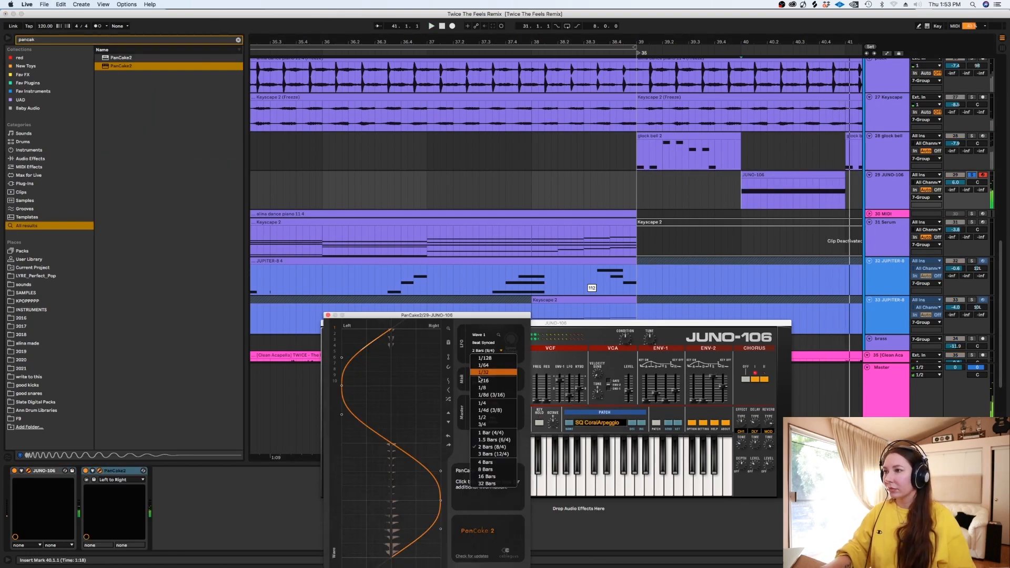
{"action": "left_click", "coordinate": [491, 432]}
{"action": "key", "text": "space"}
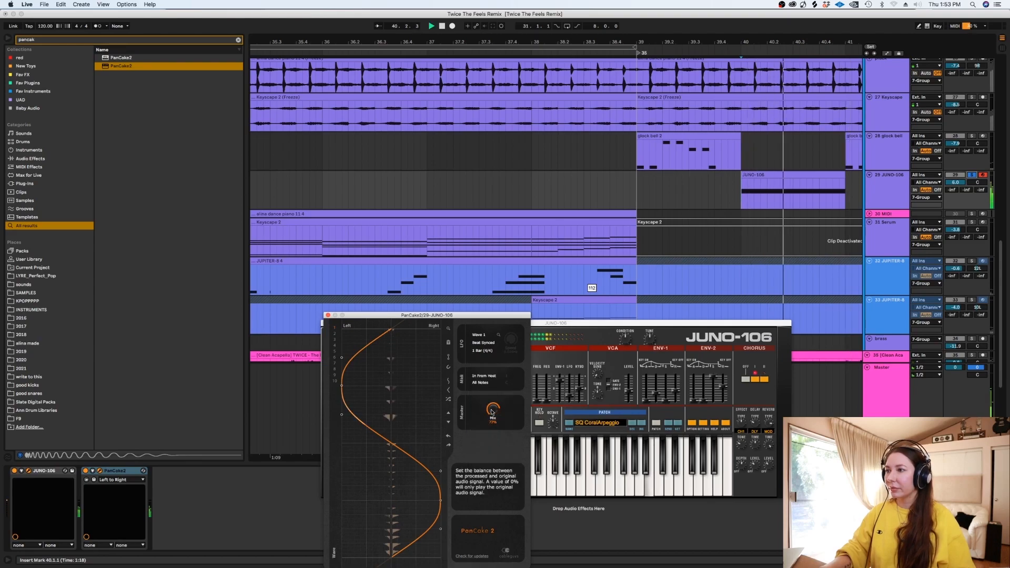
{"action": "left_click", "coordinate": [328, 315]}
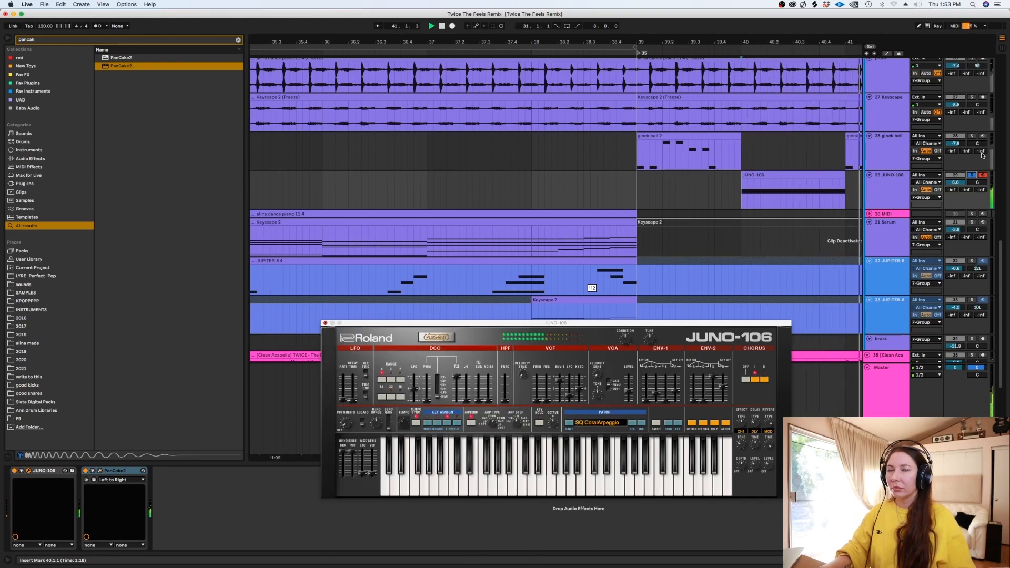
Step: Automate the JUNO-106 track volume down to -inf dB from the clip's end at bar 41 to about bar 44
{"action": "key", "text": "super+alt+p"}
{"action": "key", "text": "space"}
{"action": "key", "text": "a"}
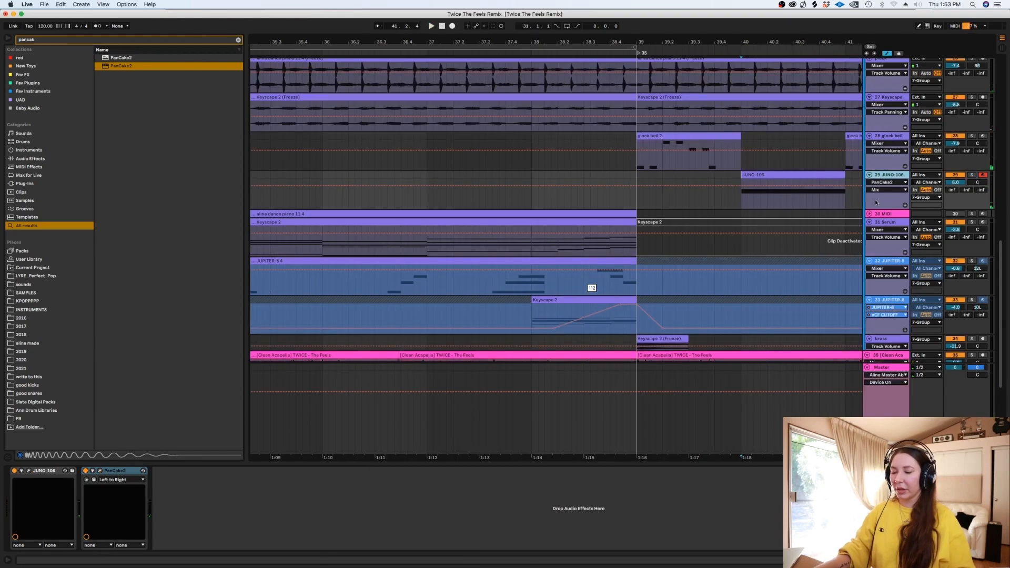
{"action": "scroll", "coordinate": [837, 203], "scroll_direction": "down", "scroll_amount": 5}
{"action": "left_click", "coordinate": [860, 180]}
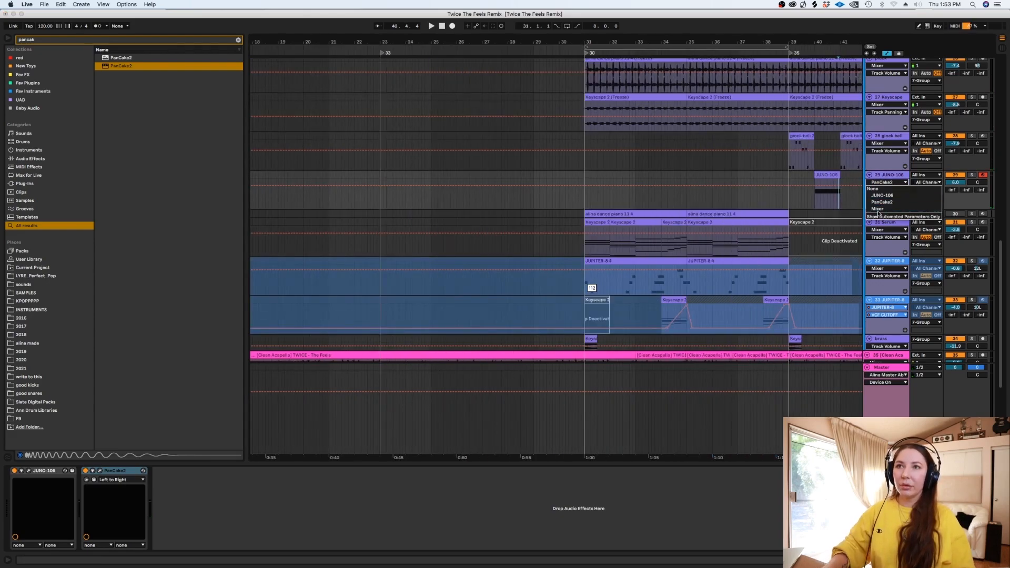
{"action": "left_click_drag", "start_coordinate": [848, 192], "coordinate": [933, 194]}
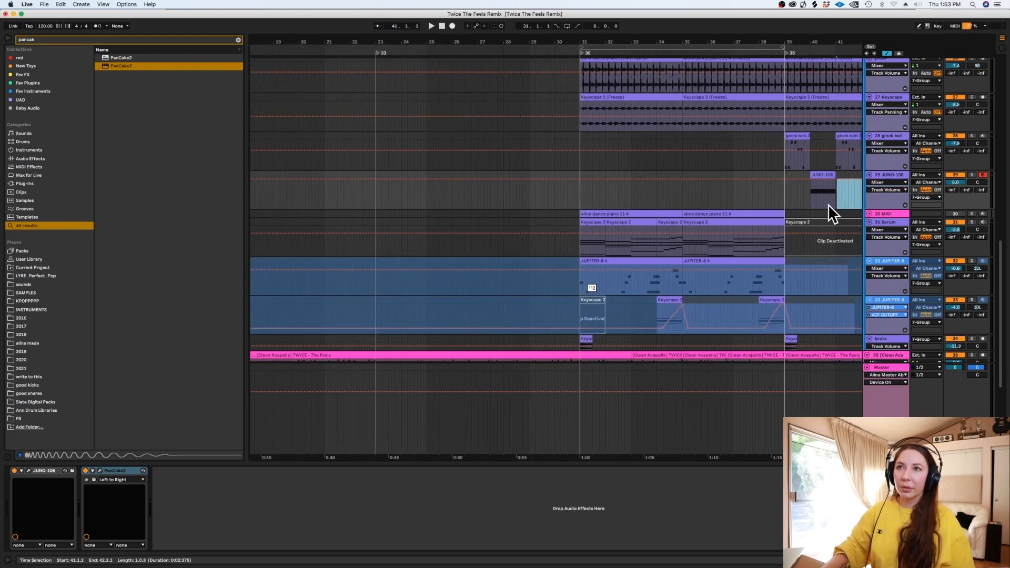
{"action": "scroll", "coordinate": [828, 204], "scroll_direction": "right", "scroll_amount": 5}
{"action": "left_click_drag", "start_coordinate": [716, 180], "coordinate": [716, 207]}
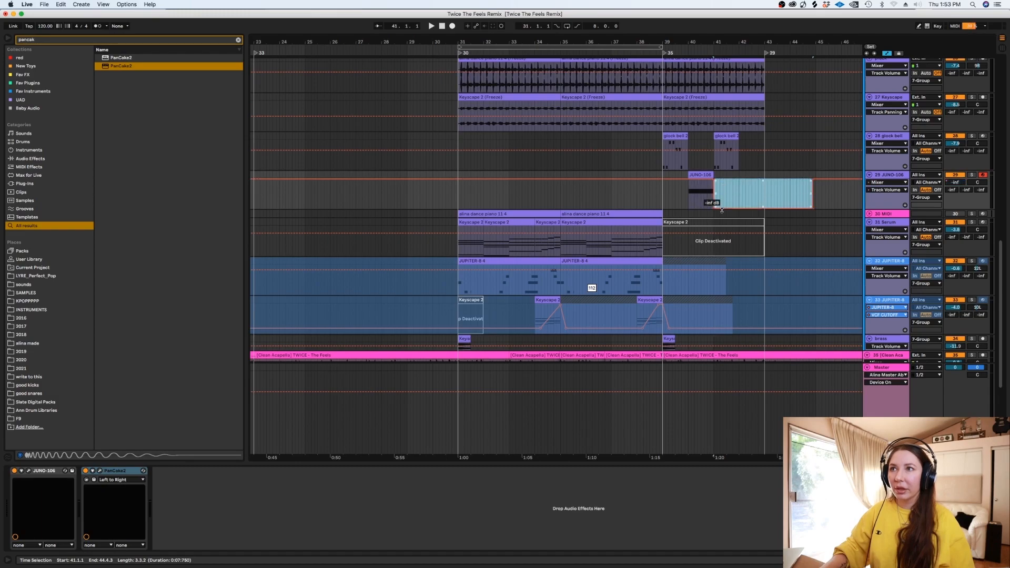
{"action": "left_click", "coordinate": [690, 195]}
{"action": "key", "text": "a"}
Step: Play the JUNO-106 part and copy its bar 40 clip to bar 42
{"action": "scroll", "coordinate": [693, 196], "scroll_direction": "up", "scroll_amount": 5}
{"action": "key", "text": "space"}
{"action": "left_click", "coordinate": [704, 175]}
{"action": "key", "text": "minus"}
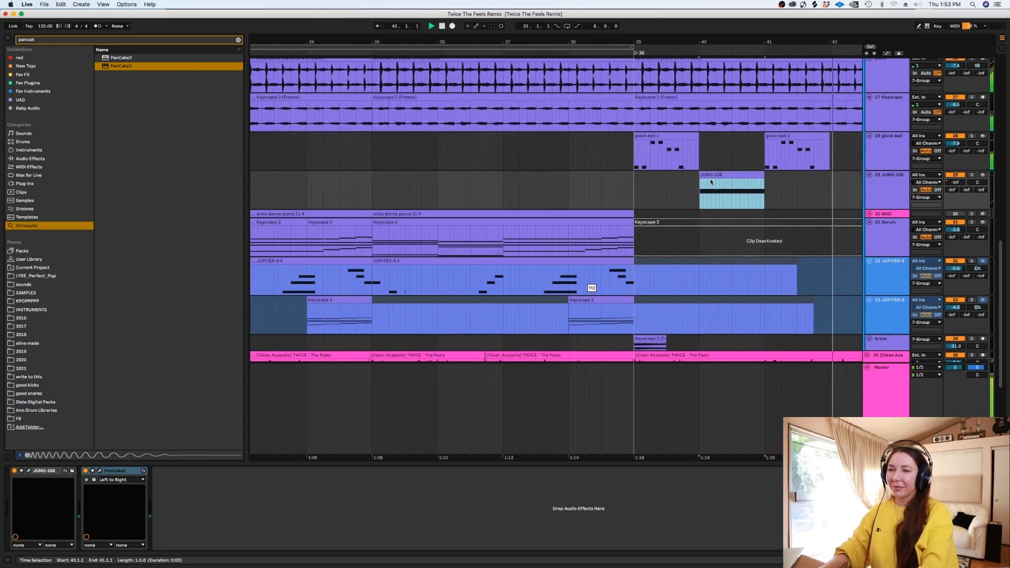
{"action": "left_click_drag", "start_coordinate": [865, 192], "coordinate": [859, 185]}
Step: Play the mix from just before bar 39 to check the bell and JUNO-106 parts together
{"action": "left_click", "coordinate": [616, 187]}
{"action": "key", "text": "space"}
{"action": "key", "text": "space"}
{"action": "key", "text": "minus"}
{"action": "key", "text": "minus"}
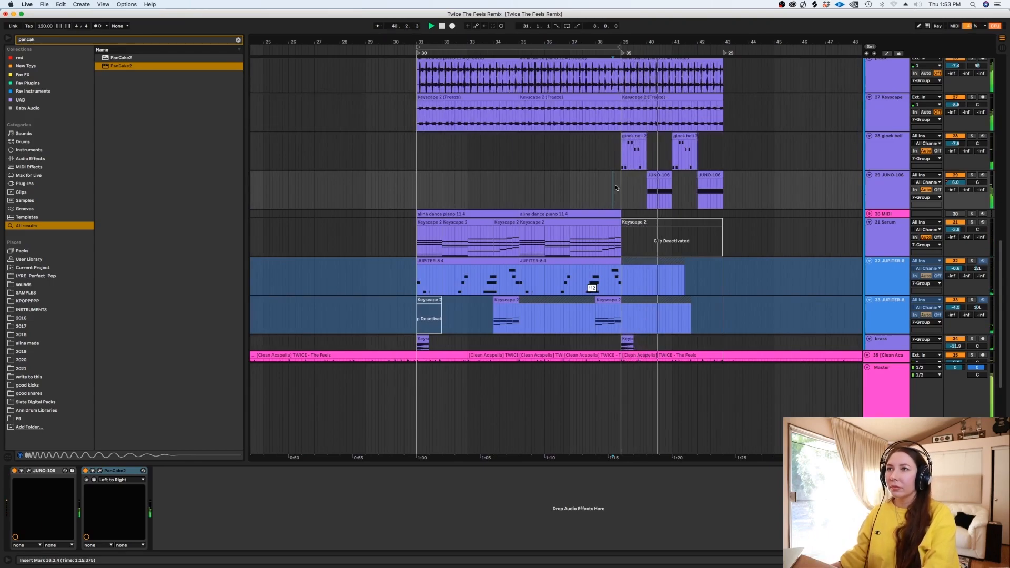
{"action": "mouse_move", "coordinate": [1002, 253]}
{"action": "left_mouse_down"}
{"action": "mouse_move", "coordinate": [1006, 54]}
{"action": "mouse_move", "coordinate": [995, 271]}
{"action": "left_mouse_up"}
{"action": "key", "text": "space"}
Step: Set the arrangement's fixed grid to 1 Bar
{"action": "right_click", "coordinate": [489, 218]}
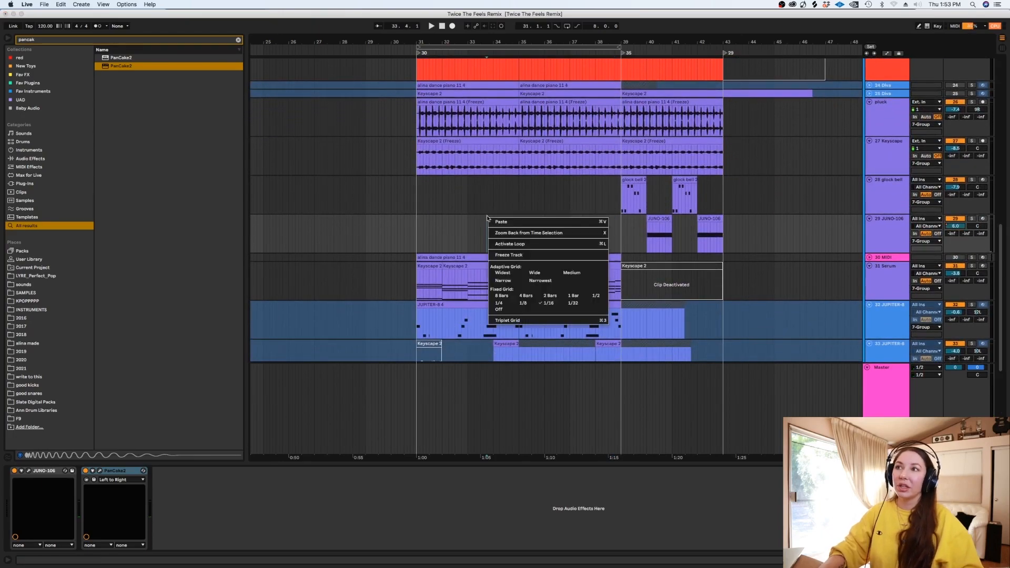
{"action": "left_click", "coordinate": [572, 297]}
{"action": "key", "text": "Up"}
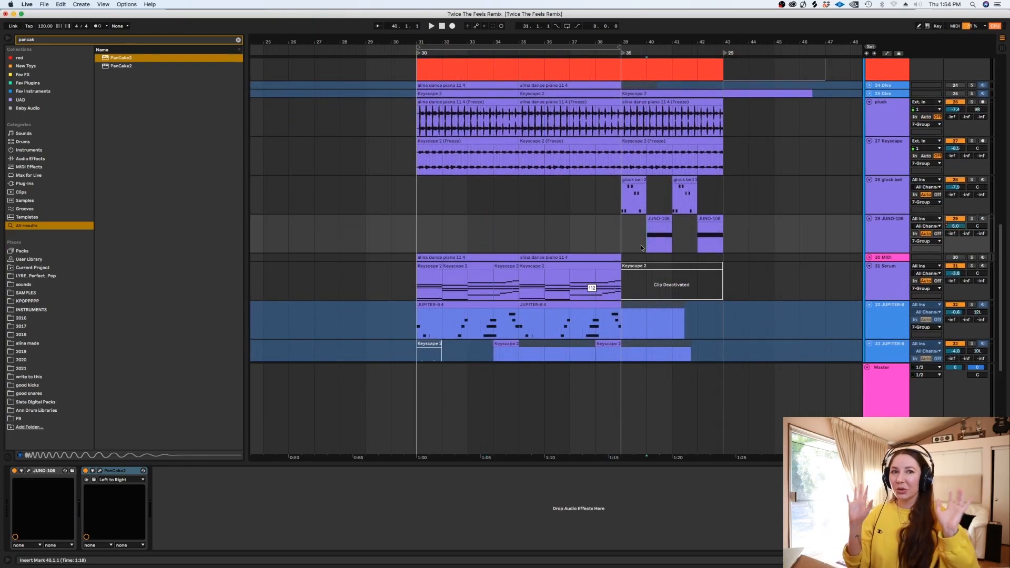
{"action": "left_click", "coordinate": [424, 187]}
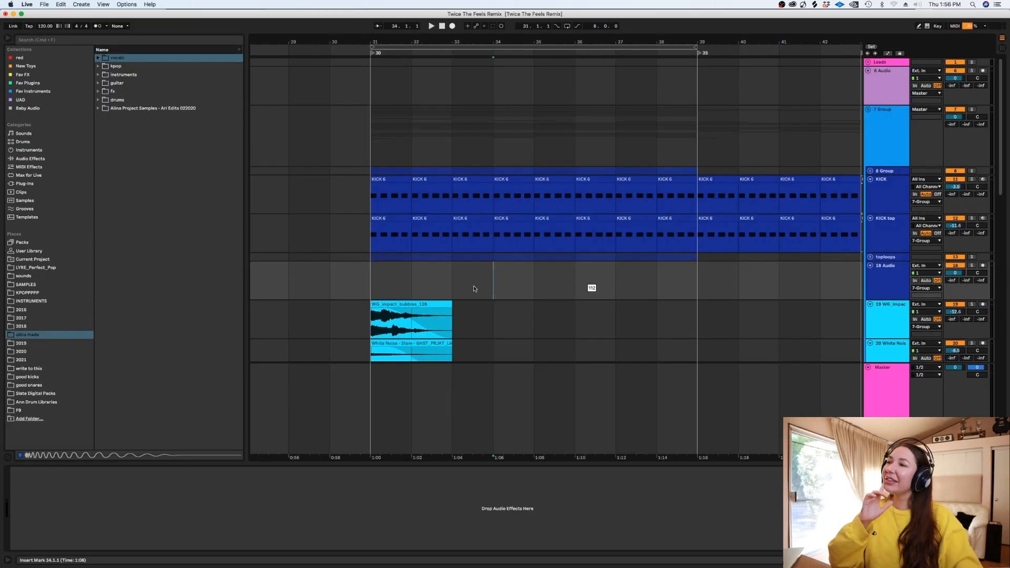
Step: Browse the guitar and drums folders in the sample library for fill sounds
{"action": "key", "text": "plus"}
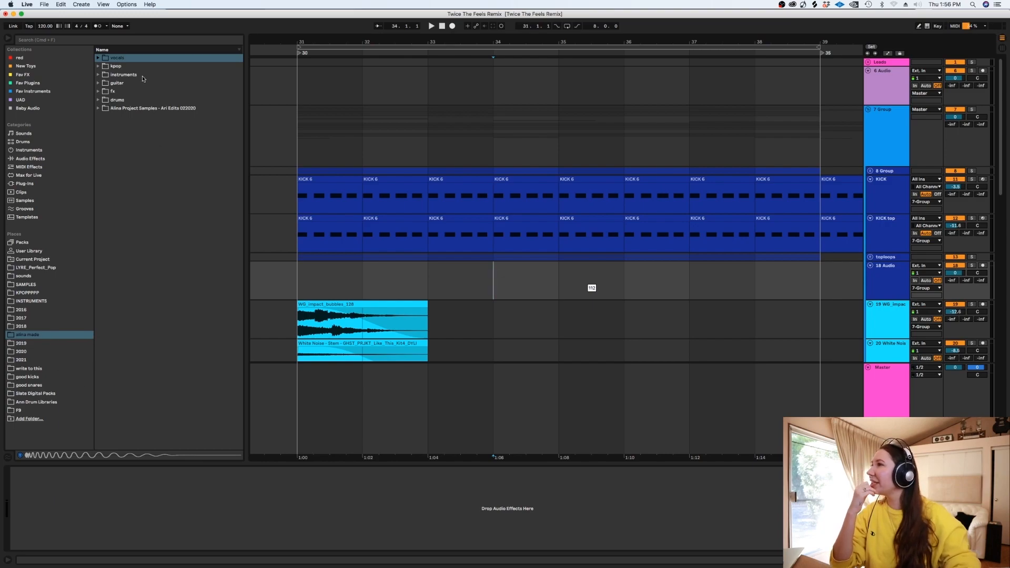
{"action": "left_click", "coordinate": [99, 83]}
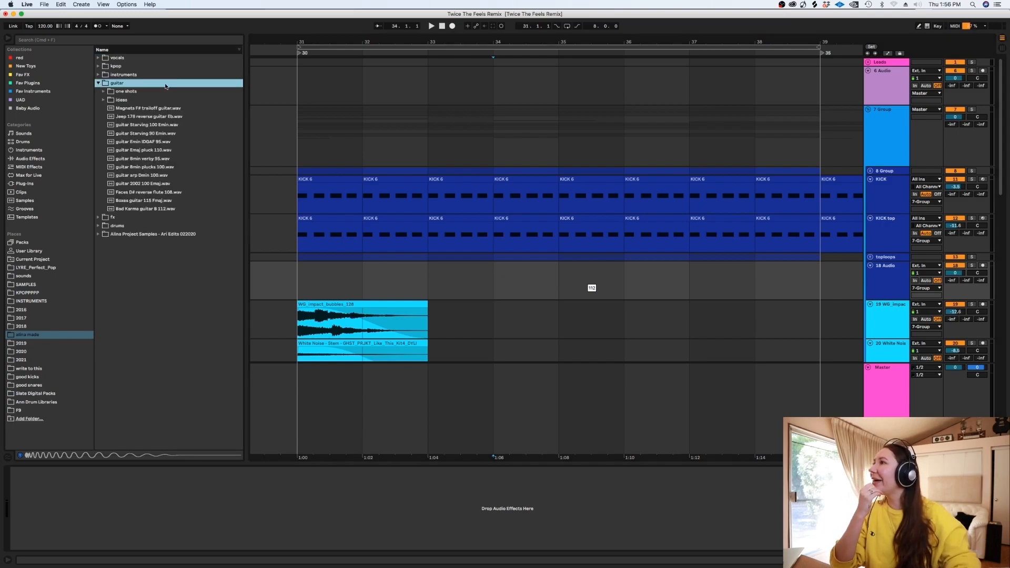
{"action": "left_click", "coordinate": [99, 83]}
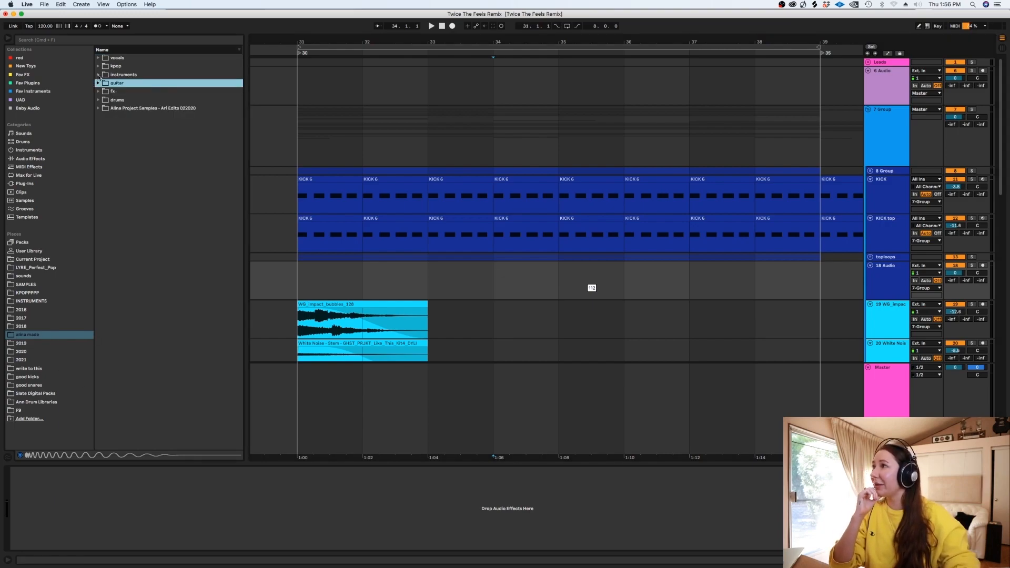
{"action": "left_click", "coordinate": [99, 100]}
{"action": "scroll", "coordinate": [237, 129], "scroll_direction": "down", "scroll_amount": 10}
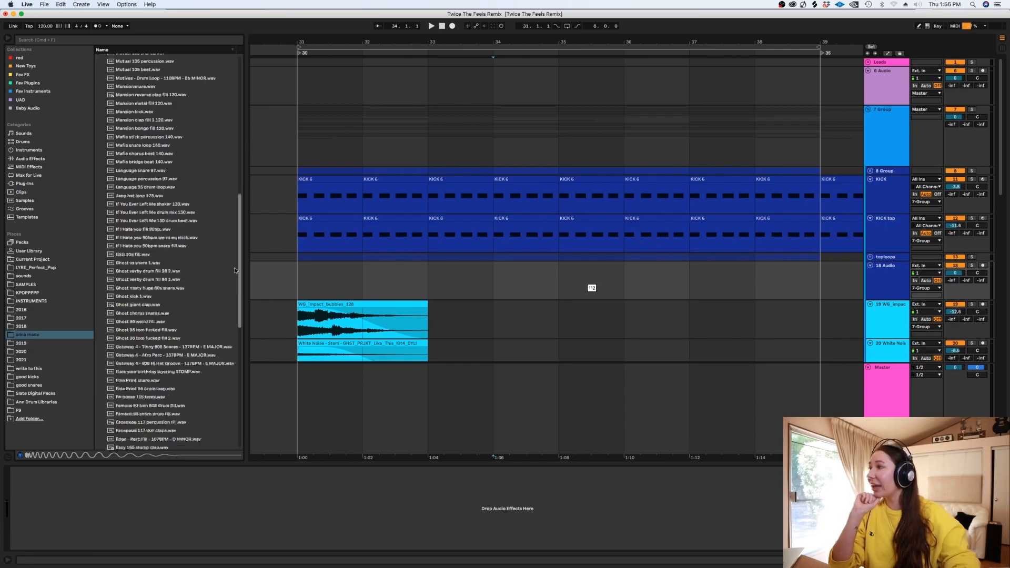
{"action": "scroll", "coordinate": [229, 98], "scroll_direction": "up", "scroll_amount": 10}
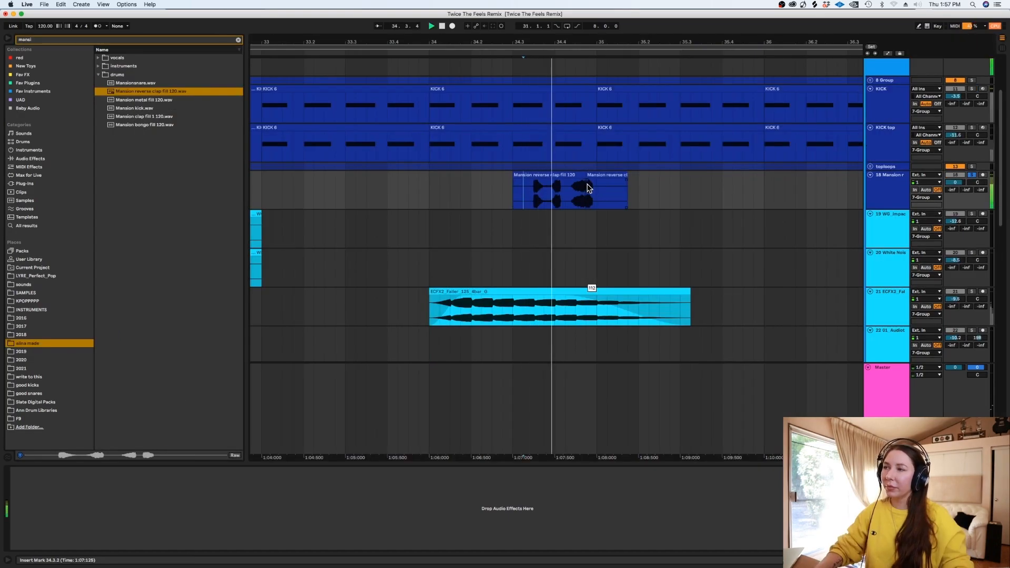
Step: Play the Mansion reverse clap fill with the mix and trim its tail off at bar 35
{"action": "left_click", "coordinate": [429, 191]}
{"action": "key", "text": "space"}
{"action": "key", "text": "space"}
{"action": "key", "text": "plus"}
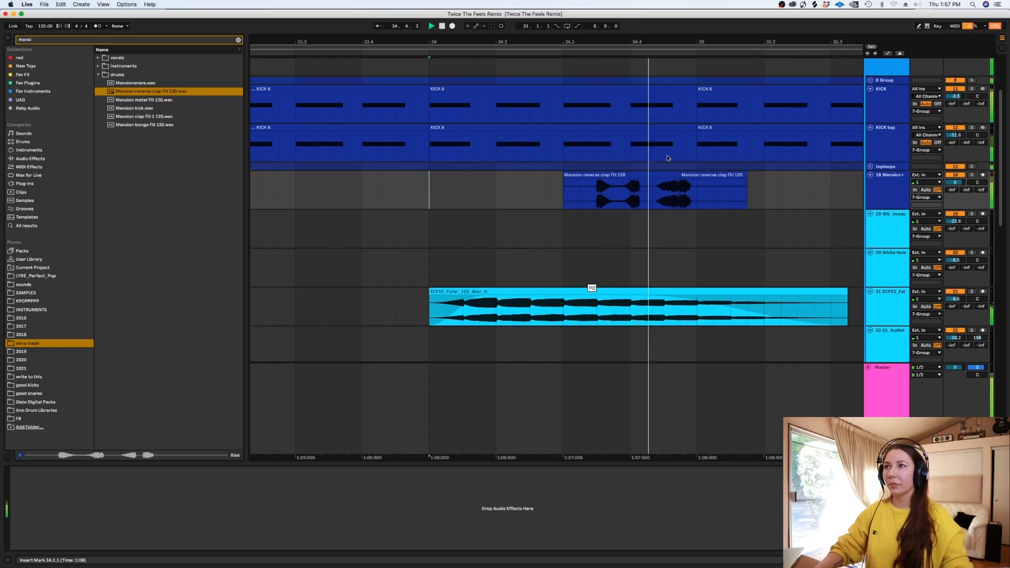
{"action": "key", "text": "space"}
{"action": "left_click_drag", "start_coordinate": [756, 190], "coordinate": [697, 192]}
{"action": "key", "text": "Delete"}
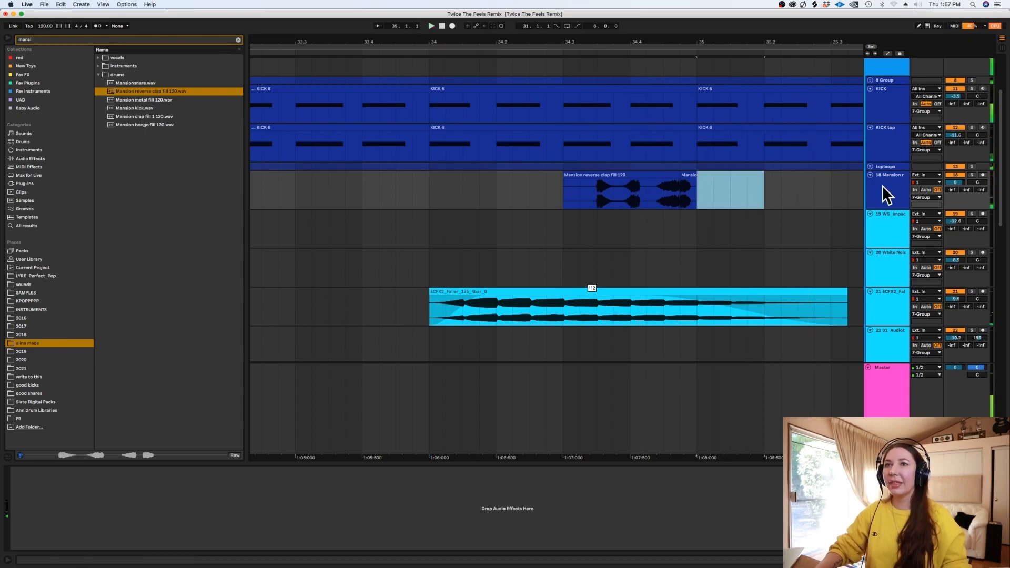
Step: Insert an audio track below the reverse clap fill and audition samples from a library-wide search for "clap"
{"action": "left_click", "coordinate": [883, 191]}
{"action": "key", "text": "super+t"}
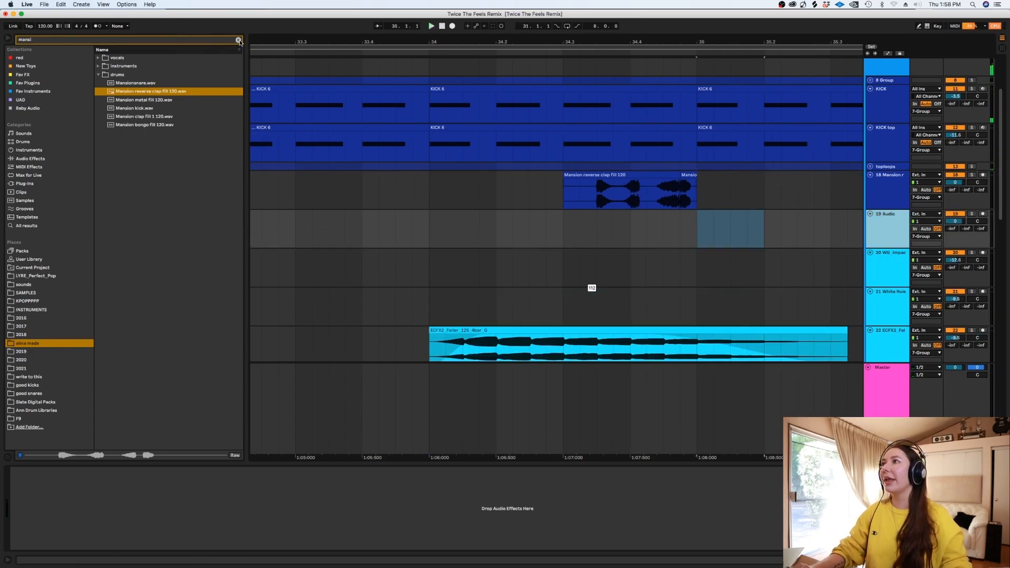
{"action": "left_click", "coordinate": [238, 40]}
{"action": "type", "text": "clap"}
{"action": "left_click", "coordinate": [158, 168]}
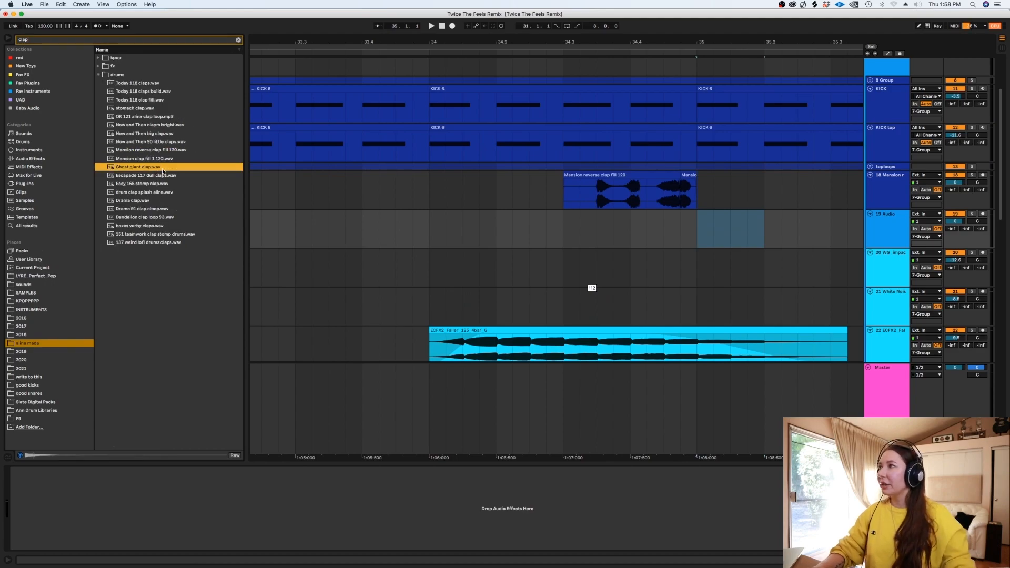
{"action": "left_click", "coordinate": [27, 226]}
{"action": "left_click", "coordinate": [148, 201]}
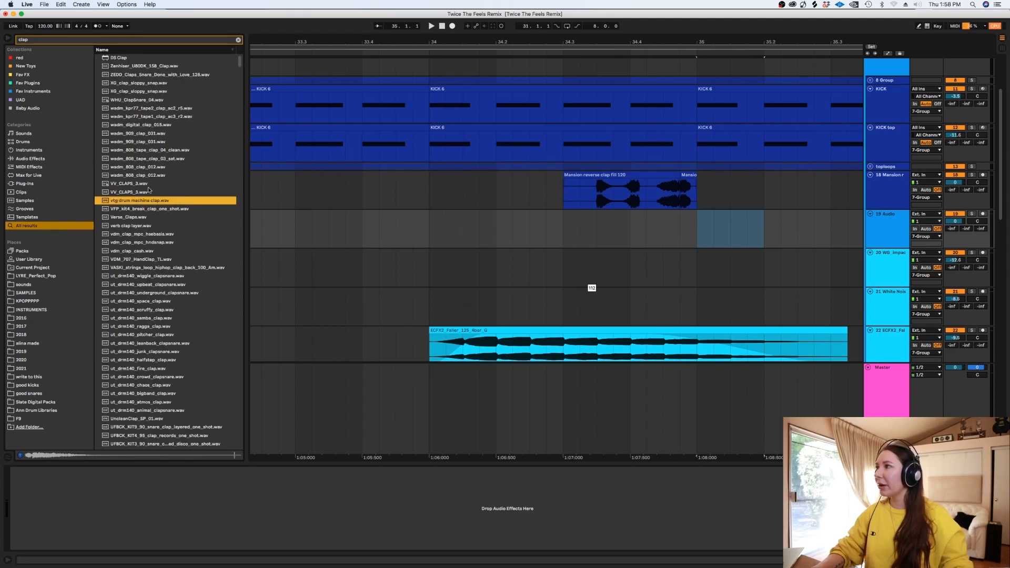
{"action": "left_click", "coordinate": [146, 150]}
Step: Place three wadm_909_clap_031.wav hits on the new track before bar 35 and trim the last one at bar 35
{"action": "mouse_move", "coordinate": [147, 133]}
{"action": "left_mouse_down"}
{"action": "mouse_move", "coordinate": [595, 219]}
{"action": "mouse_move", "coordinate": [598, 231]}
{"action": "mouse_move", "coordinate": [602, 222]}
{"action": "mouse_move", "coordinate": [683, 222]}
{"action": "left_mouse_up"}
{"action": "left_click", "coordinate": [718, 221]}
{"action": "left_click", "coordinate": [513, 222]}
{"action": "key", "text": "space"}
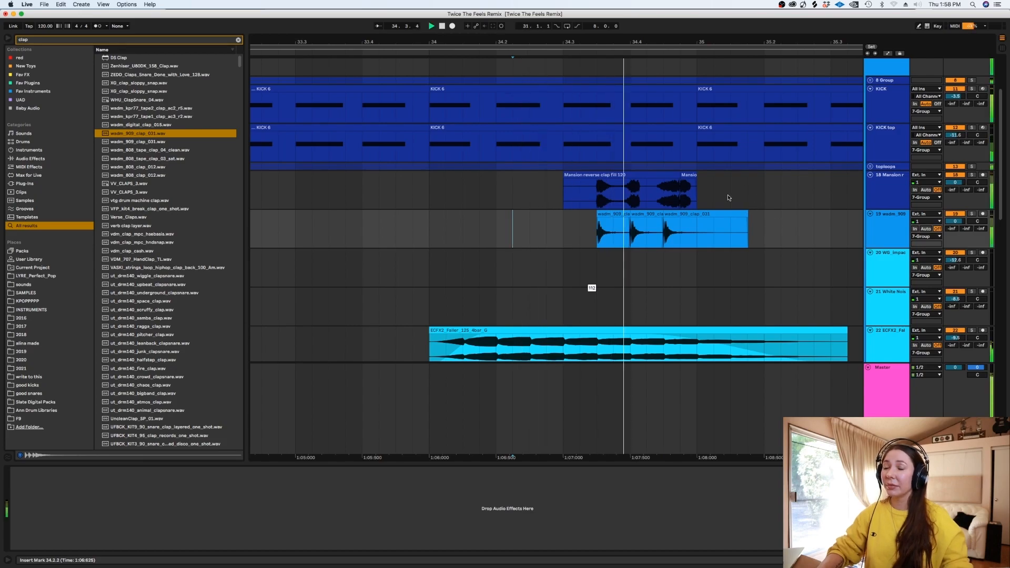
{"action": "left_click_drag", "start_coordinate": [763, 241], "coordinate": [694, 227]}
{"action": "key", "text": "Delete"}
{"action": "key", "text": "space"}
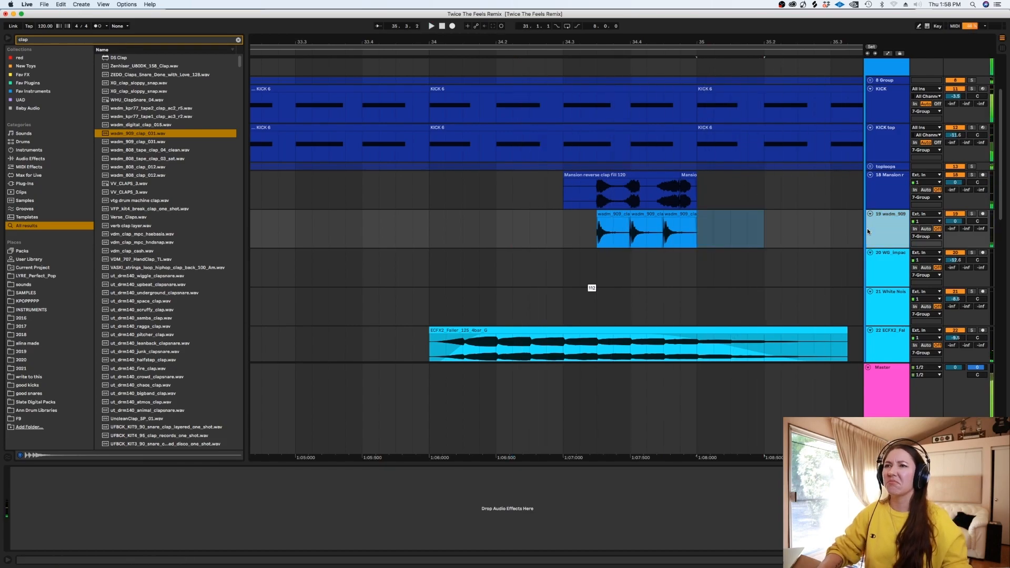
Step: Color the 909 clap track and its clips dark blue like the other drum tracks
{"action": "right_click", "coordinate": [870, 230]}
{"action": "left_click", "coordinate": [936, 402]}
{"action": "right_click", "coordinate": [893, 228]}
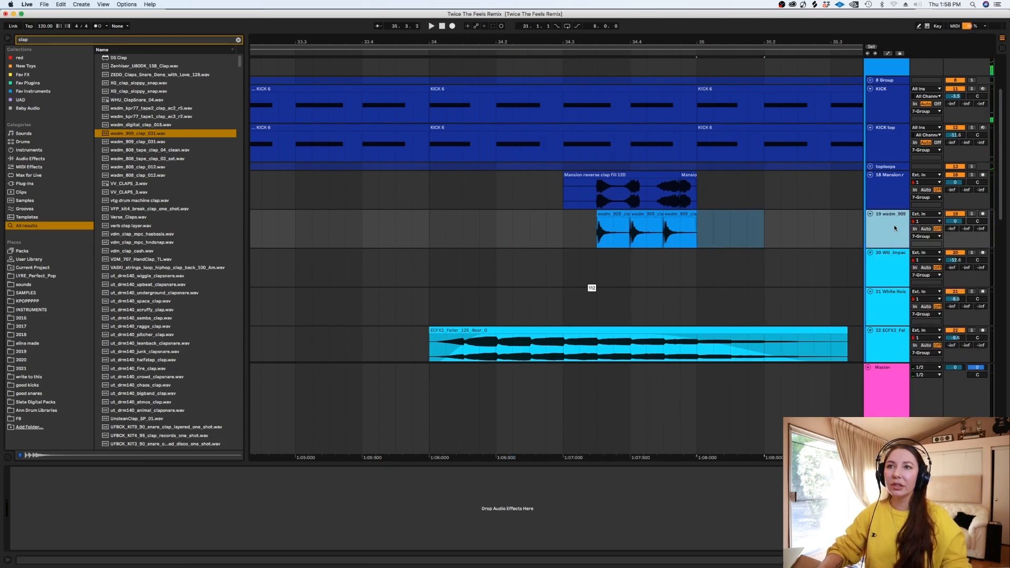
{"action": "left_click", "coordinate": [906, 410]}
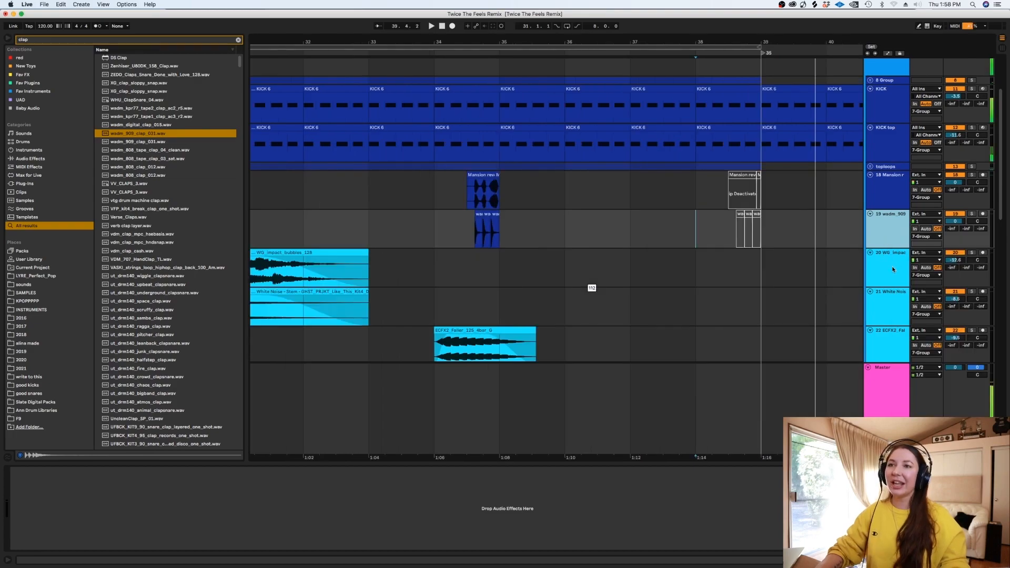
Step: Insert an audio track below the 909 claps and color it cyan like the effects tracks
{"action": "key", "text": "super+t"}
{"action": "right_click", "coordinate": [885, 269]}
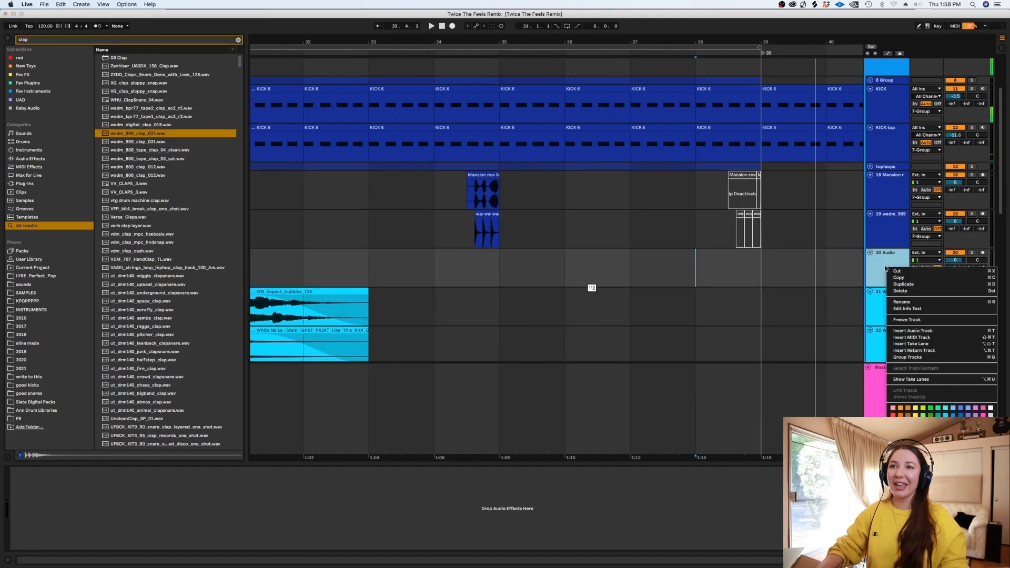
{"action": "left_click", "coordinate": [946, 414]}
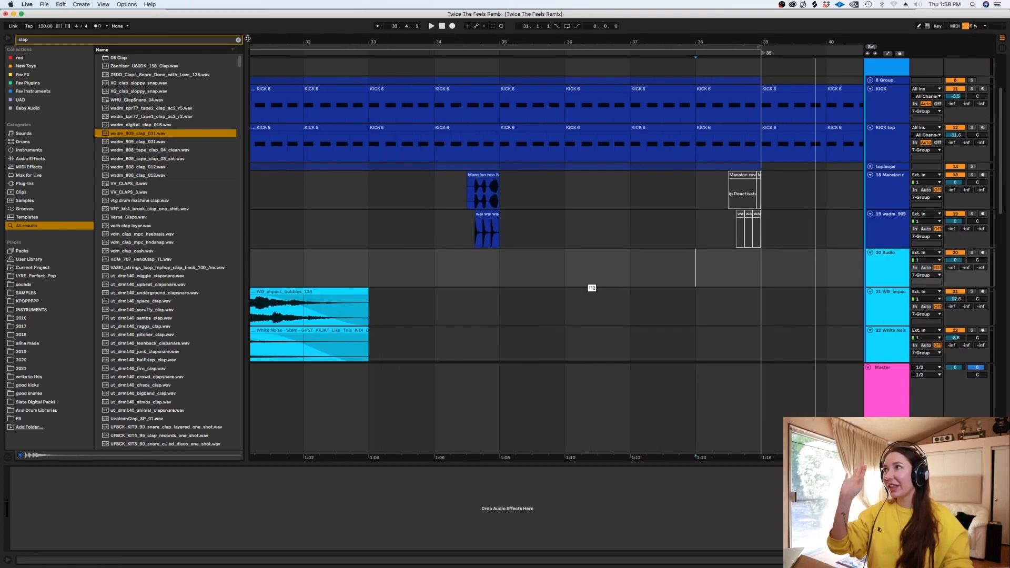
Step: Search the sample library for "hey ly" and audition lyre femke hey.wav and Lyre HEY 2.wav
{"action": "key", "text": "super+f"}
{"action": "type", "text": "hey ly"}
{"action": "left_click", "coordinate": [136, 176]}
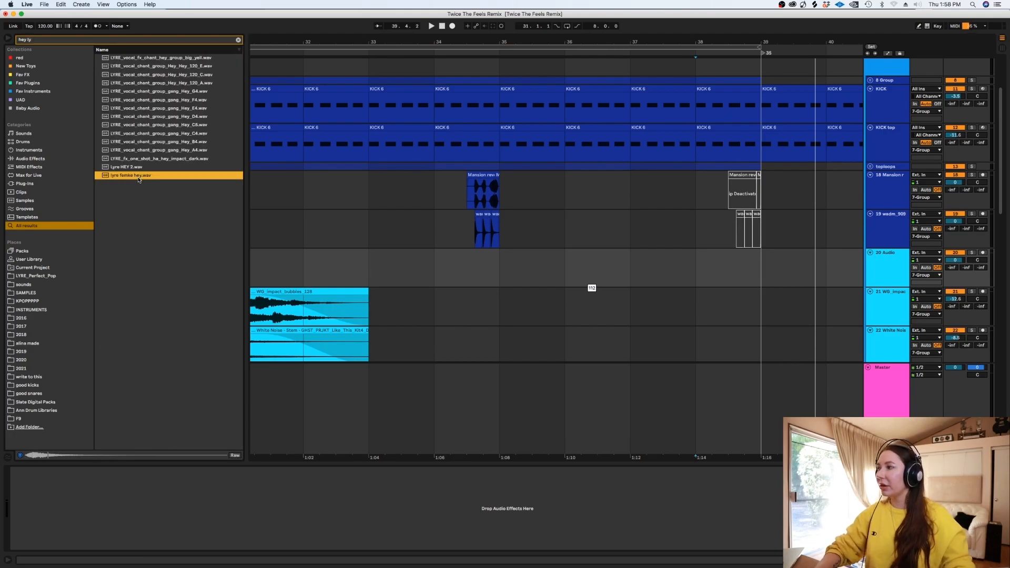
{"action": "left_click", "coordinate": [130, 168]}
{"action": "left_click_drag", "start_coordinate": [119, 169], "coordinate": [697, 263]}
{"action": "right_click", "coordinate": [697, 264]}
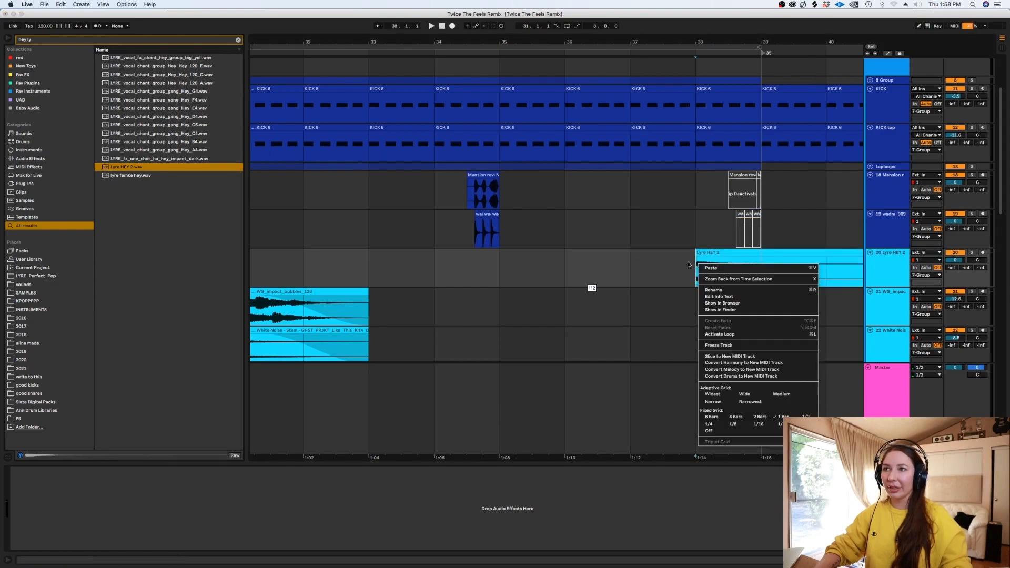
{"action": "left_click", "coordinate": [738, 430]}
{"action": "key", "text": "super+z"}
Step: Place lyre femke hey.wav on the new cyan track, starting halfway through bar 38 on a finer grid
{"action": "left_click", "coordinate": [130, 176]}
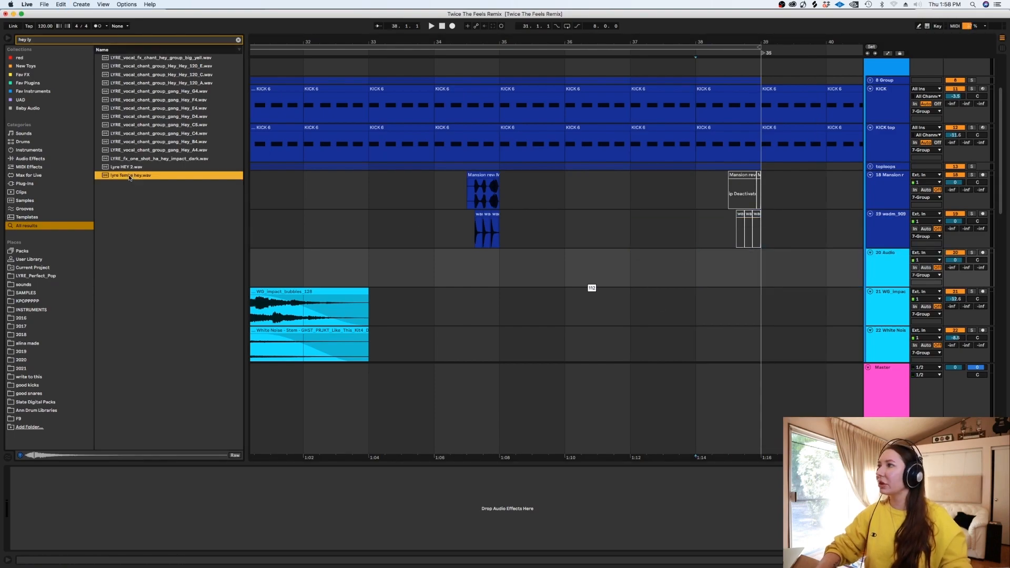
{"action": "left_click_drag", "start_coordinate": [268, 180], "coordinate": [700, 271]}
{"action": "left_click", "coordinate": [627, 266]}
{"action": "key", "text": "Delete"}
{"action": "right_click", "coordinate": [663, 262]}
{"action": "left_click", "coordinate": [701, 362]}
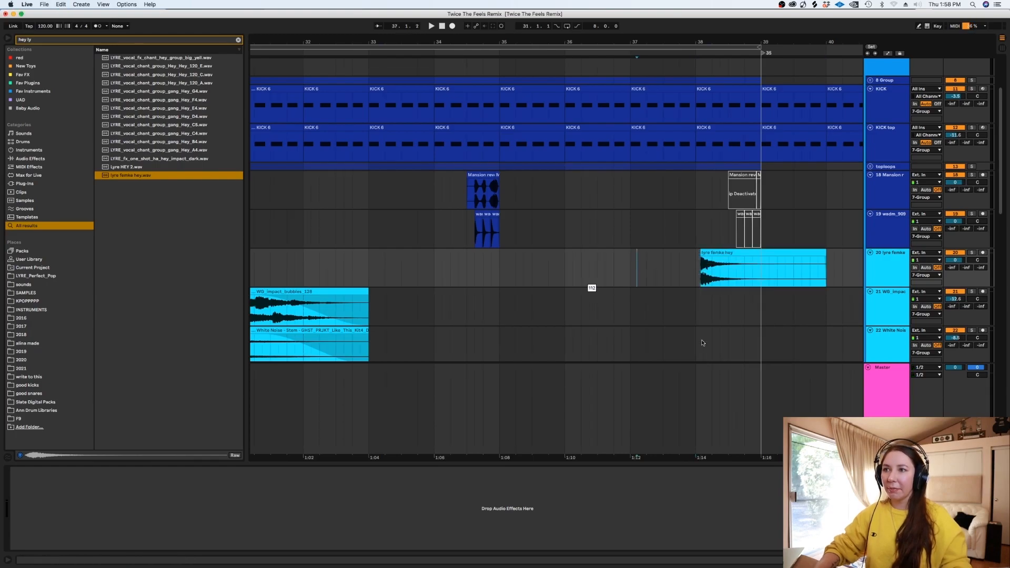
{"action": "left_click_drag", "start_coordinate": [716, 266], "coordinate": [744, 264]}
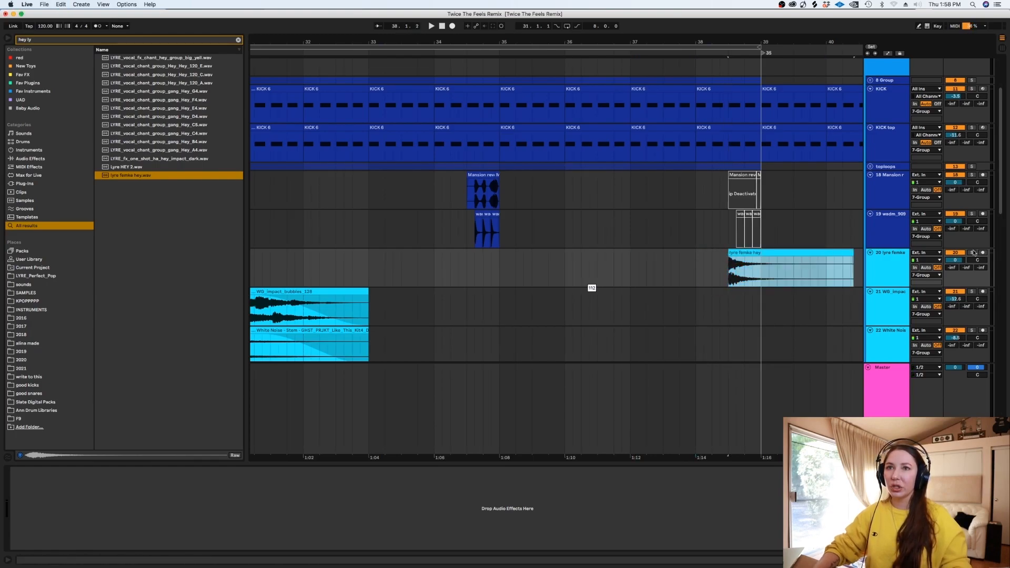
Step: Solo the hey vocal track to hear it and trim the clip's tail off at bar 39
{"action": "left_click", "coordinate": [973, 253]}
{"action": "key", "text": "shift+Tab"}
{"action": "key", "text": "space"}
{"action": "left_click_drag", "start_coordinate": [140, 343], "coordinate": [142, 340]}
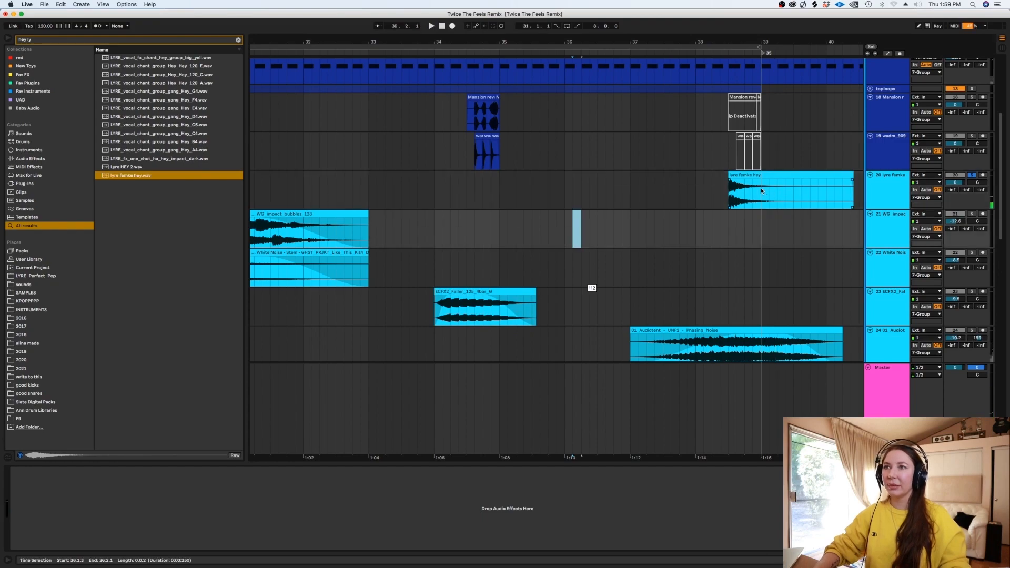
{"action": "mouse_move", "coordinate": [761, 192]}
{"action": "left_mouse_down"}
{"action": "mouse_move", "coordinate": [855, 191]}
{"action": "mouse_move", "coordinate": [750, 180]}
{"action": "left_mouse_up"}
{"action": "key", "text": "Delete"}
Step: Unsolo the hey vocal track, pan it slightly off center and play the part with the mix
{"action": "left_click", "coordinate": [647, 189]}
{"action": "left_click", "coordinate": [972, 175]}
{"action": "left_click", "coordinate": [977, 182]}
{"action": "left_click_drag", "start_coordinate": [977, 182], "coordinate": [977, 177]}
{"action": "key", "text": "space"}
{"action": "left_click", "coordinate": [721, 188]}
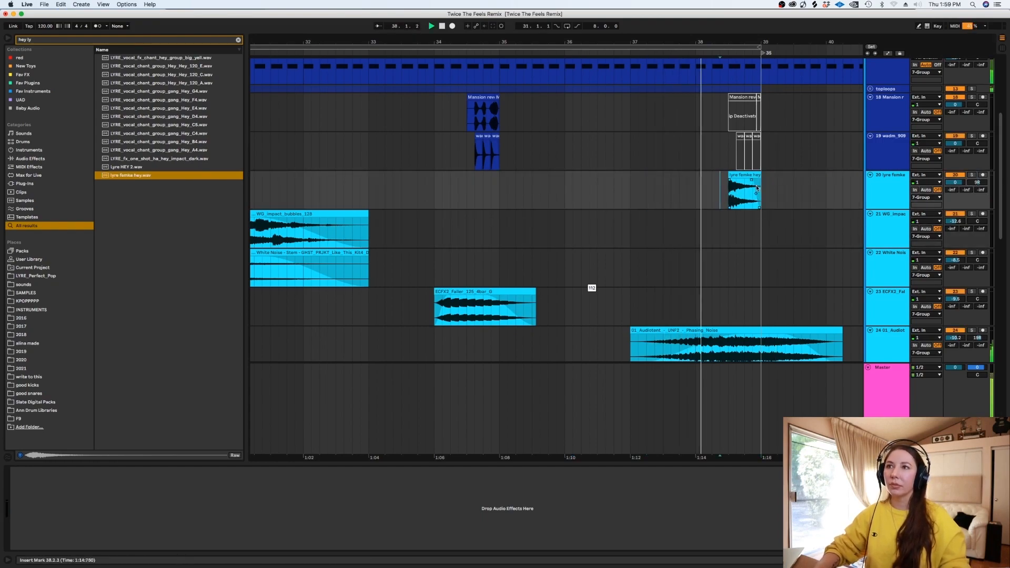
Step: Move the hey vocal clip later to start on beat 4 of bar 38 and play it with the mix
{"action": "left_click", "coordinate": [888, 187]}
{"action": "key", "text": "space"}
{"action": "left_click_drag", "start_coordinate": [744, 175], "coordinate": [769, 184]}
{"action": "key", "text": "space"}
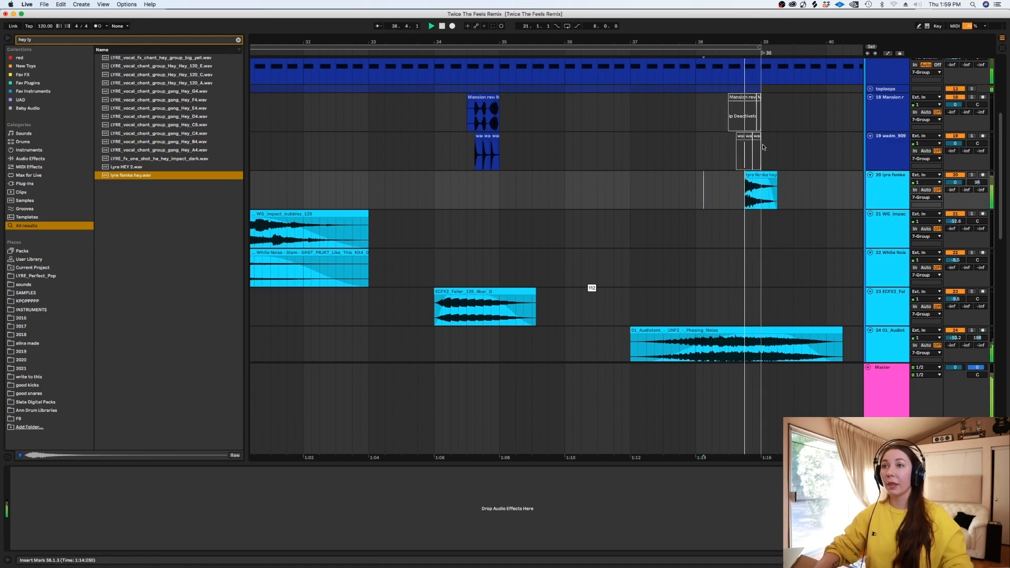
{"action": "key", "text": "space"}
{"action": "left_click", "coordinate": [696, 186]}
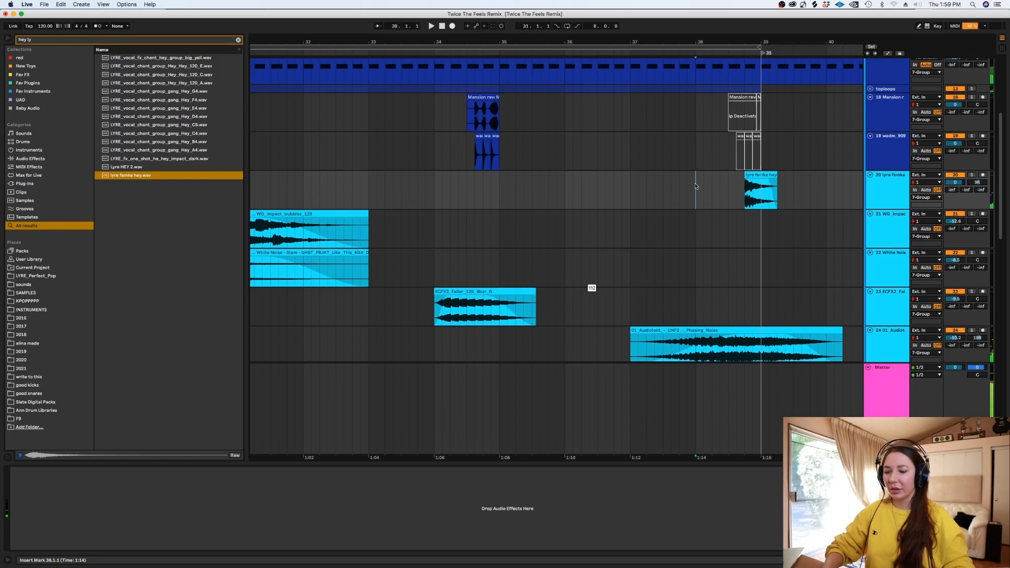
Step: Collapse the 7 Group track into a single overview lane above the acapella
{"action": "key", "text": "minus"}
{"action": "key", "text": "minus"}
{"action": "left_click_drag", "start_coordinate": [1004, 171], "coordinate": [1003, 108]}
{"action": "left_click", "coordinate": [868, 110]}
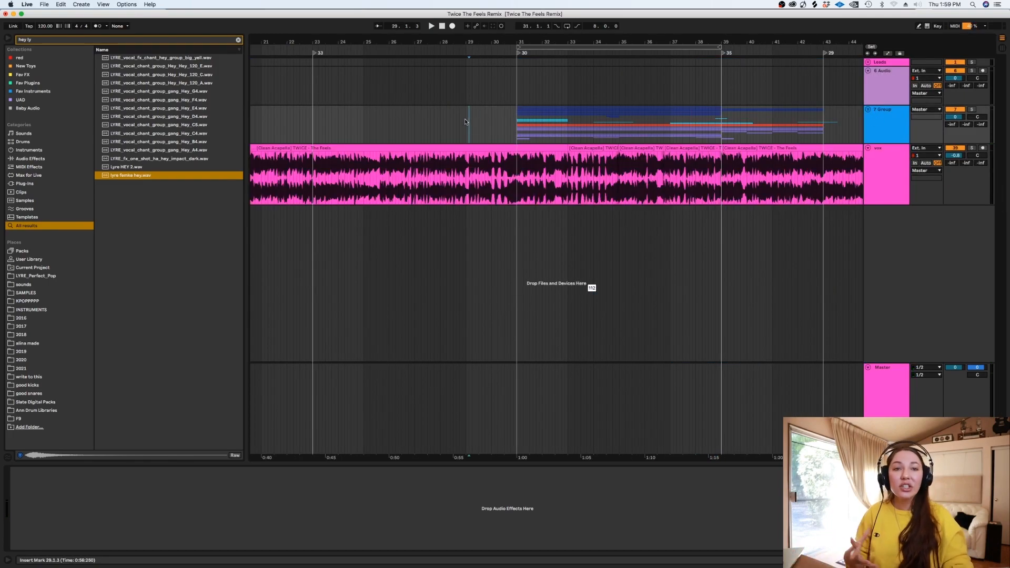
Step: Play the remix from bar 30 and show the Master track's effect chain
{"action": "left_click_drag", "start_coordinate": [538, 454], "coordinate": [428, 447]}
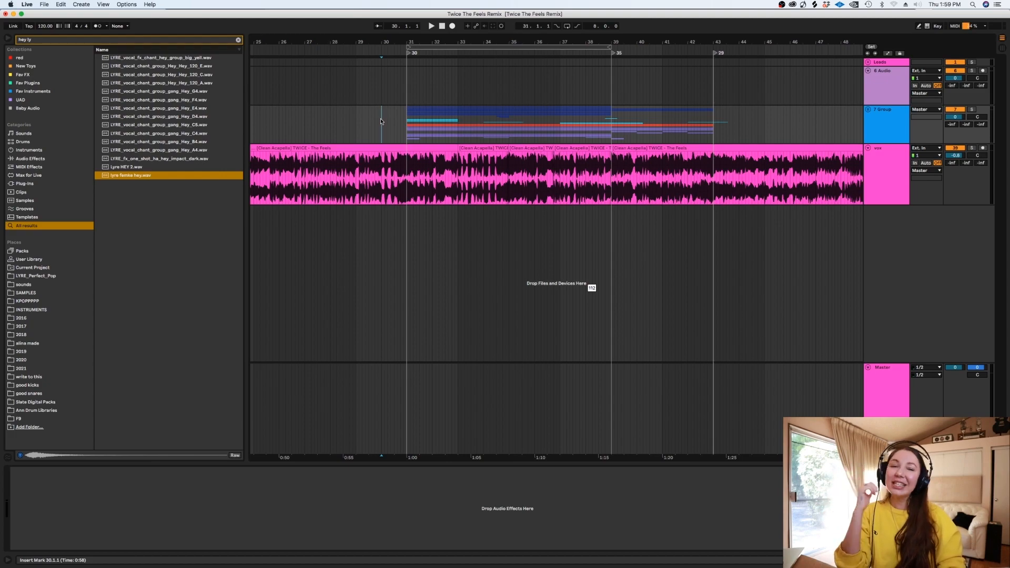
{"action": "key", "text": "space"}
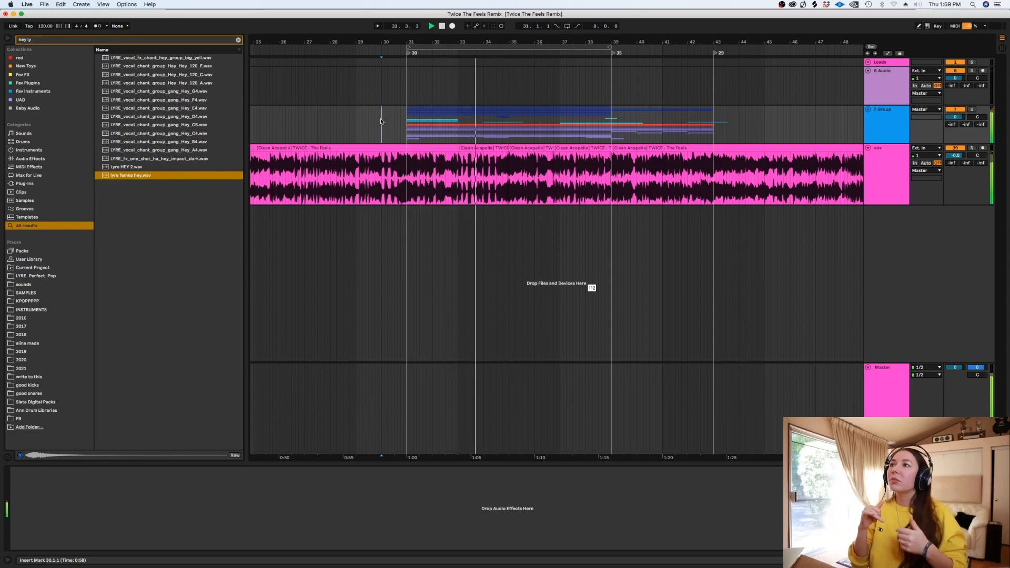
{"action": "left_click", "coordinate": [895, 395]}
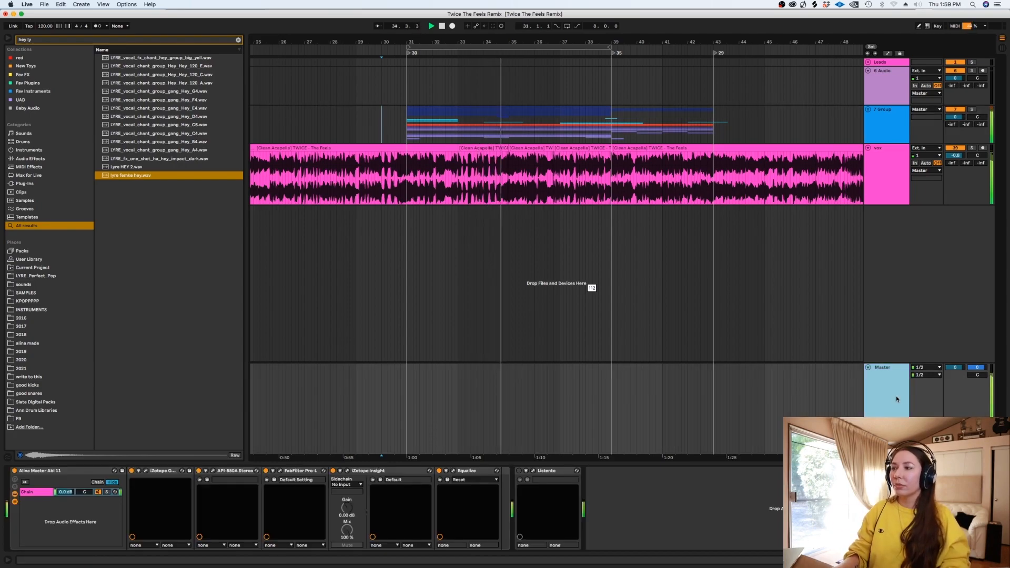